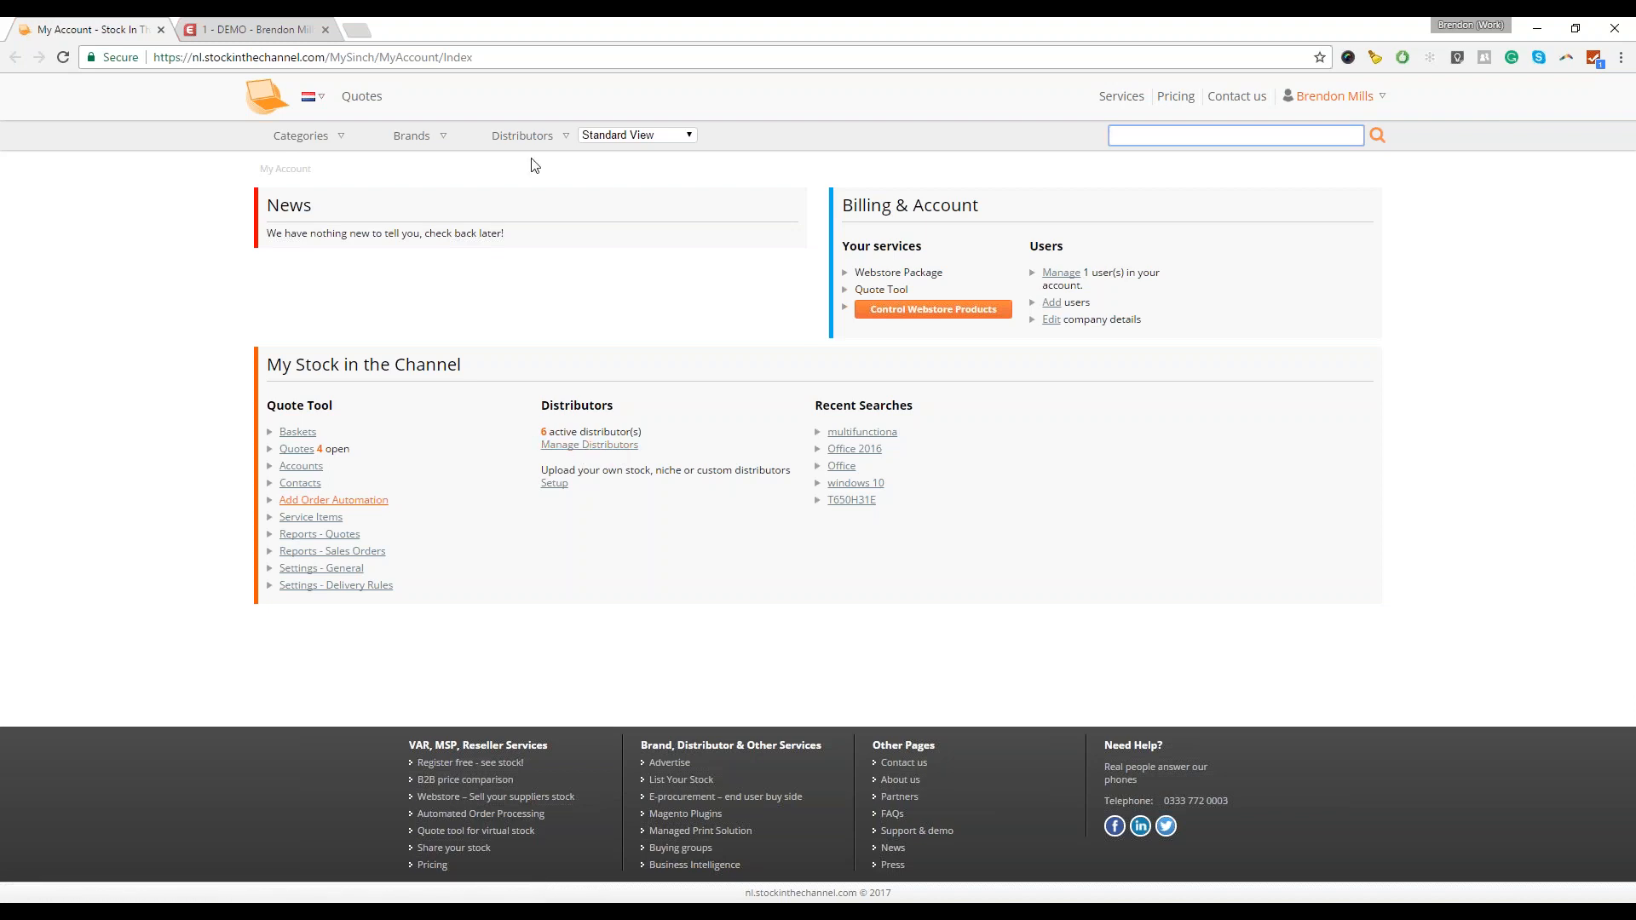
- Open the full distributor directory and review the active distributors and all available distributors
mouse_move(503, 139)
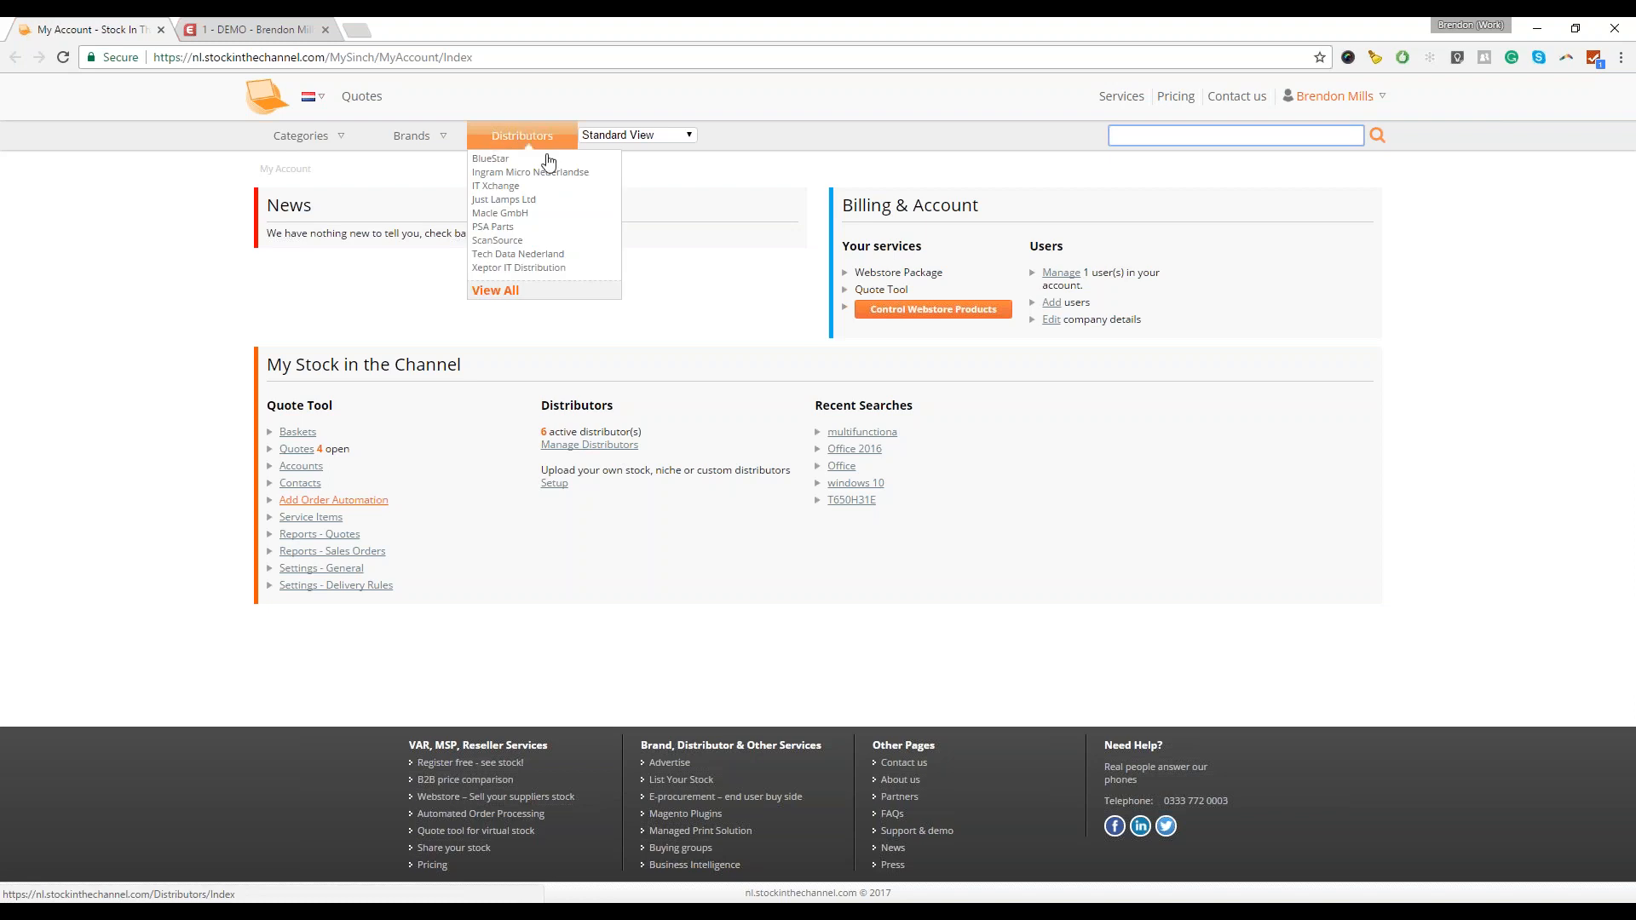
click(512, 295)
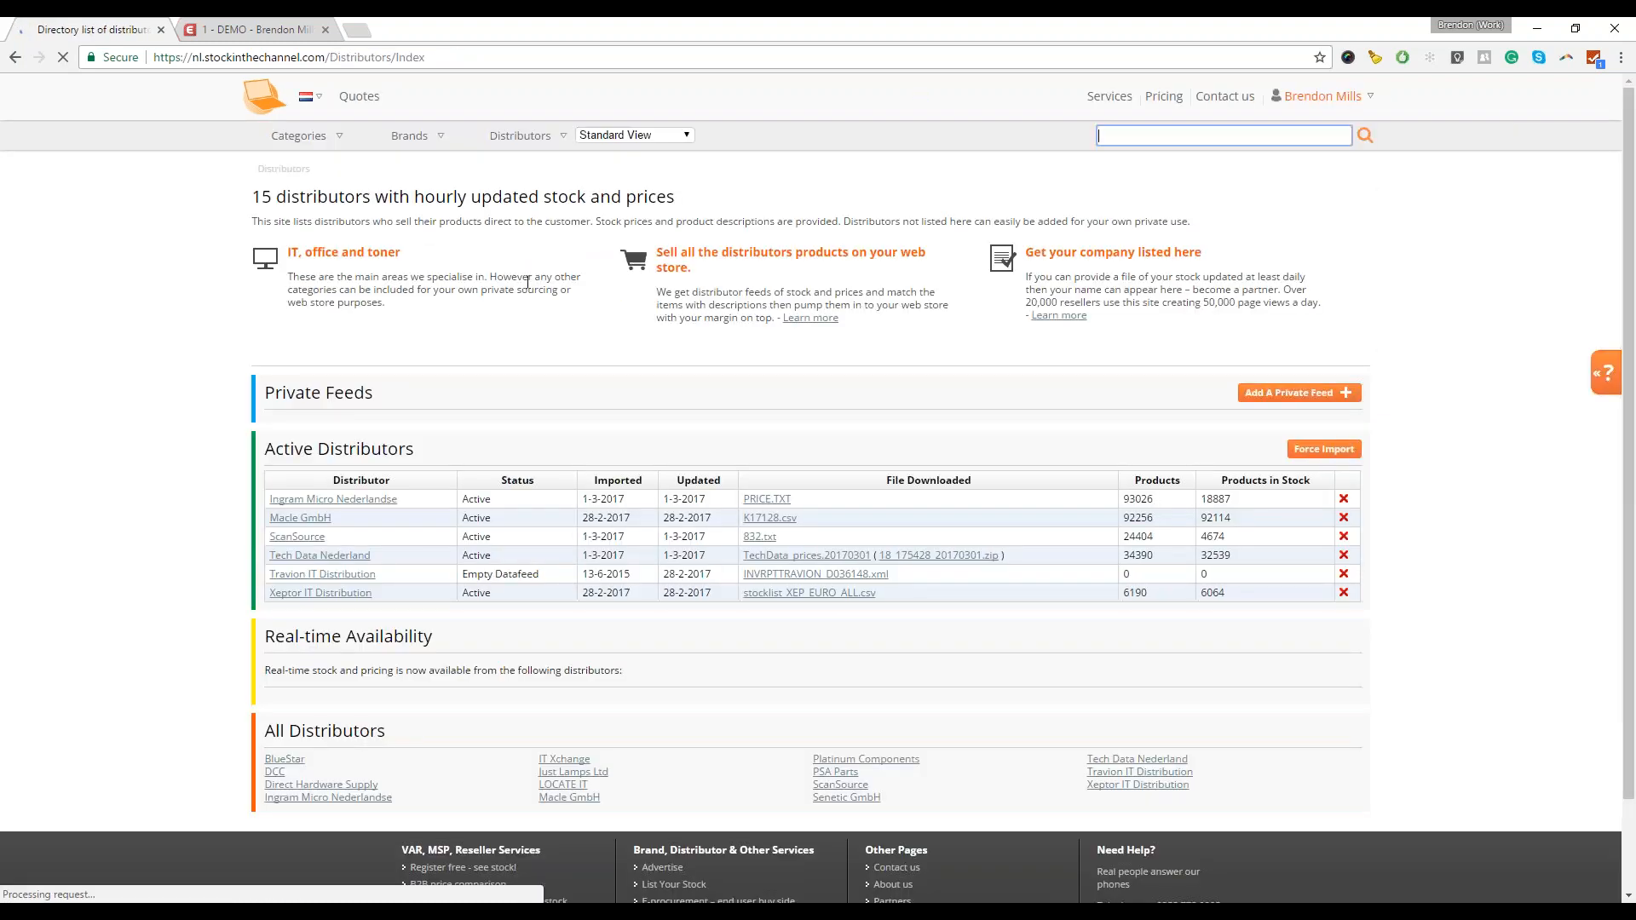
scroll(1083, 294, down, 2)
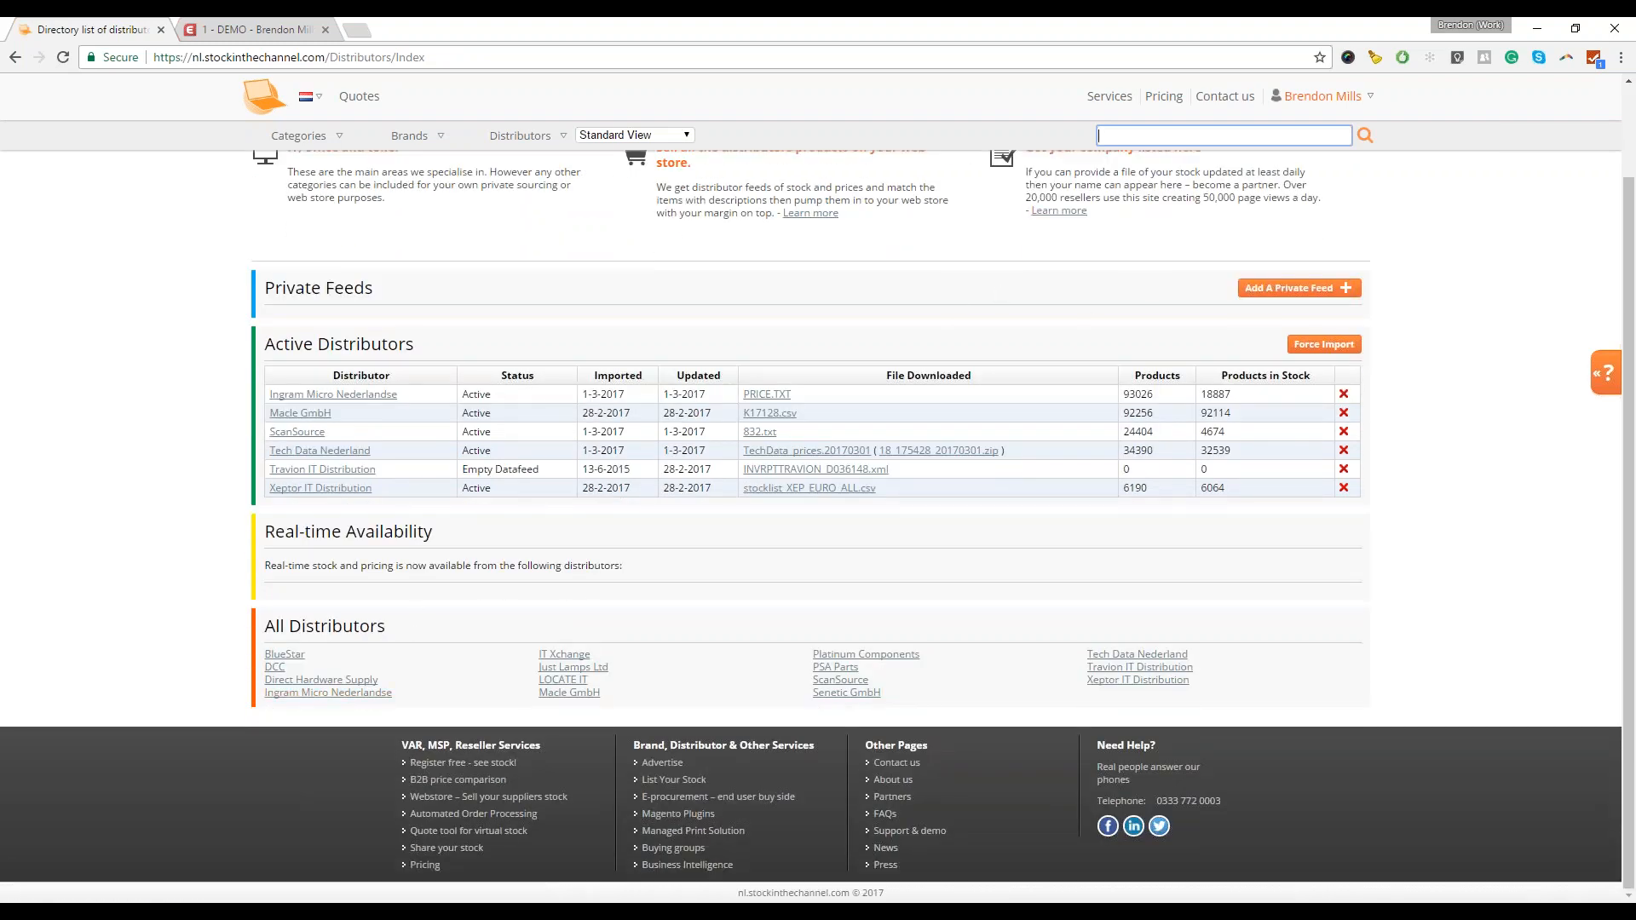
scroll(426, 350, up, 2)
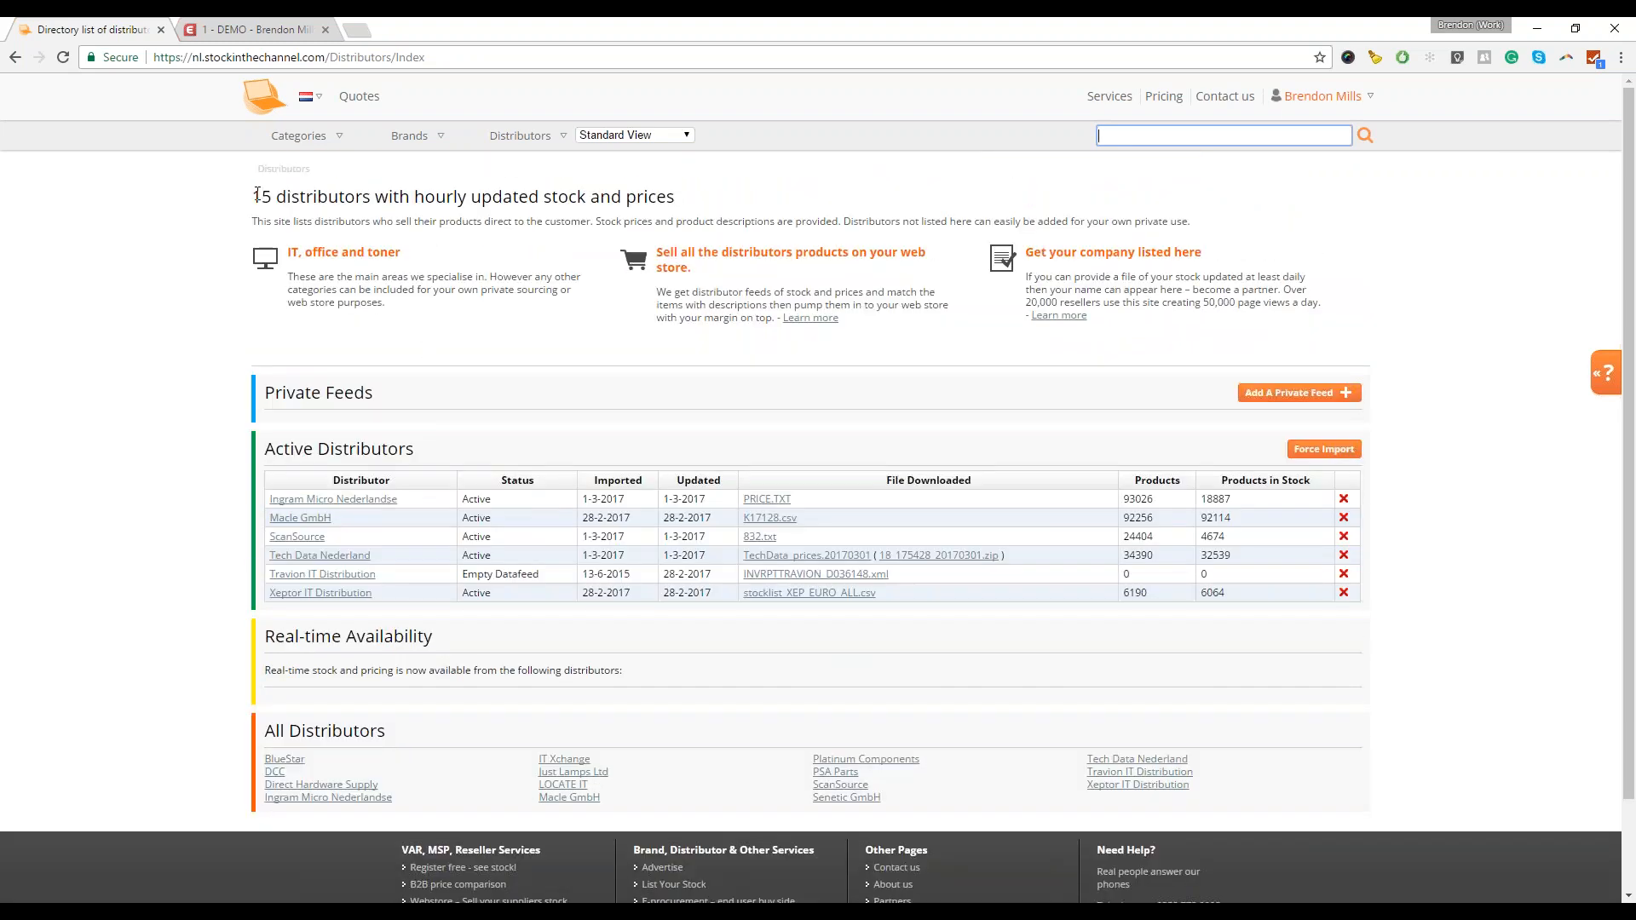
drag(253, 197, 287, 198)
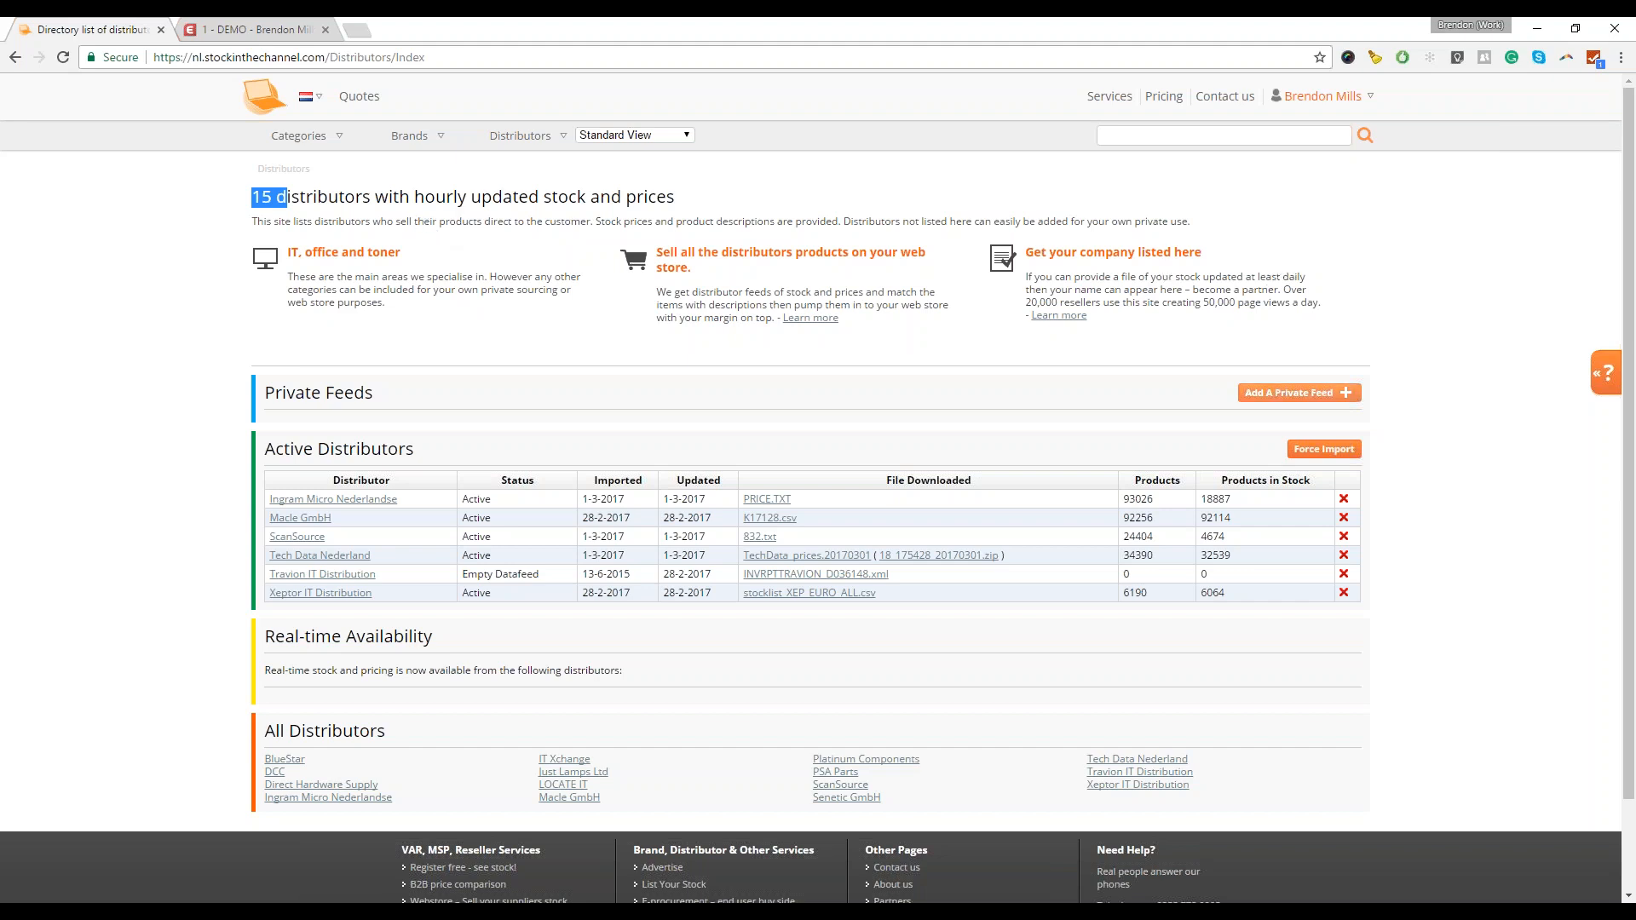
scroll(1452, 567, down, 2)
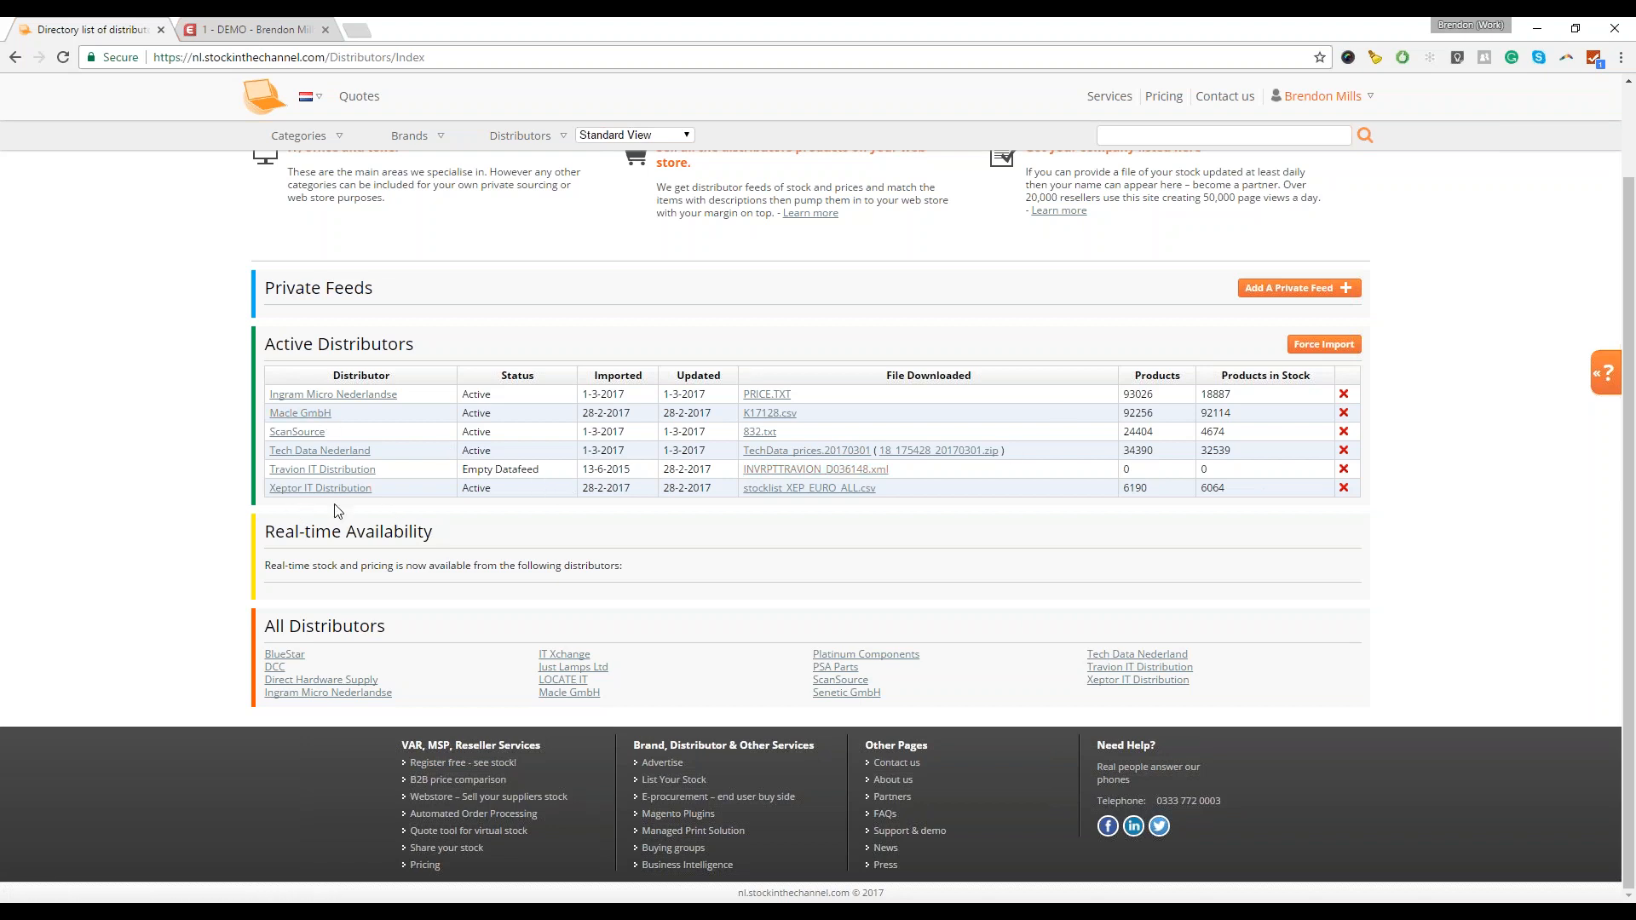
- Open BlueStar's pricing setup, enter a trial account number and cancel the form
click(295, 657)
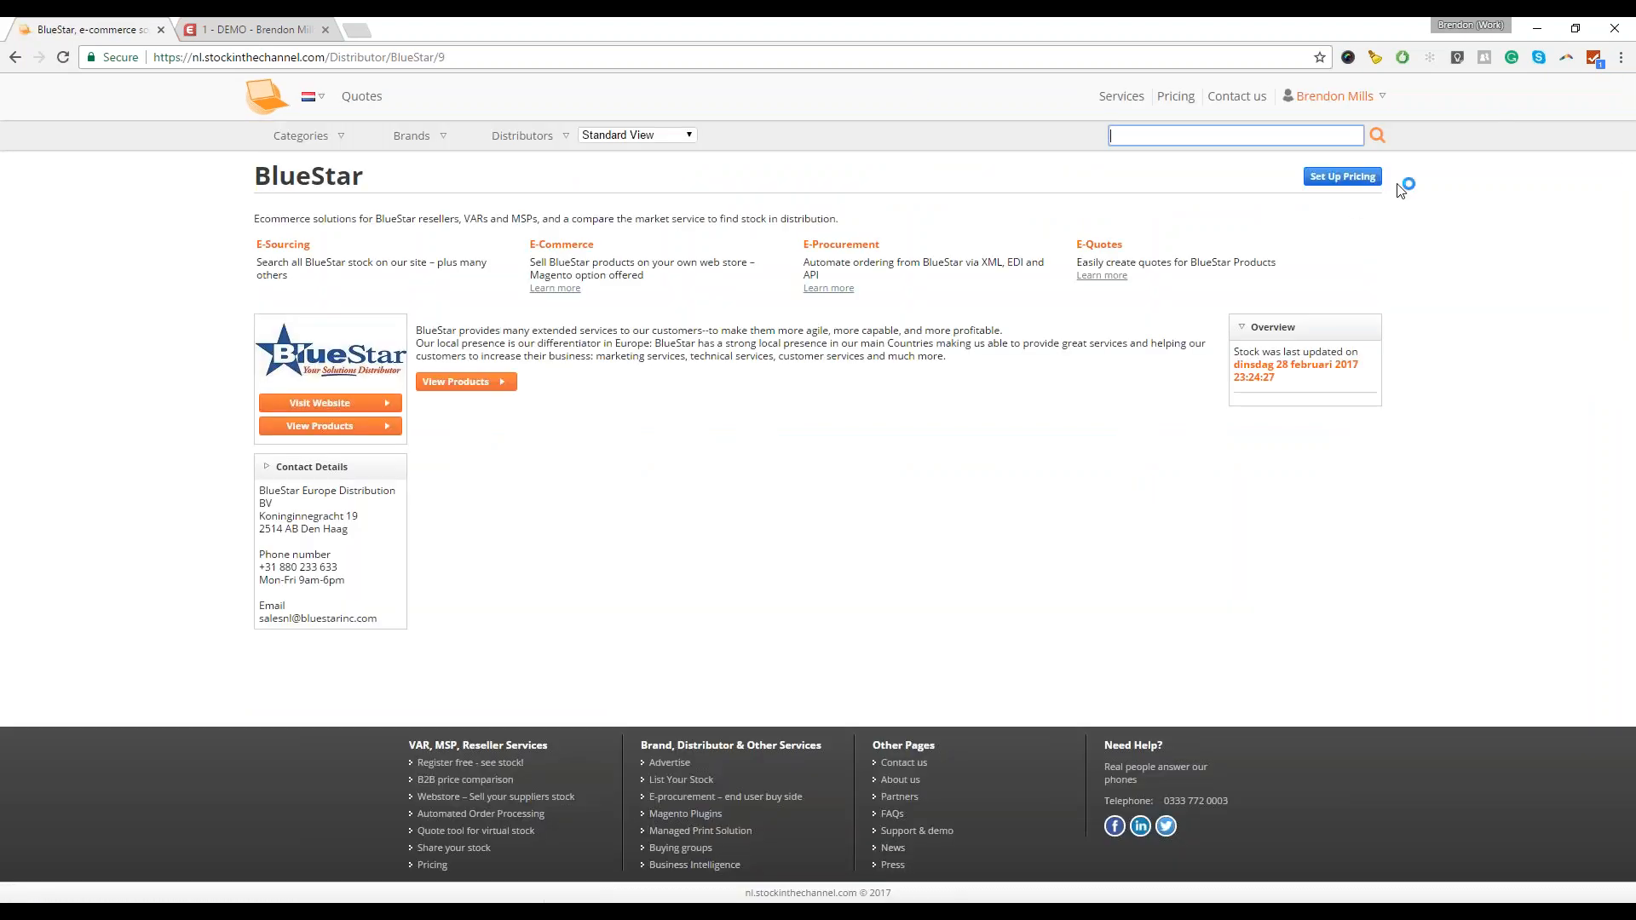
click(1344, 179)
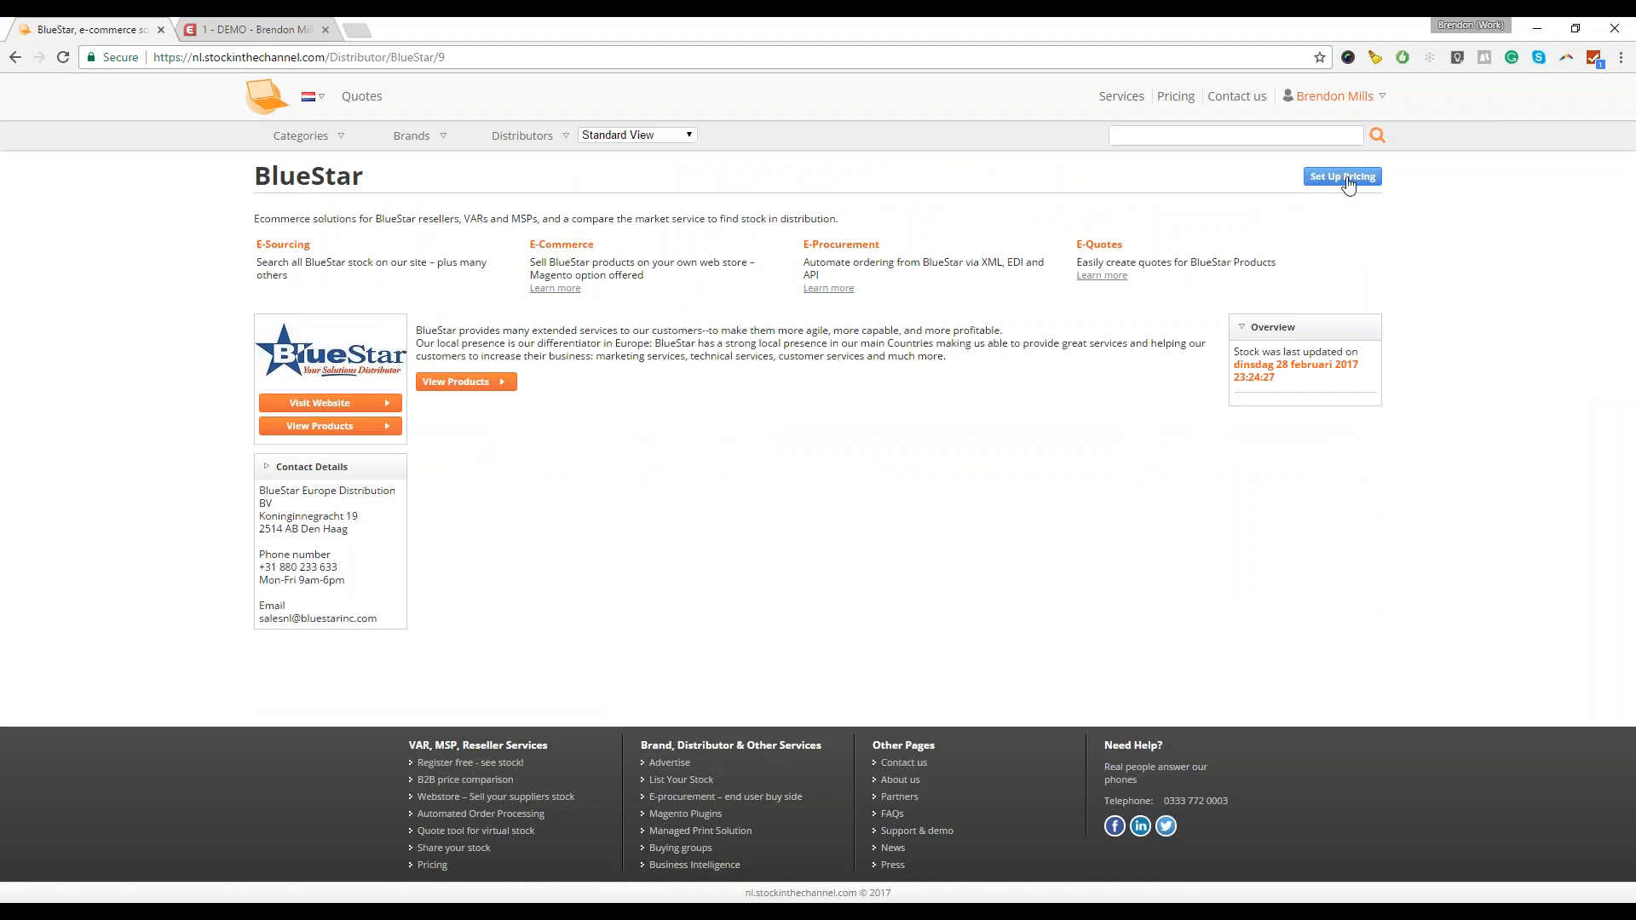
click(838, 282)
text(test)
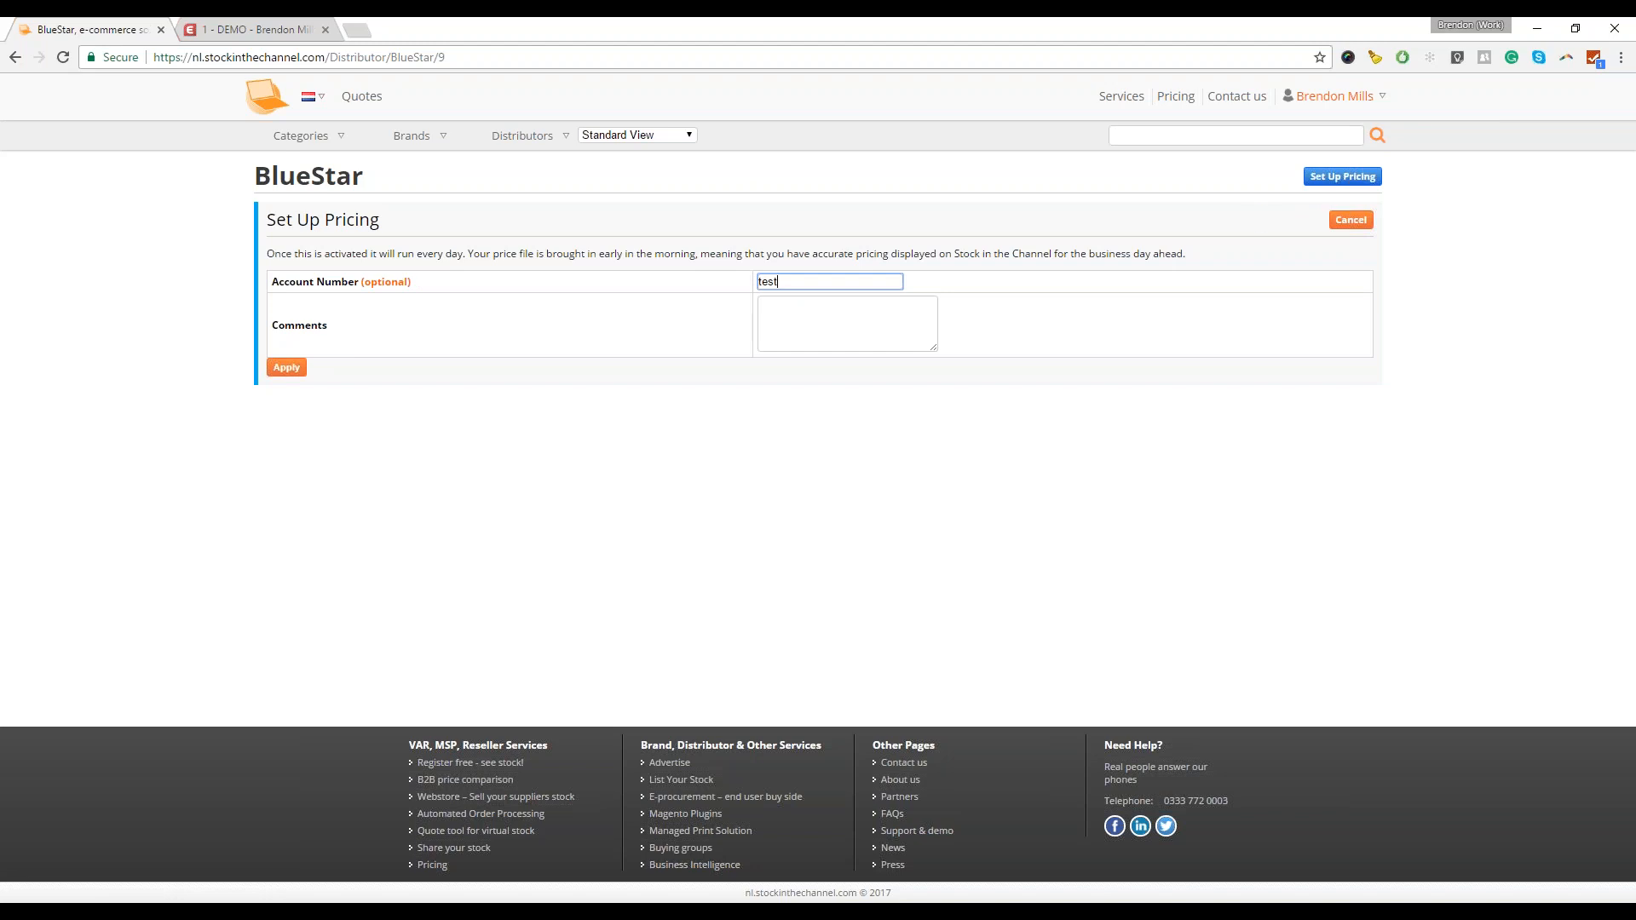
click(1354, 224)
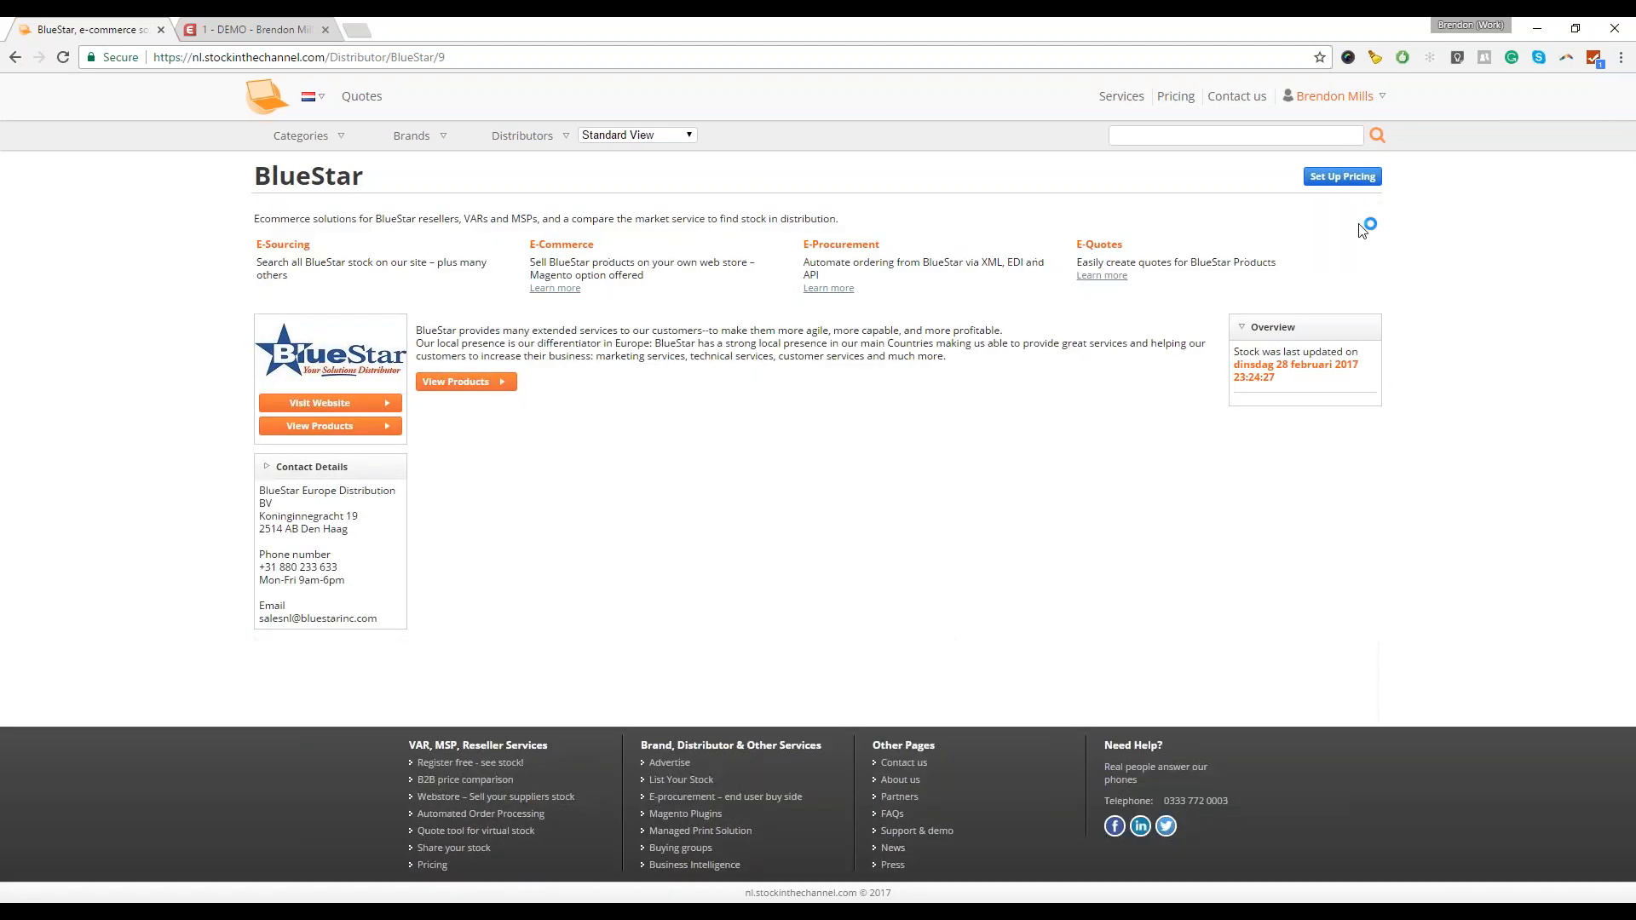
- Search the product catalogue for T650H31E and examine the distributors' stock and prices for it
mouse_move(564, 147)
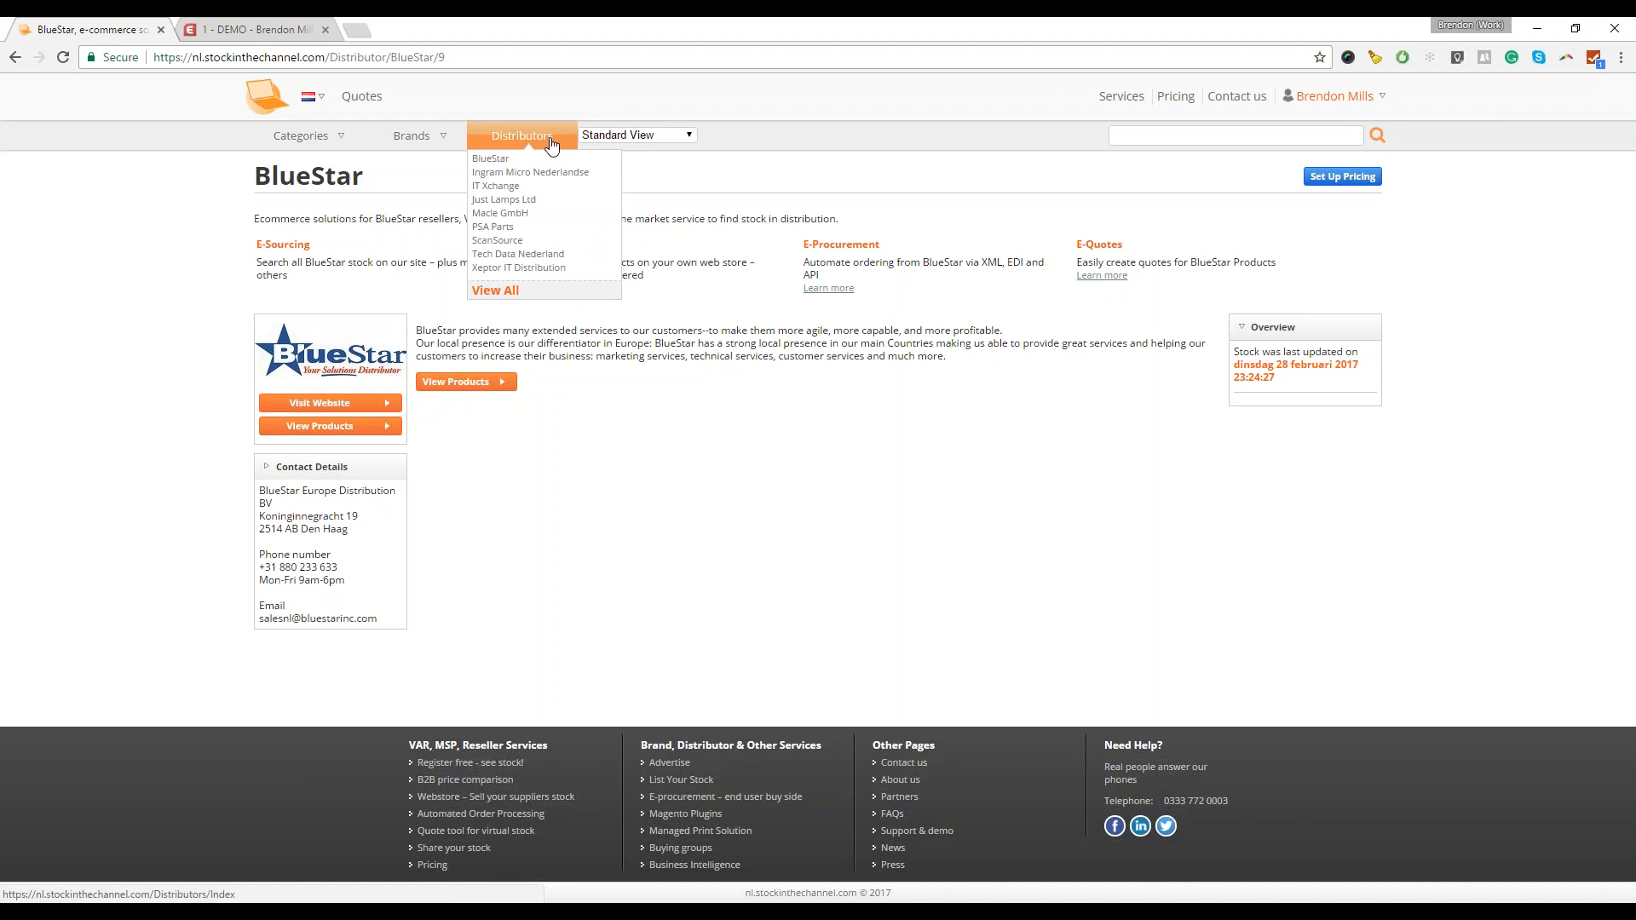
click(509, 293)
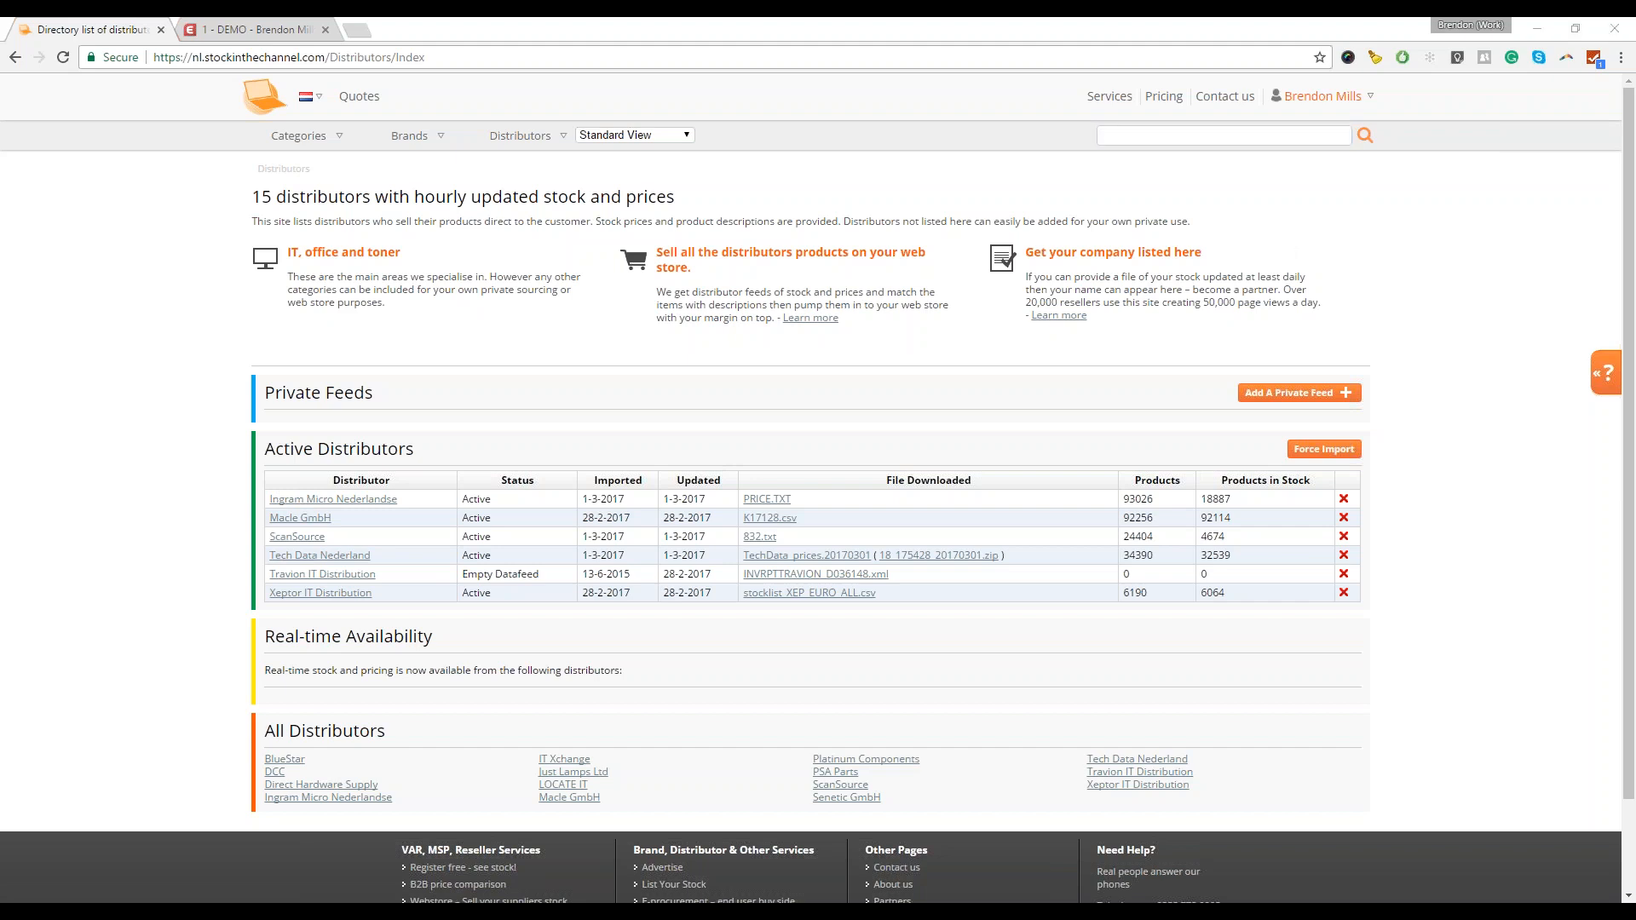
click(1304, 145)
text(T650H31E)
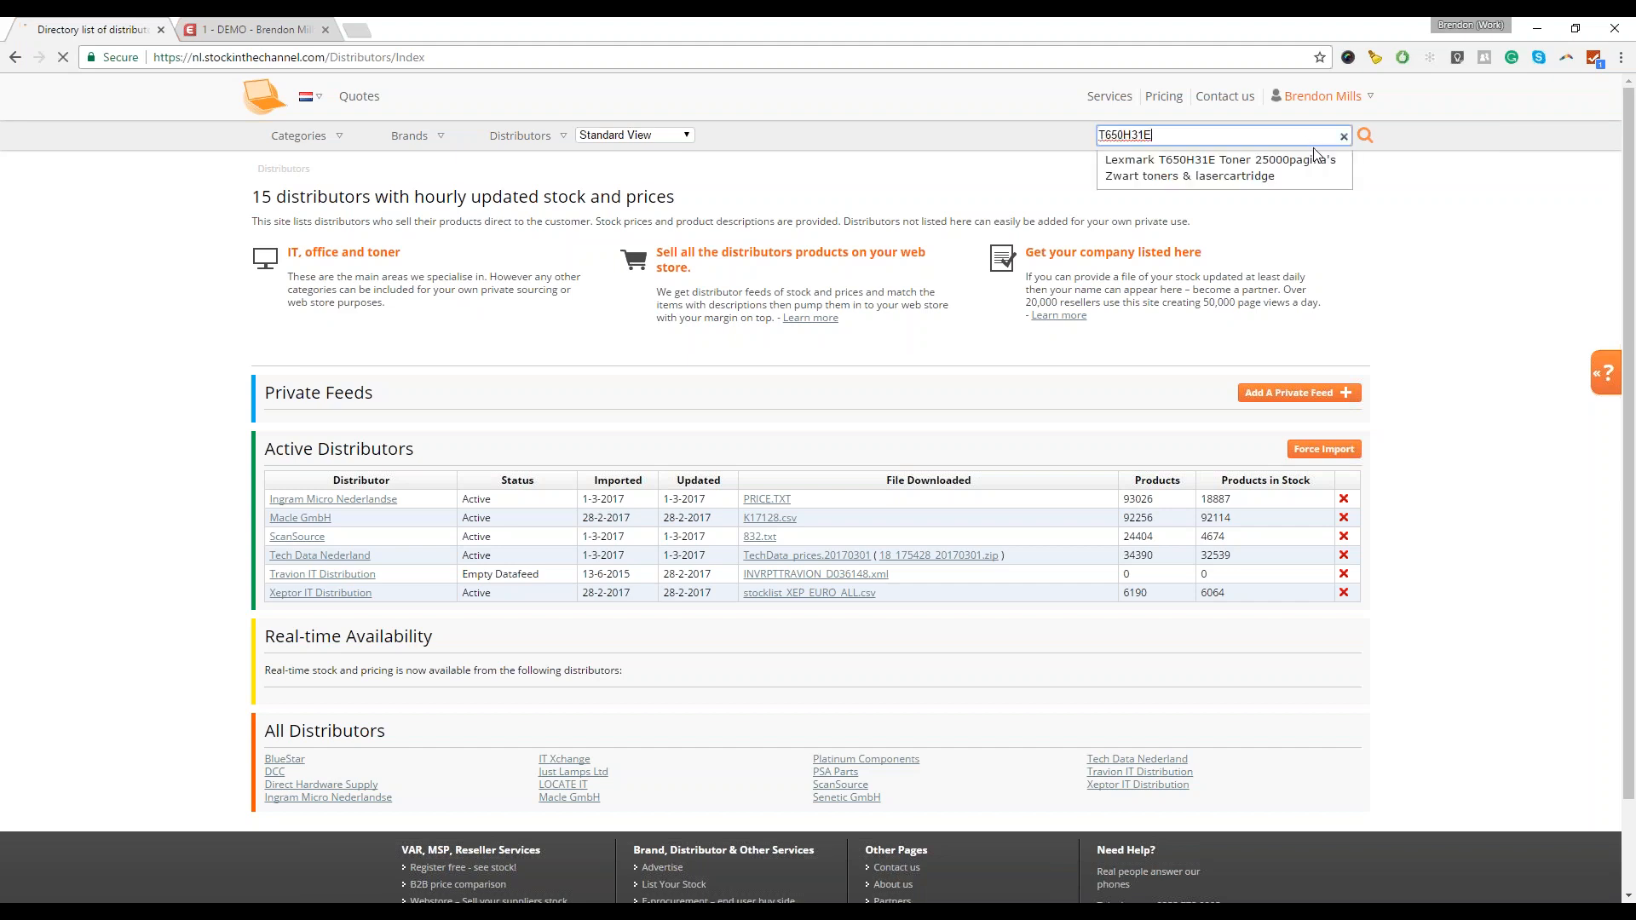
click(1315, 155)
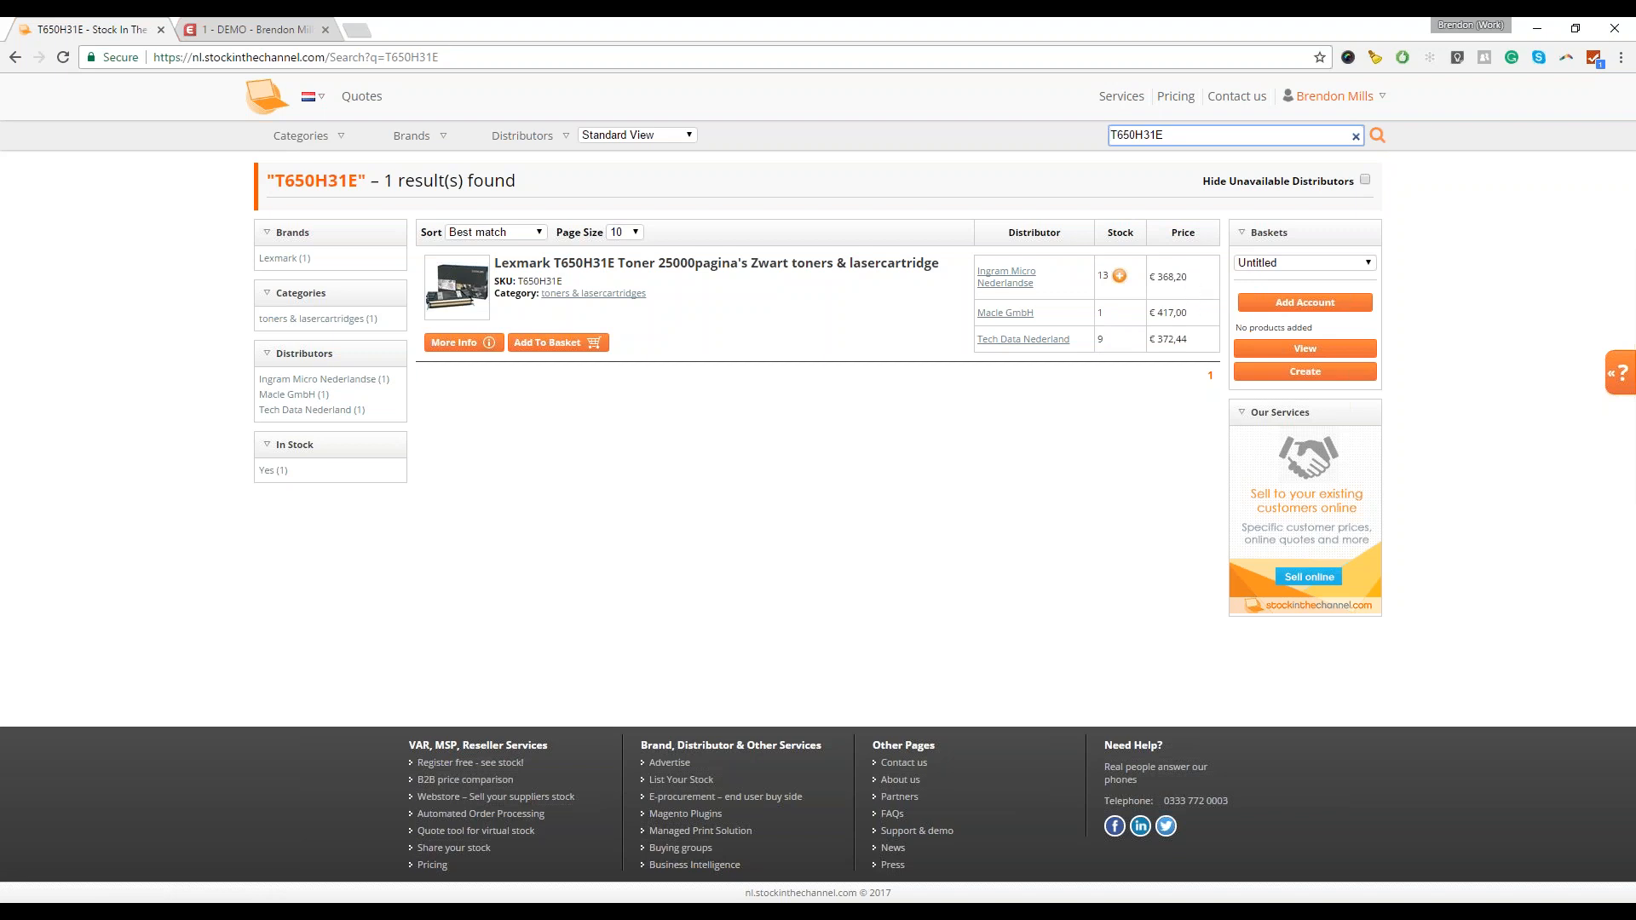
click(1195, 283)
drag(1151, 278, 976, 269)
mouse_move(1120, 277)
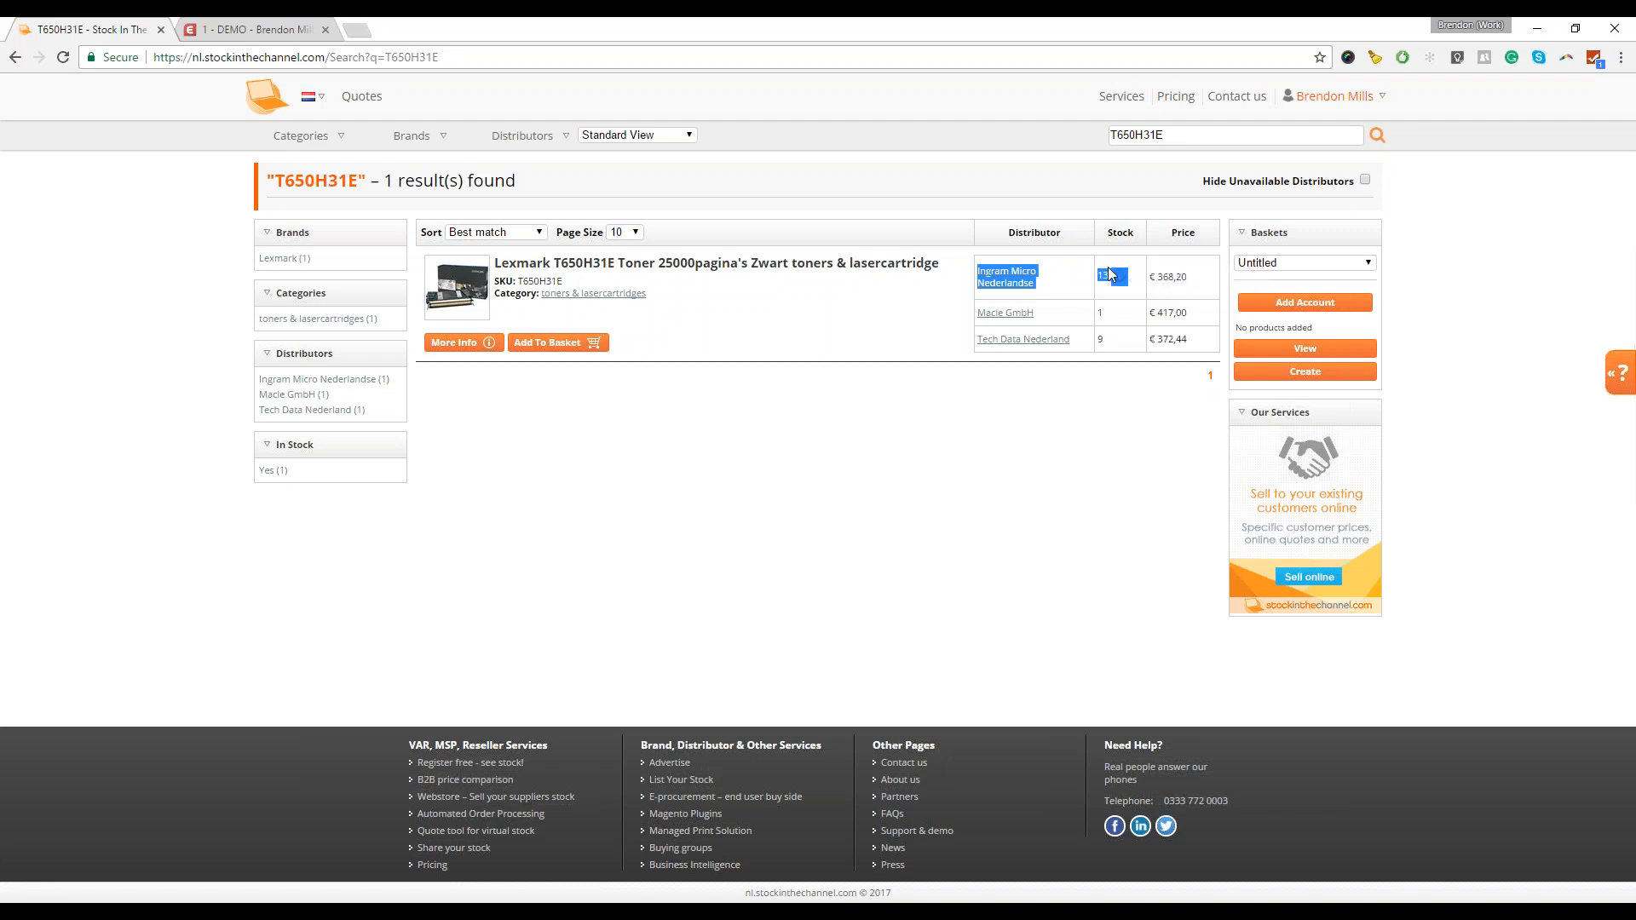
click(1161, 439)
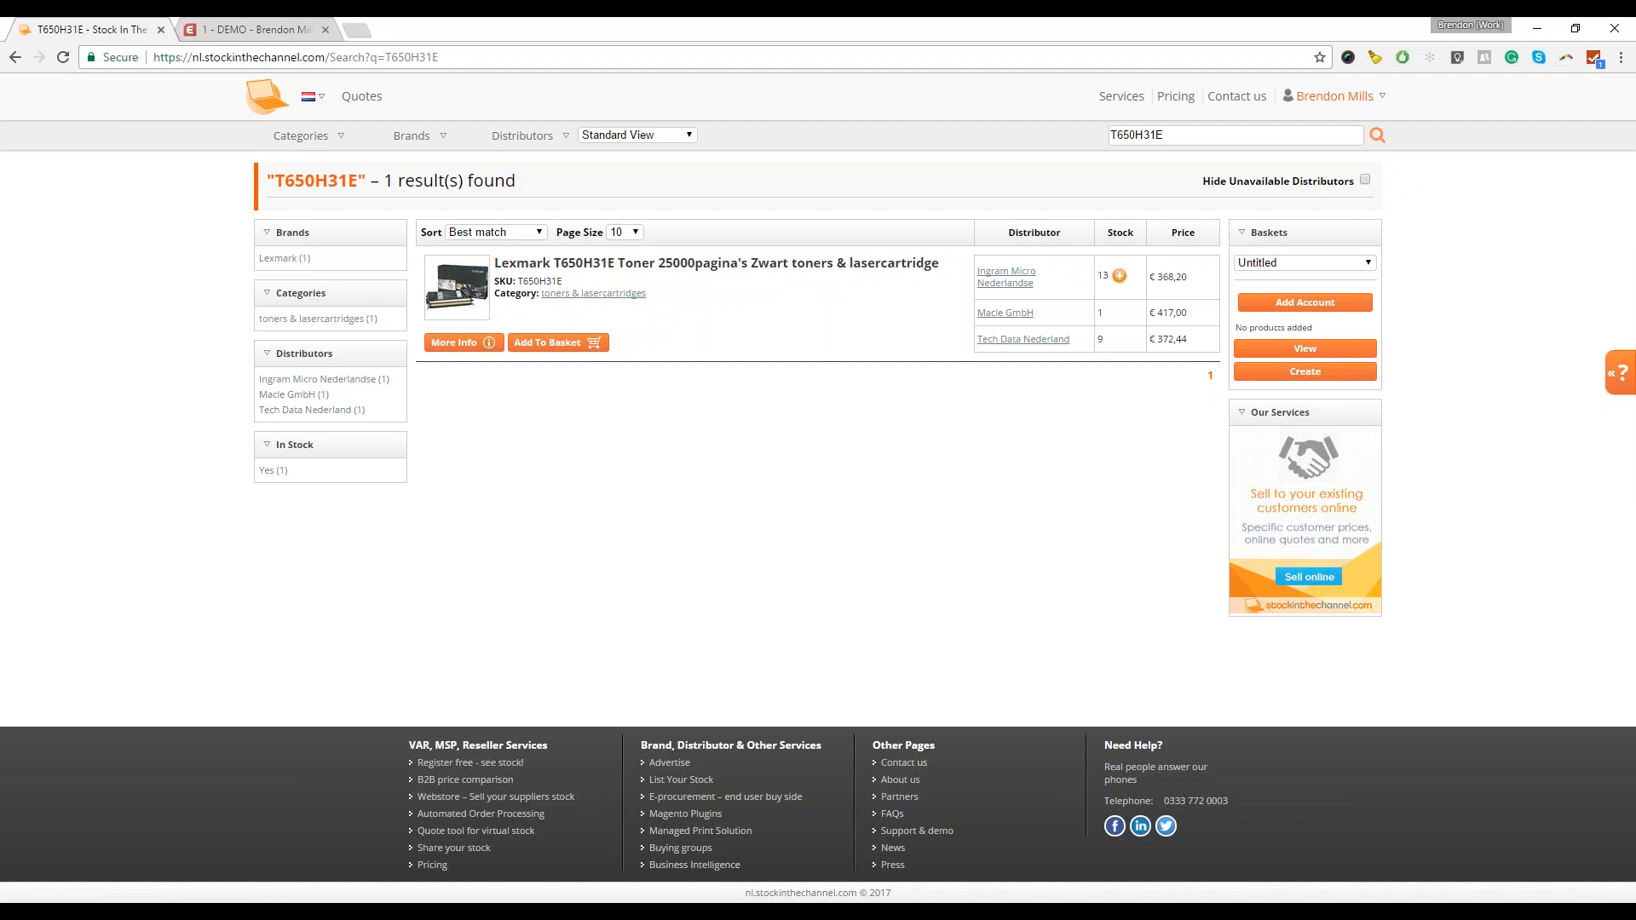
- Switch to Exact Online to view the customer relationships overview, and return to Stock in the Channel
click(258, 21)
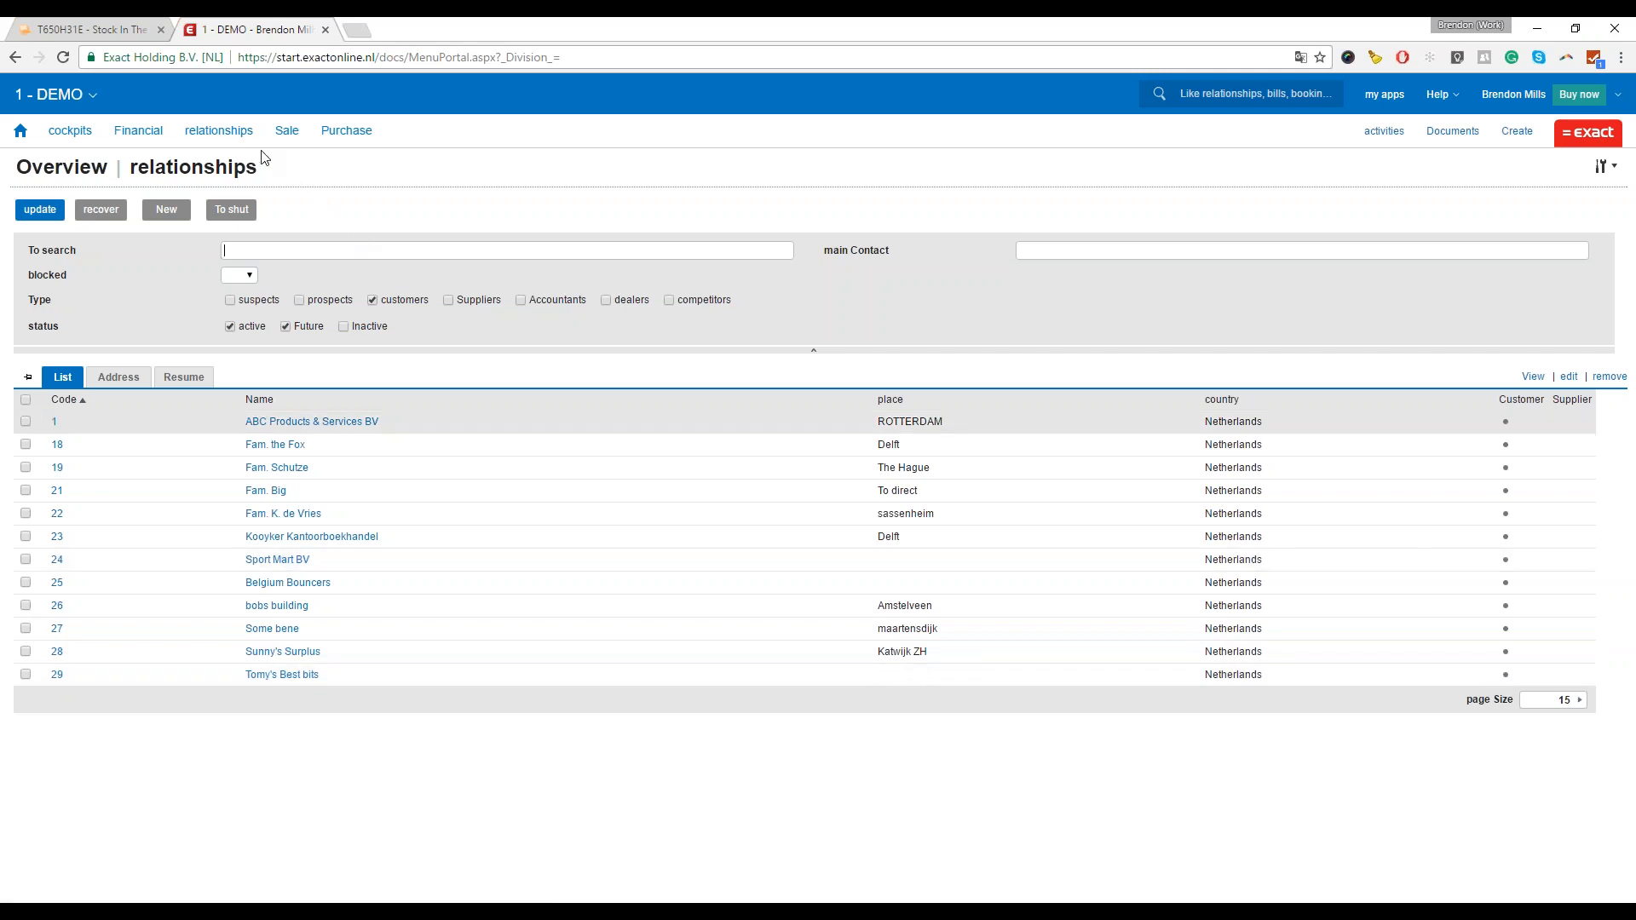
click(234, 129)
click(128, 29)
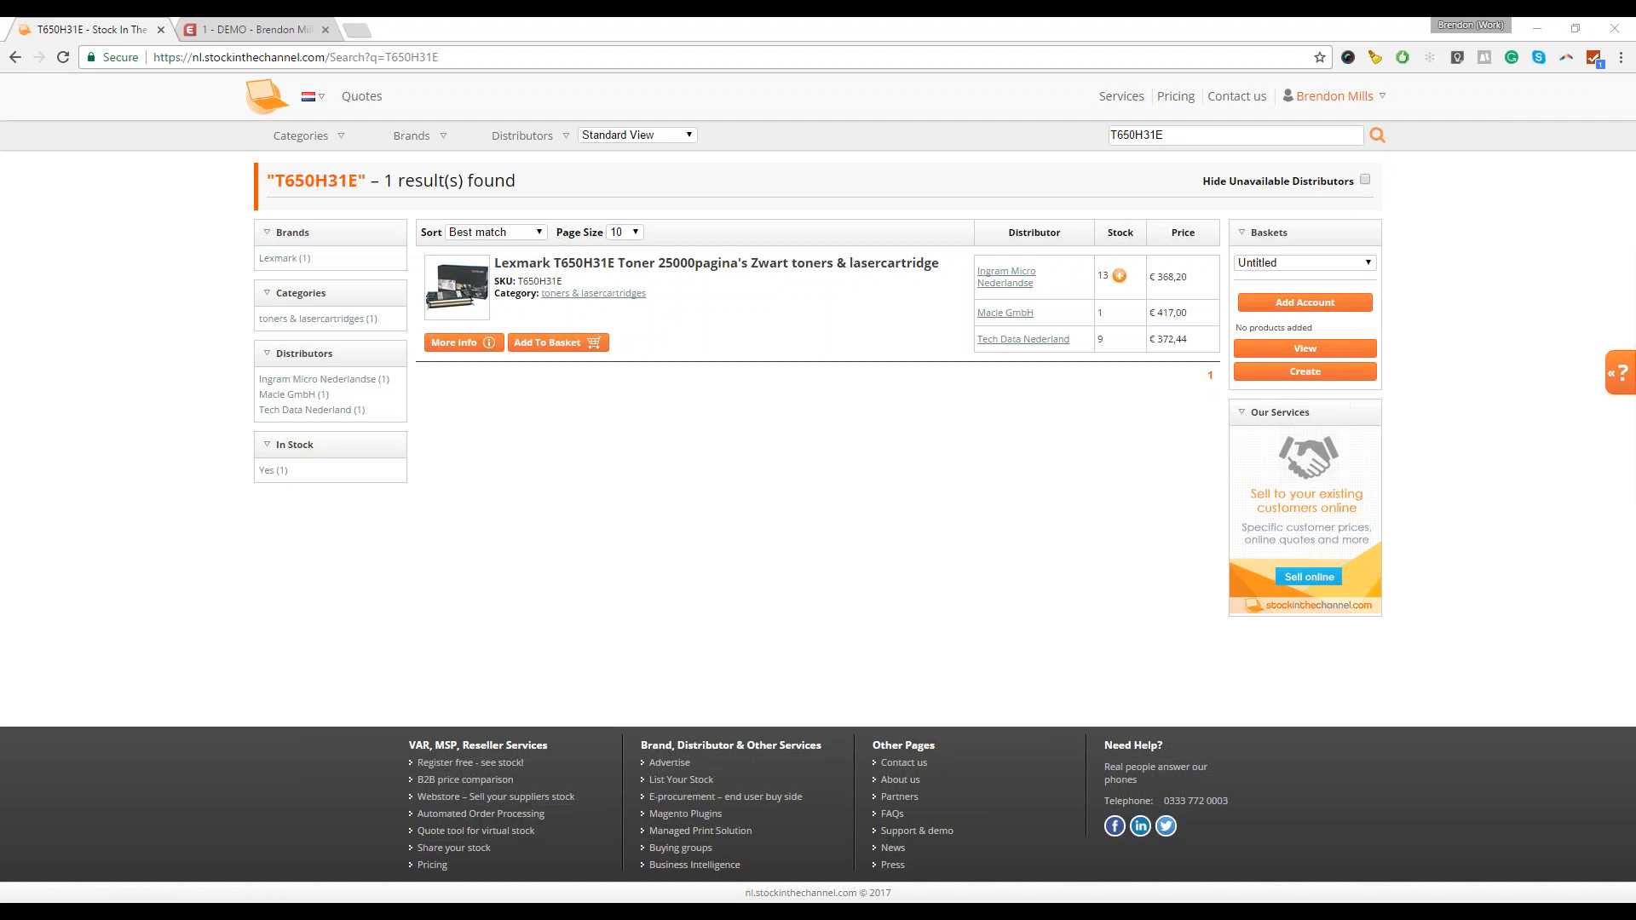
click(360, 30)
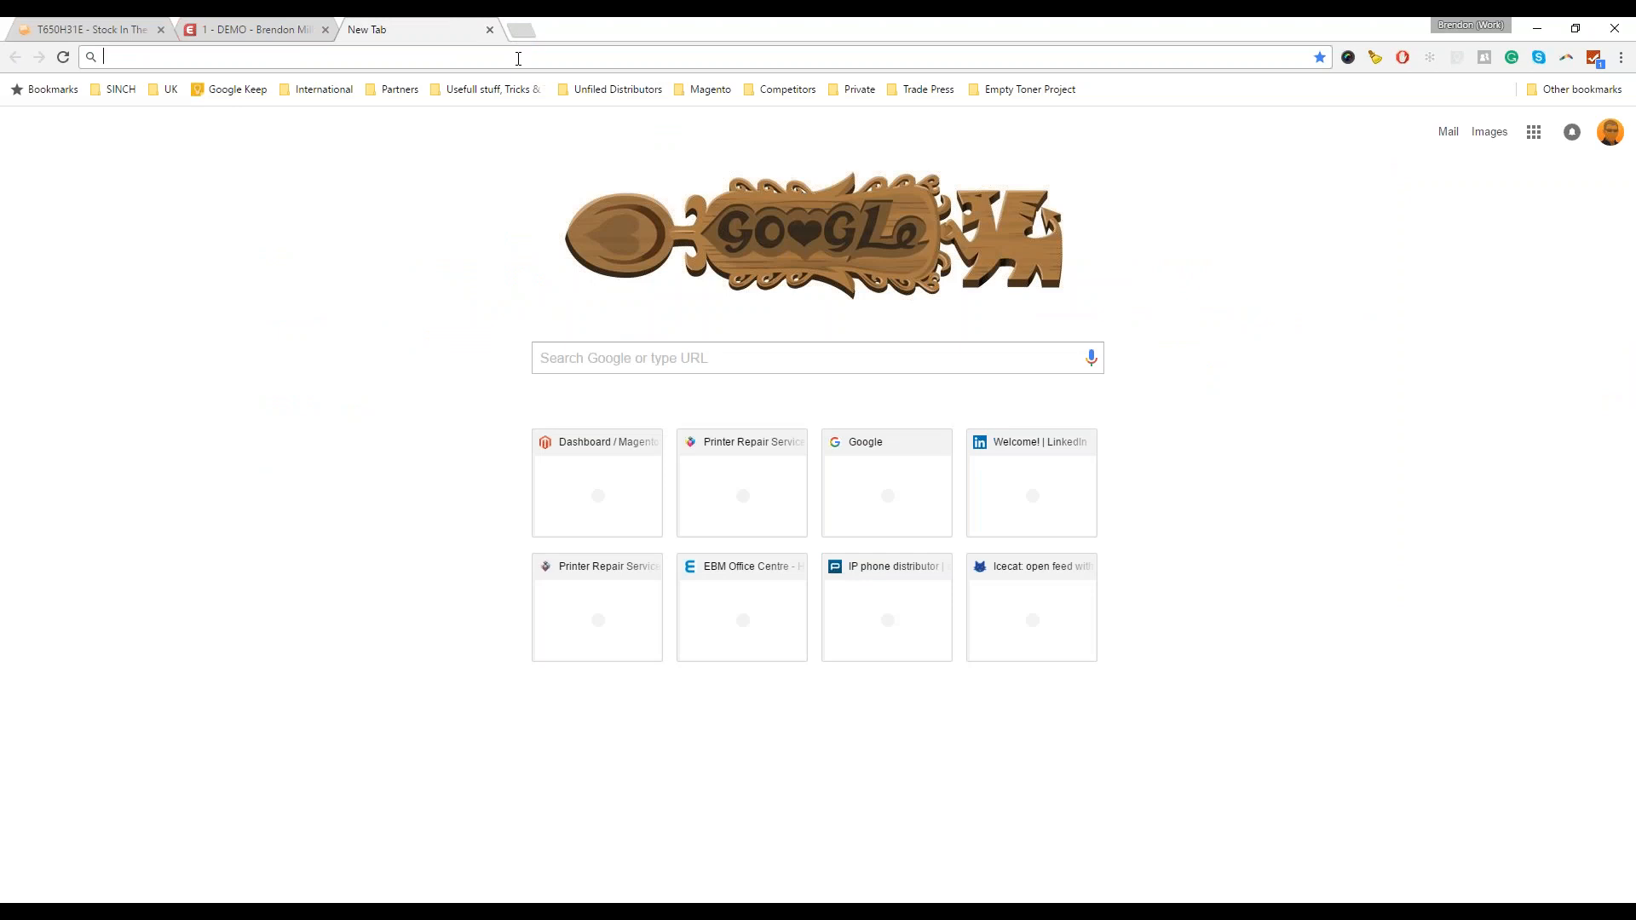
text(https://nl.stockinthechannel.com/MySinch/OrderProcess/ExternalSystems/Setup/Exact)
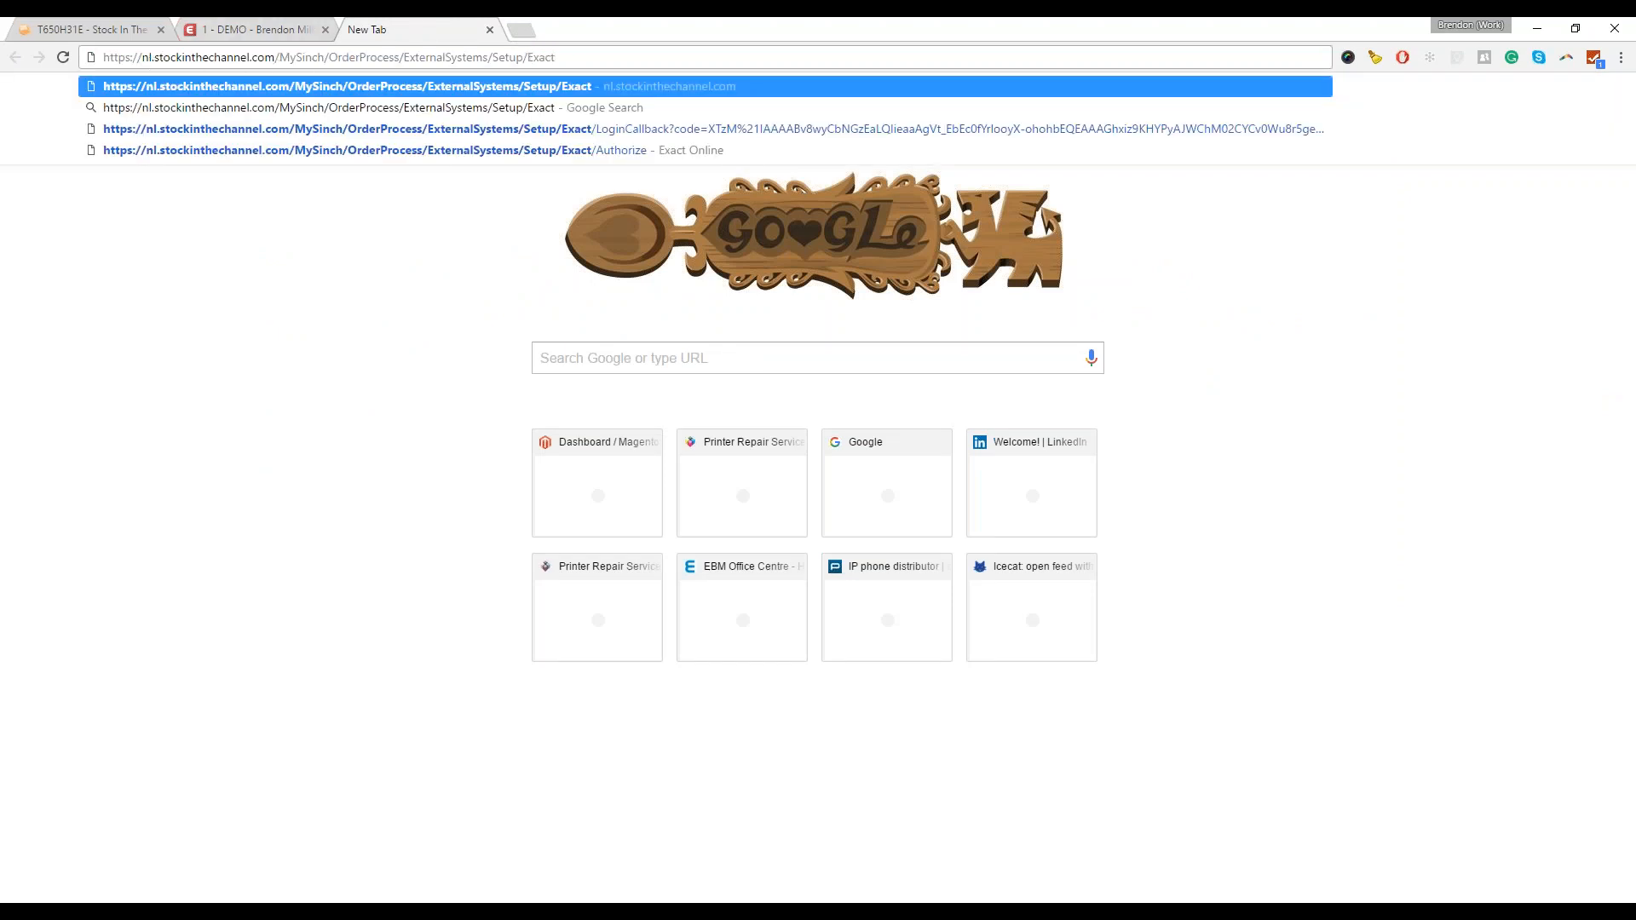
key(Return)
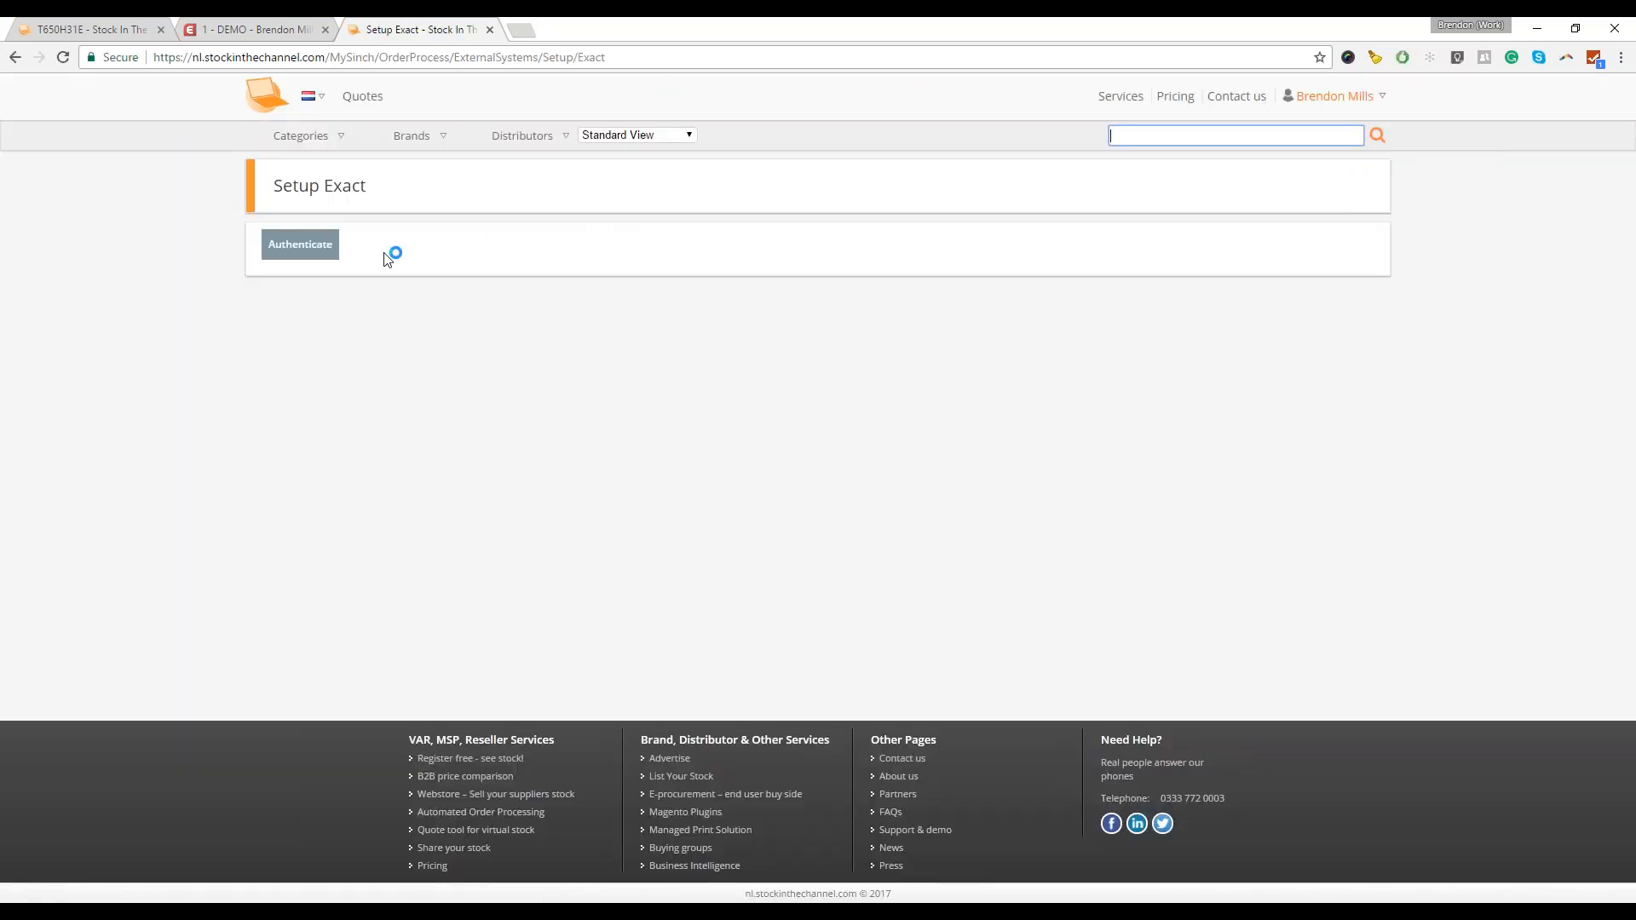
click(299, 252)
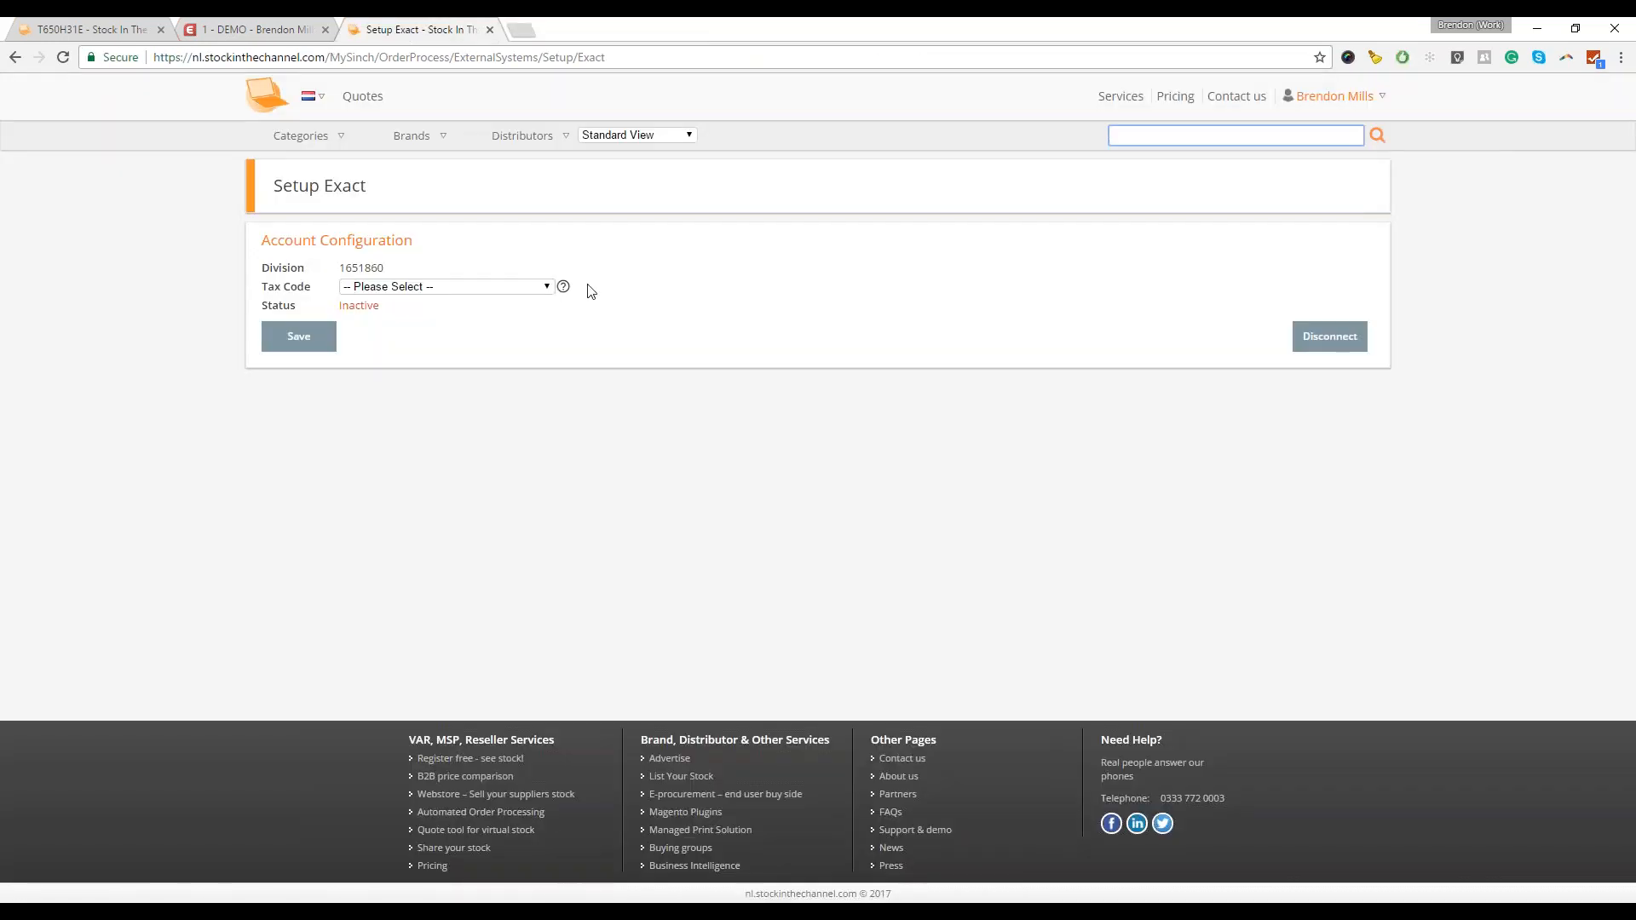
- Set the Exact account's tax code to BTW voorheffing and save the configuration
click(546, 288)
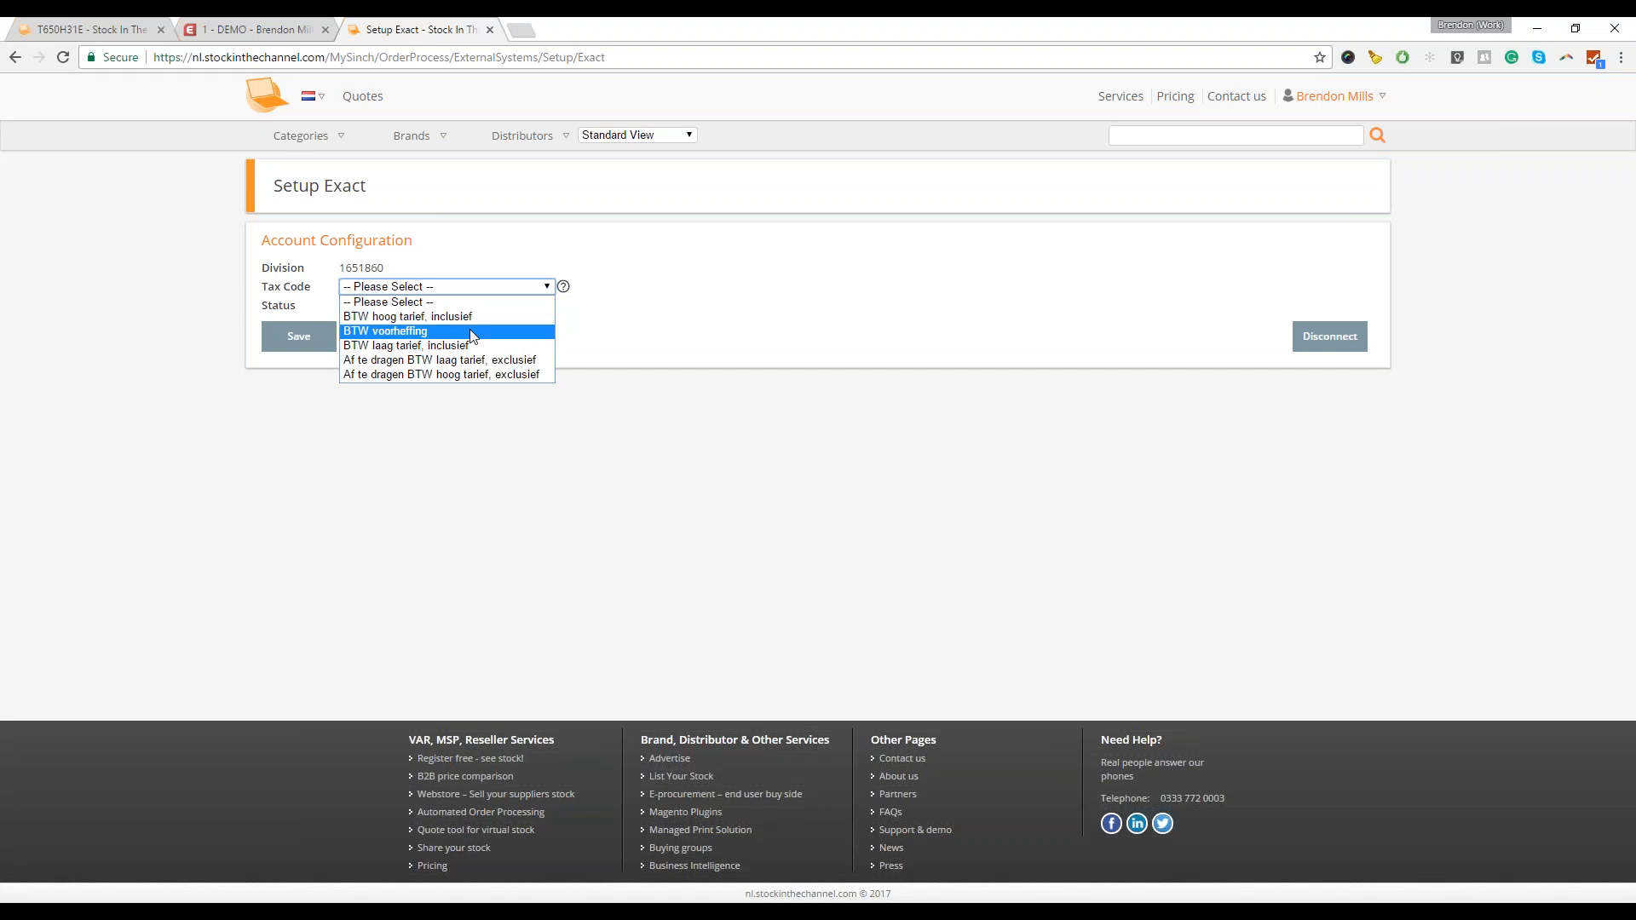
click(424, 333)
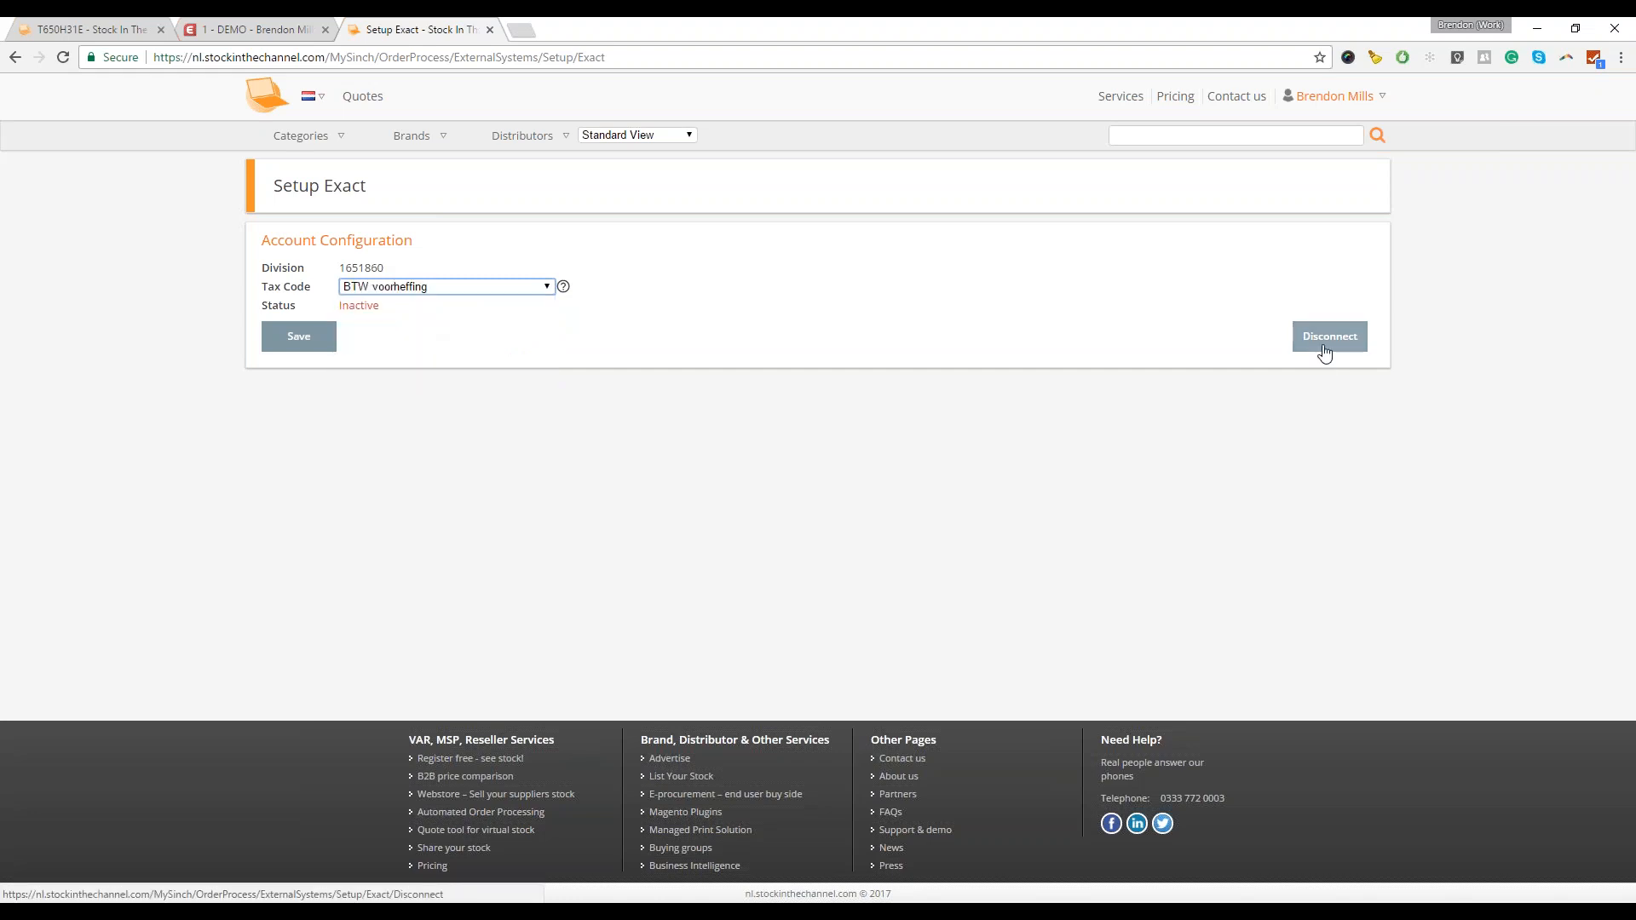
click(305, 343)
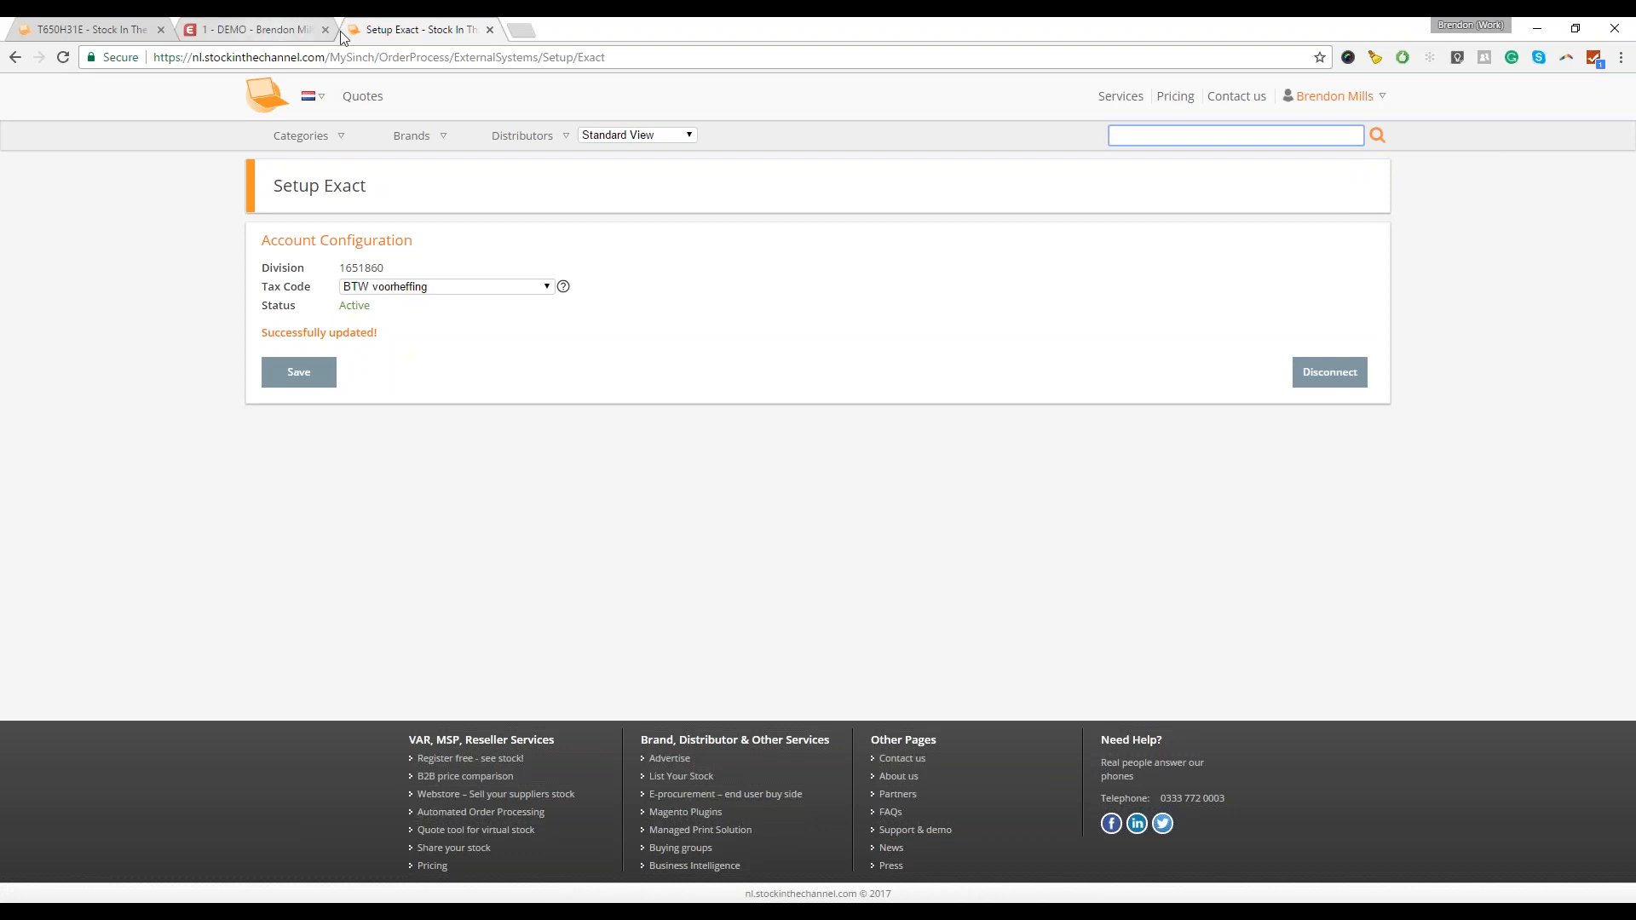
- Return to the T650H31E search results and add the Lexmark toner to the Untitled basket
click(80, 29)
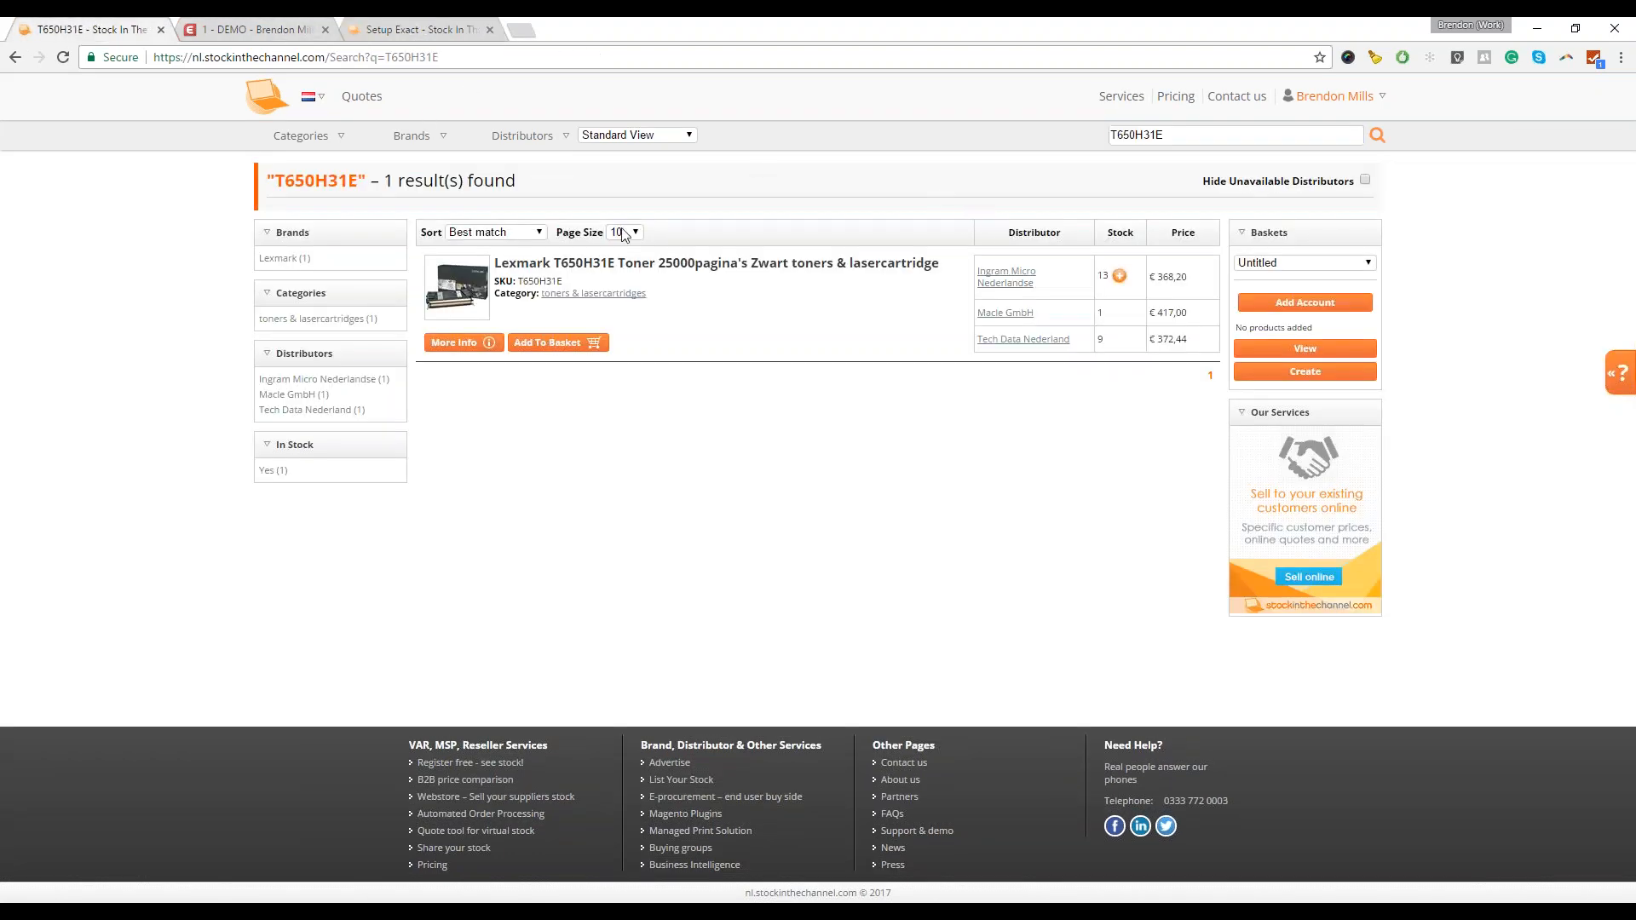
click(573, 344)
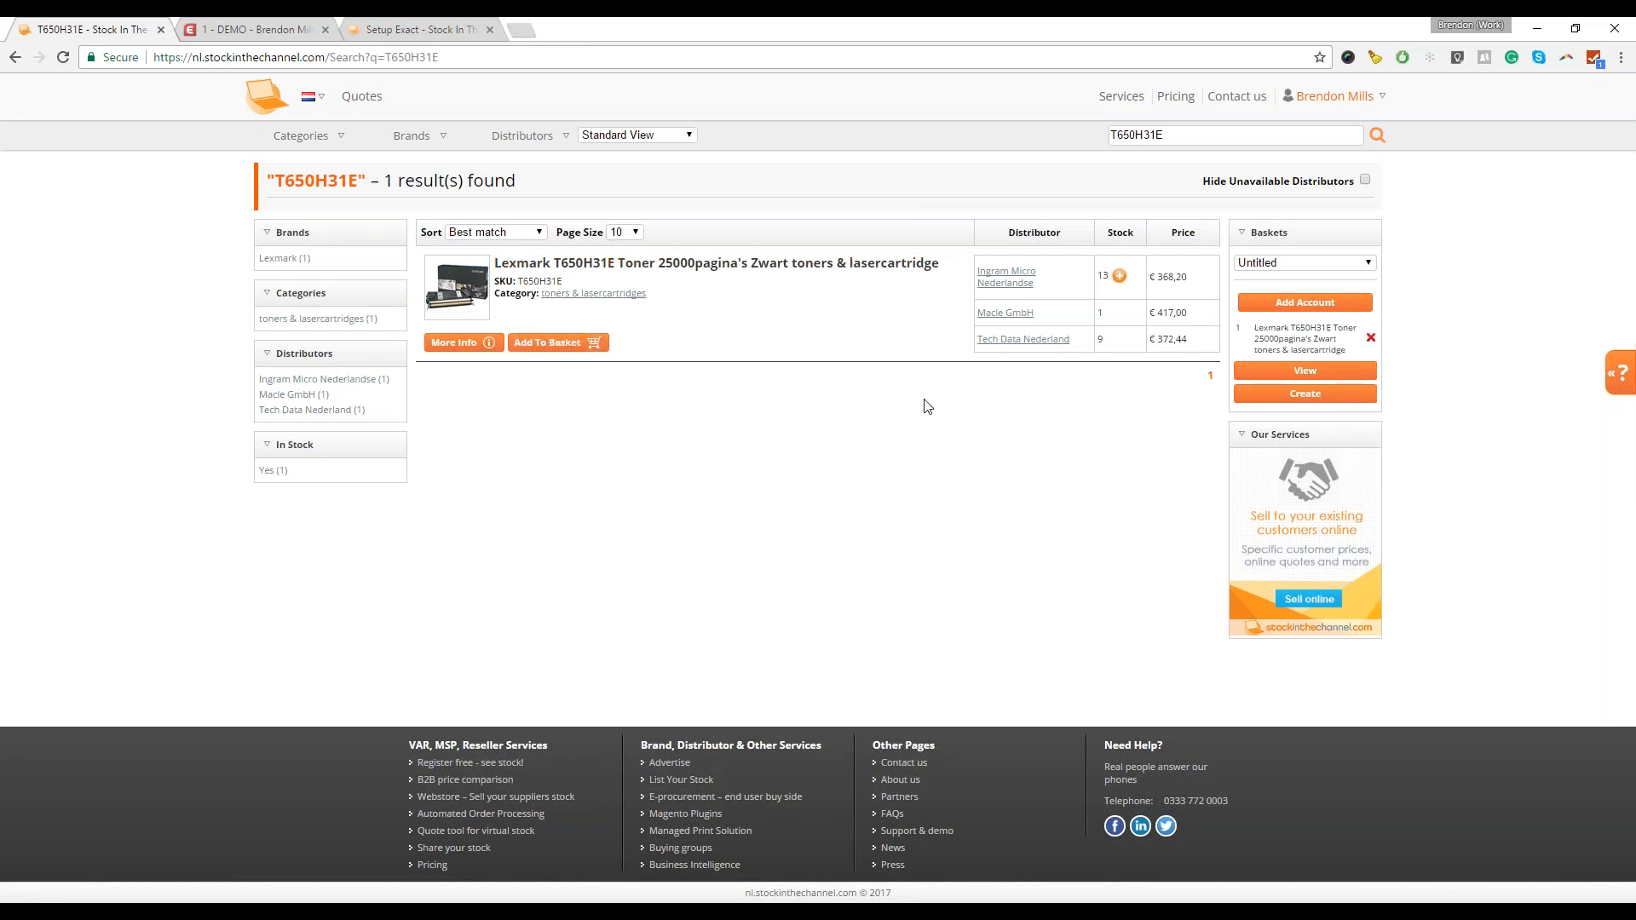
click(1338, 264)
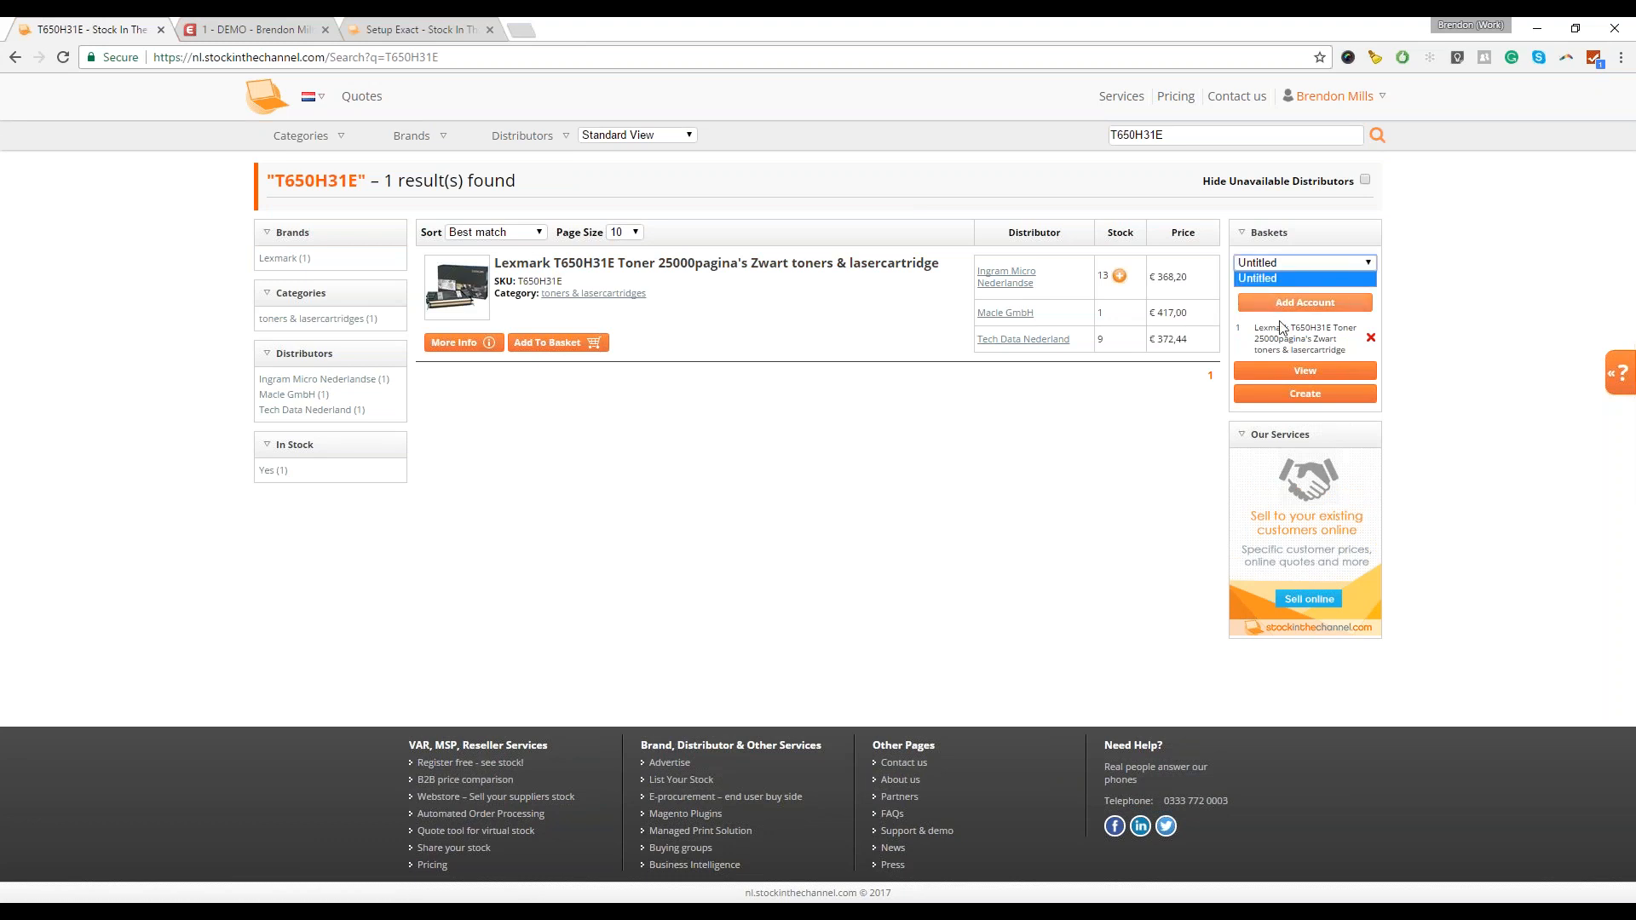
click(1132, 468)
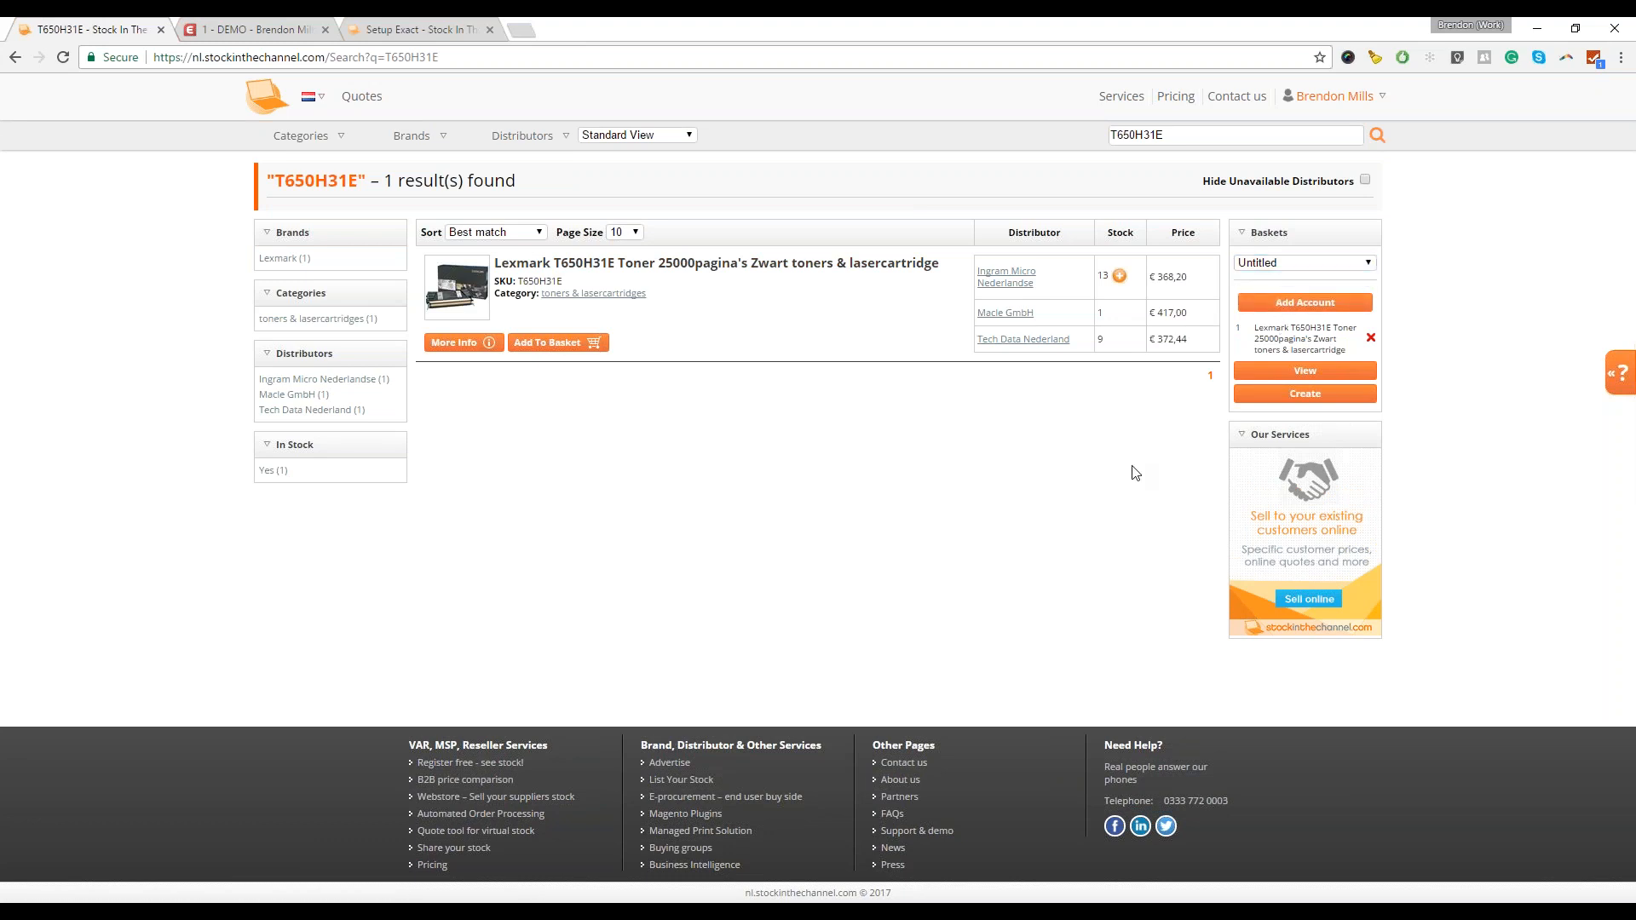
- Search for product 20FL000DMH and add the Lenovo ThinkPad P50s to the Untitled basket
click(1320, 305)
drag(1214, 136, 980, 142)
text(20FL000DMH)
key(Return)
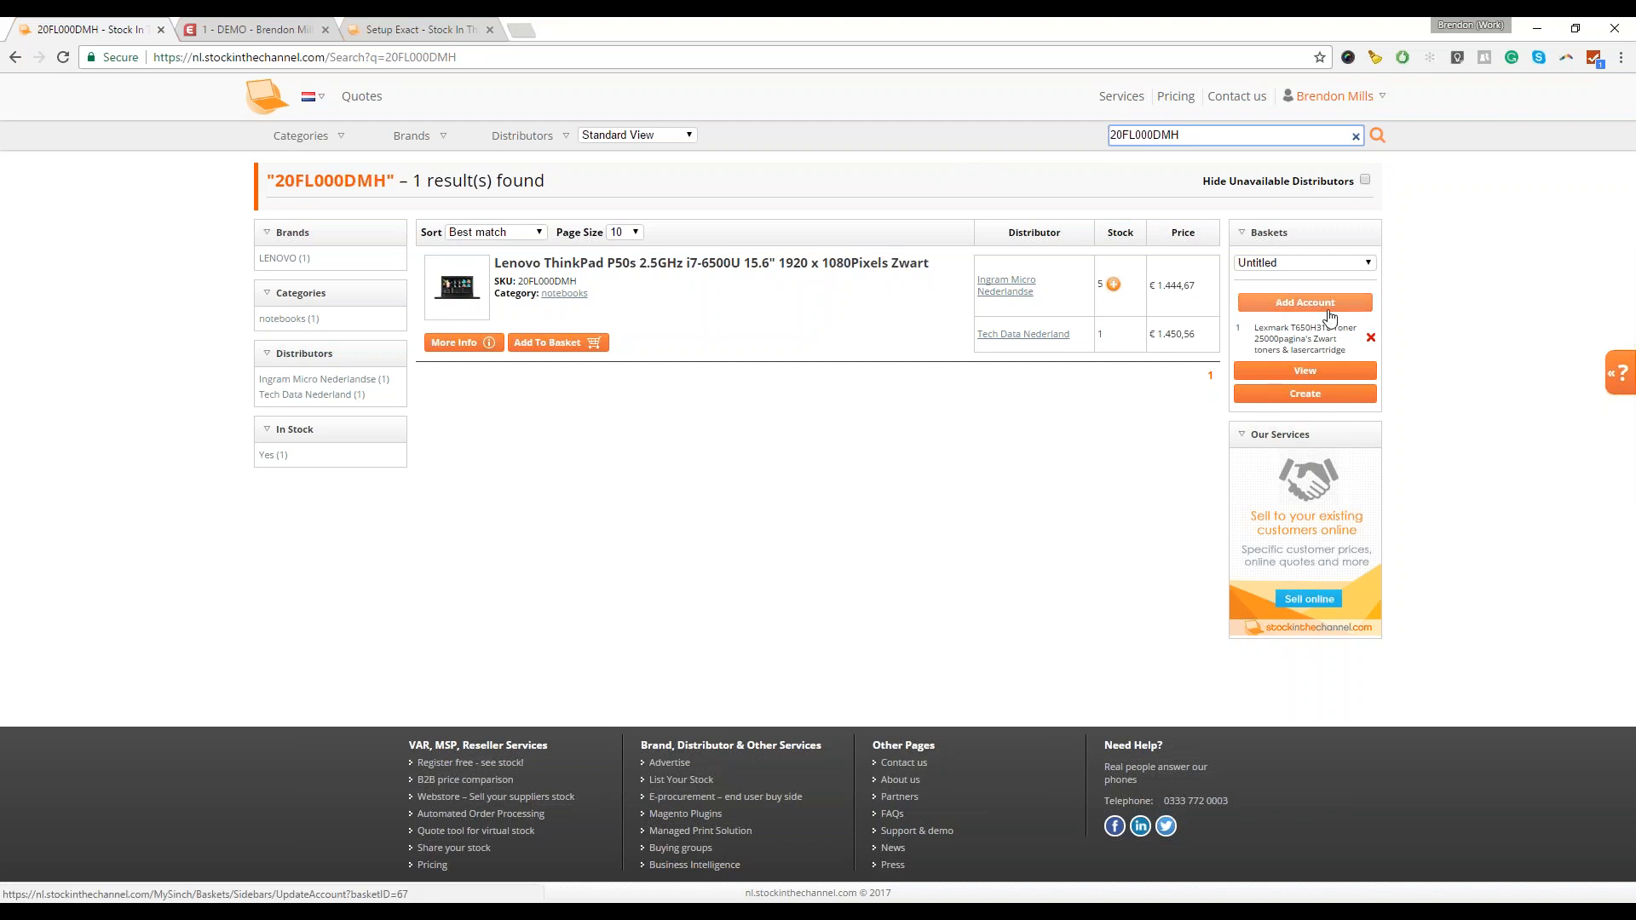
click(563, 350)
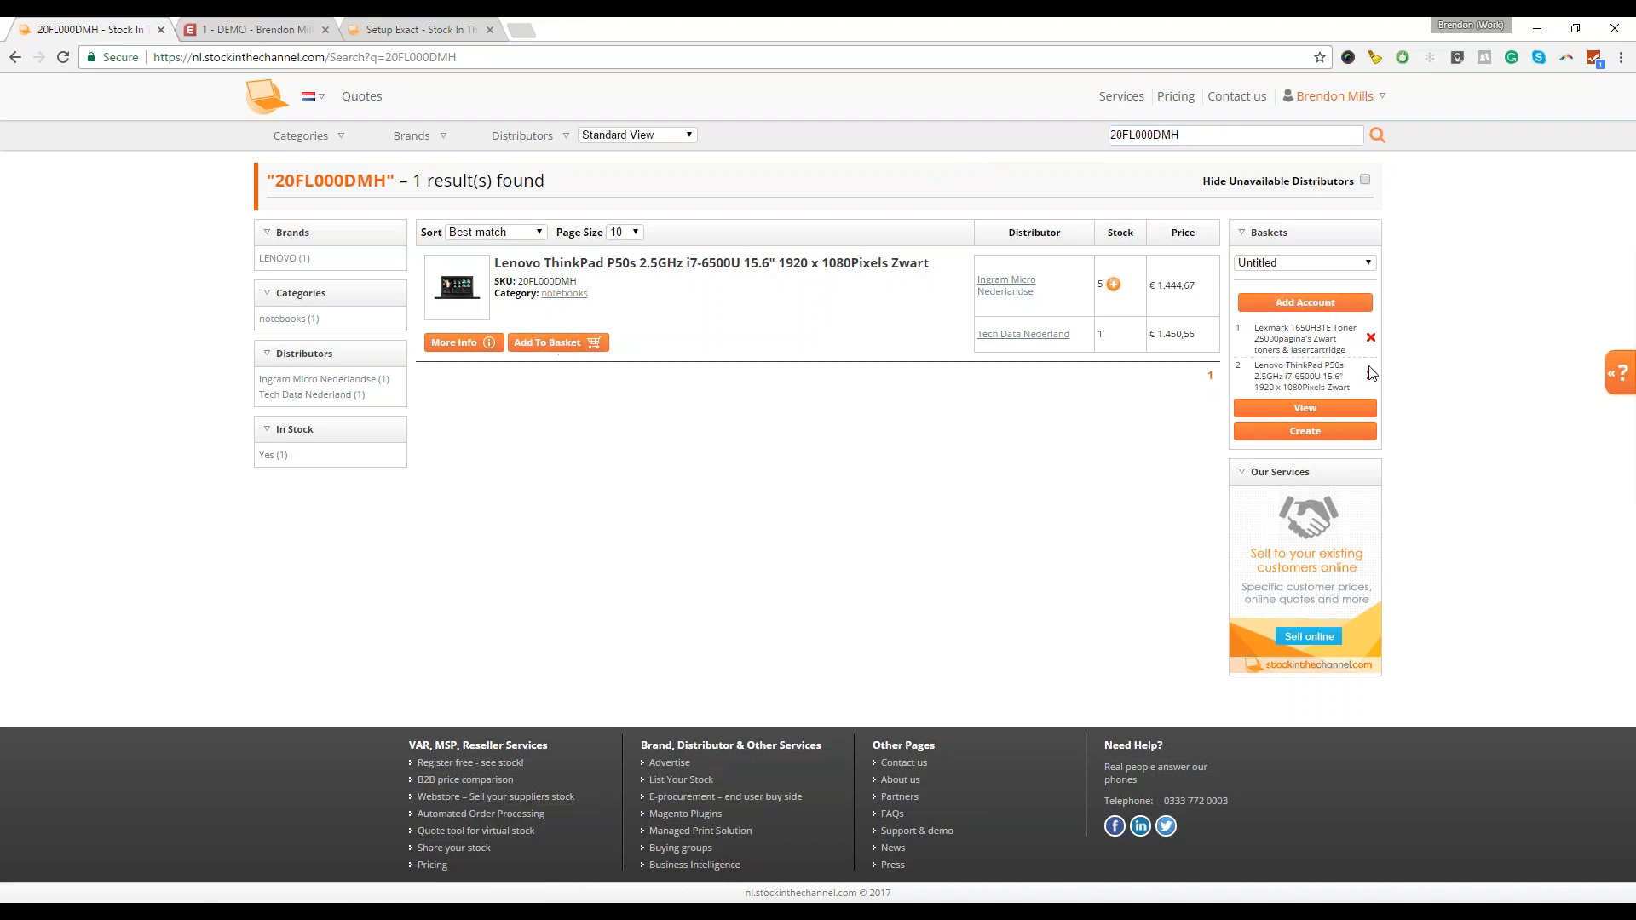
- Open the account selection page for the basket, and check the Exact Online customer list and the Exact connection settings
click(1310, 307)
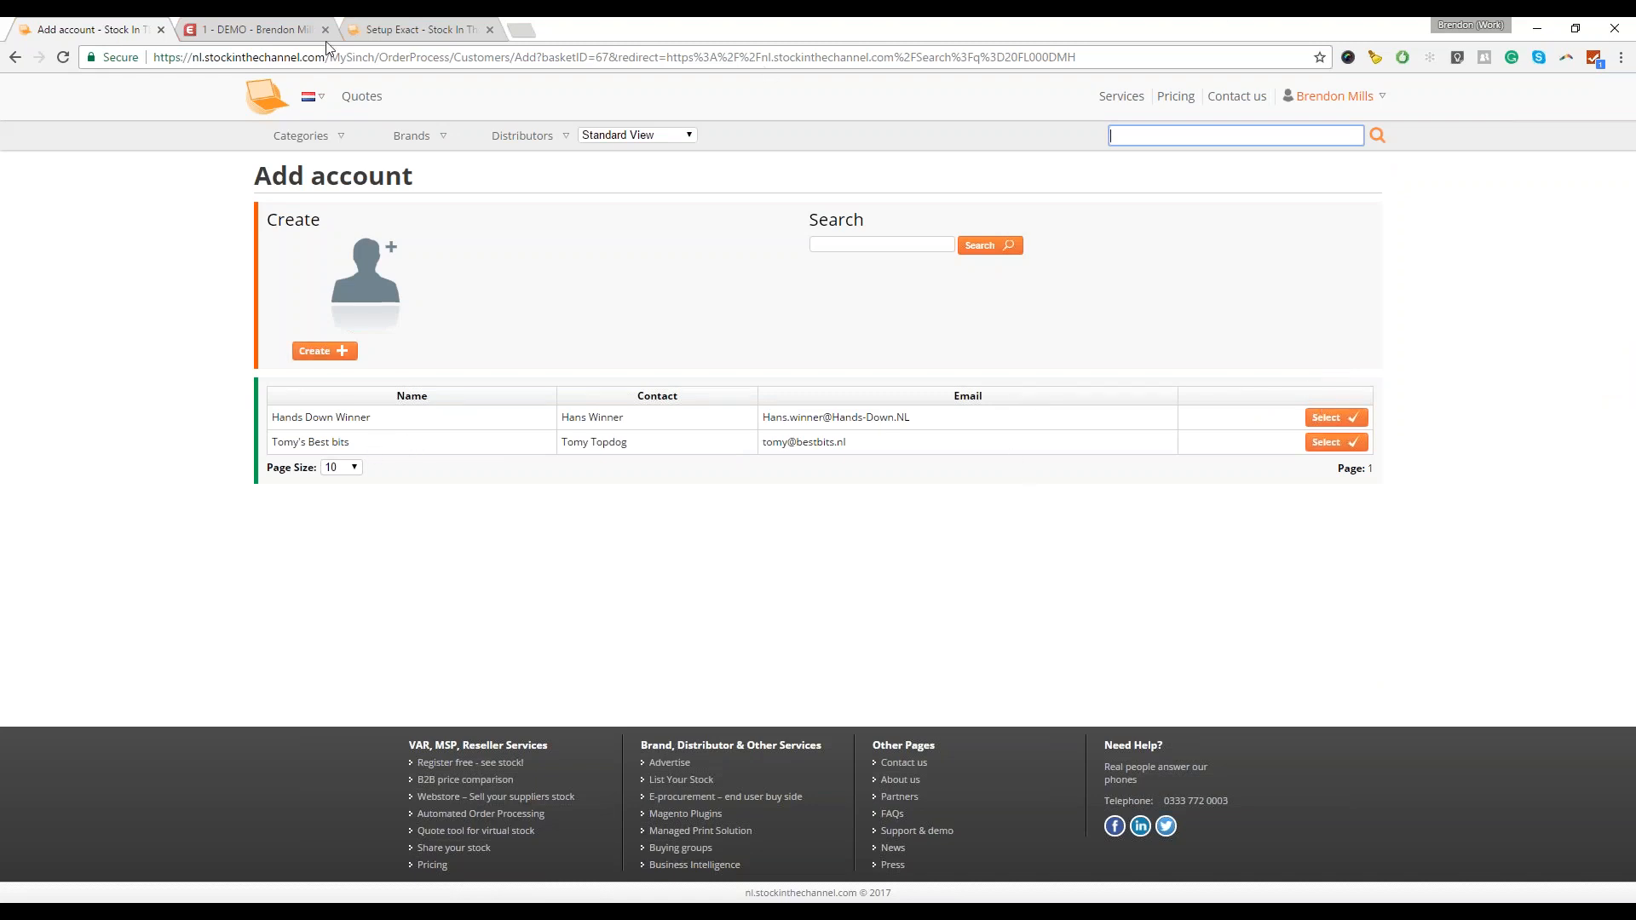
click(249, 36)
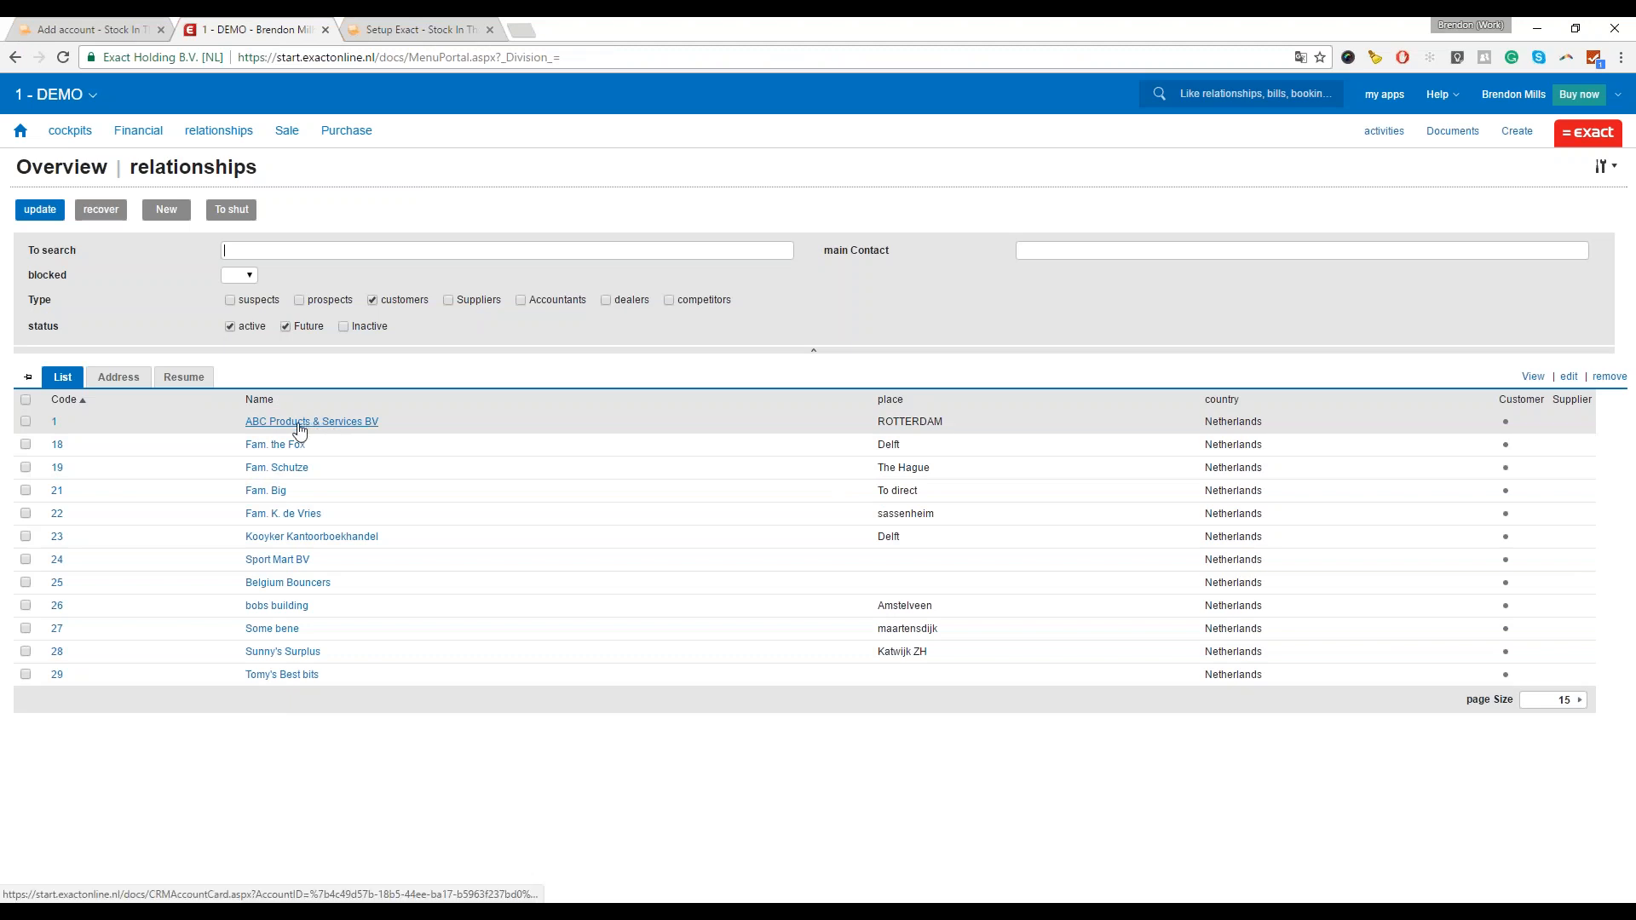
mouse_move(304, 423)
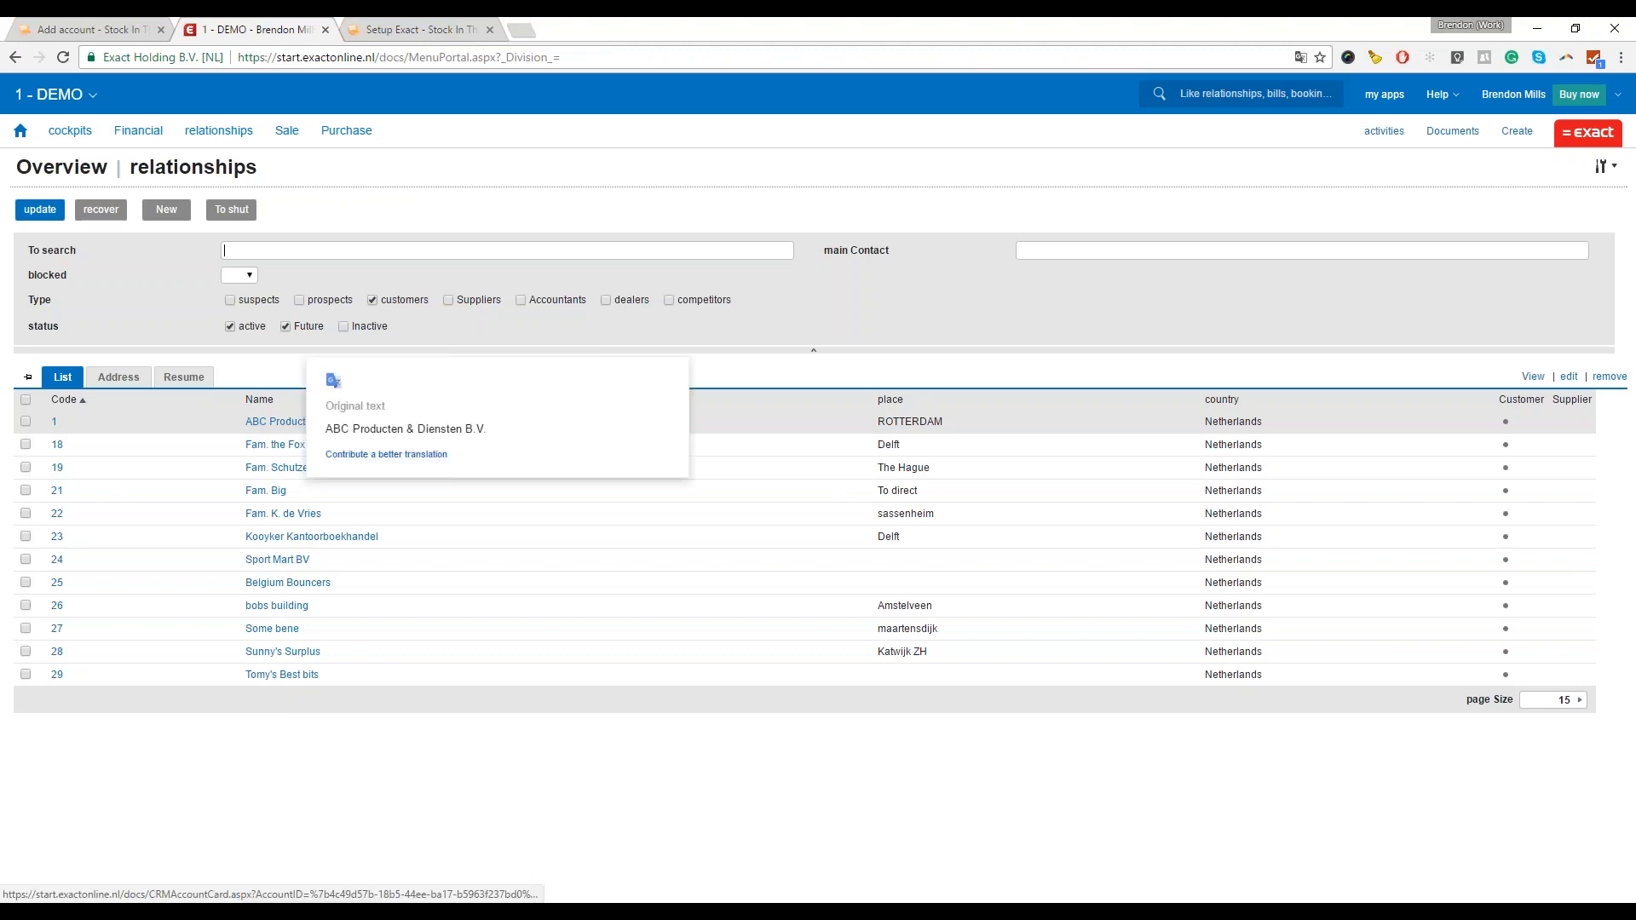
click(402, 29)
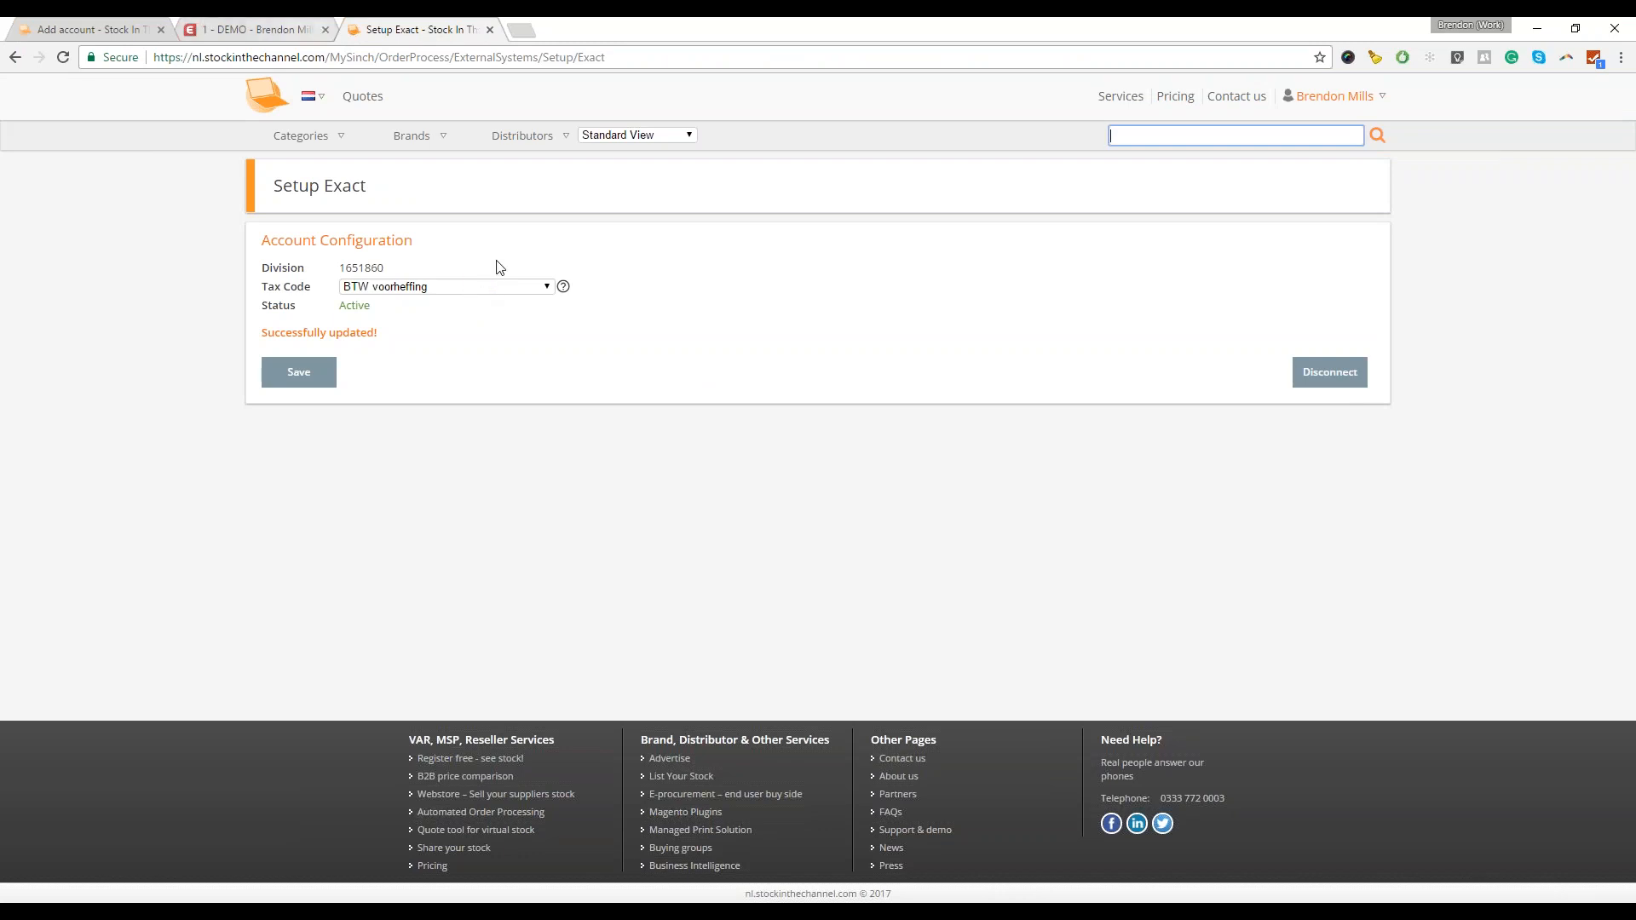
- Return to the Add account page and search the accounts for abc
click(118, 26)
click(921, 247)
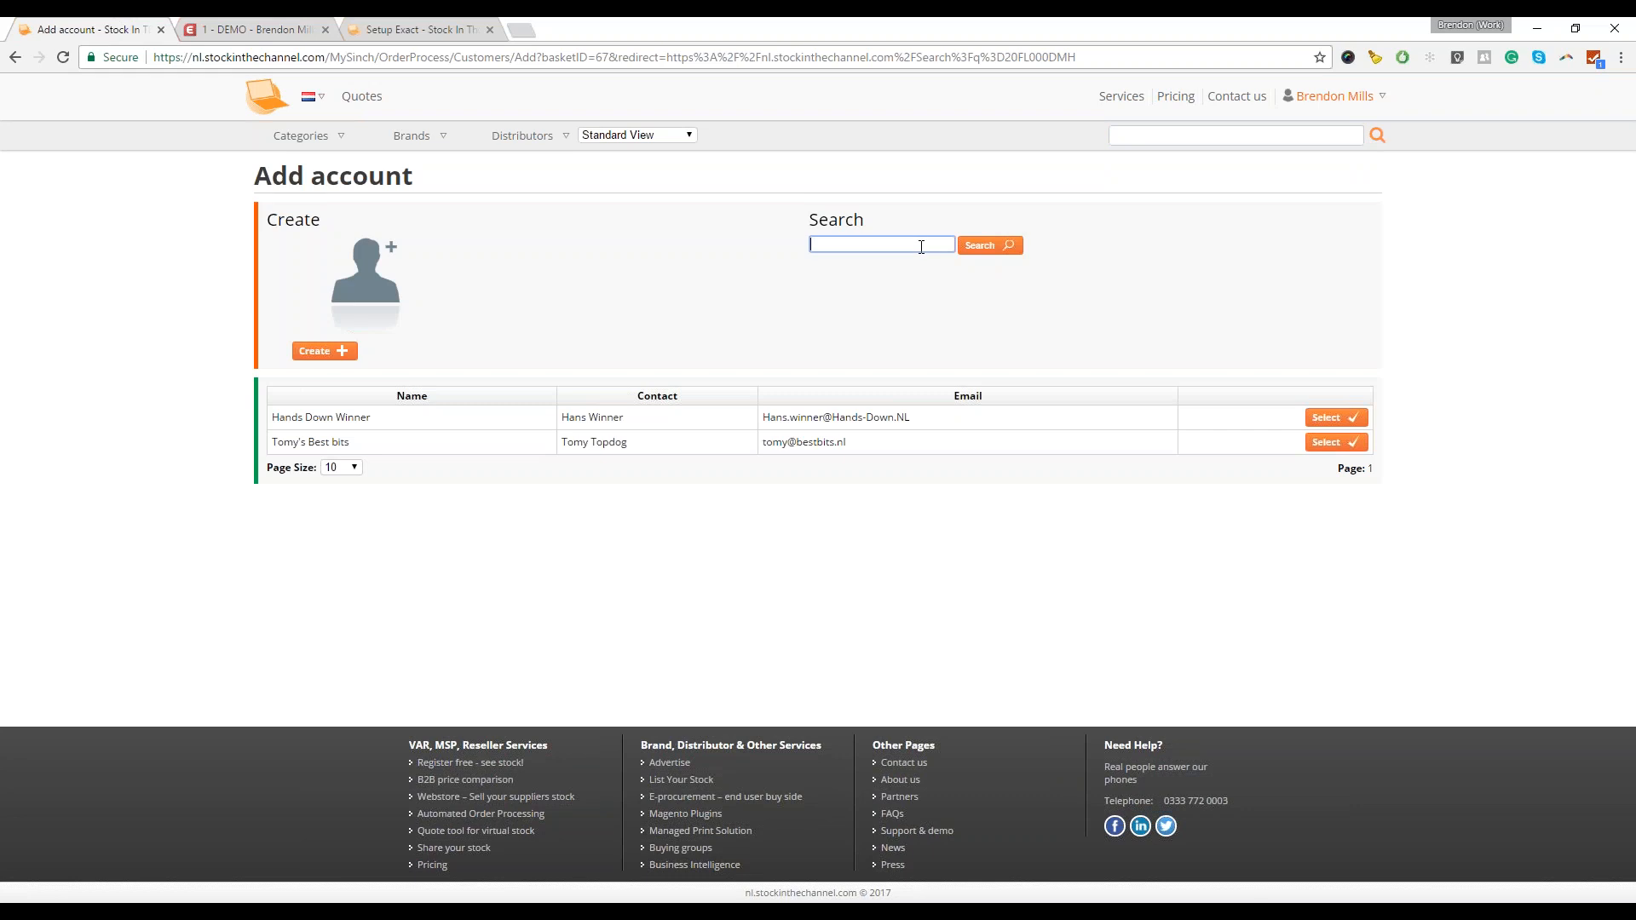
text(abc)
key(Return)
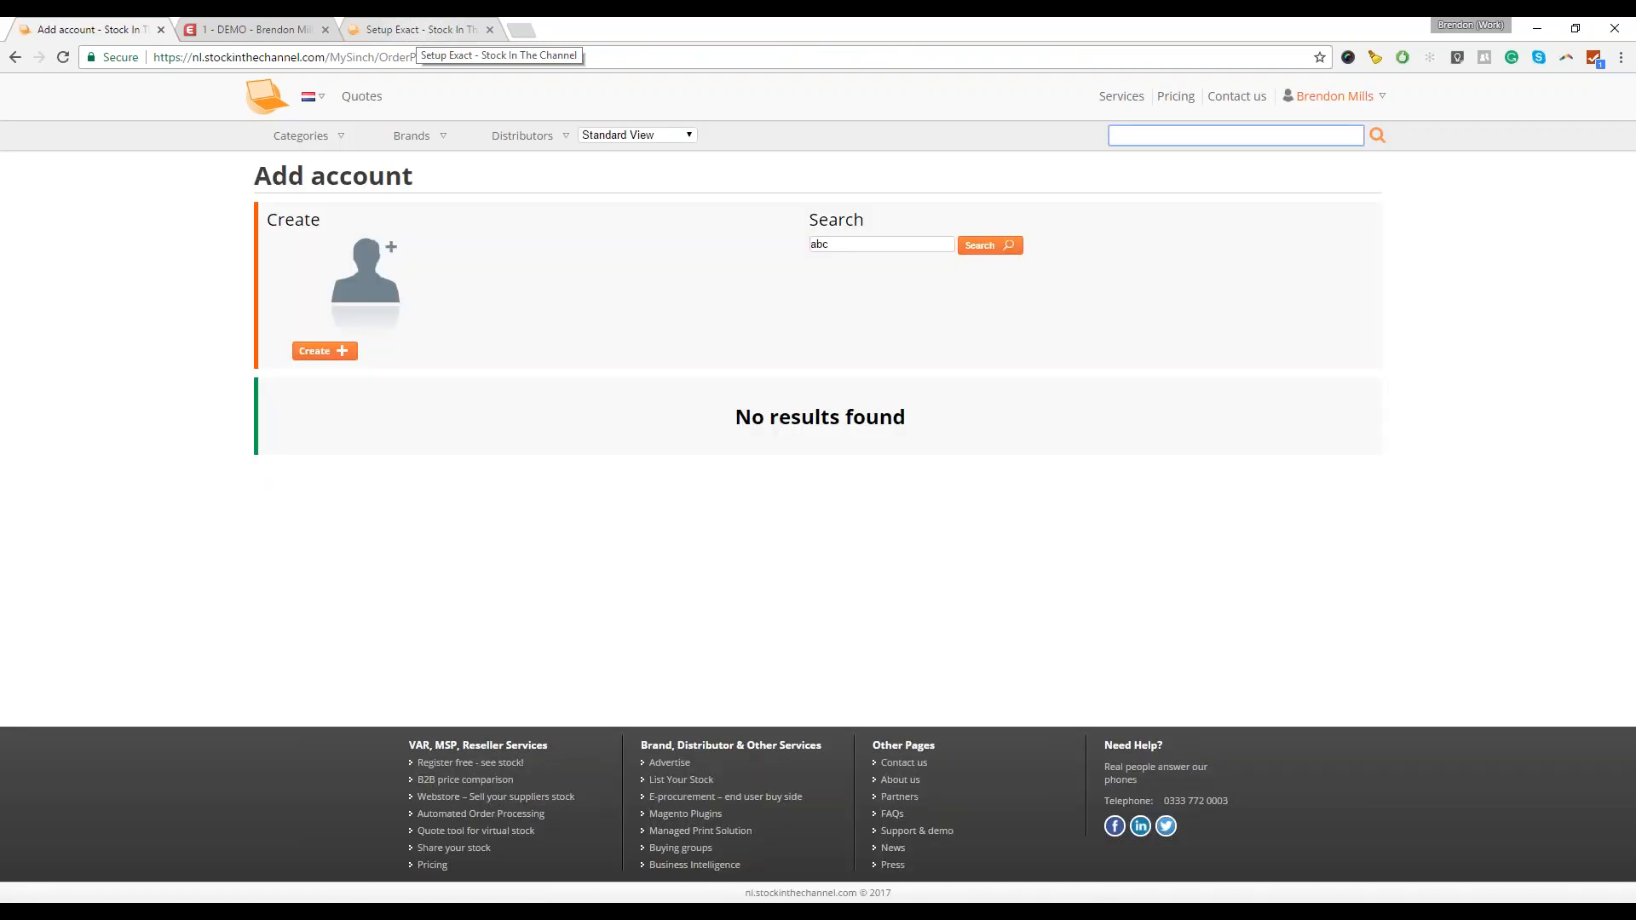
- Save the Exact account configuration again and repeat the abc account search
key(ctrl+Tab)
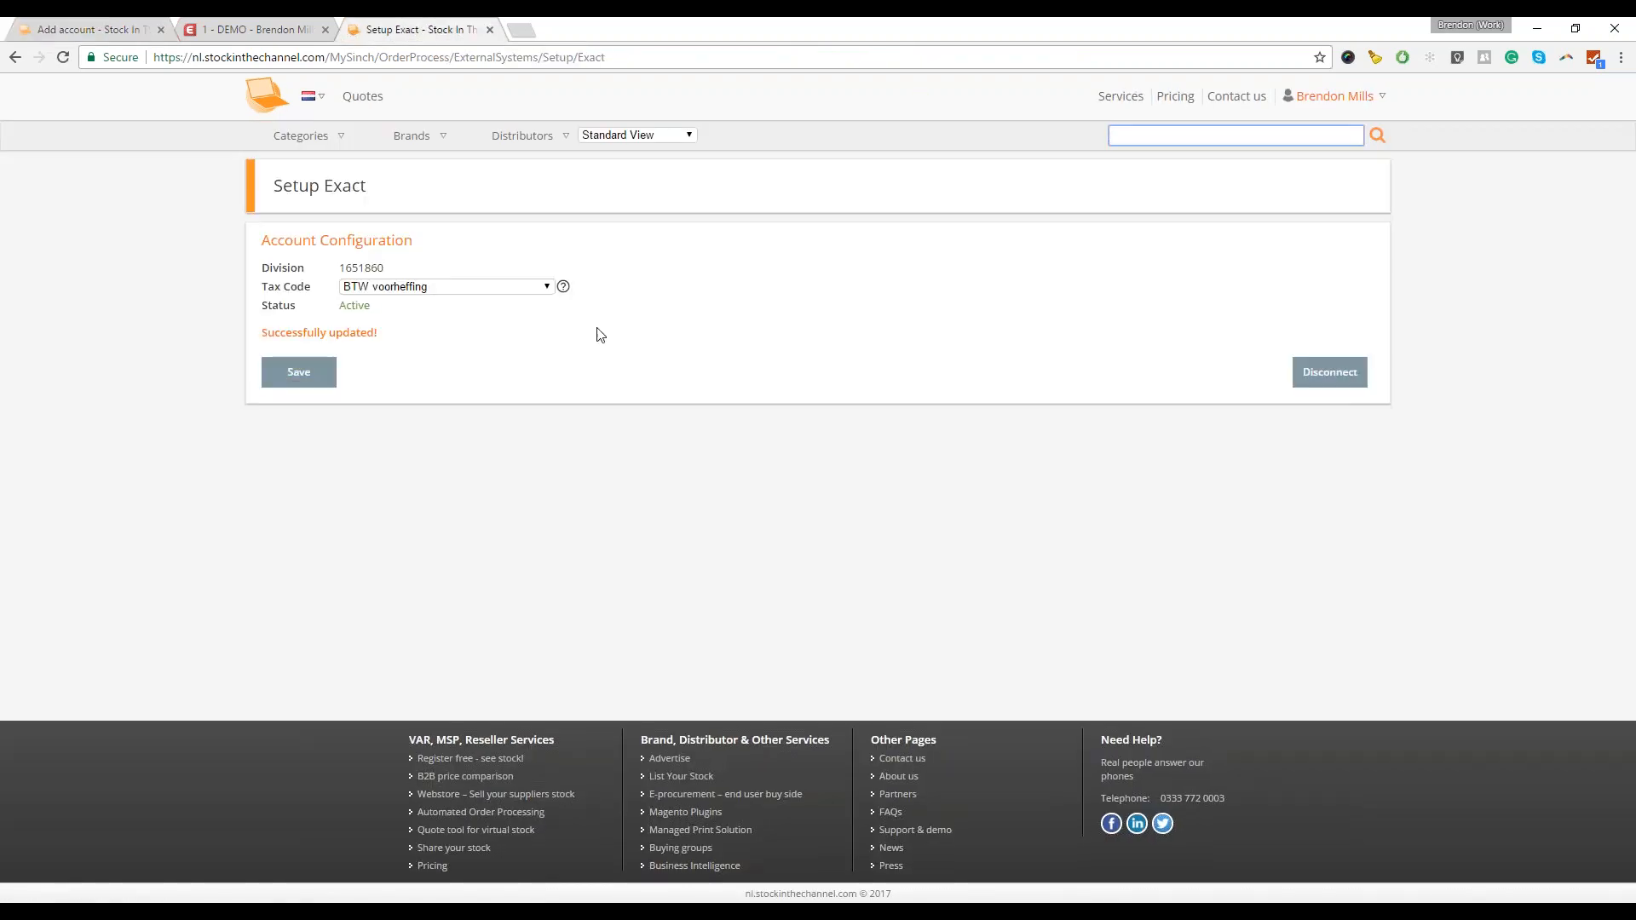
click(309, 366)
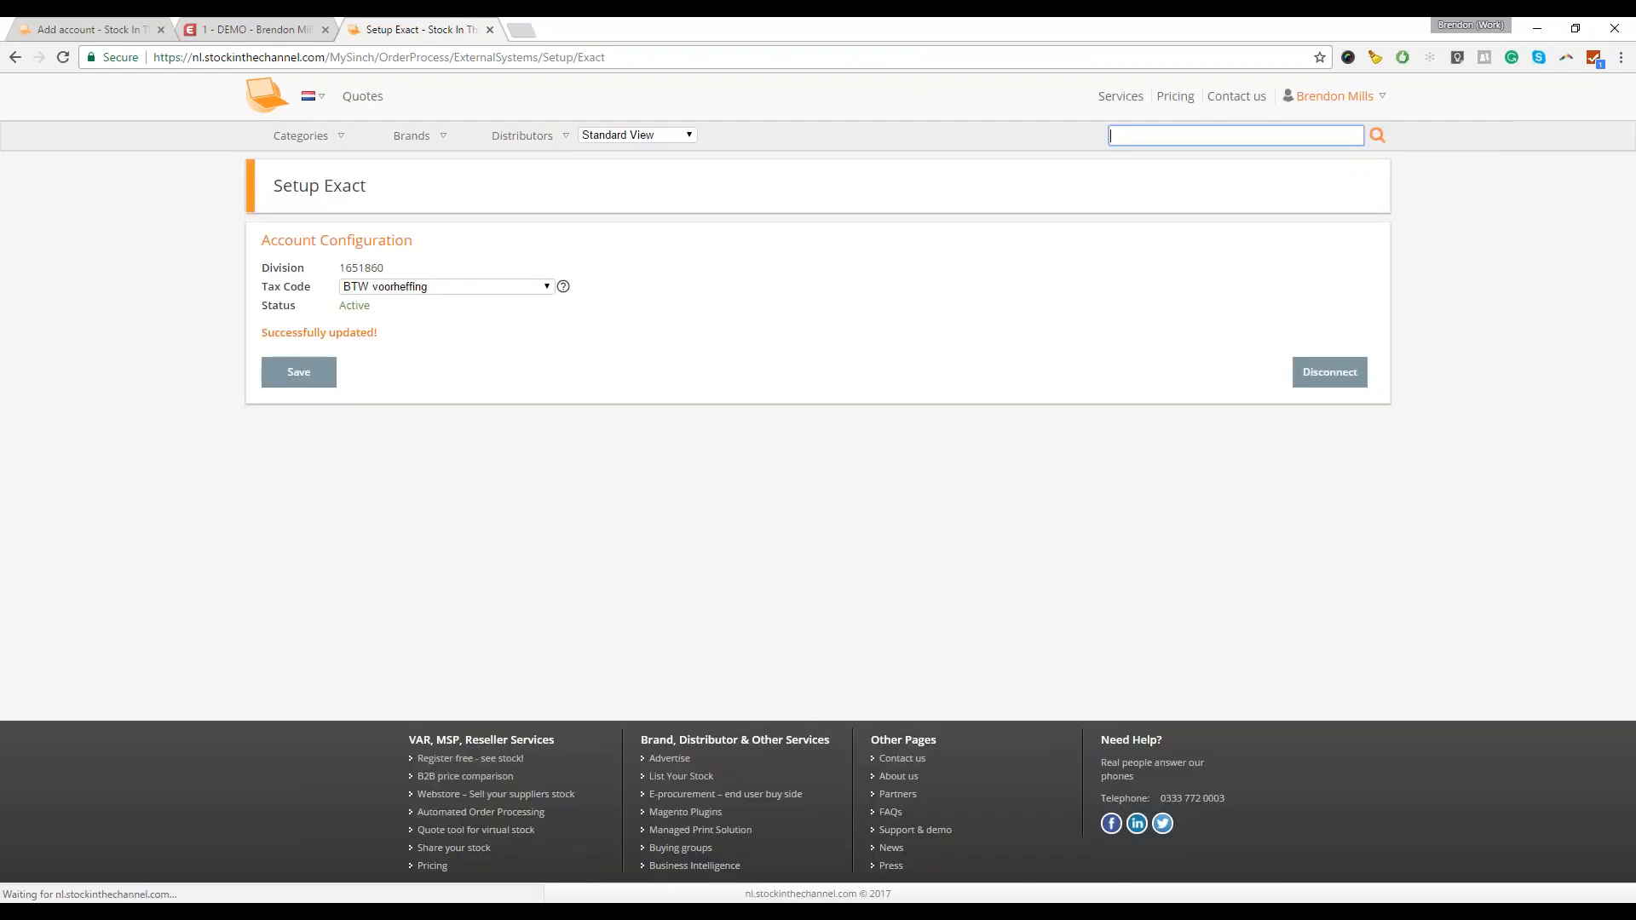
click(99, 35)
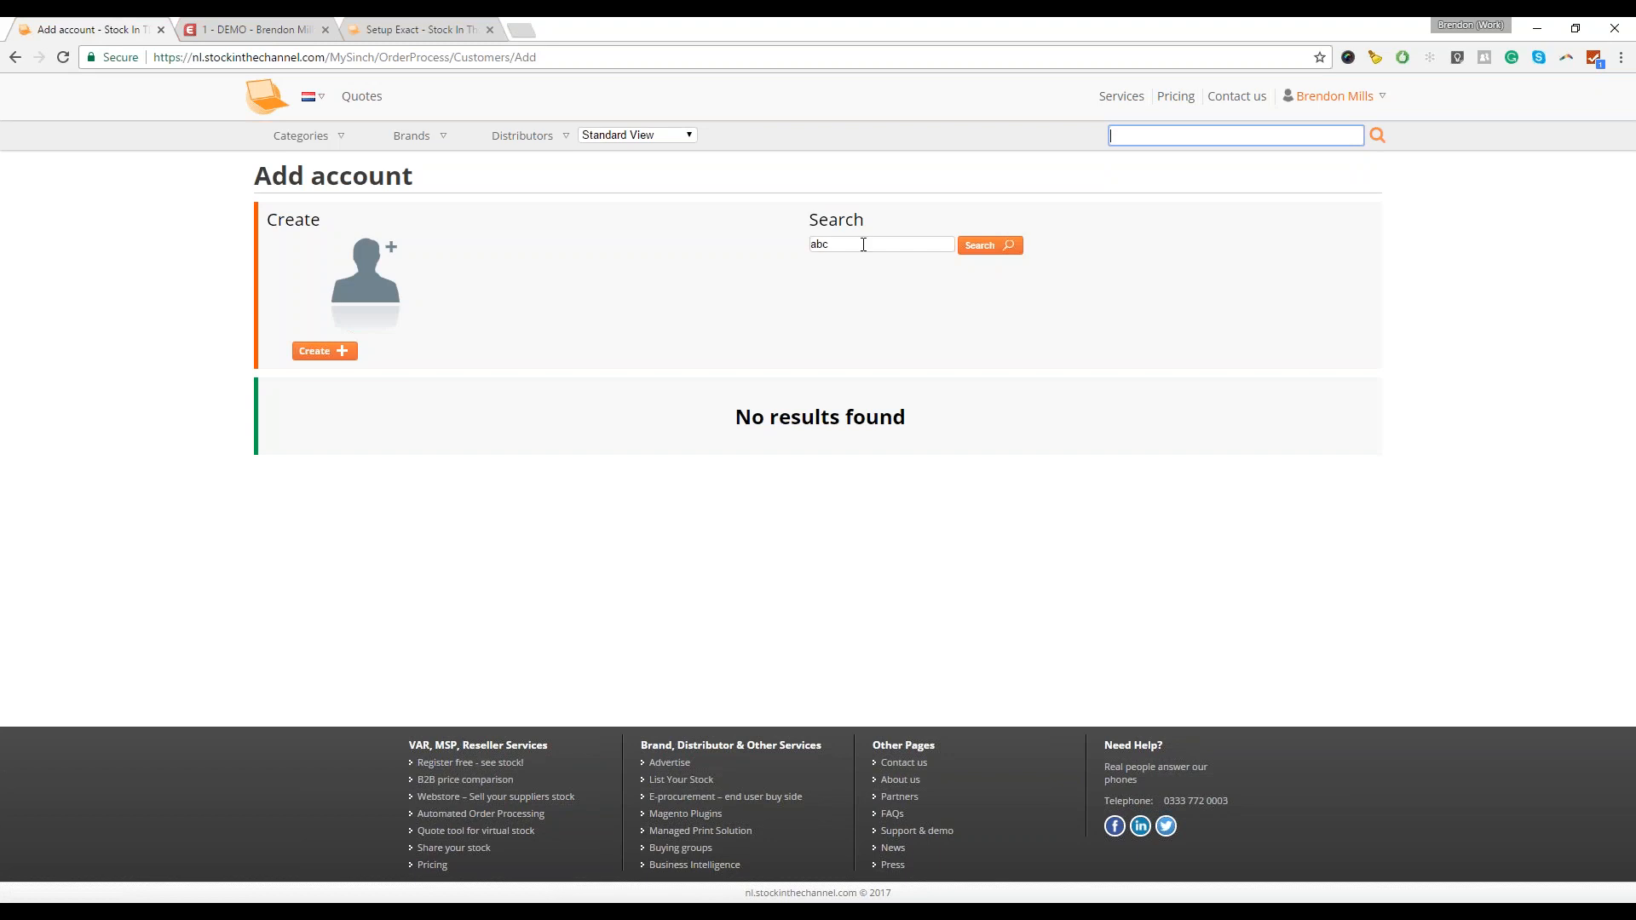
click(895, 244)
key(Return)
- Go back to the basket's unfiltered account list and retry the search for abc
click(10, 60)
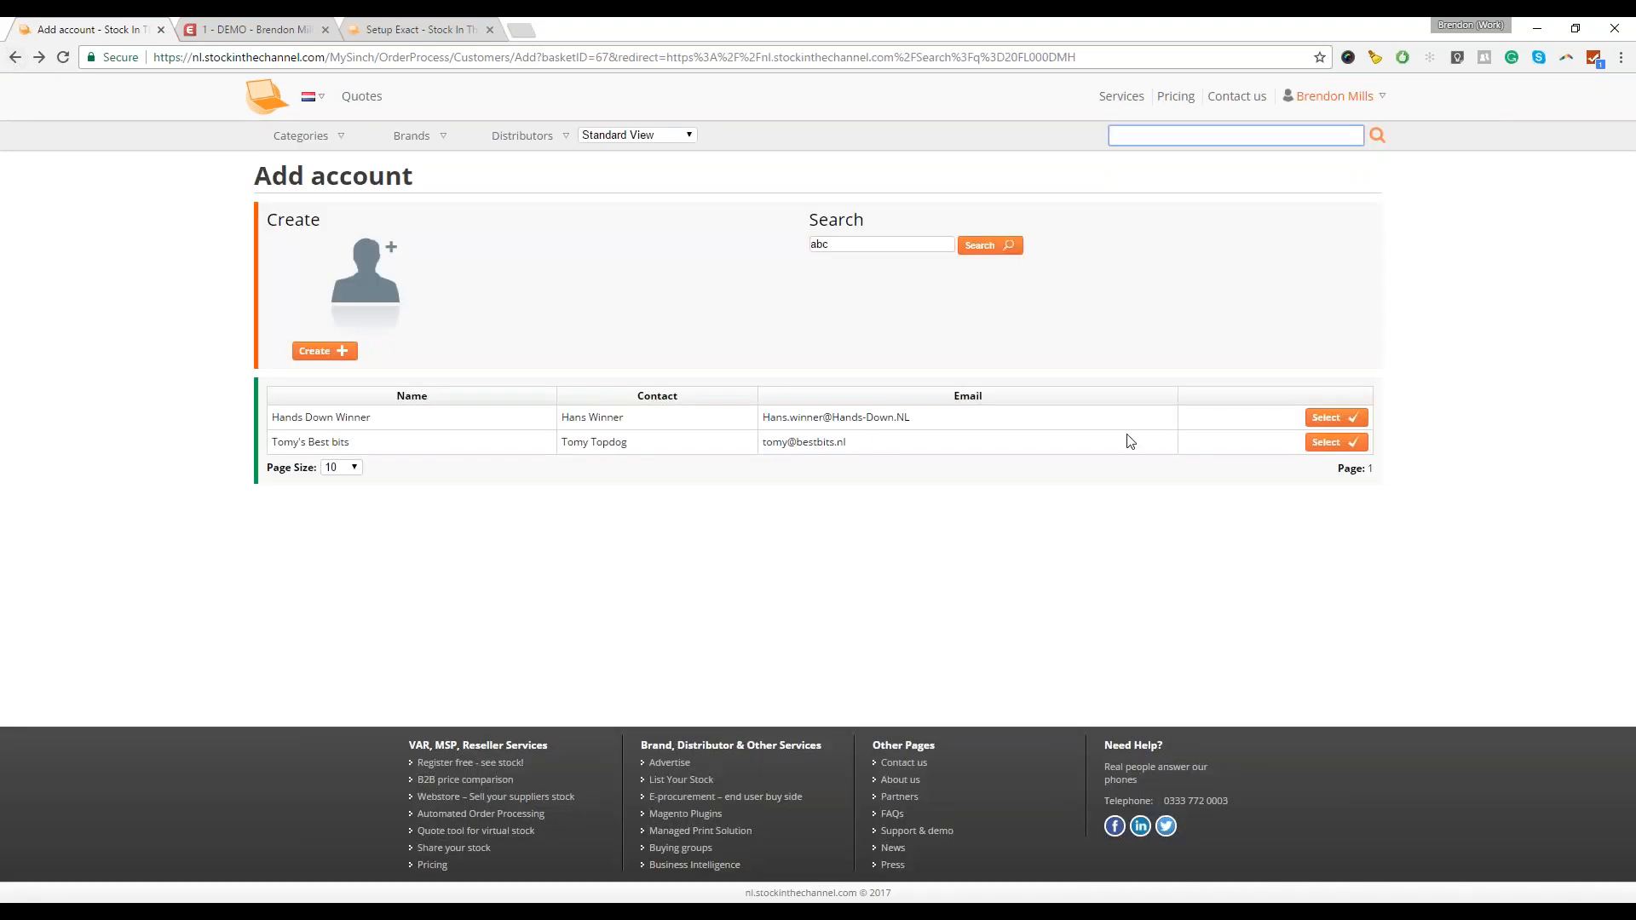
drag(897, 236, 565, 322)
click(862, 243)
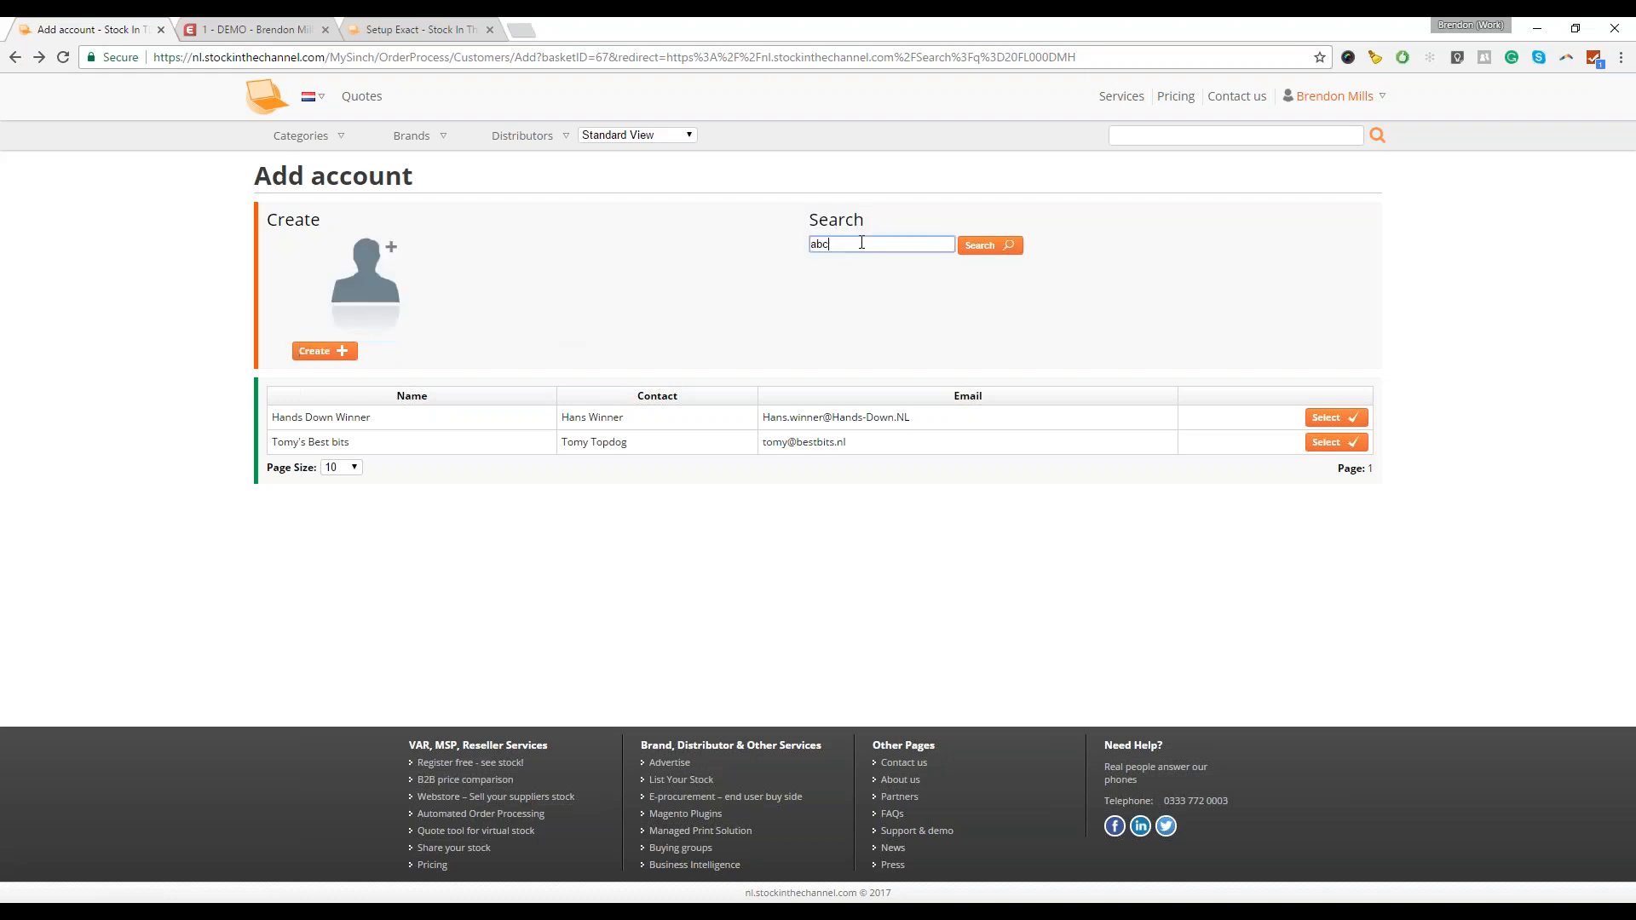
drag(861, 243, 965, 313)
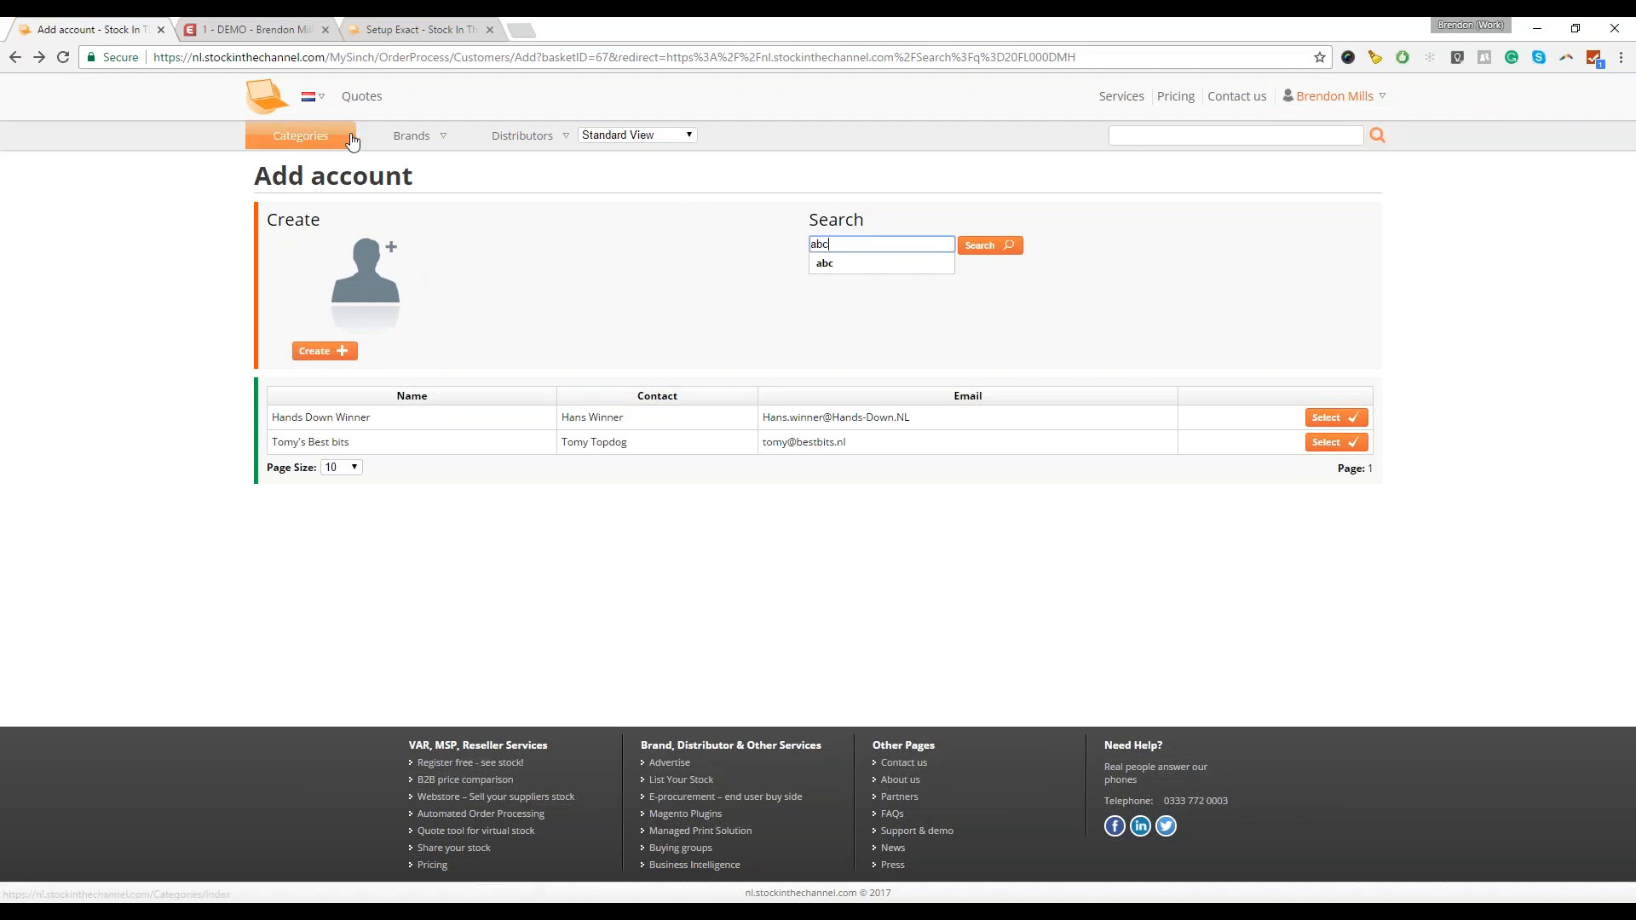
key(Return)
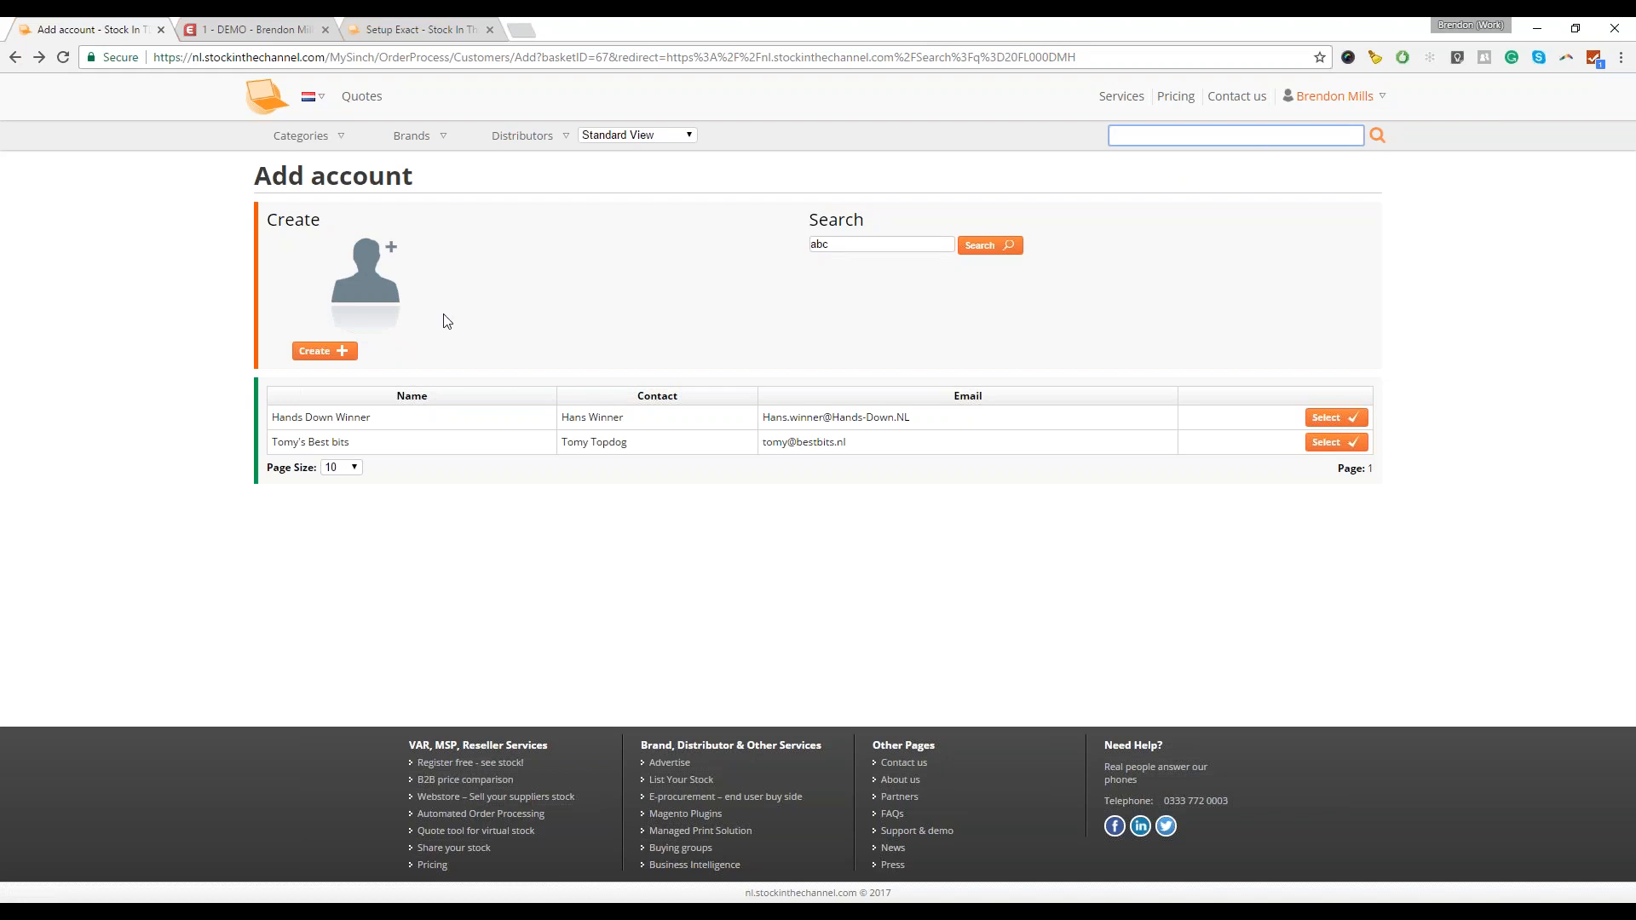
- Return to the 20FL000DMH results, open the Untitled basket's details, and search for an account matching abc to add
click(26, 62)
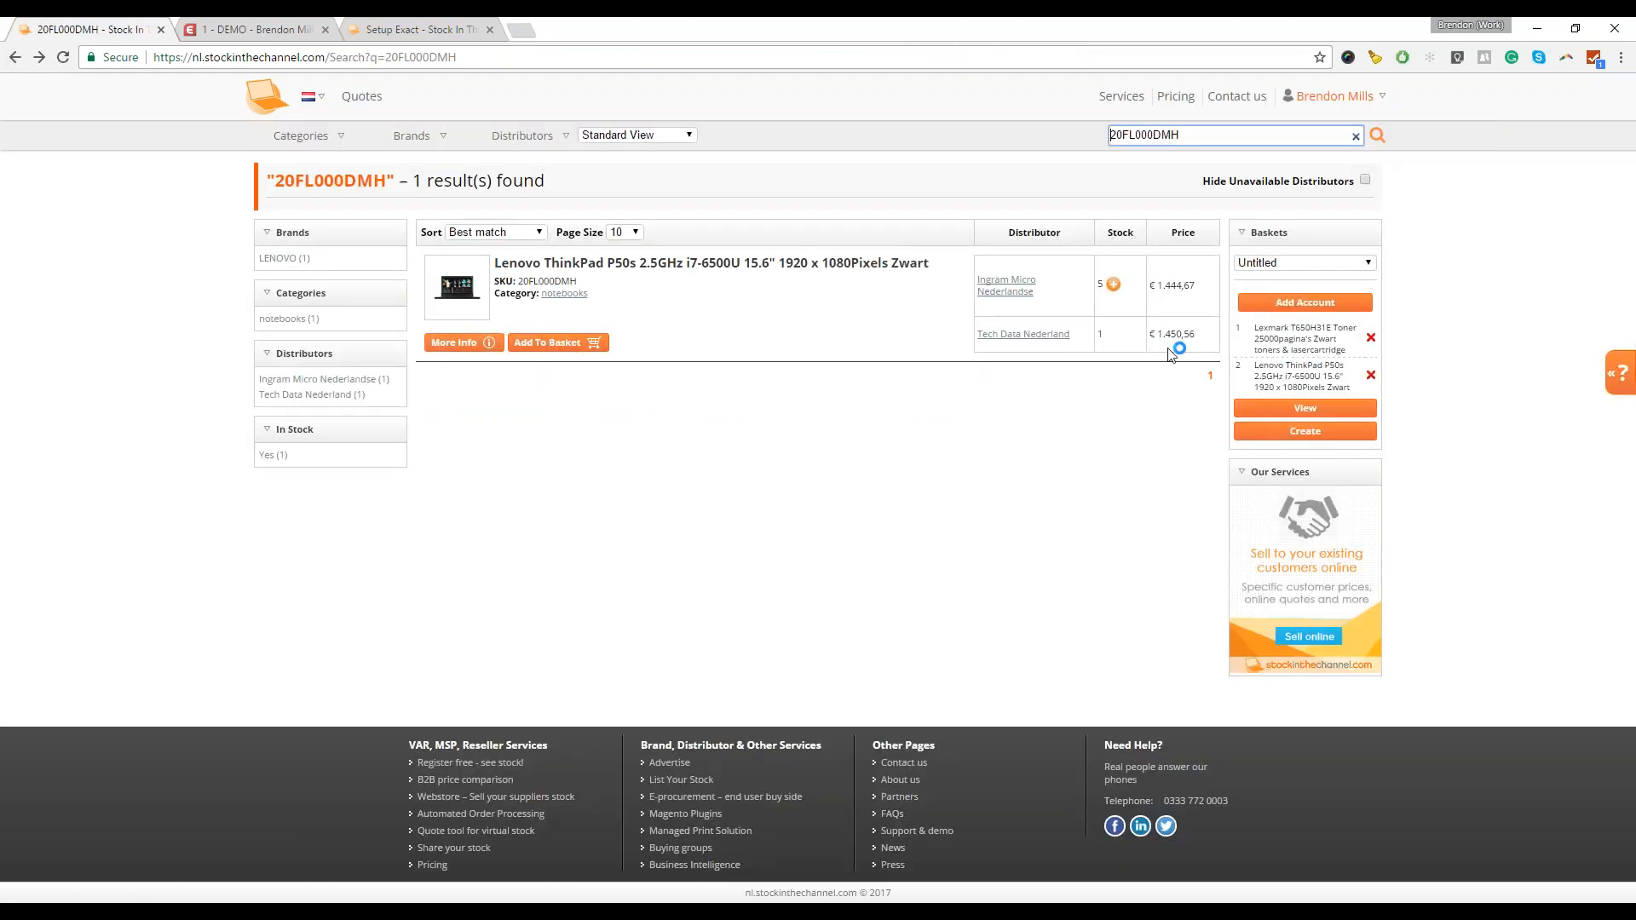
click(1304, 411)
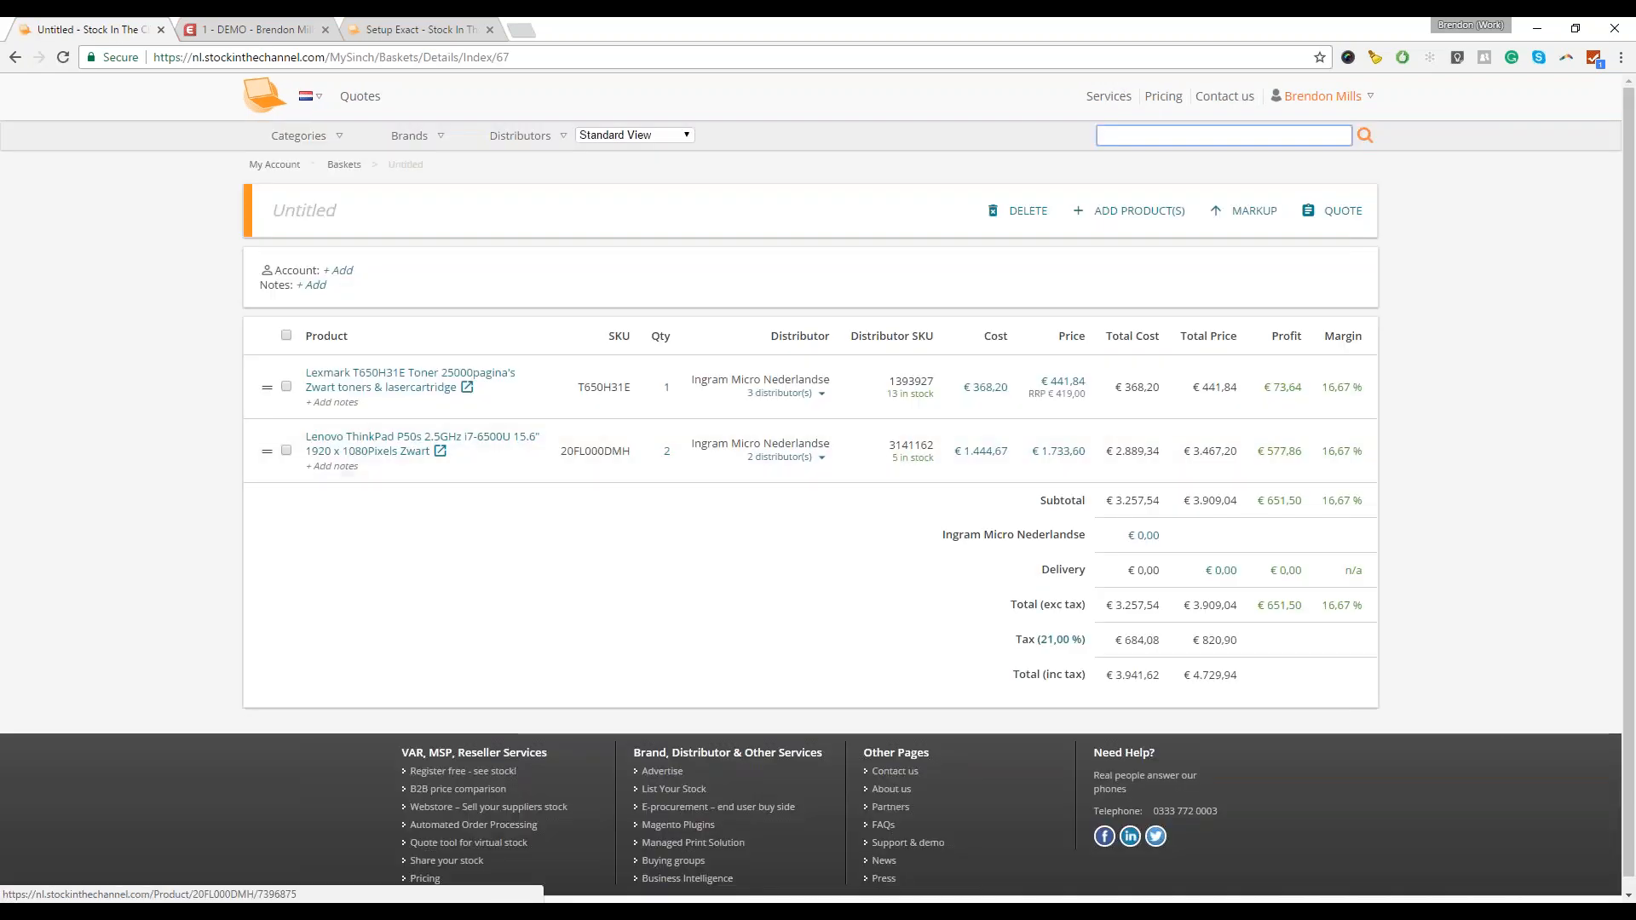
click(341, 270)
click(673, 334)
text(abc)
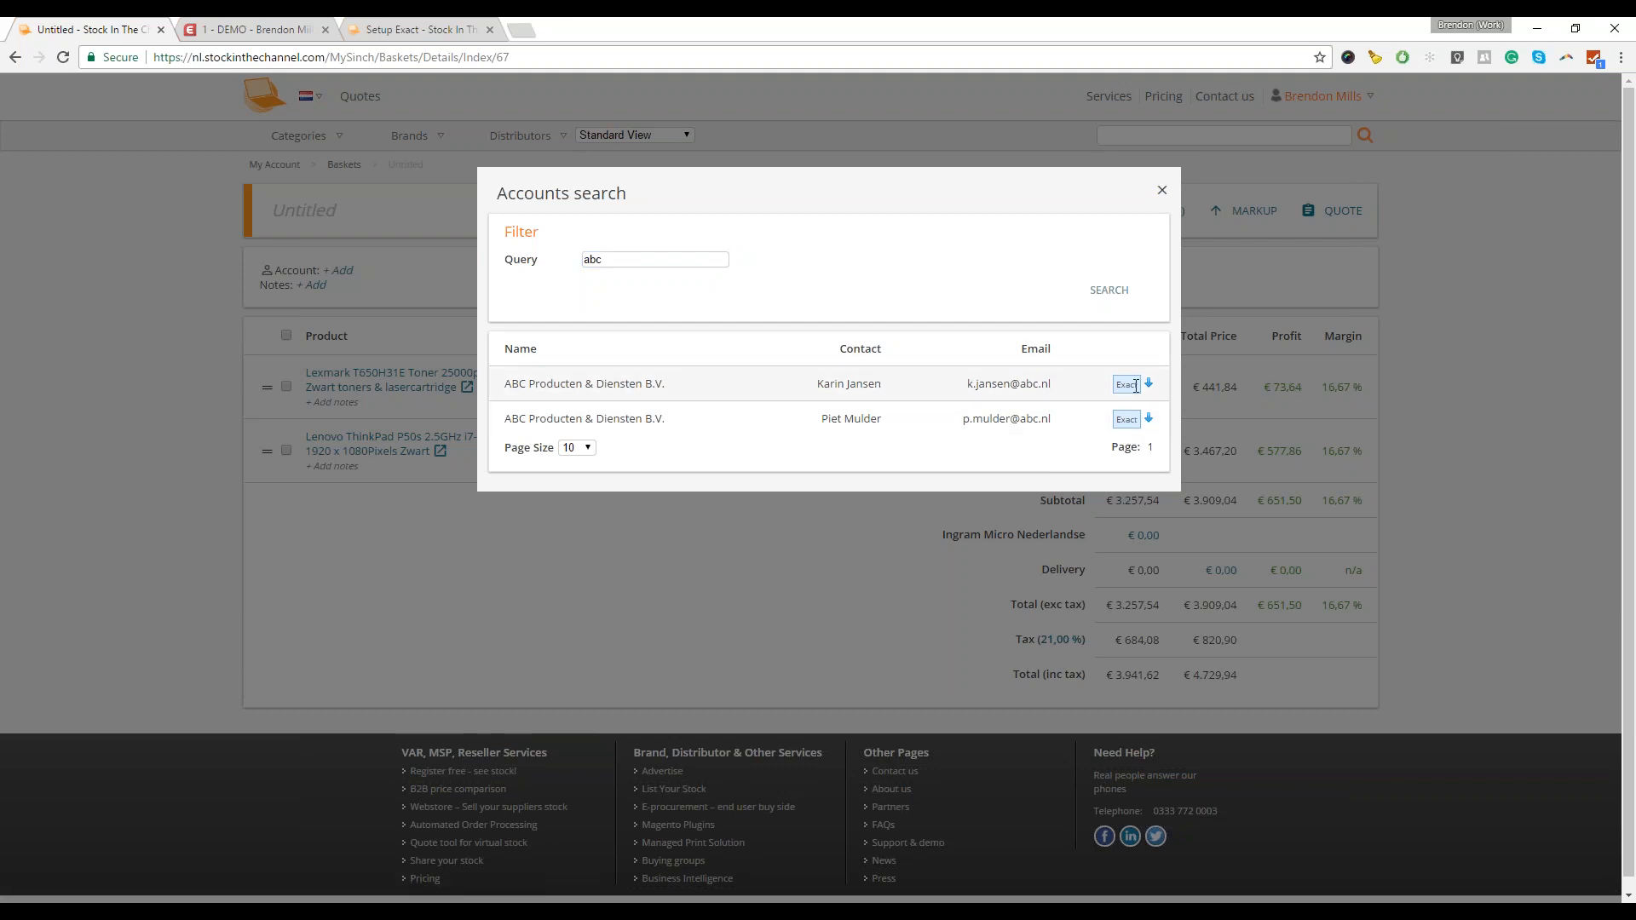
- Import the first ABC Producten & Diensten B.V. contact from Exact, authenticating the personal account, and create it as a new account
click(1149, 385)
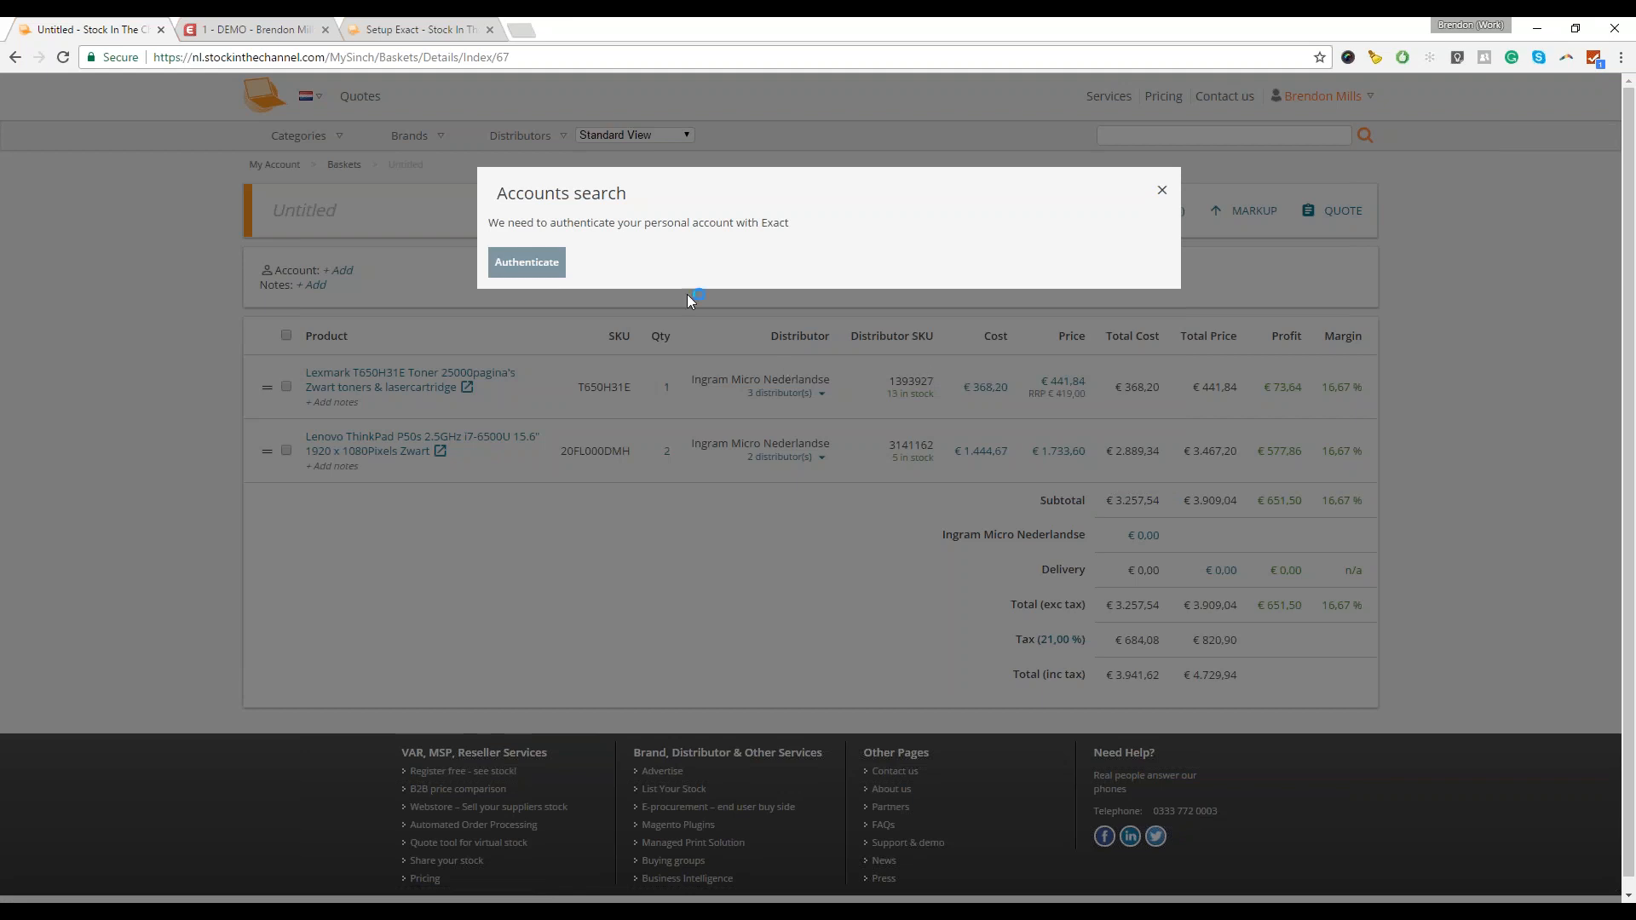
click(542, 262)
click(539, 267)
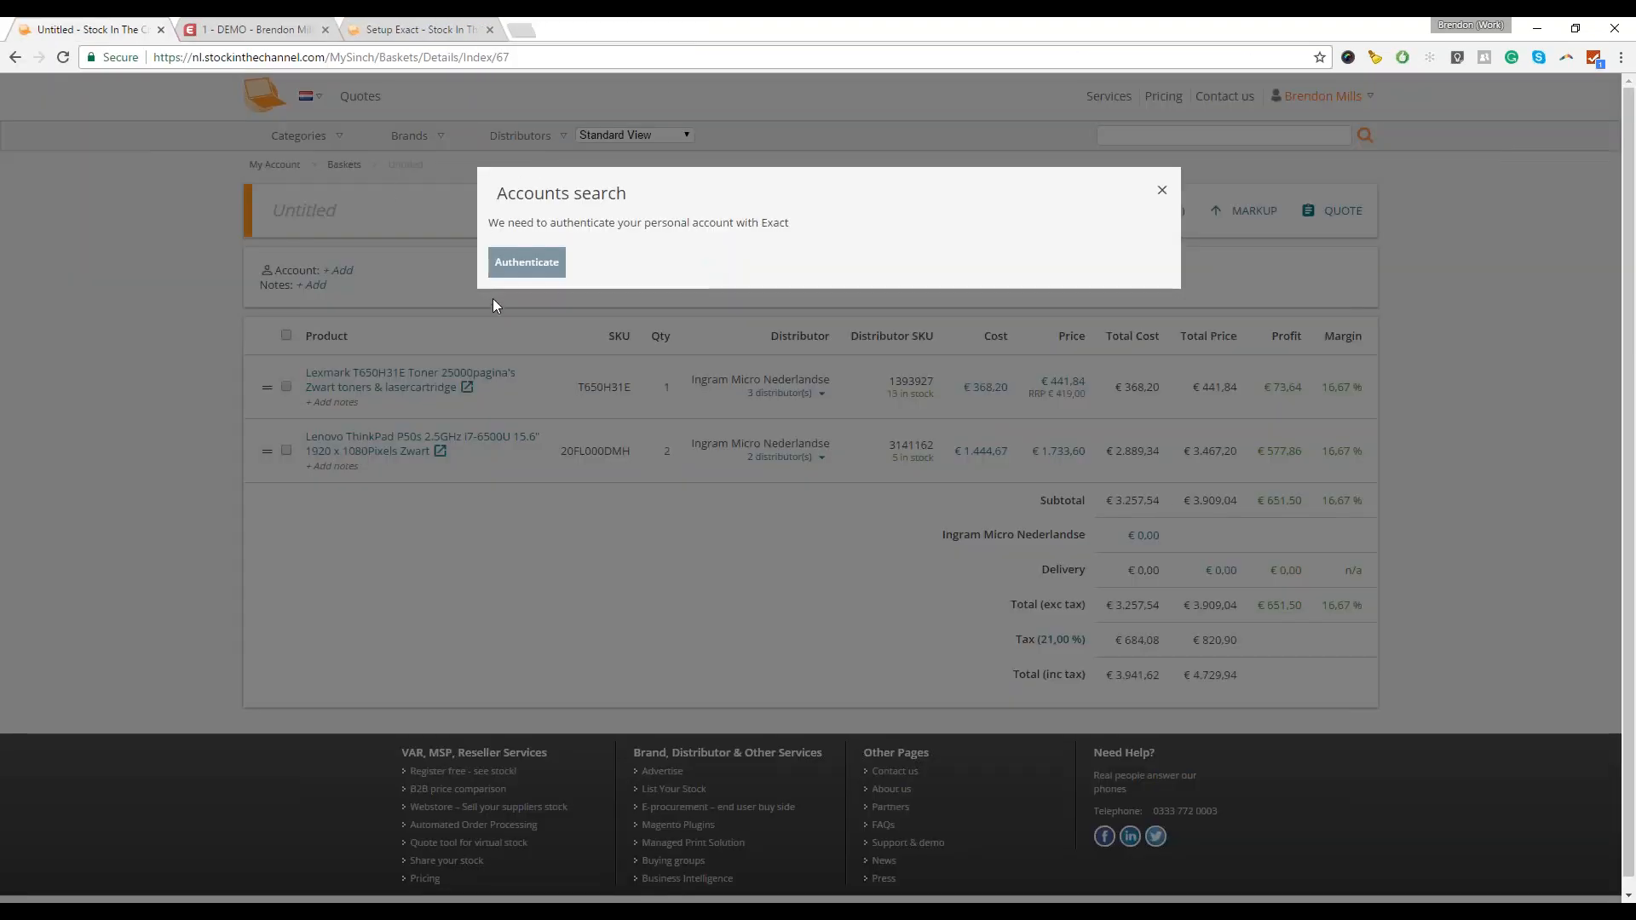
click(207, 31)
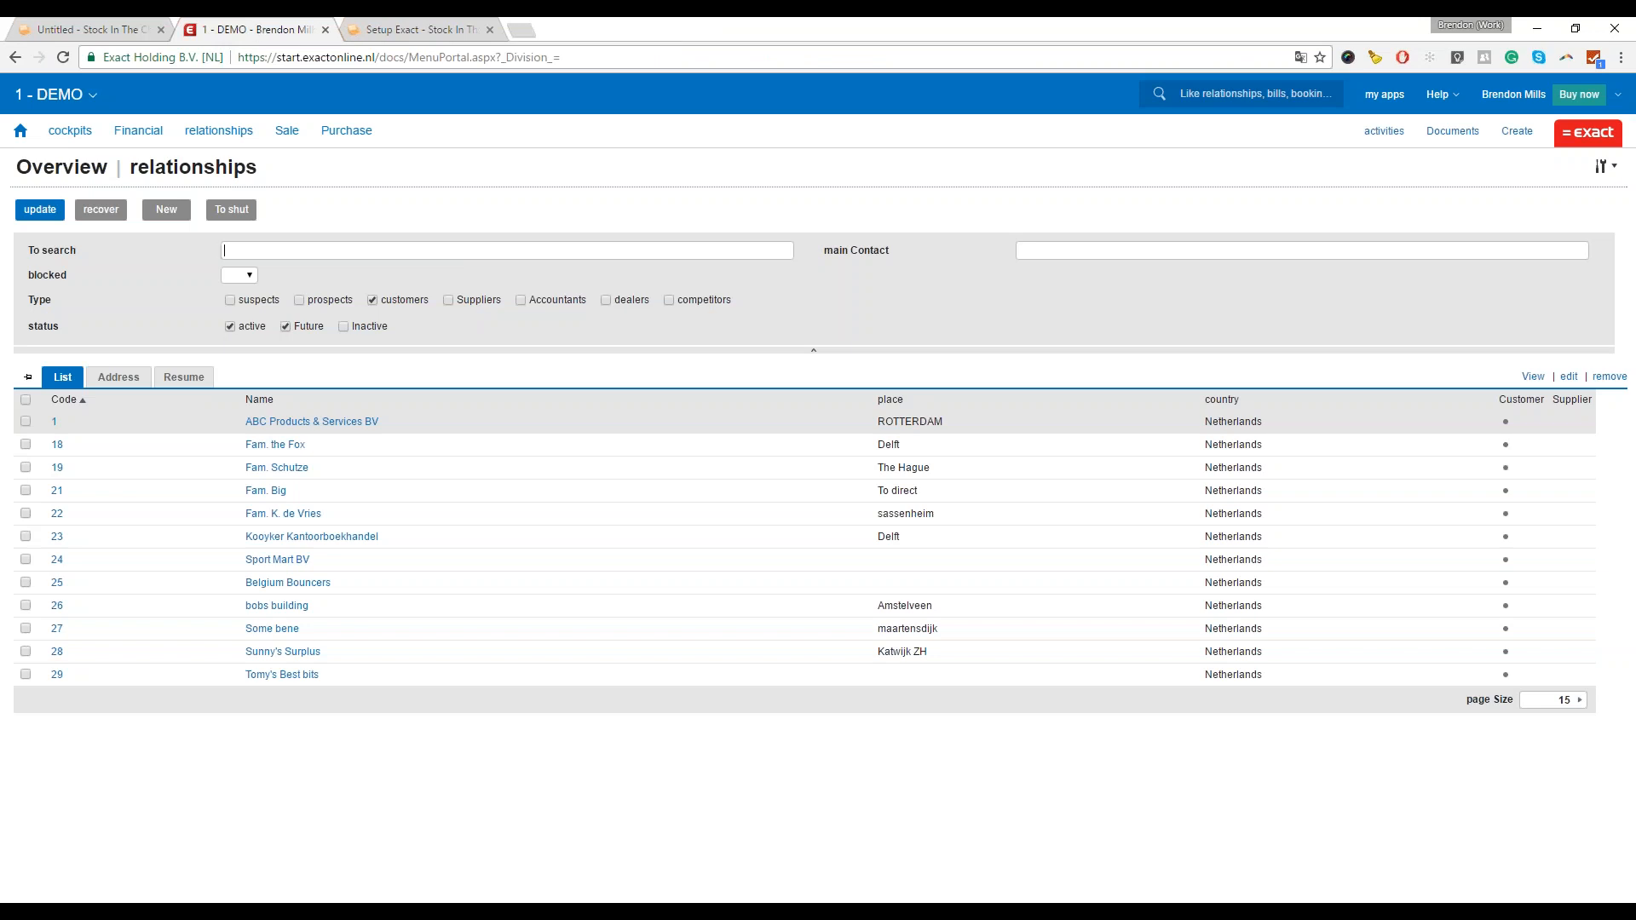
click(92, 27)
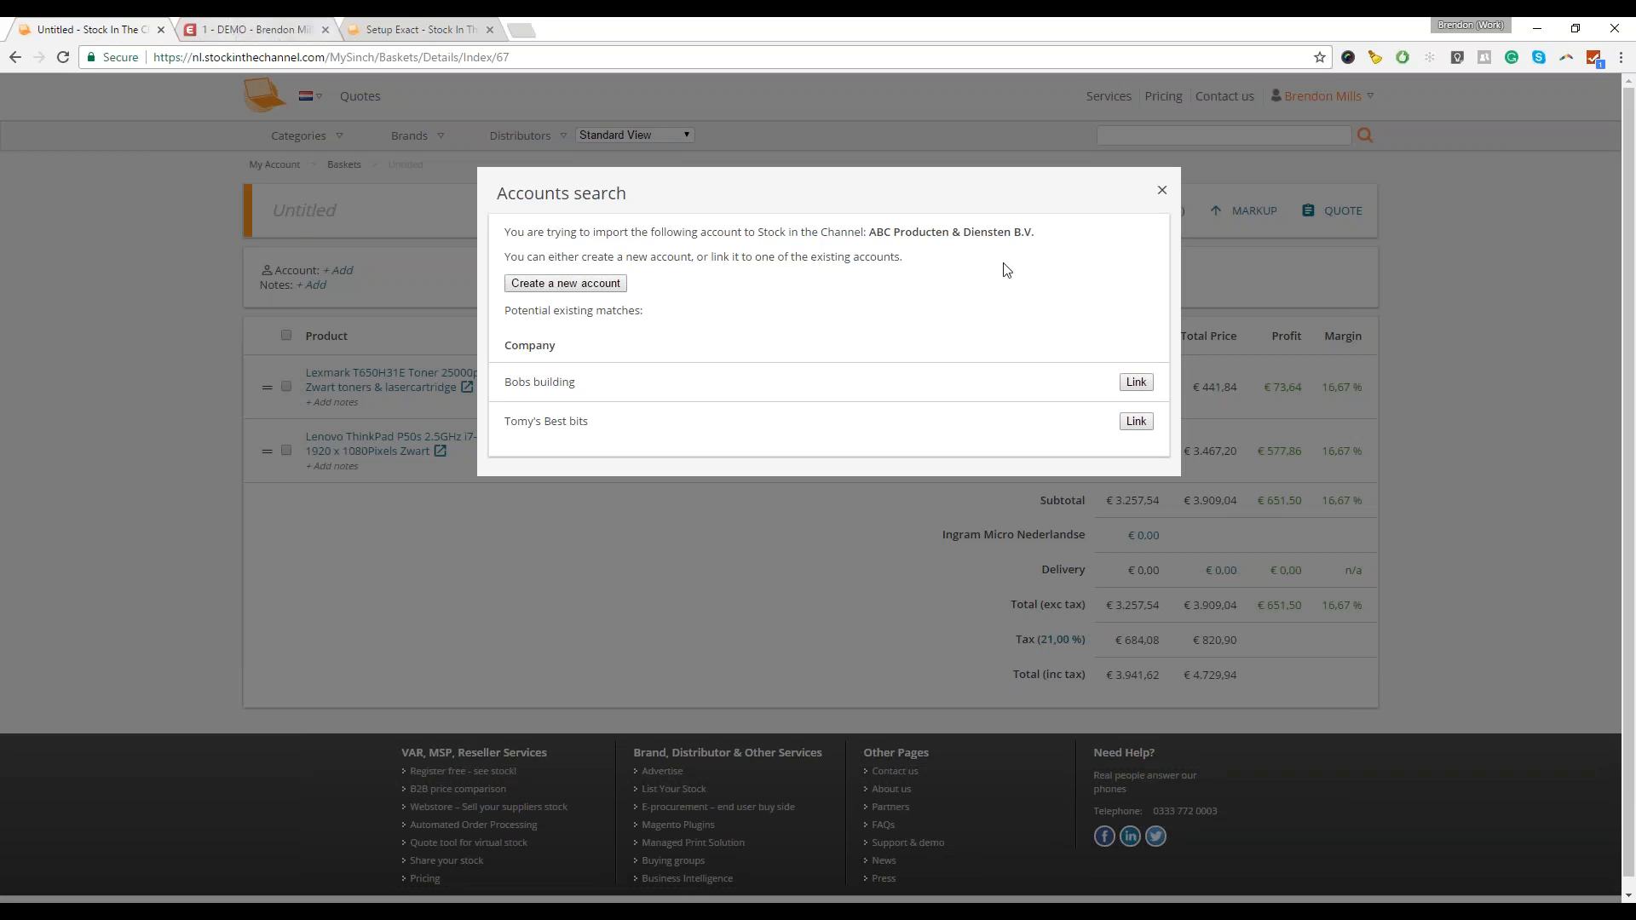
click(584, 285)
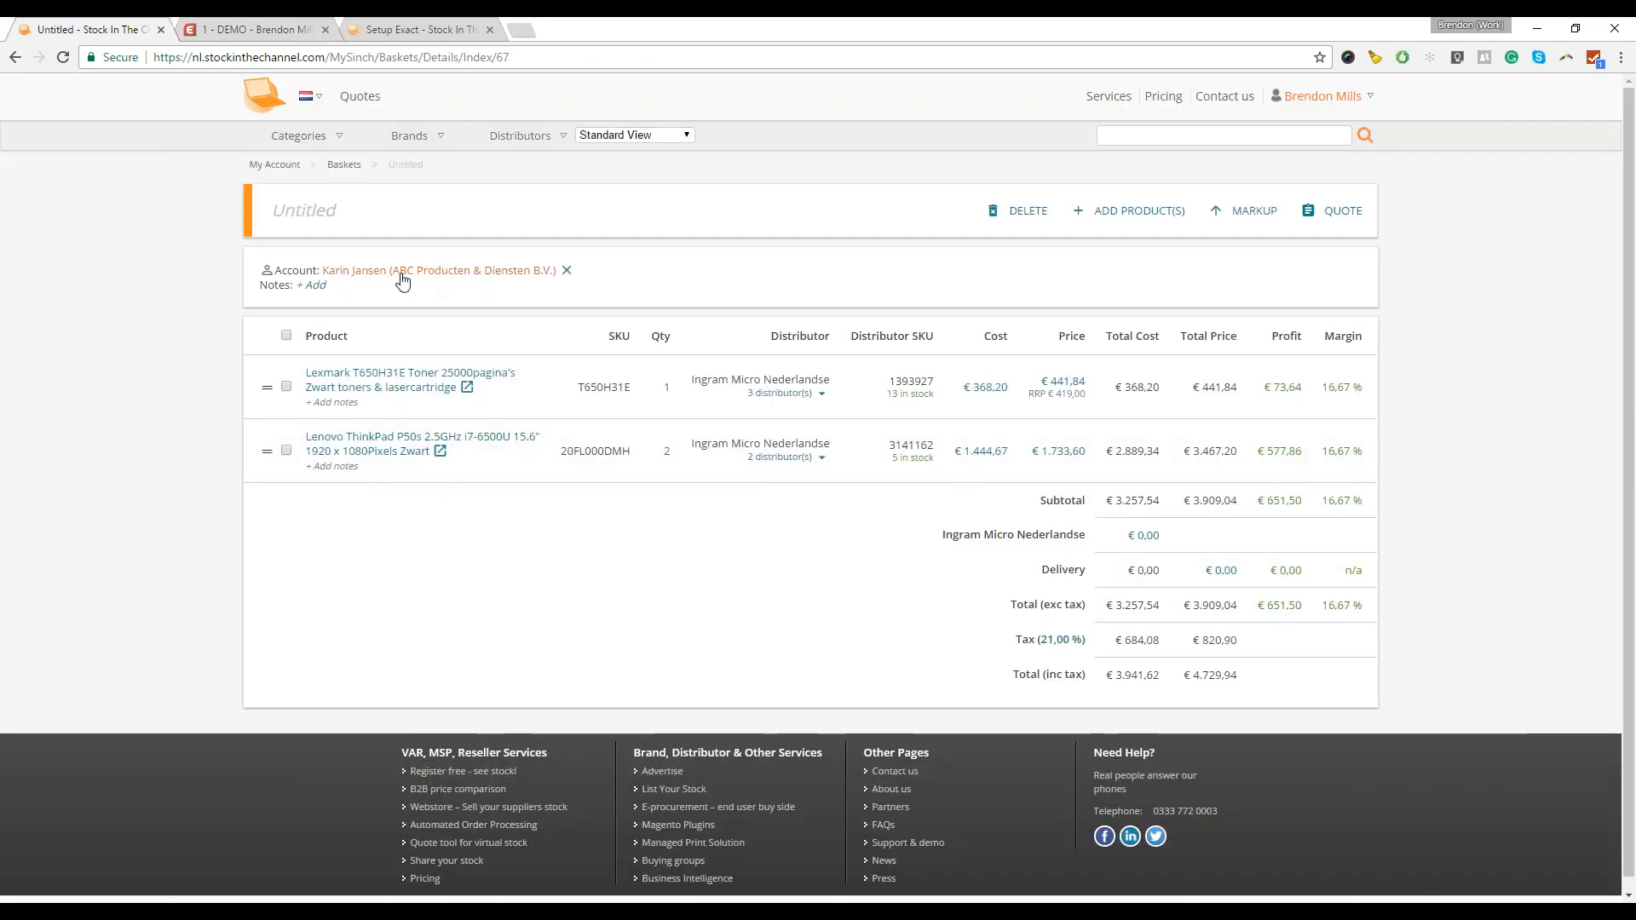
- Rename the Untitled basket as "New BAsket"
click(304, 213)
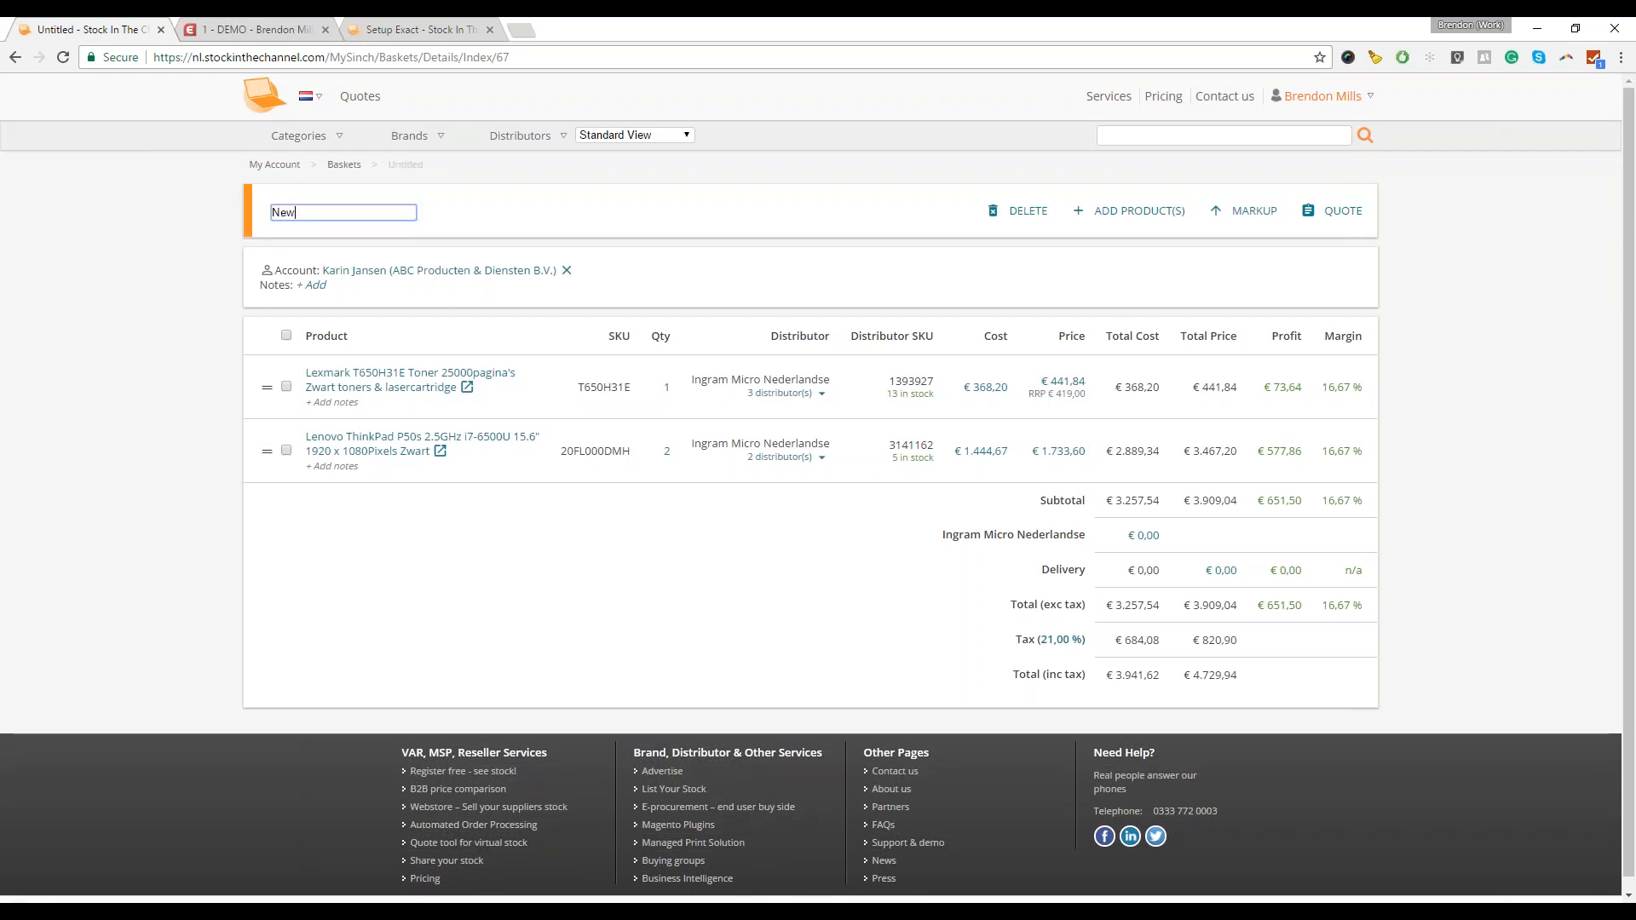
text(New BAsket)
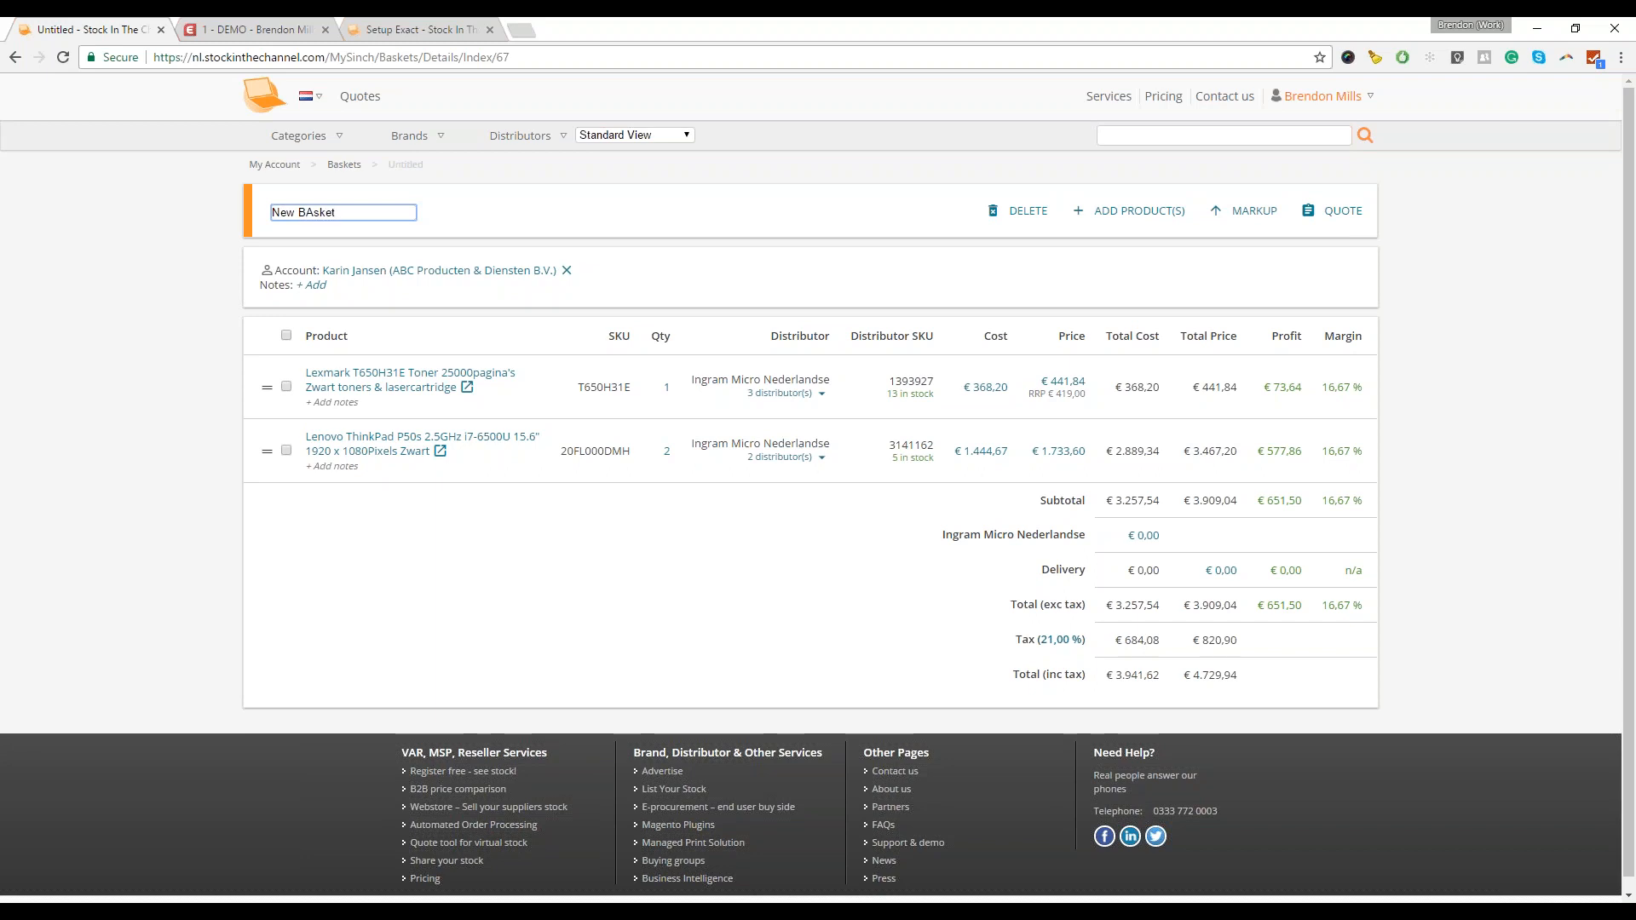
click(505, 222)
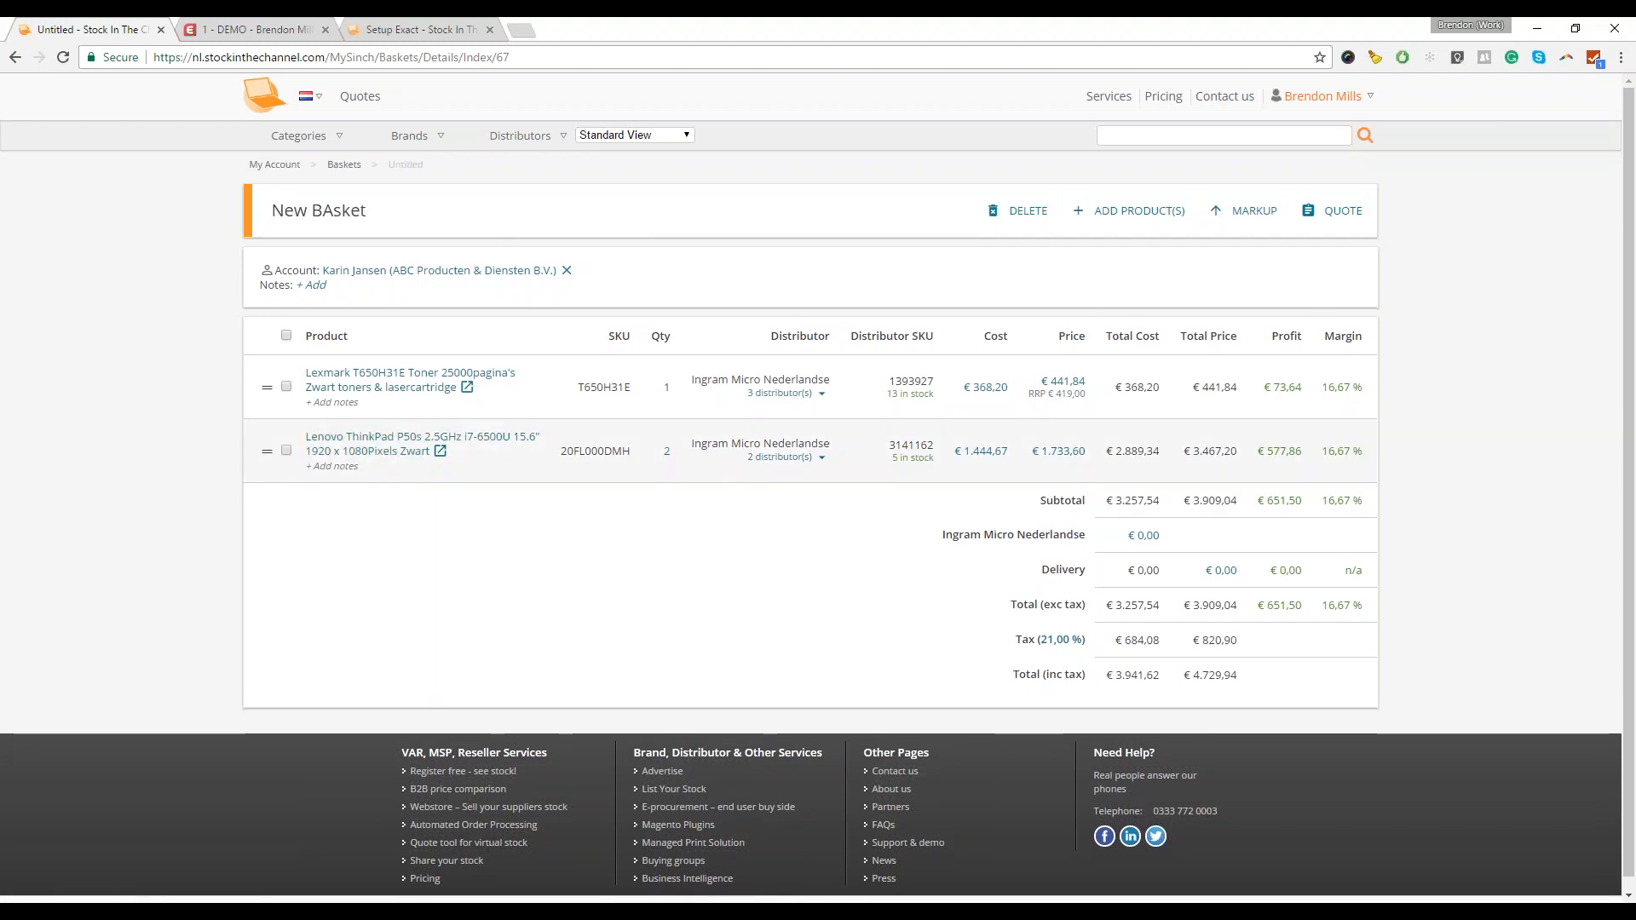
- Add the note "This is for you reception Printer" to the Lexmark toner and "New Tablet for" plus the recipient's name to the ThinkPad
click(332, 404)
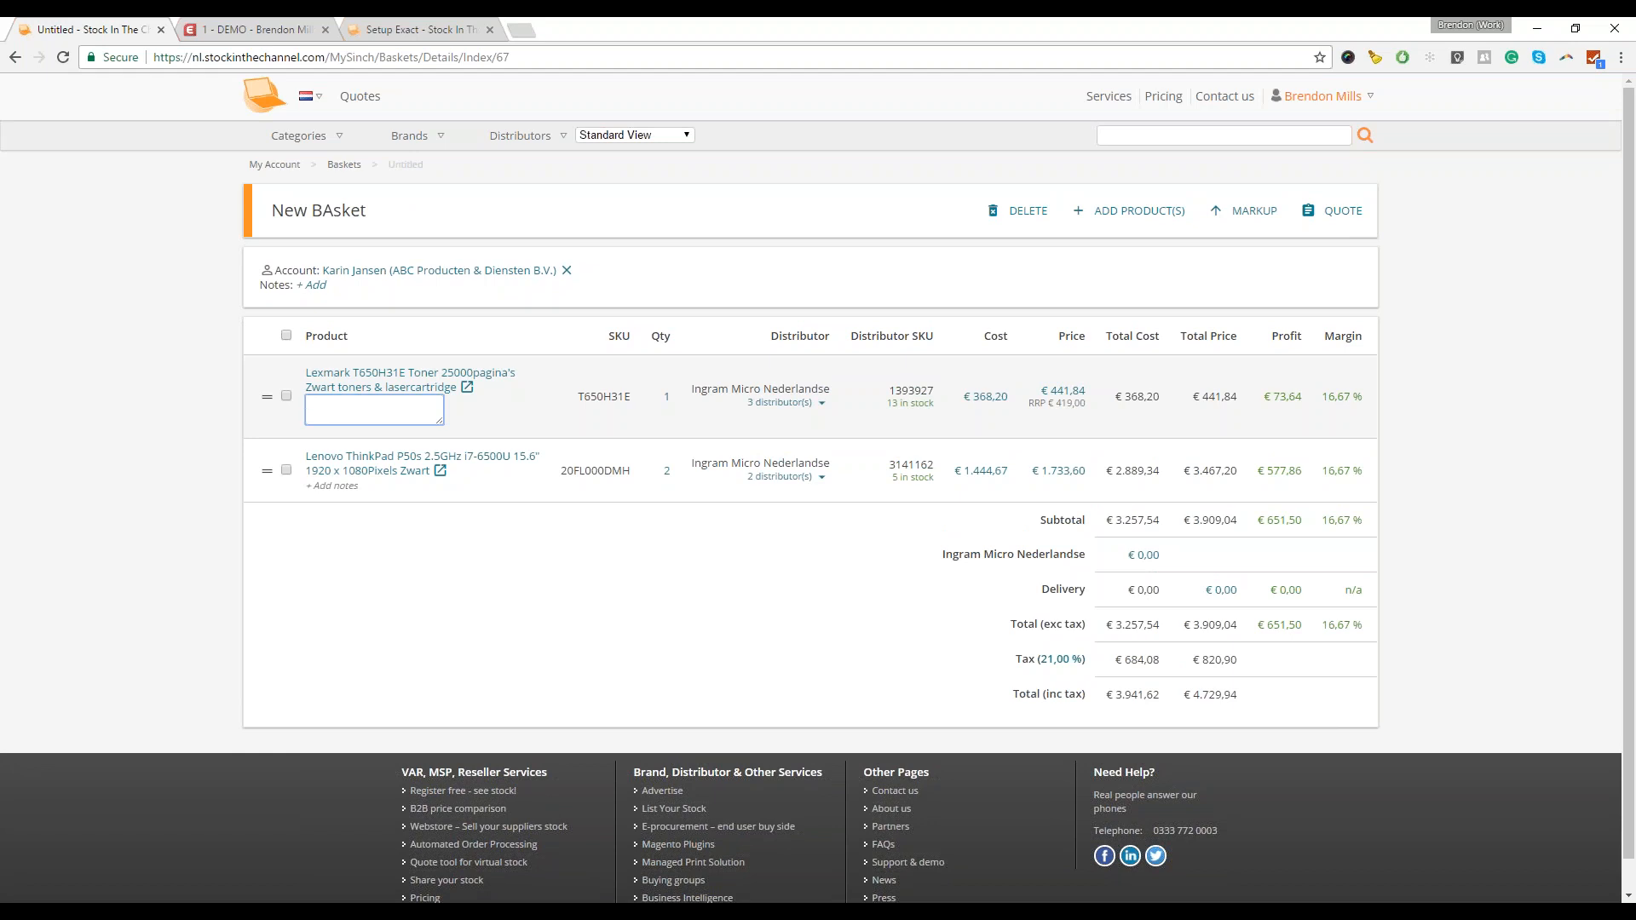
text(This is for you reception Printer)
click(348, 490)
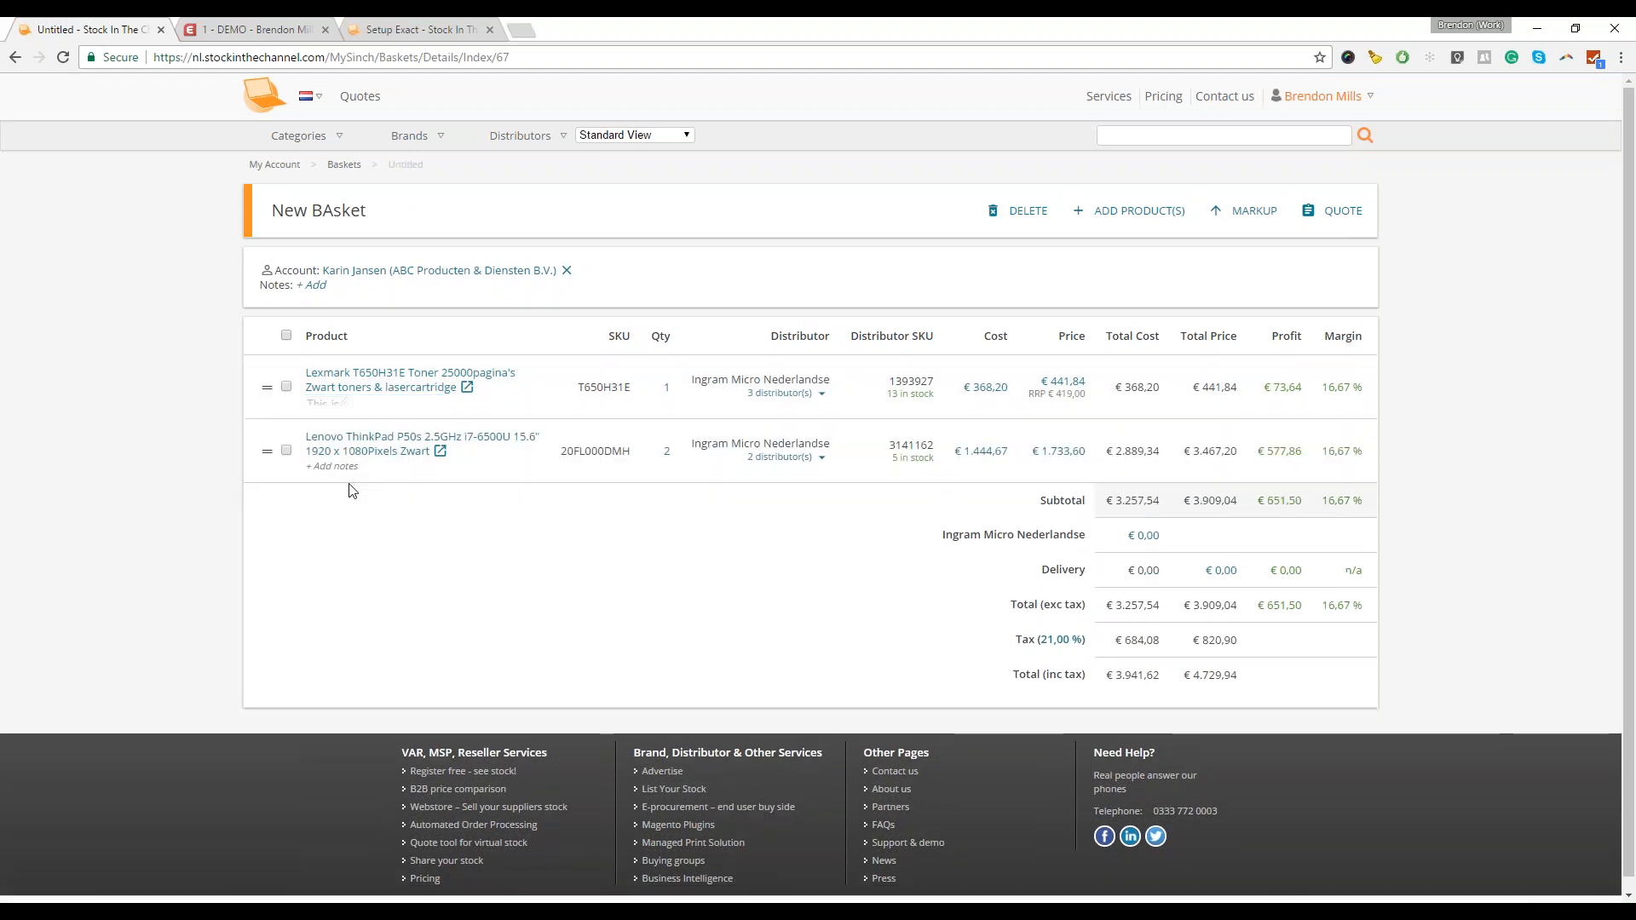
click(341, 476)
text(New Tablet for Bob)
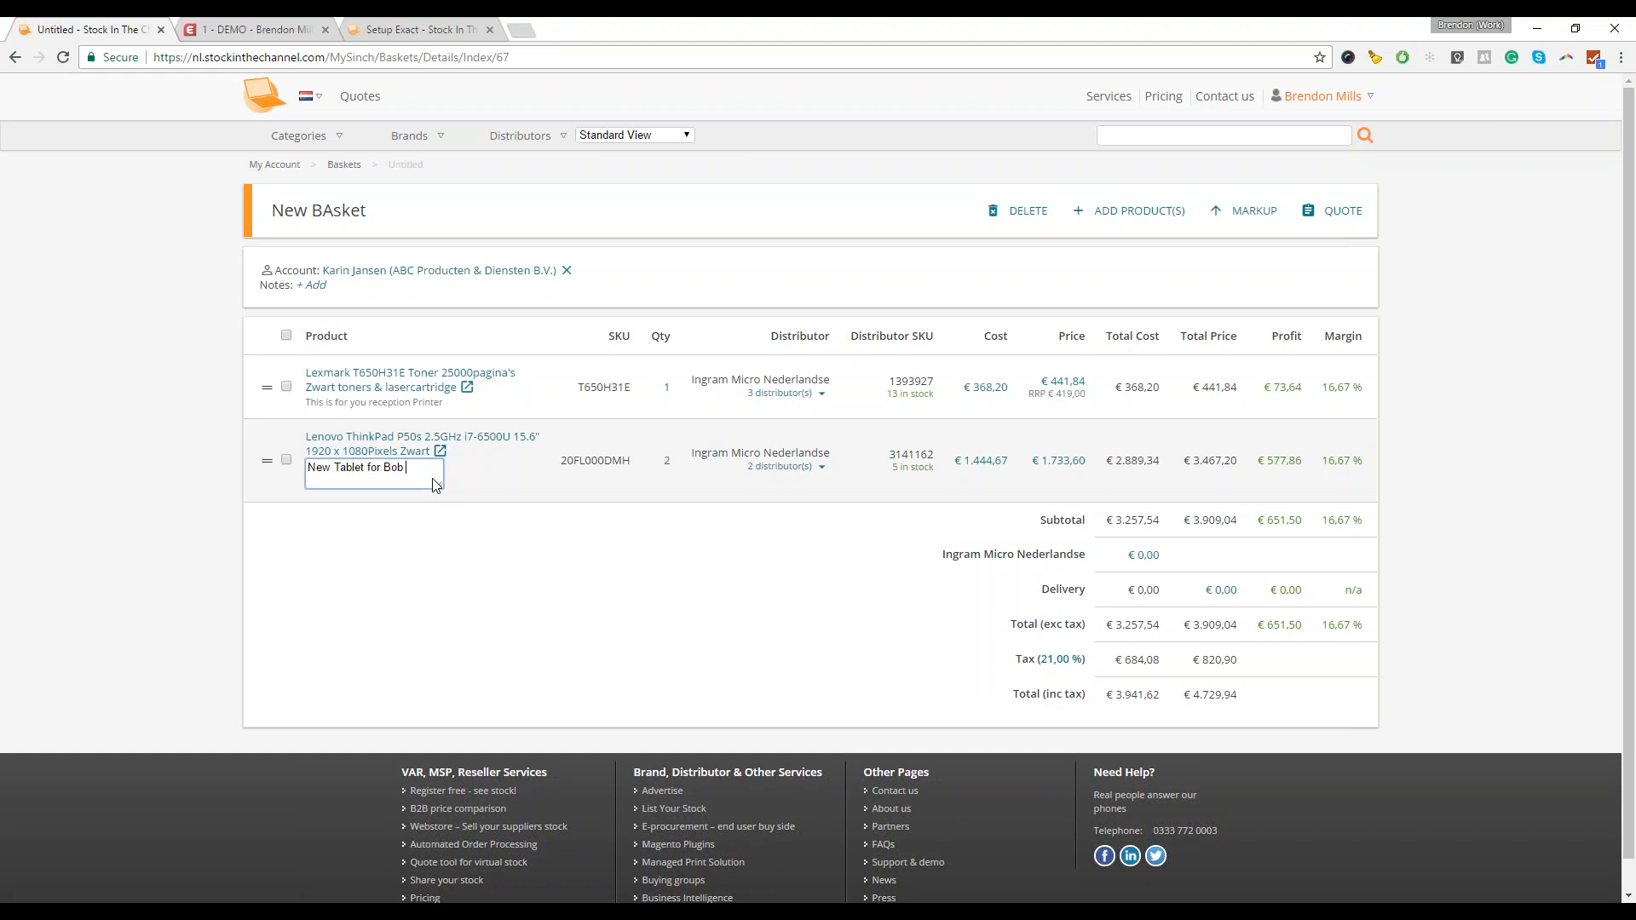
click(577, 632)
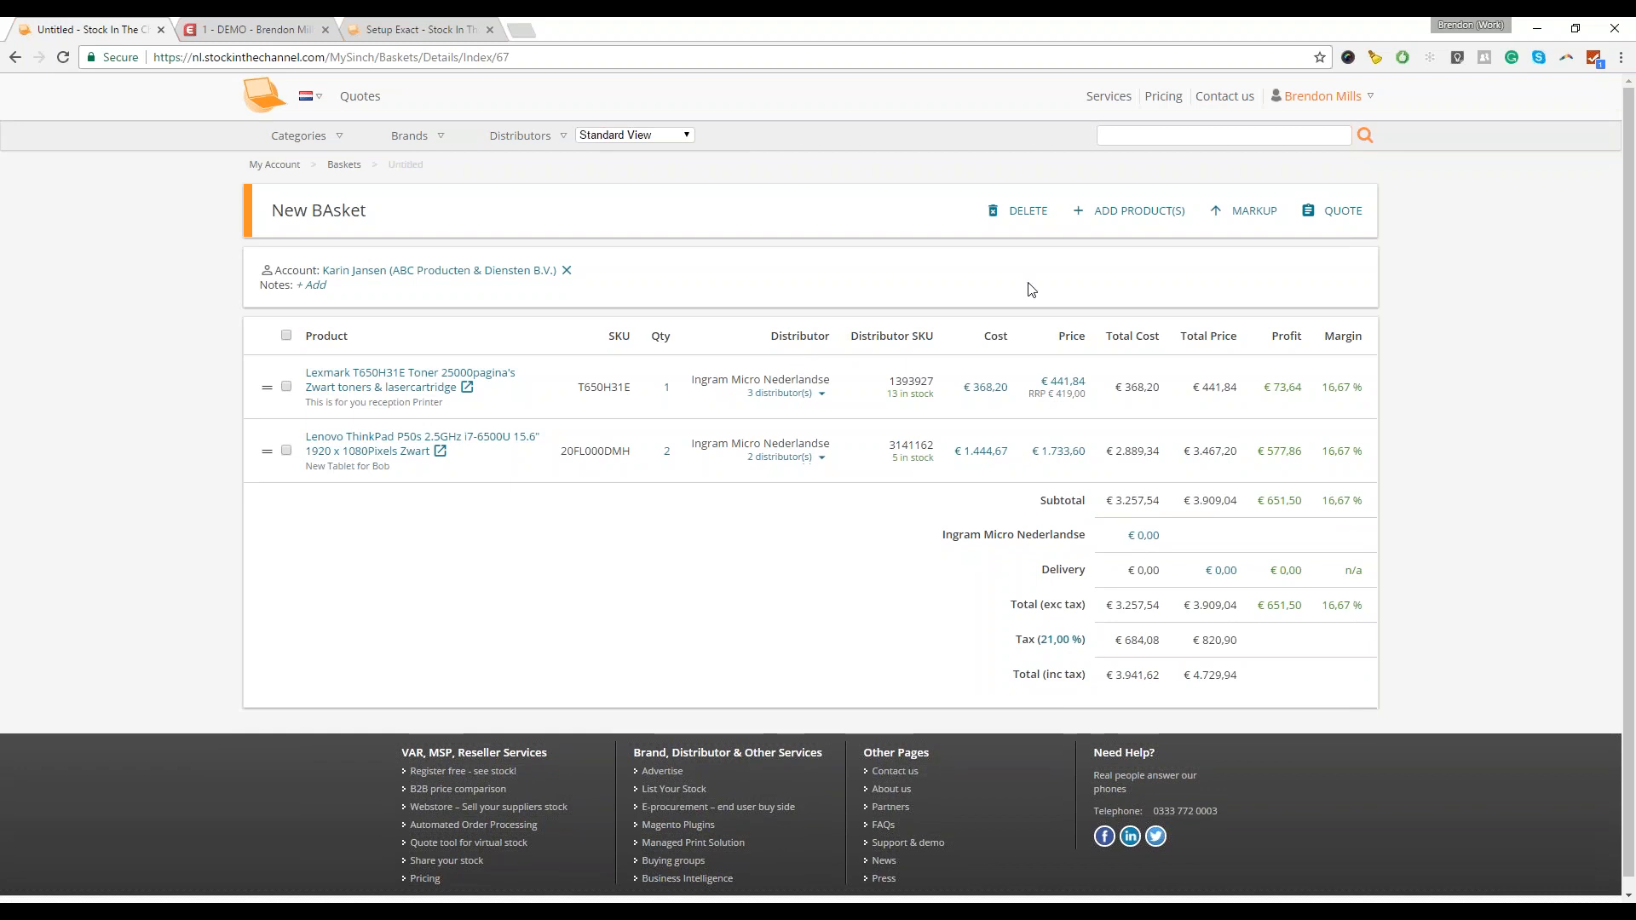
- Create a quote from the basket and select the existing ABC Producten & Diensten B.V. address for both invoice and delivery
click(1334, 215)
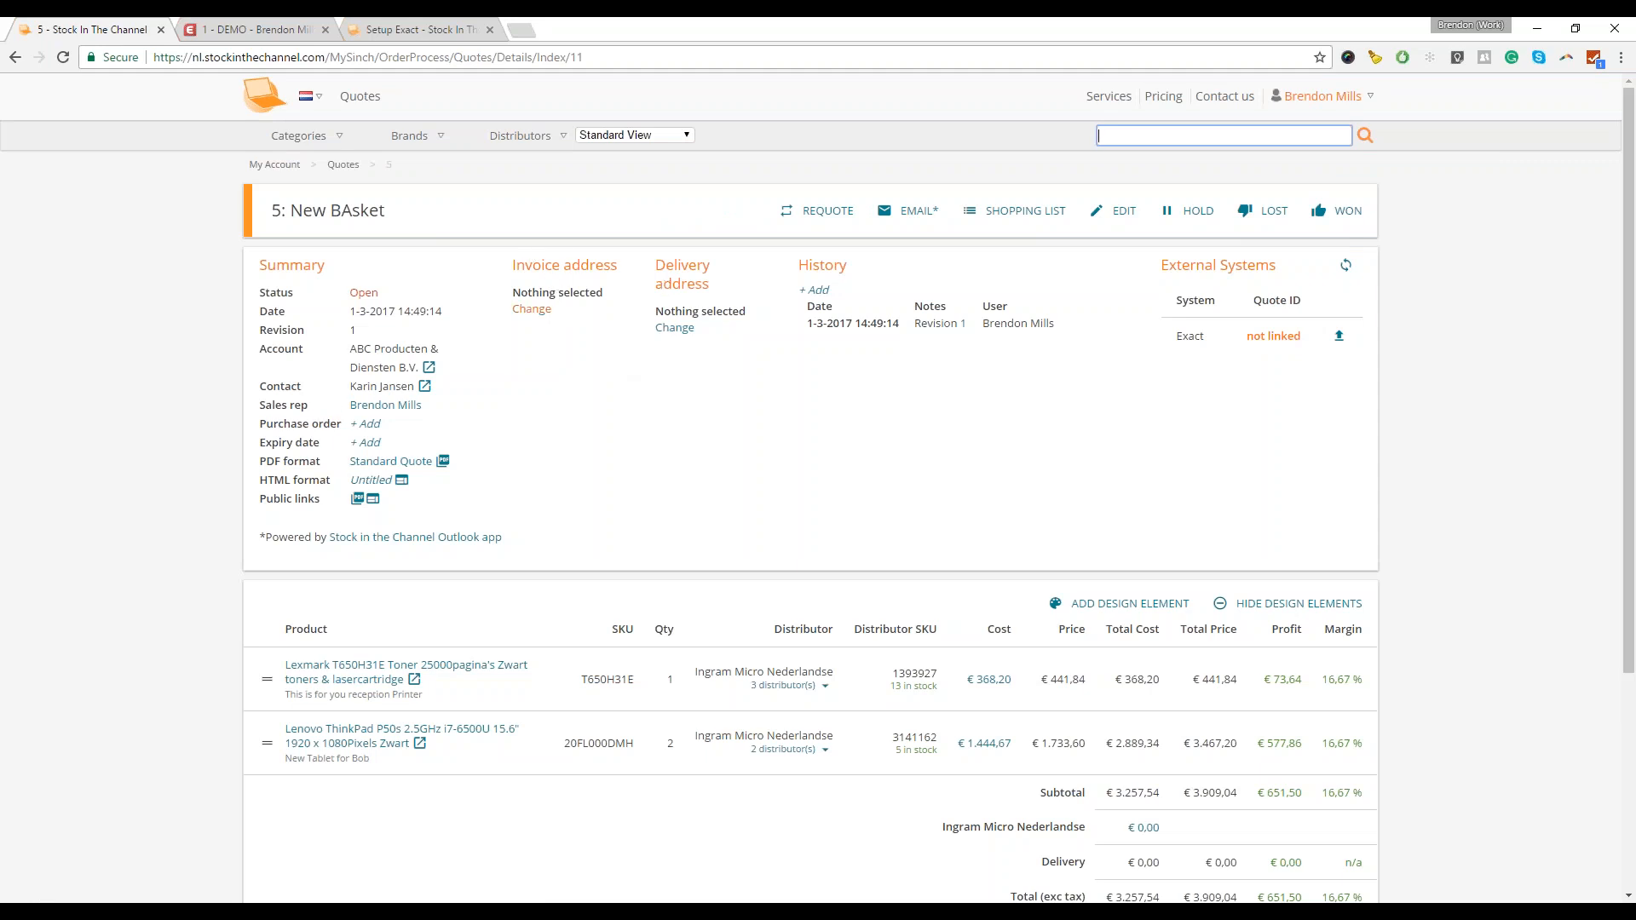
click(541, 317)
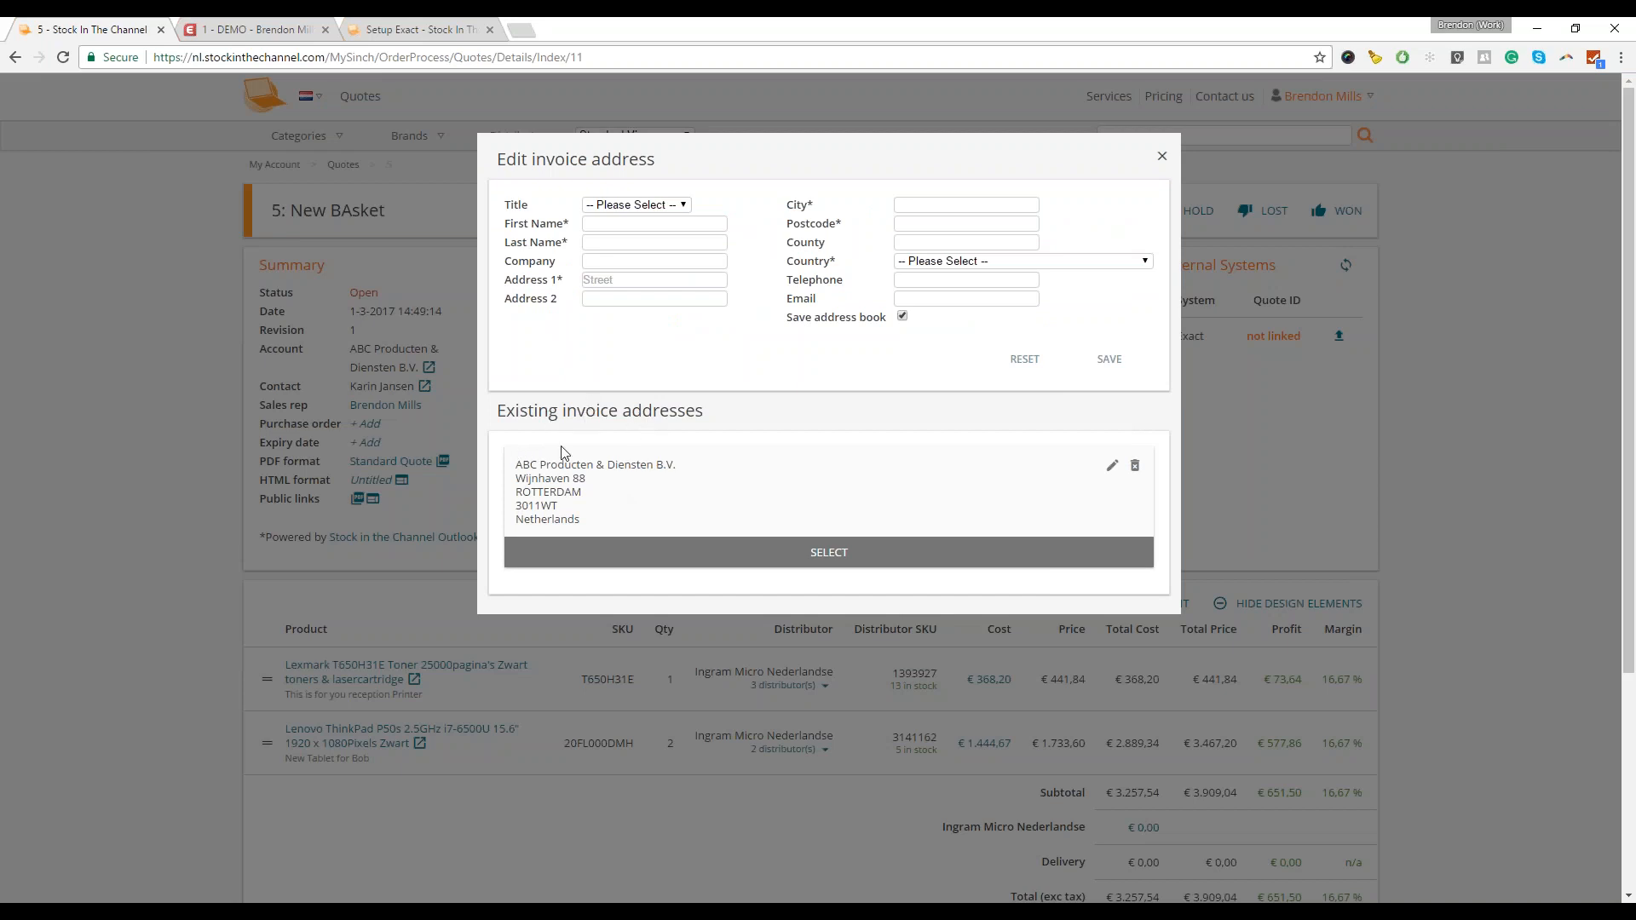
click(828, 552)
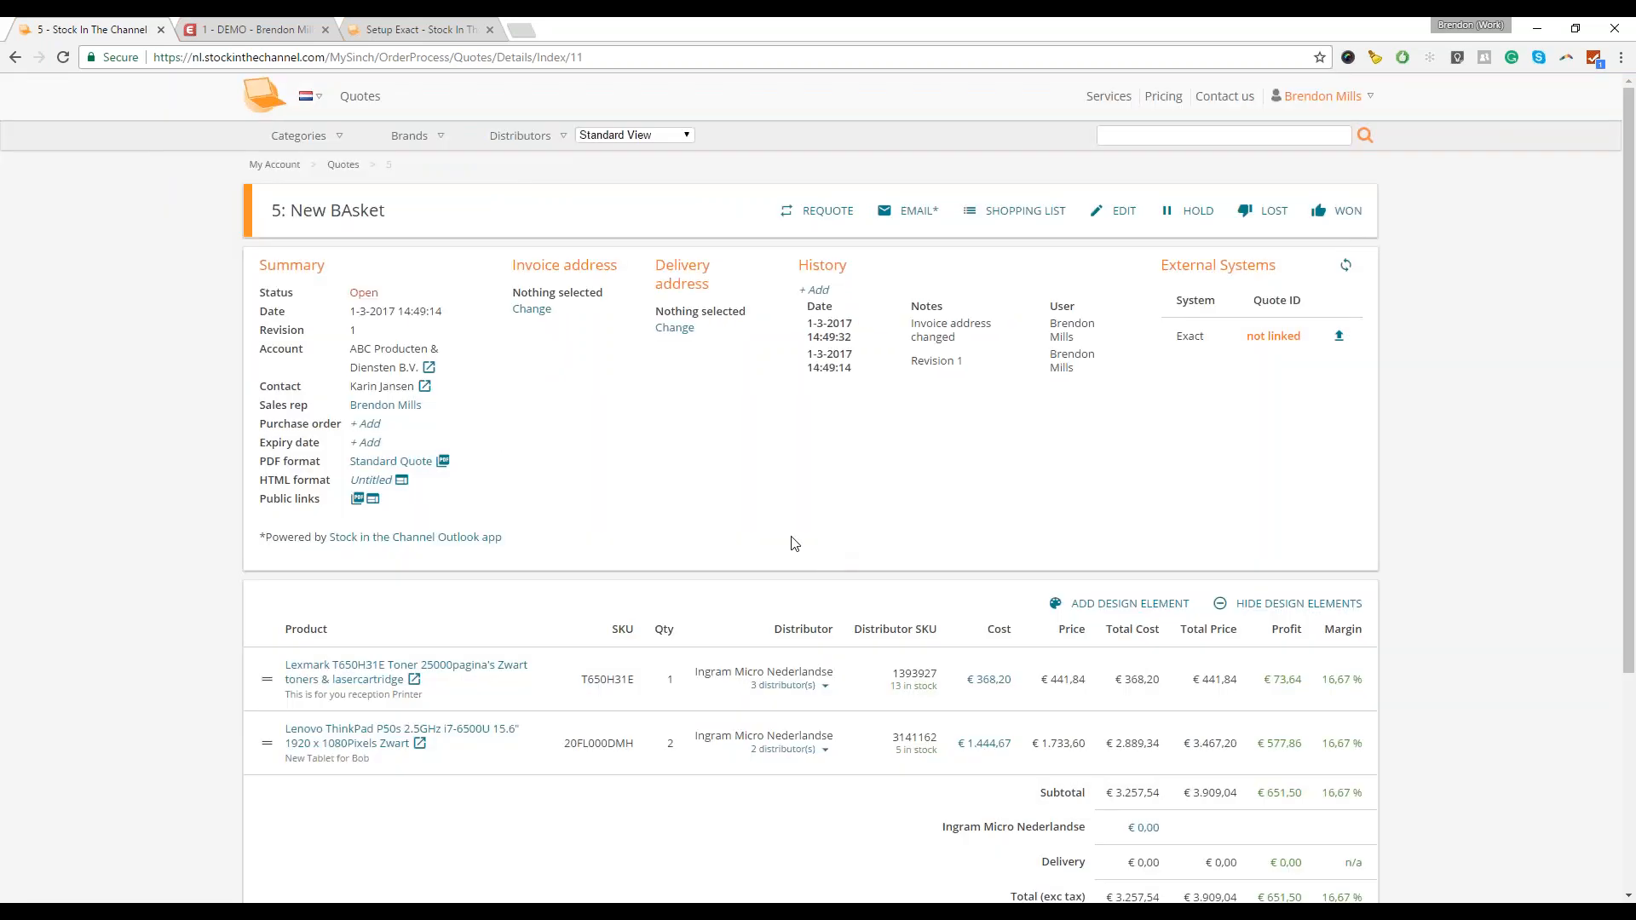
click(682, 335)
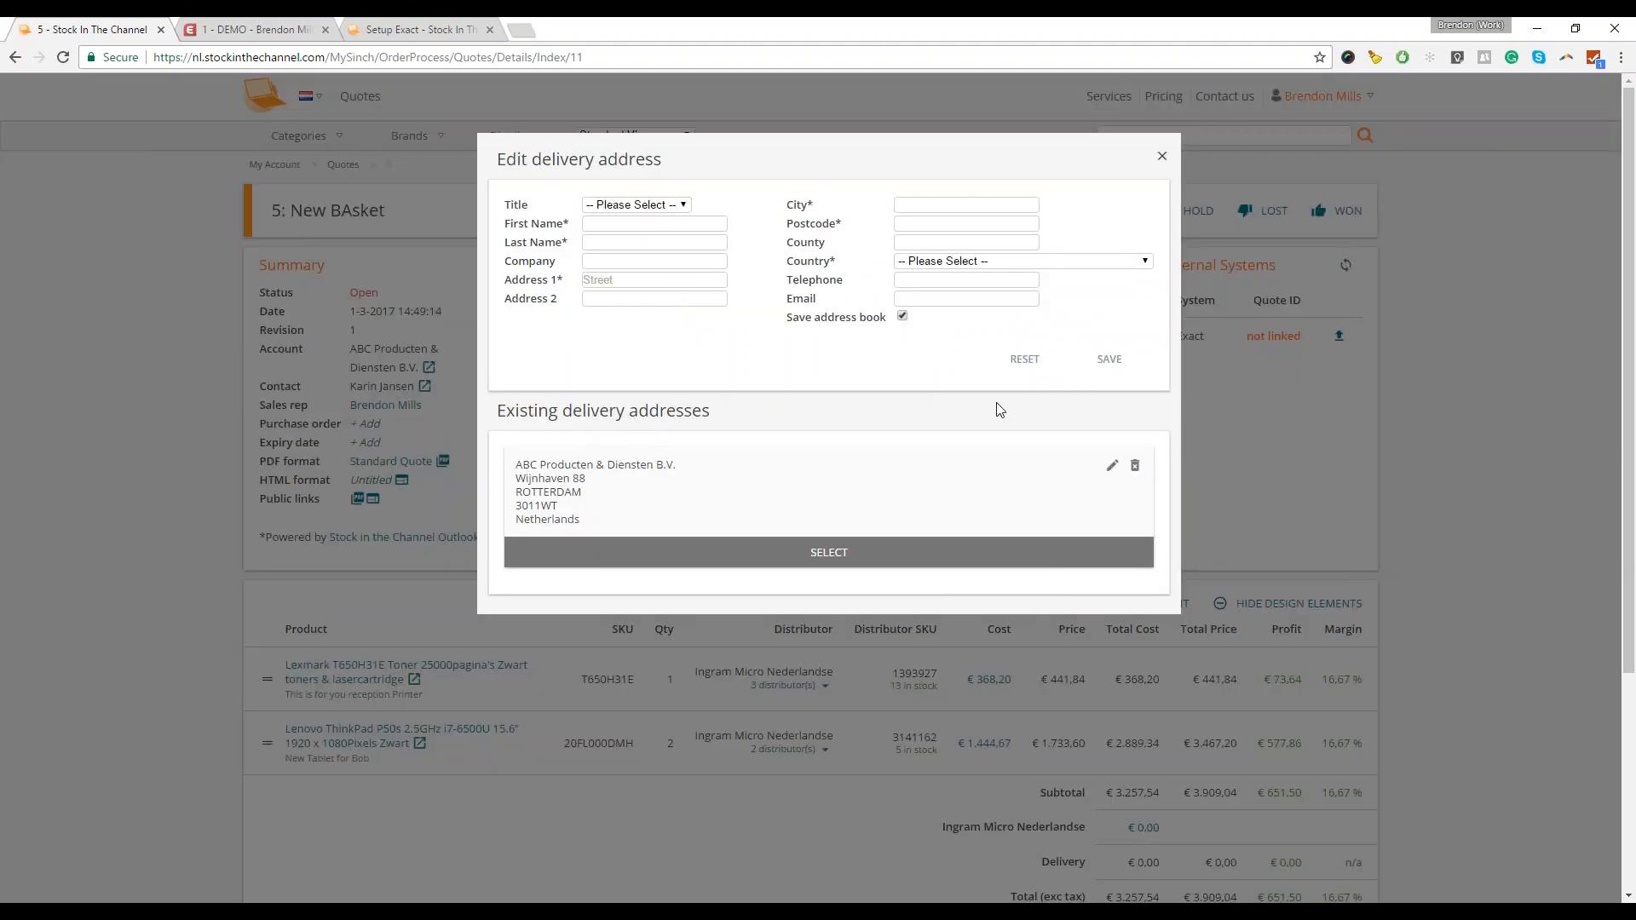
click(819, 557)
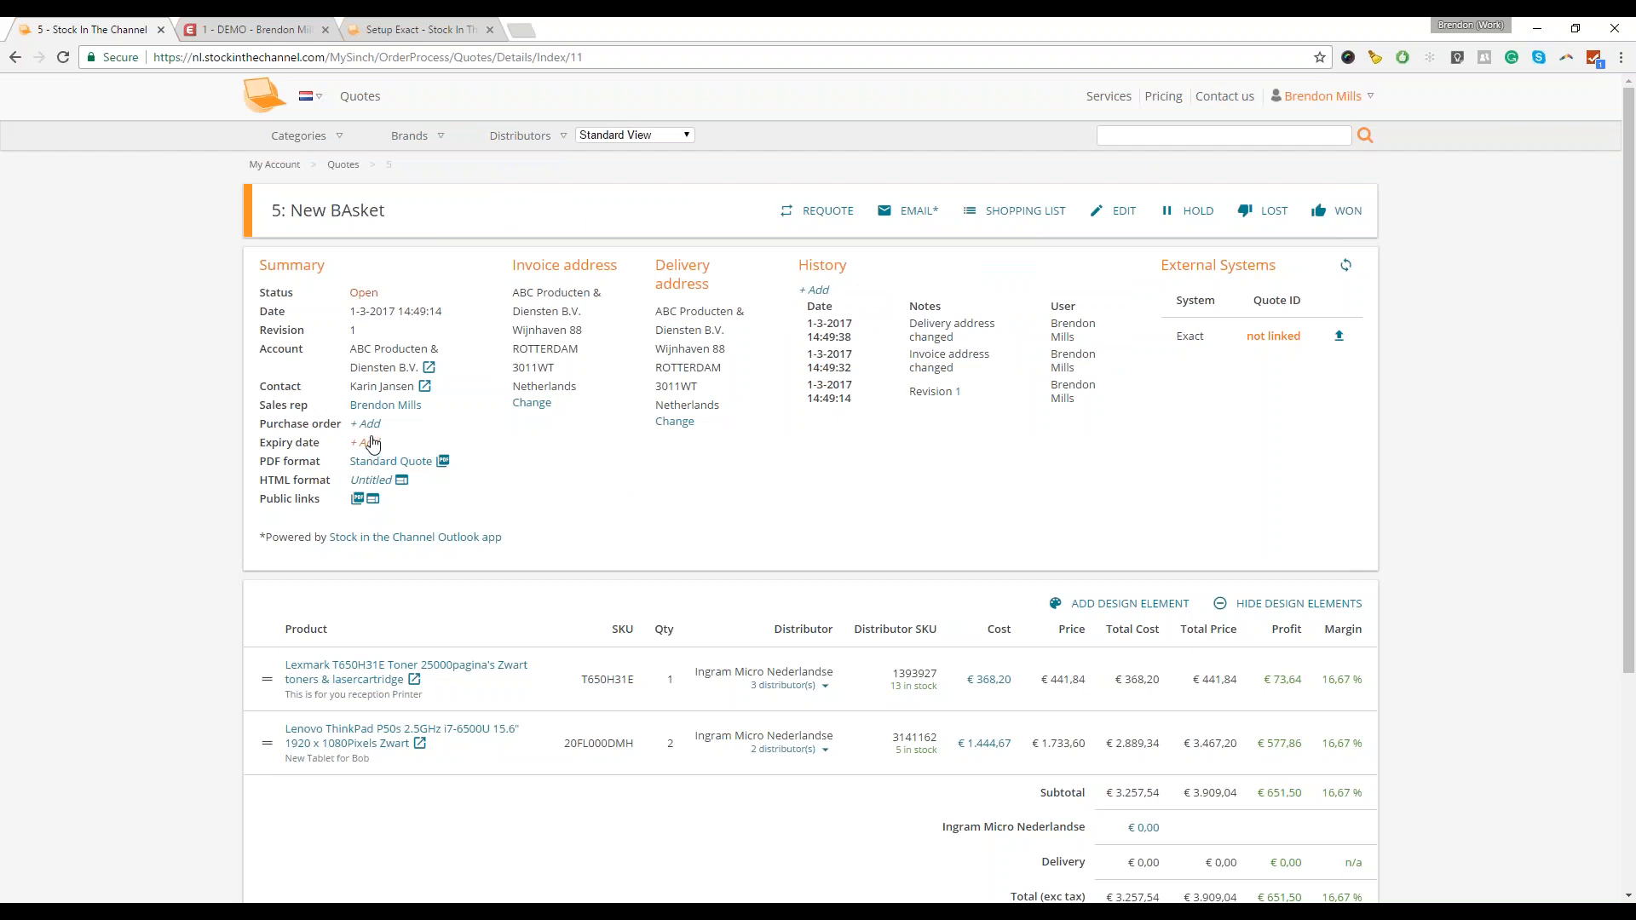
- Enter the purchase order number in the quote summary
click(368, 424)
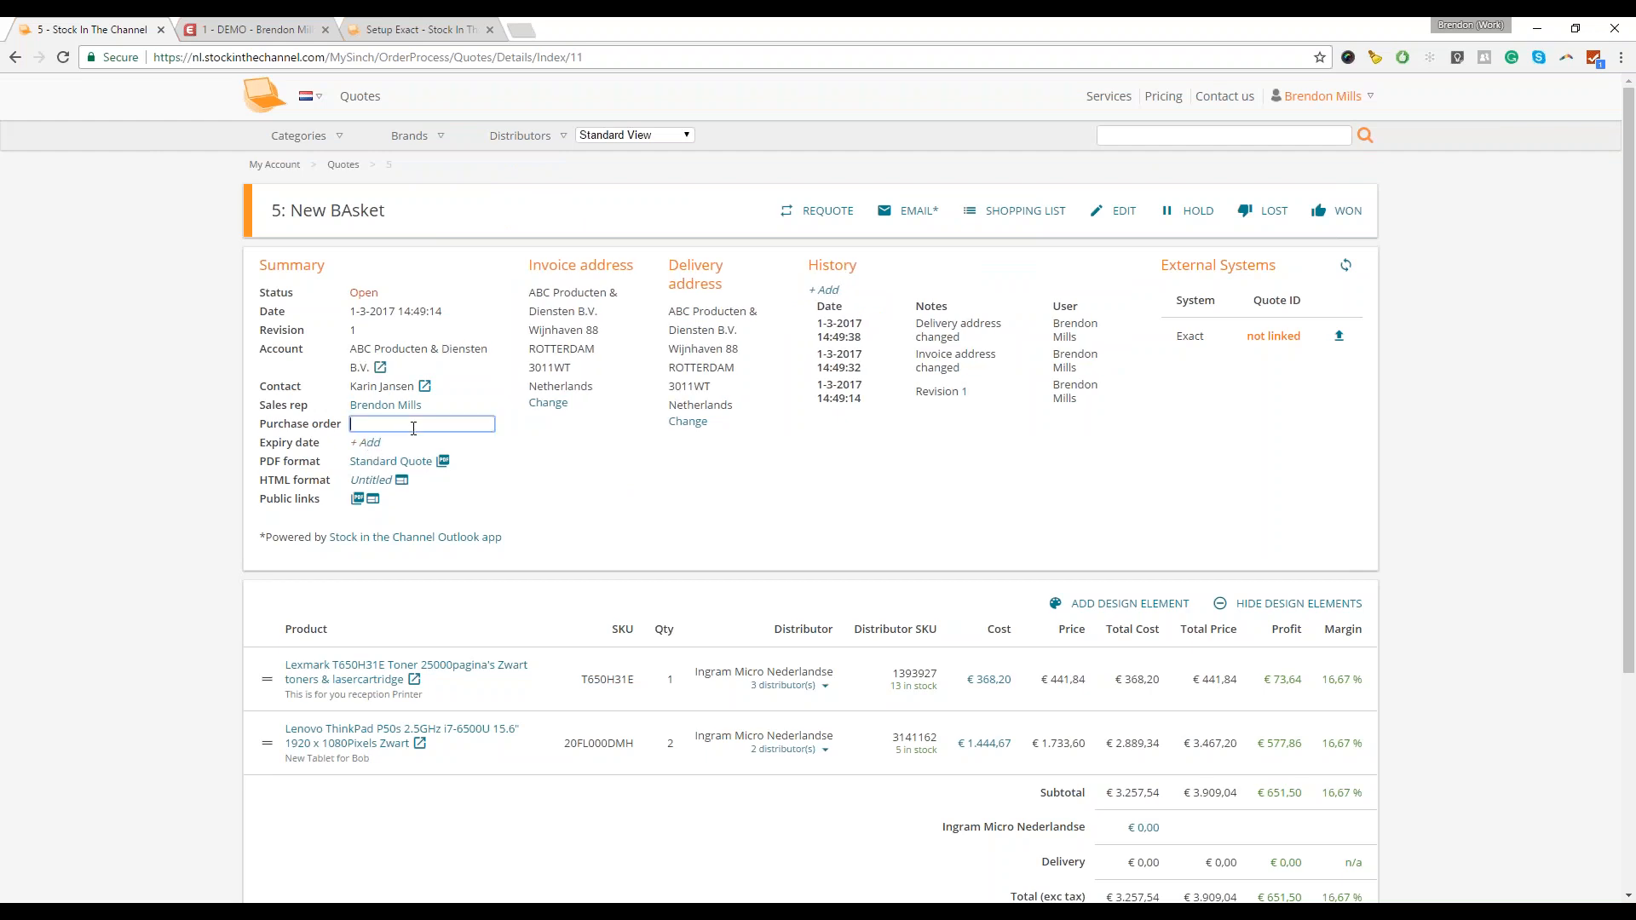
text(ABC123)
click(610, 524)
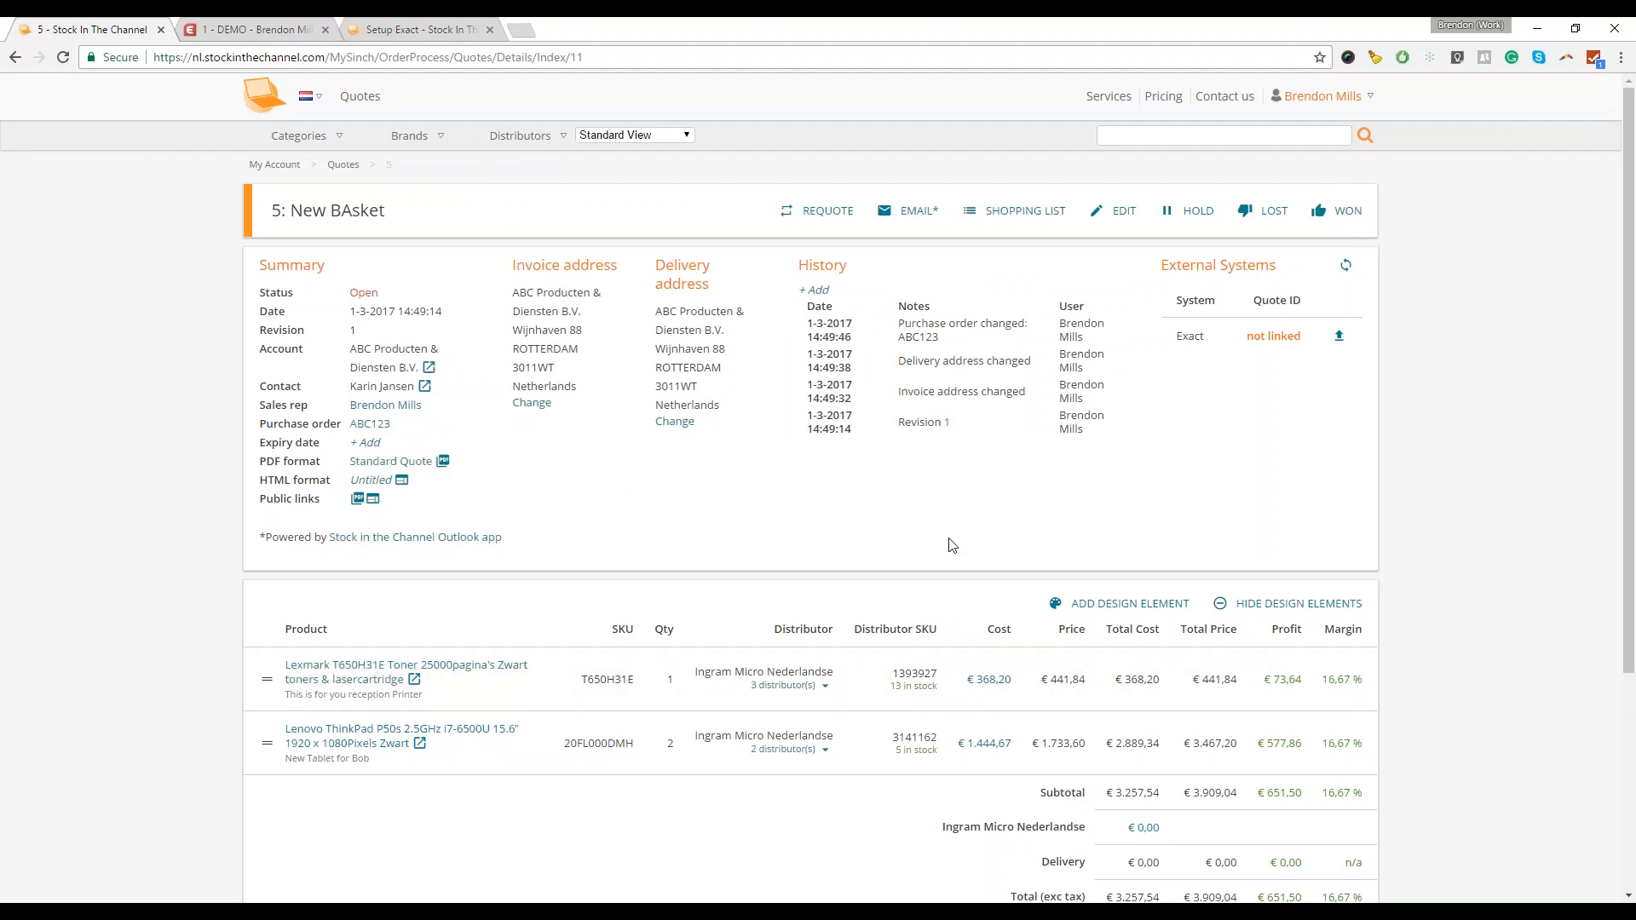
- Add a subtotal design element to the quote and move it above the Lenovo ThinkPad line
click(1130, 603)
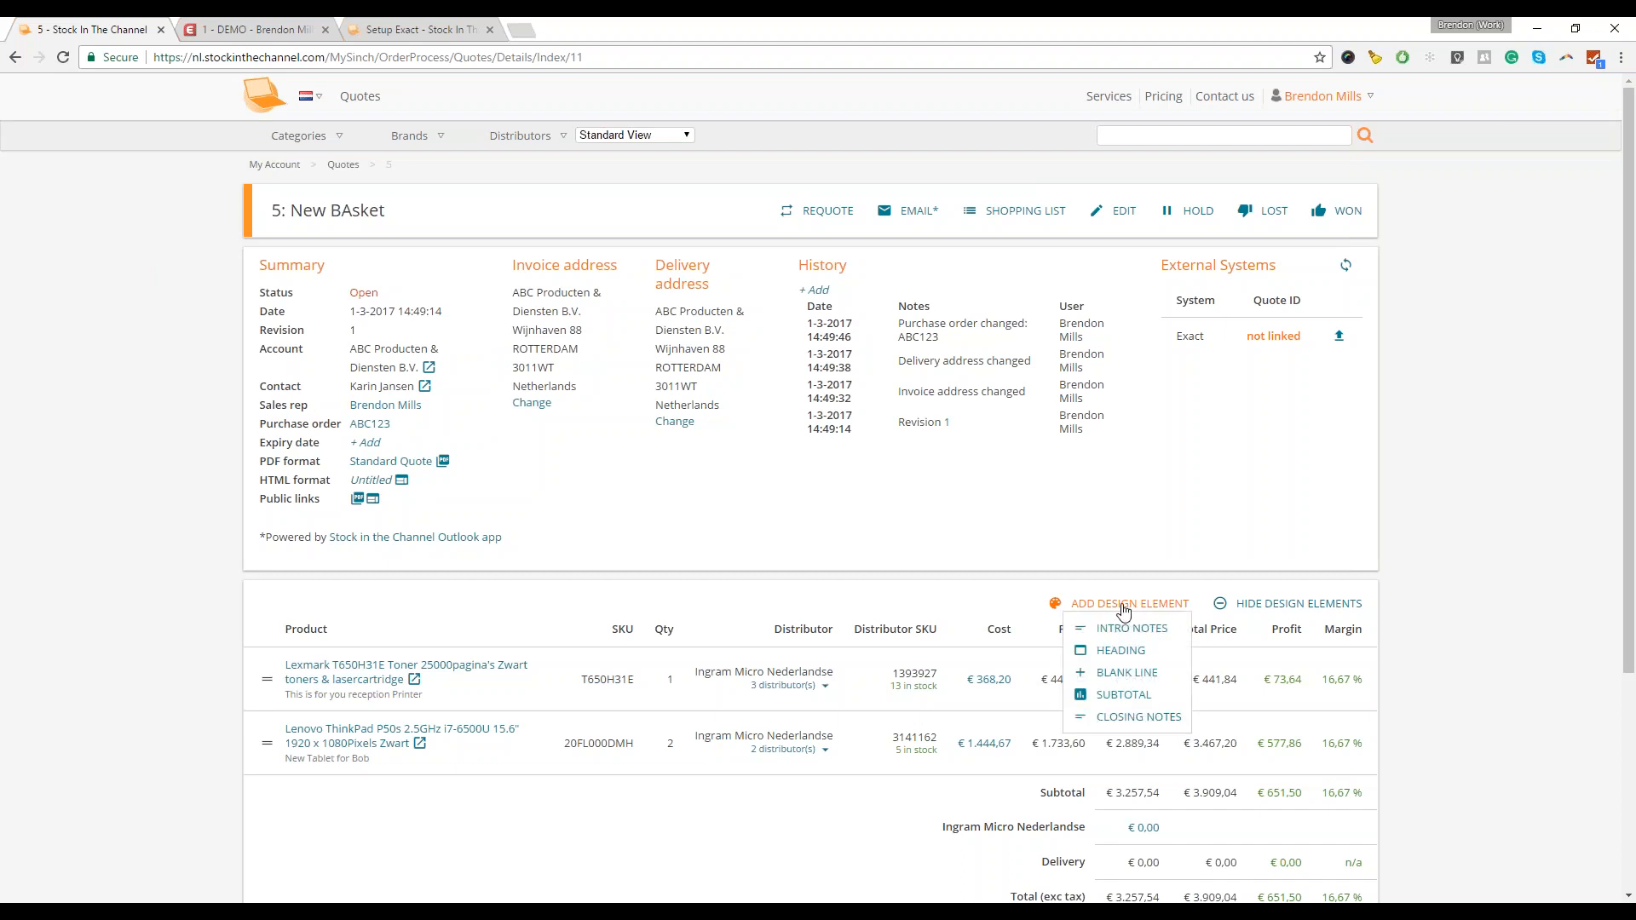
mouse_move(1062, 609)
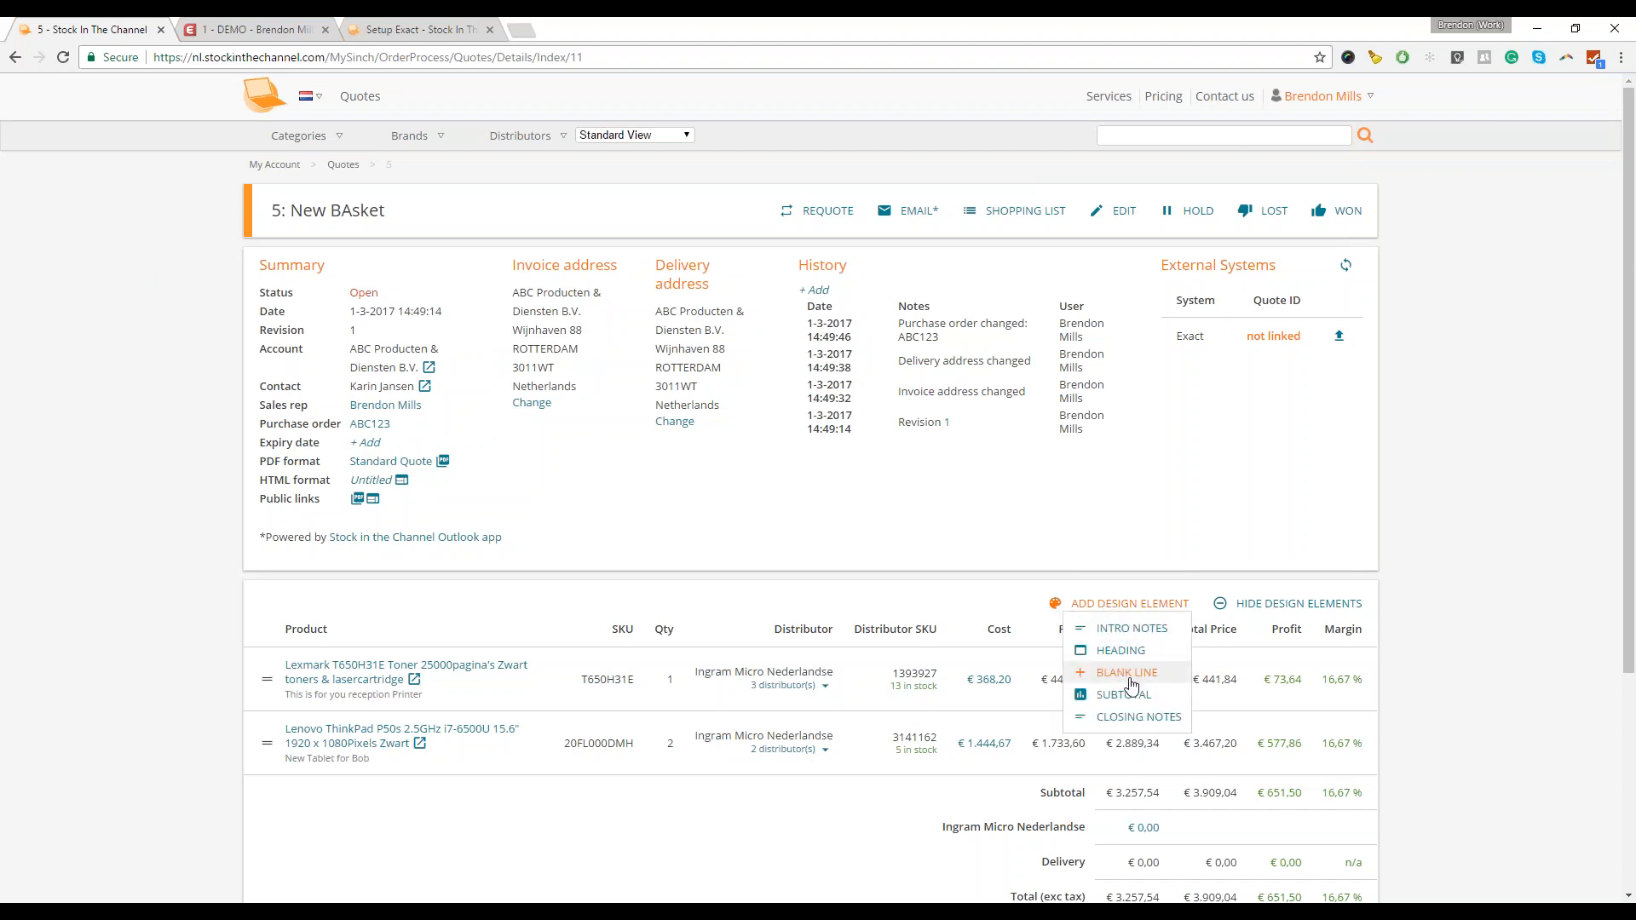
click(1100, 697)
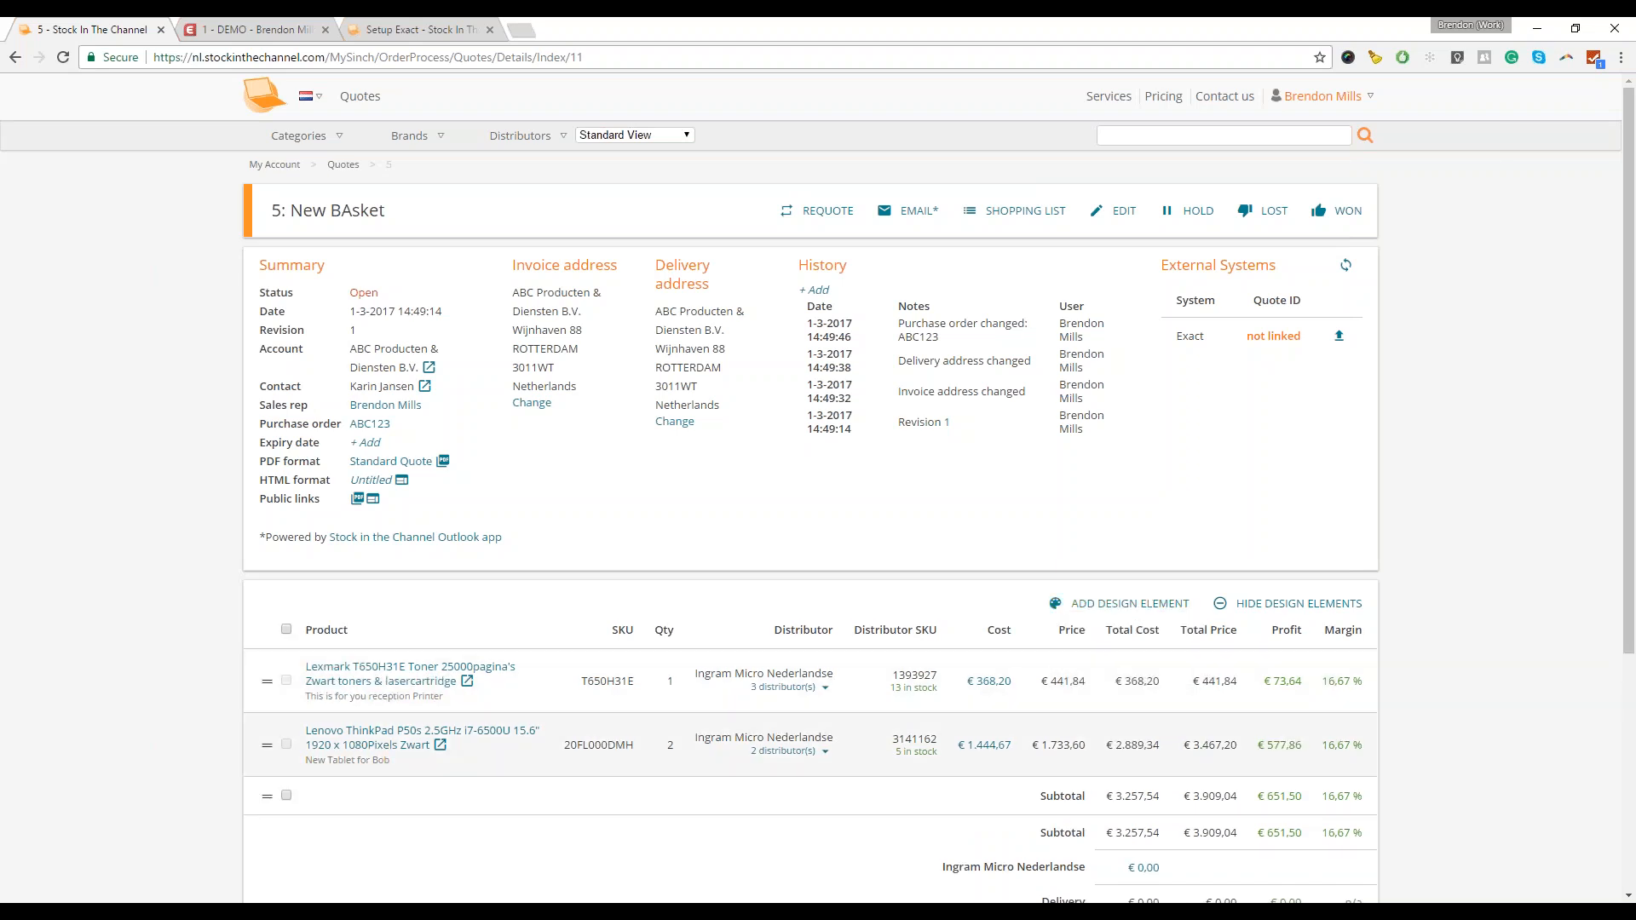
drag(267, 801, 269, 733)
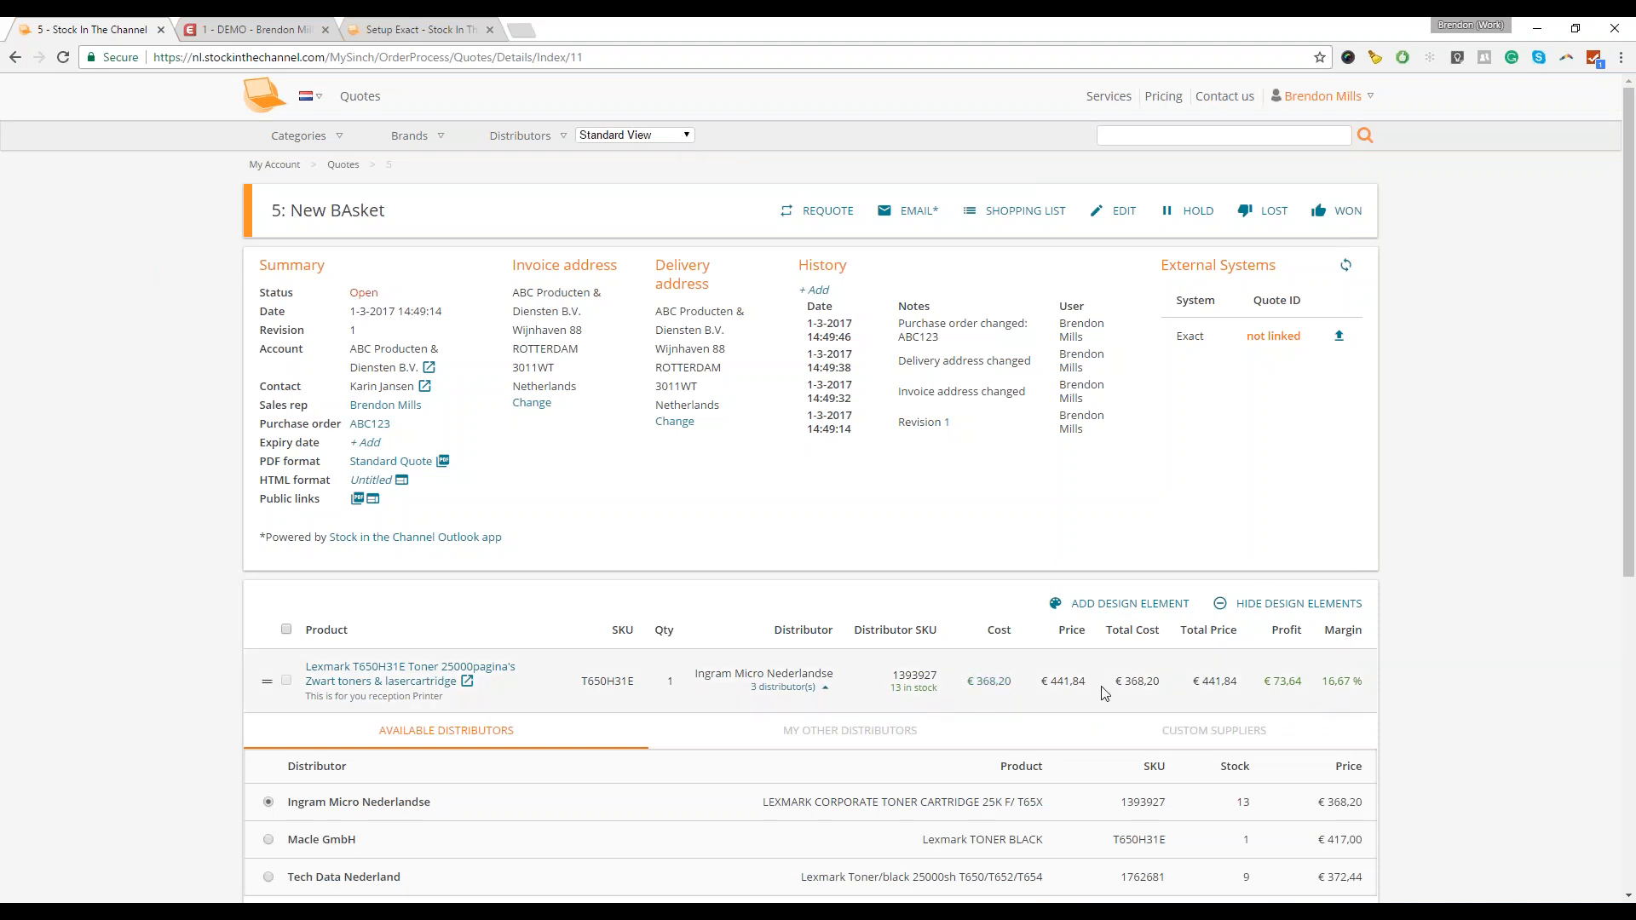
- Collapse the Lexmark toner's distributor list and review the quote's totals and the available design elements
scroll(1189, 559, down, 2)
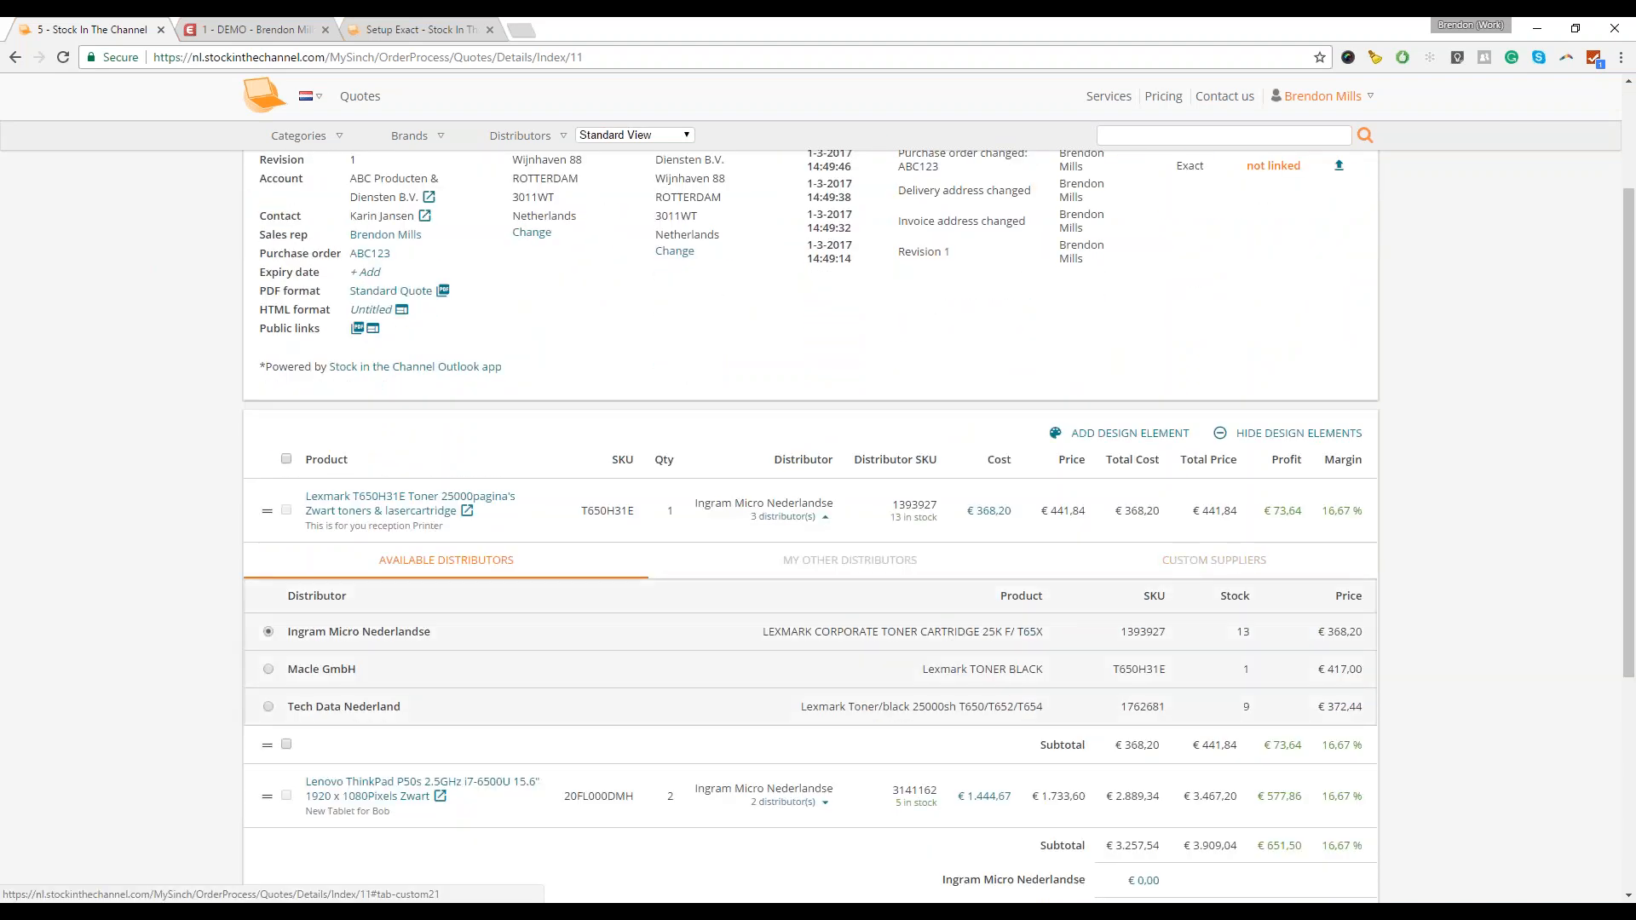
click(825, 517)
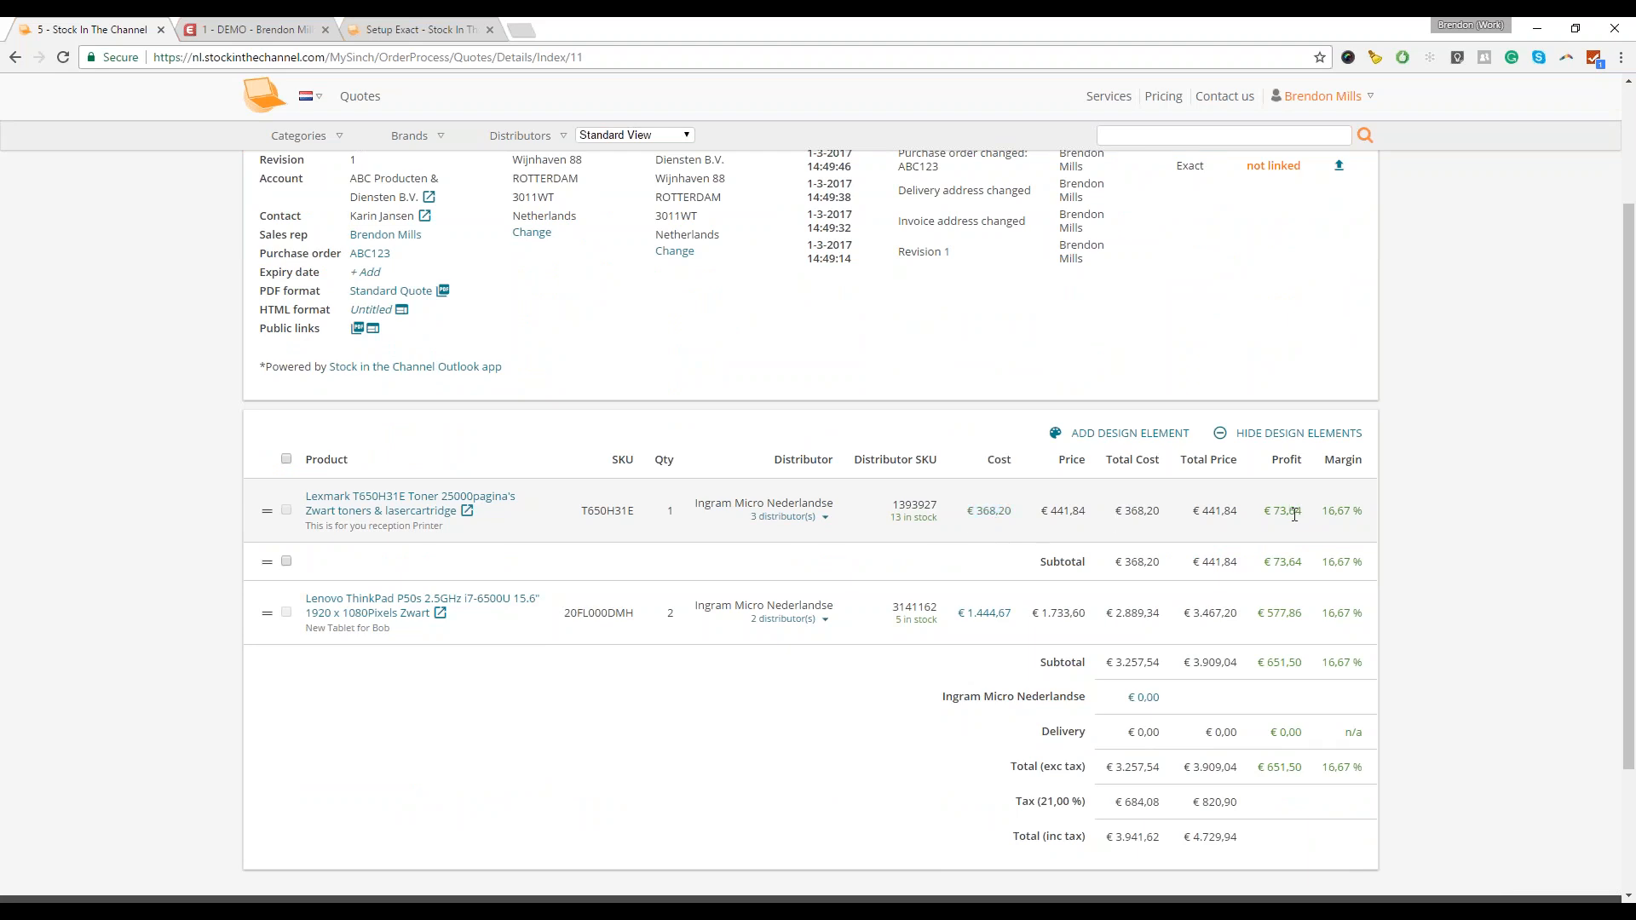
scroll(1122, 371, down, 2)
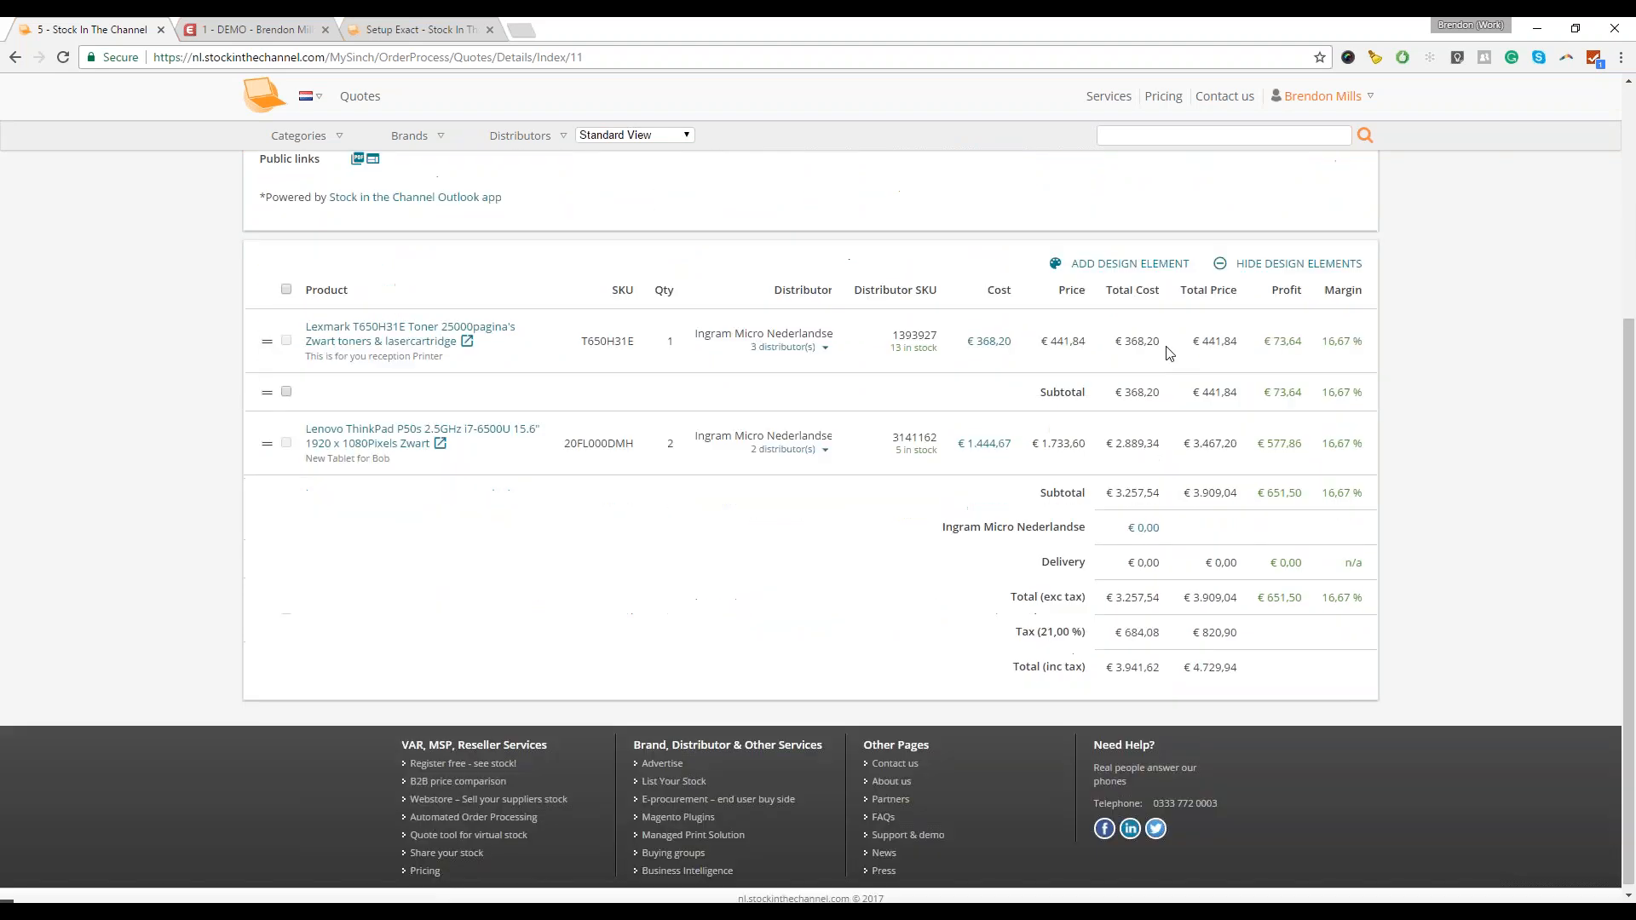
scroll(1098, 547, up, 2)
scroll(1098, 547, up, 1)
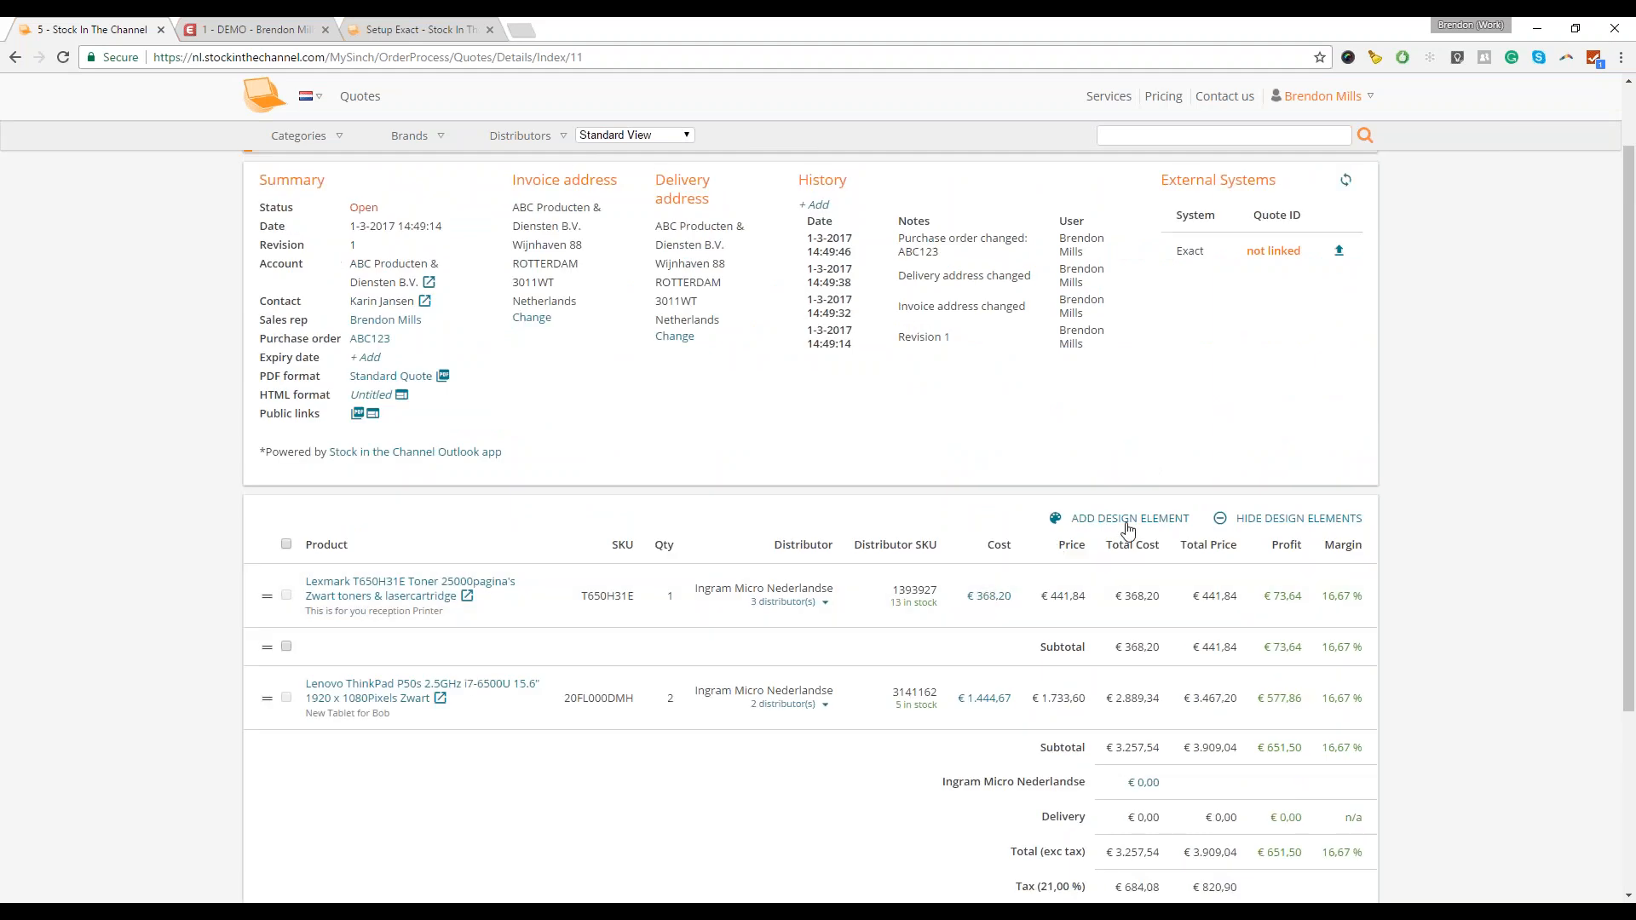
click(1155, 520)
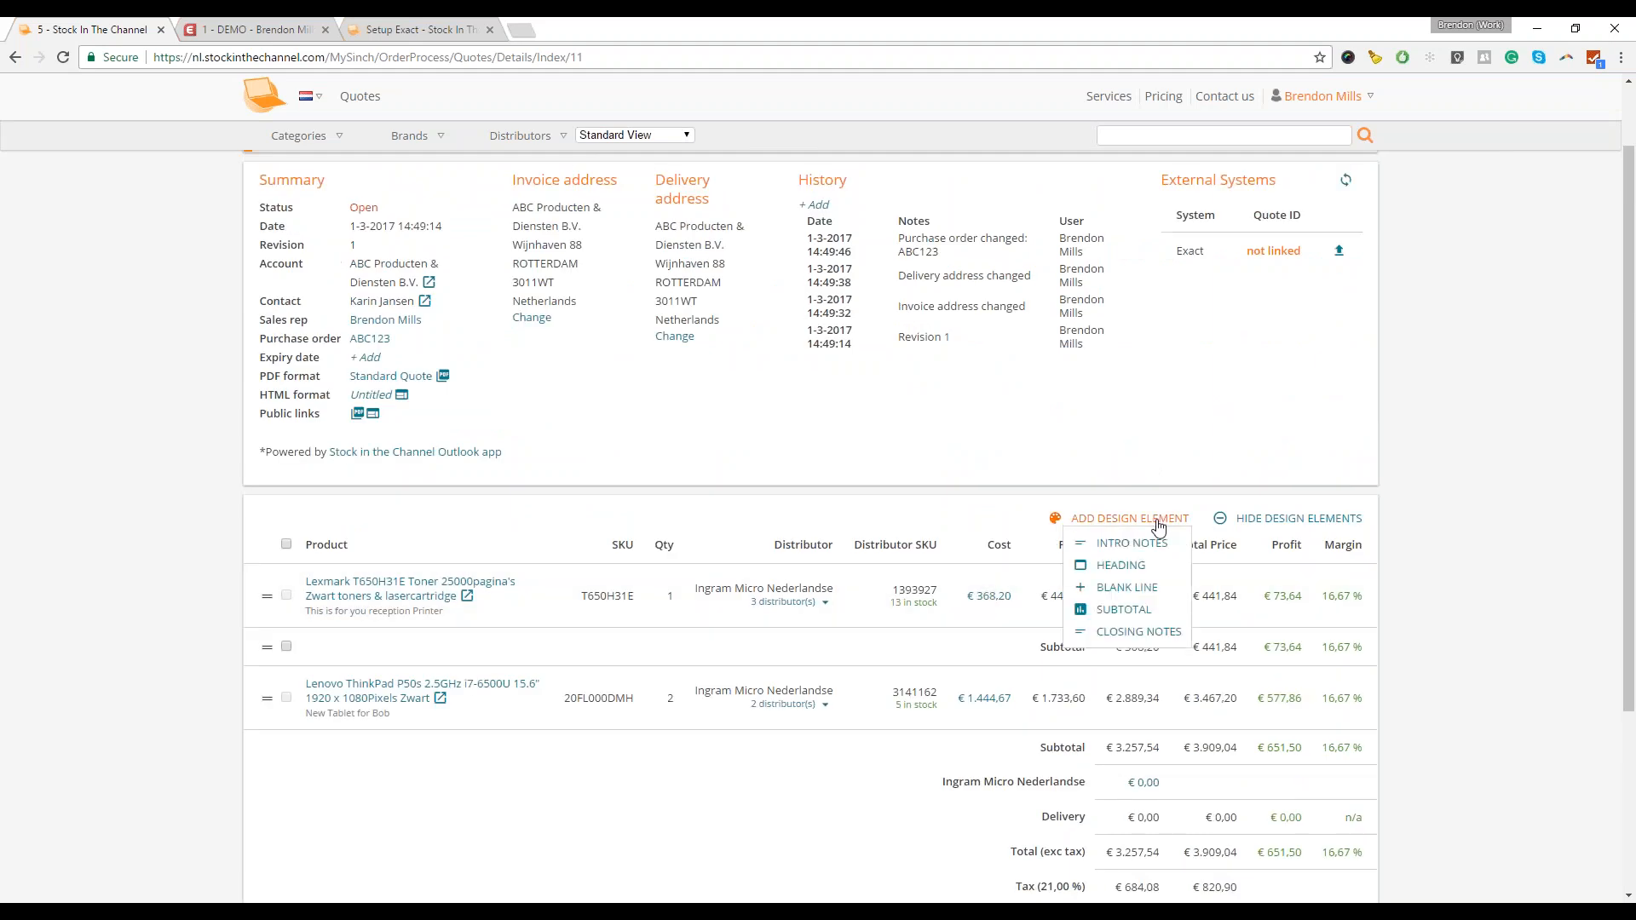
click(1275, 419)
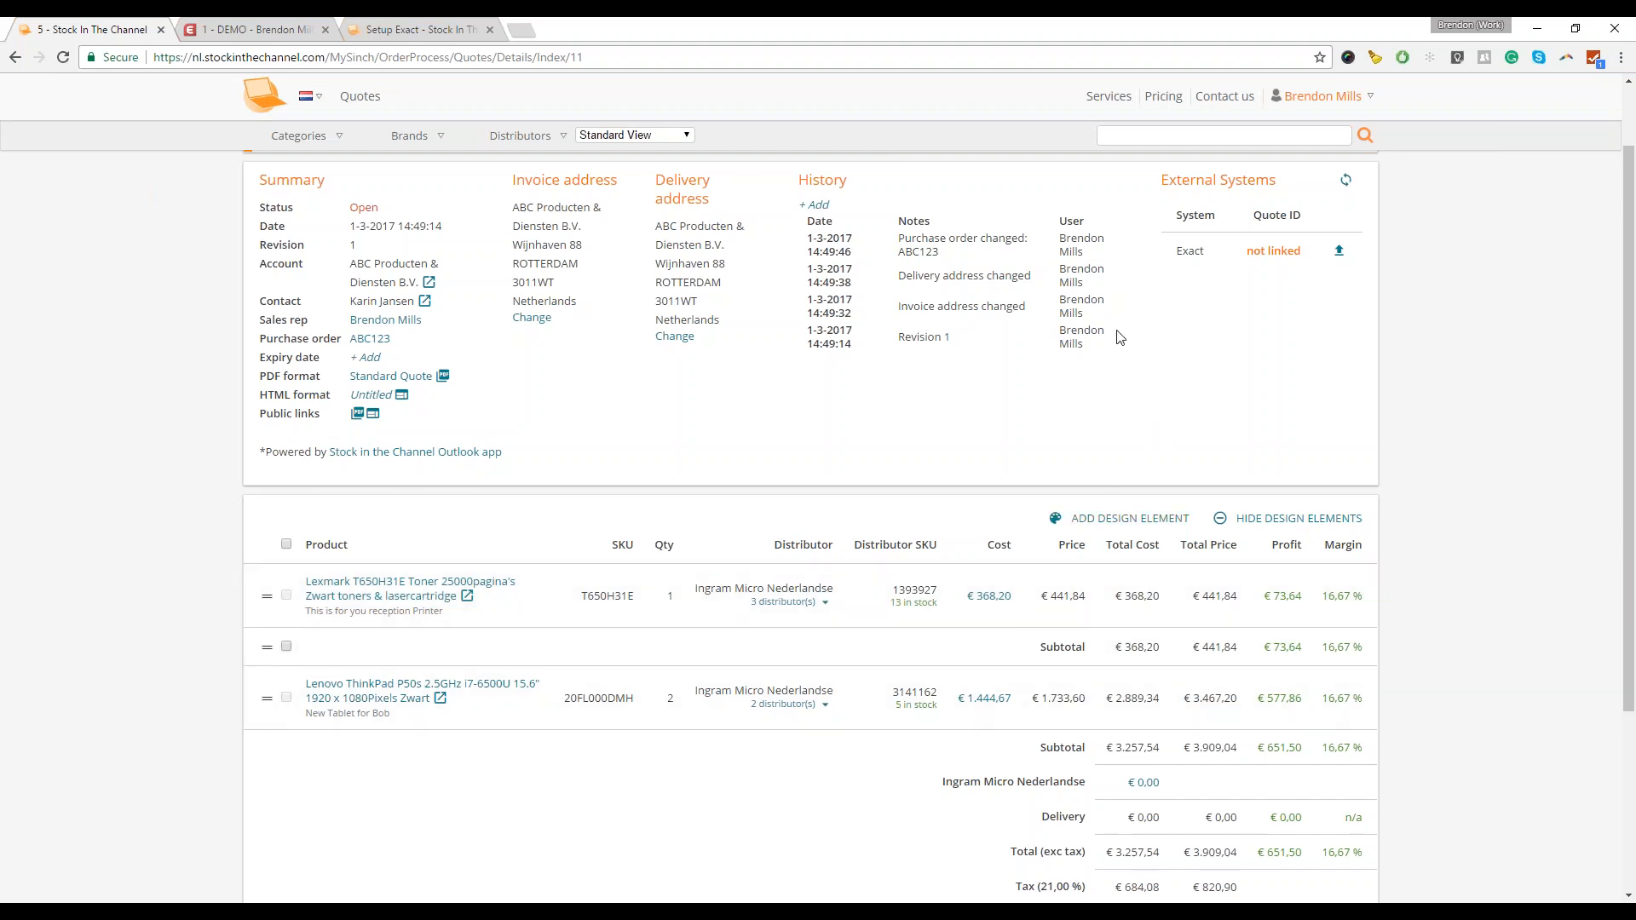
- Requote to reopen the basket and set the Lexmark toner's price to a 7% markup
scroll(1142, 366, up, 1)
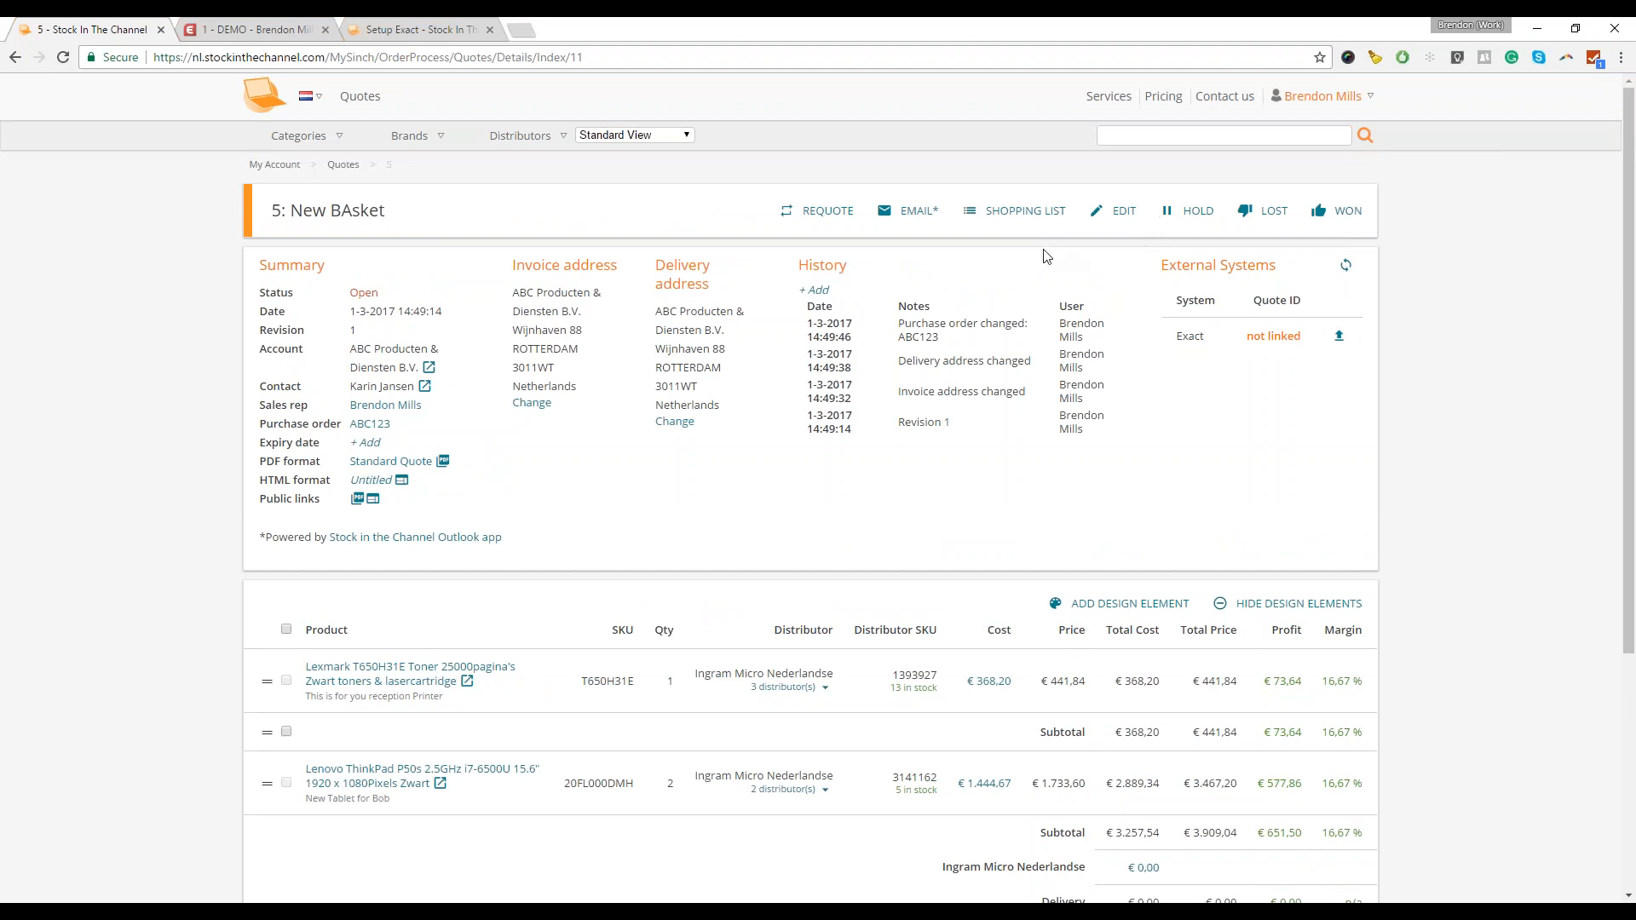
click(823, 213)
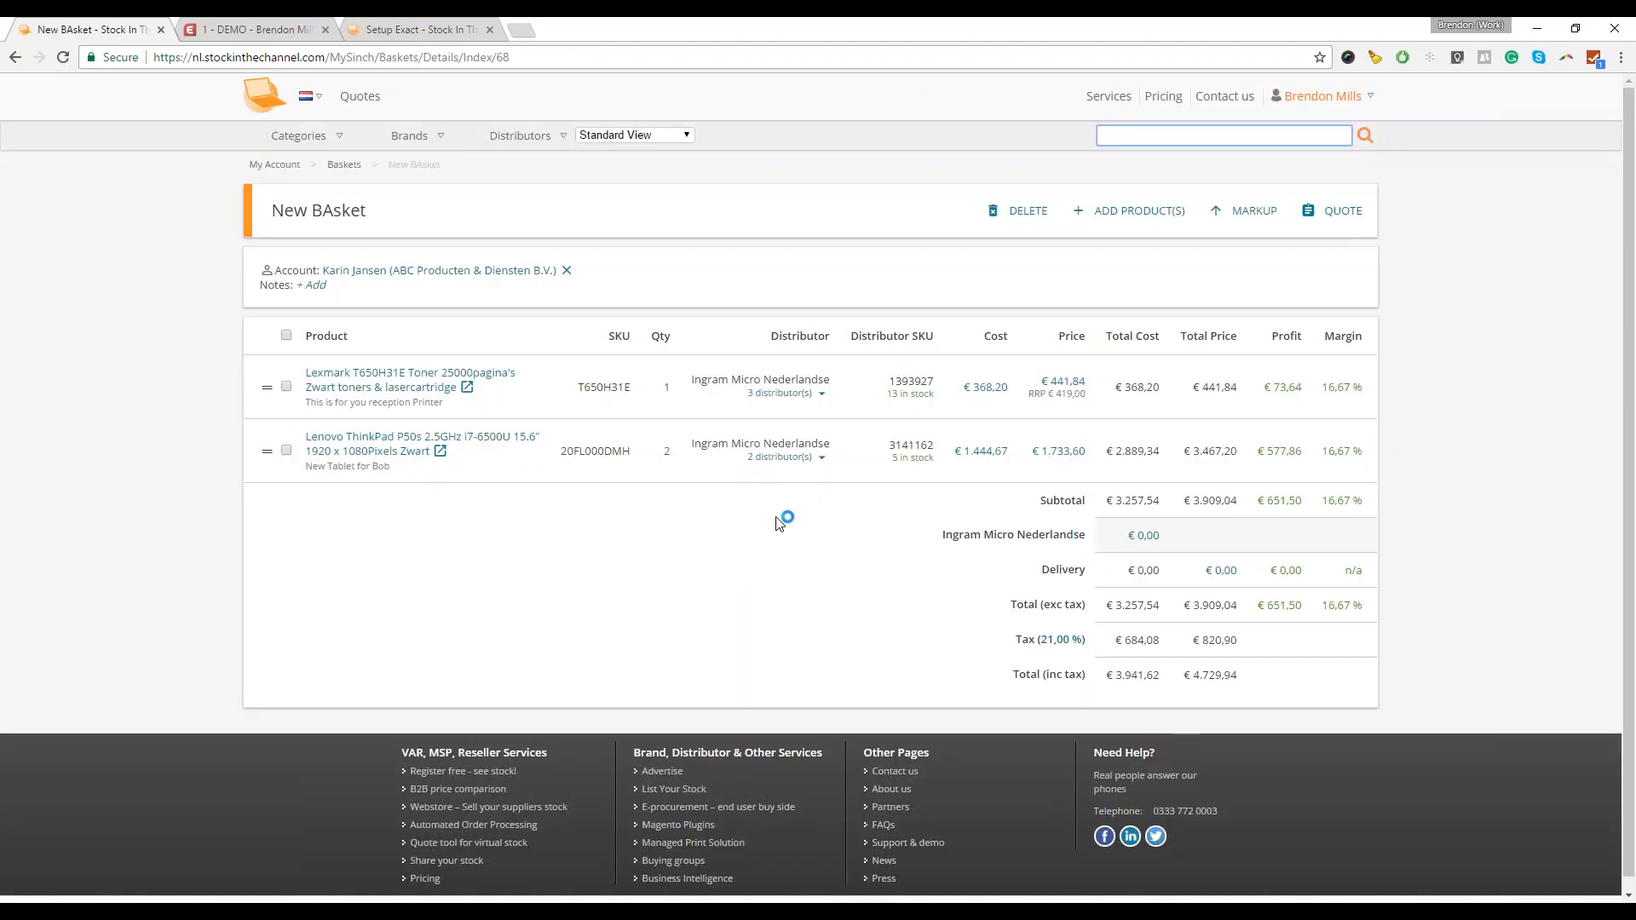
click(1066, 382)
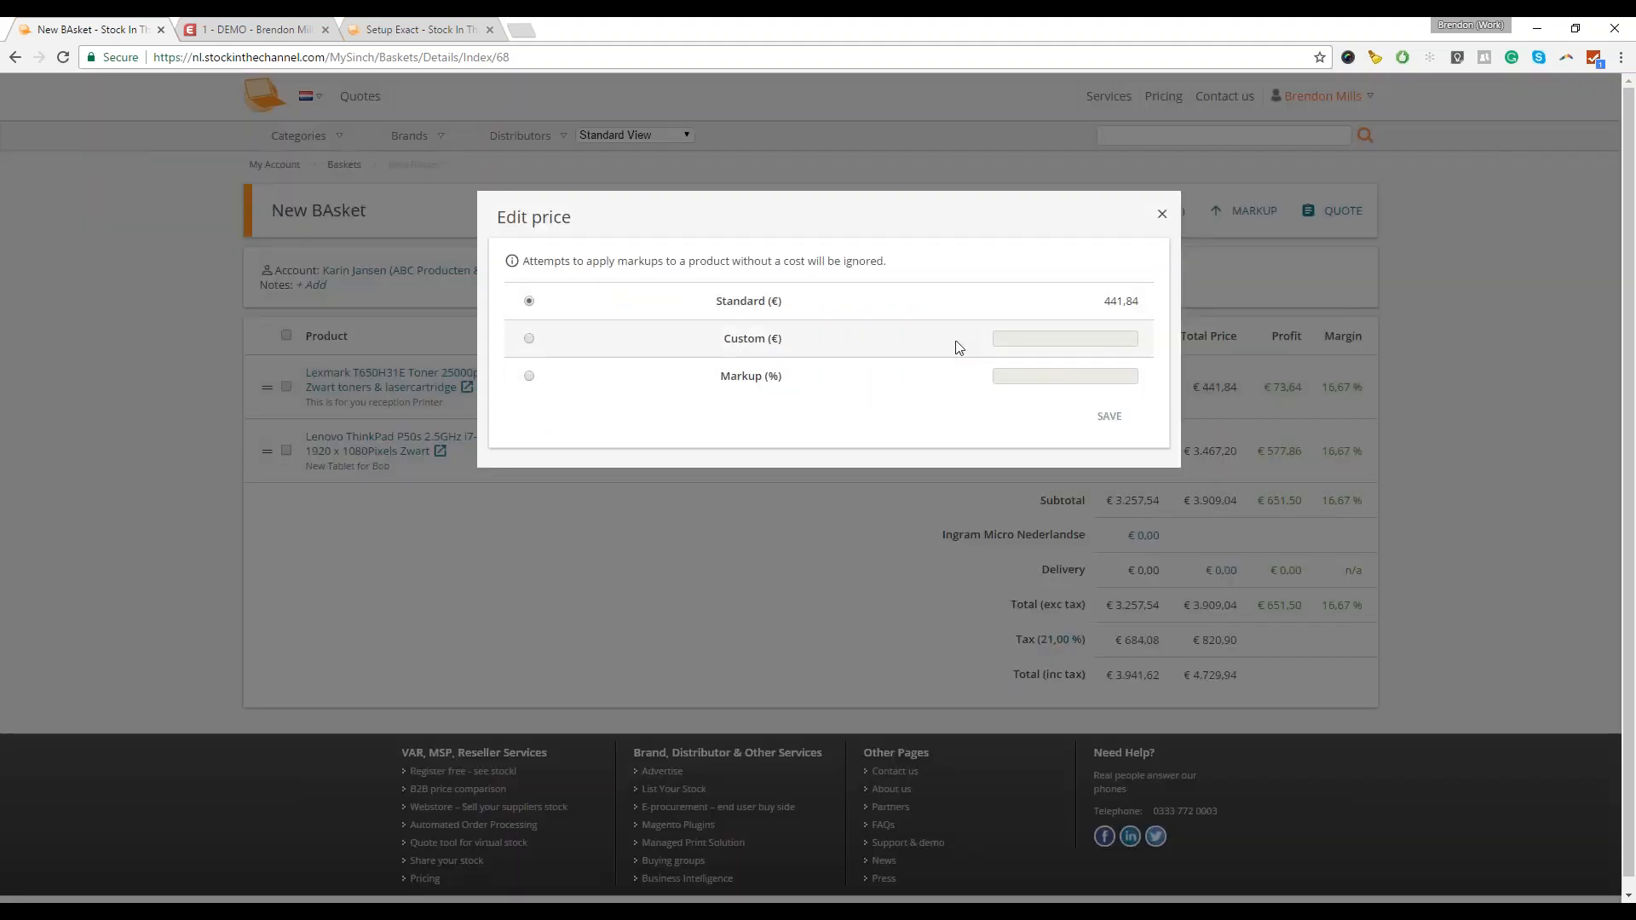
click(528, 339)
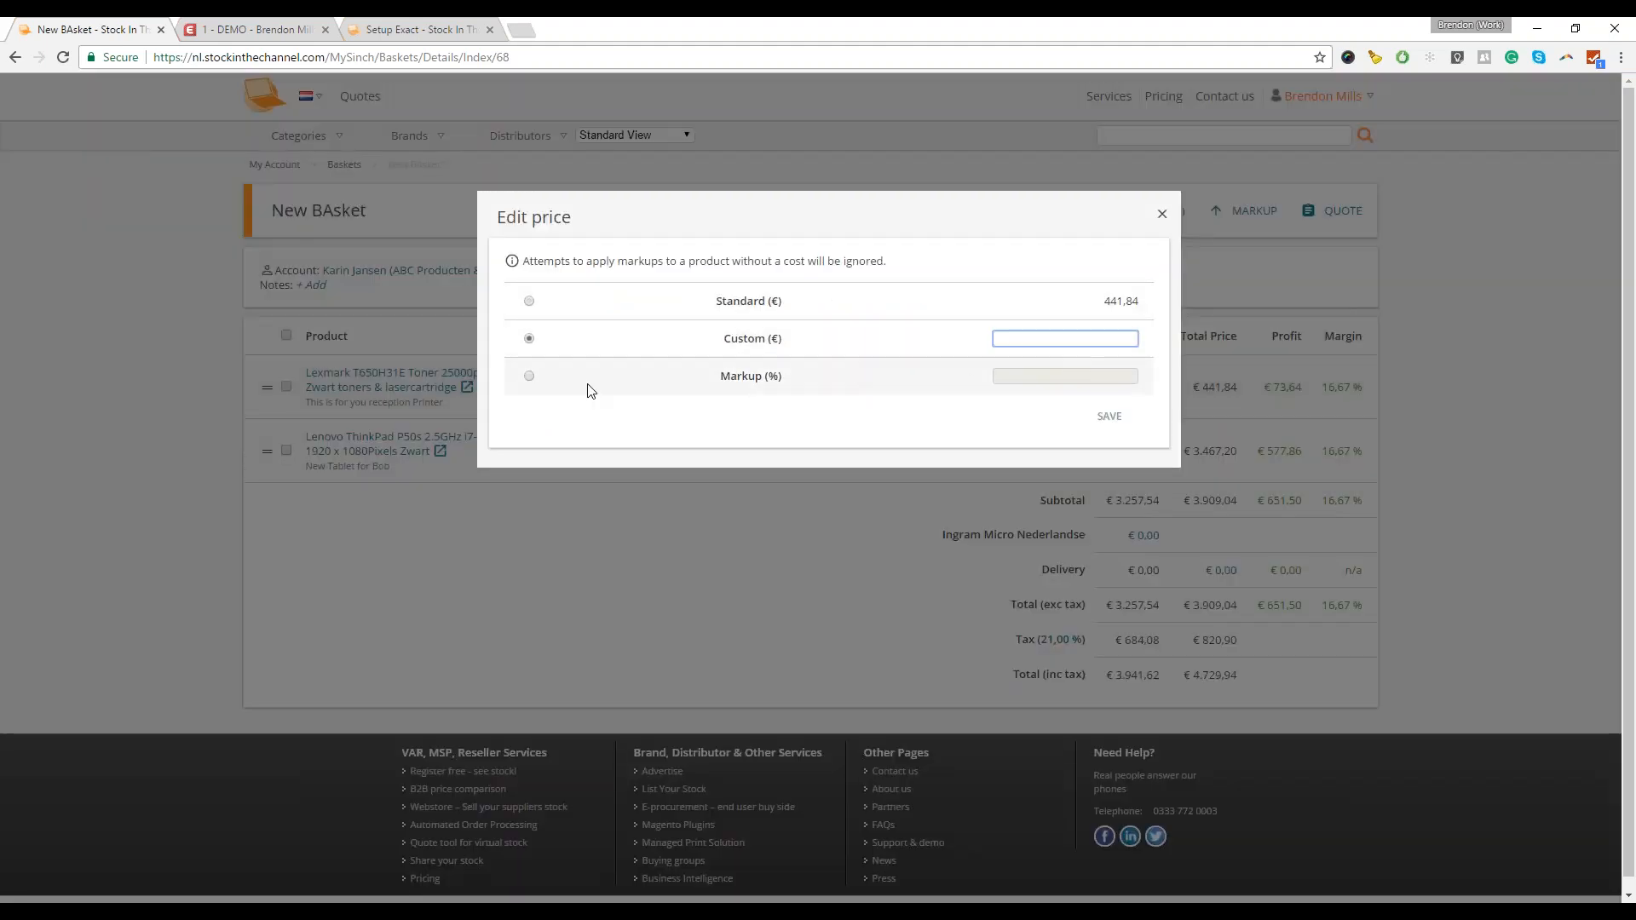
click(529, 376)
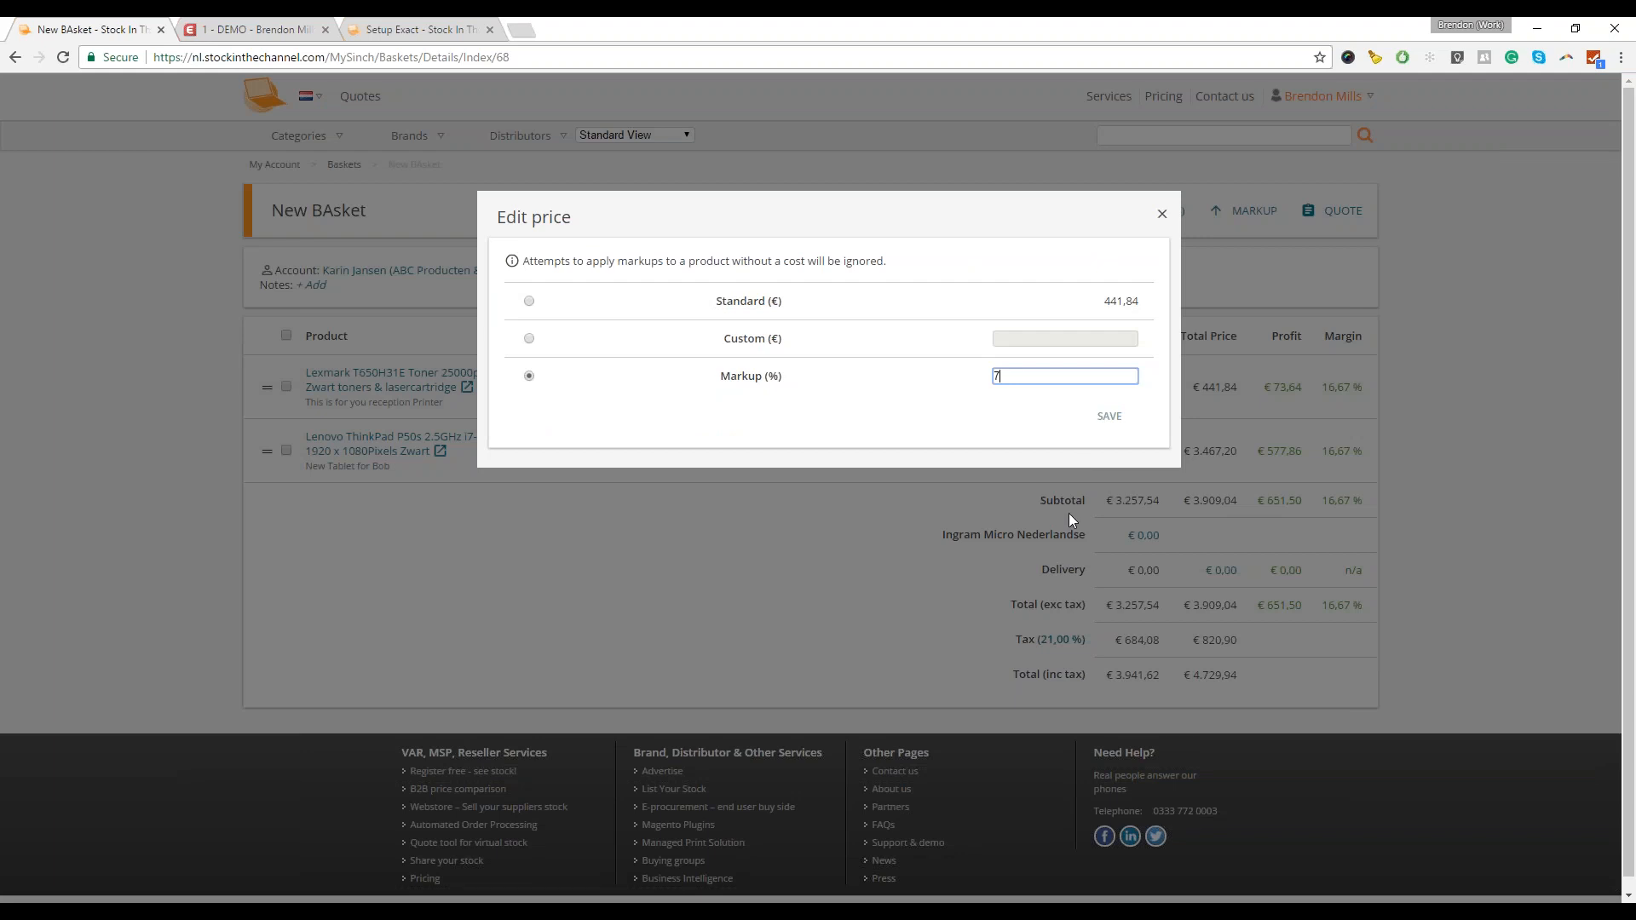
click(1110, 416)
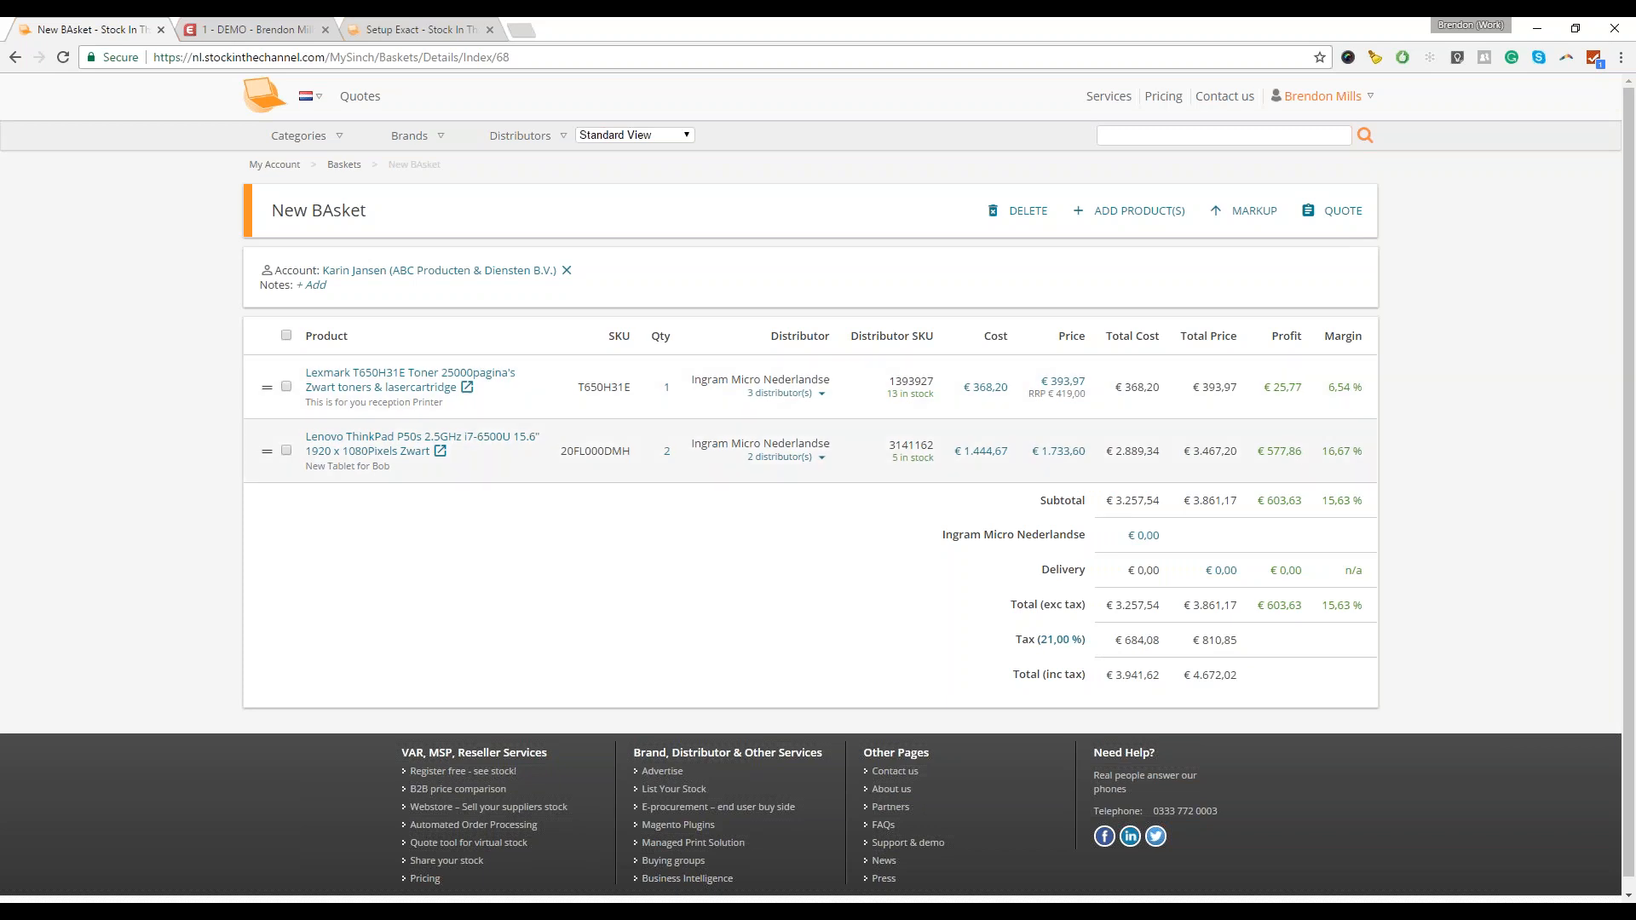
- Set the basket's delivery price to € 10,00 and create a new quote from it
click(1211, 571)
text(10)
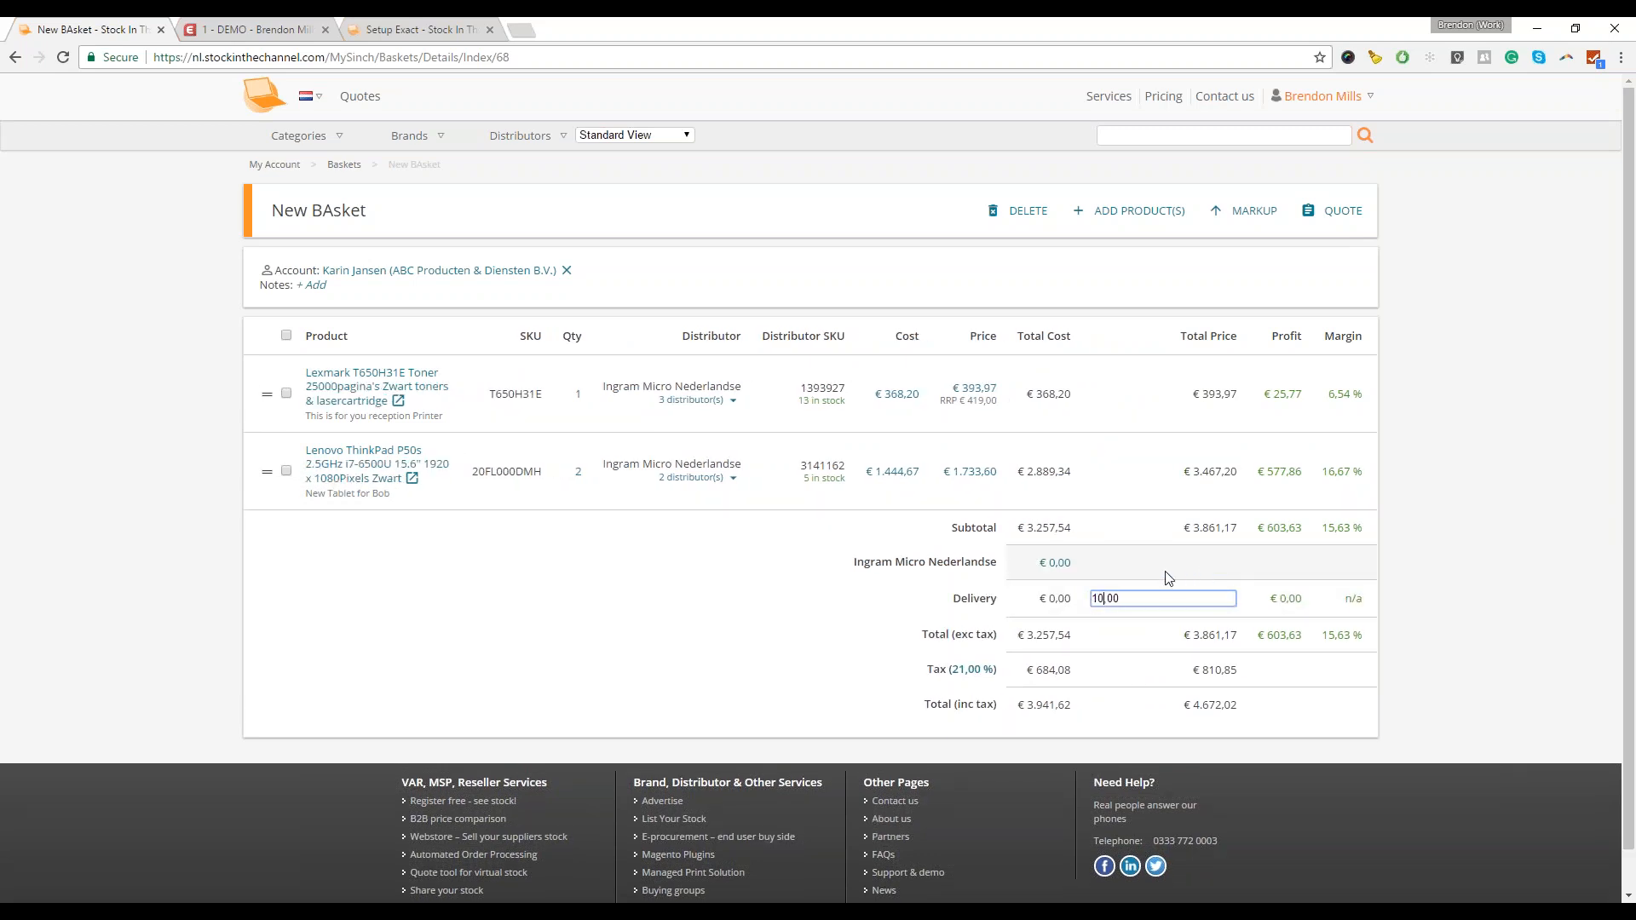
click(677, 631)
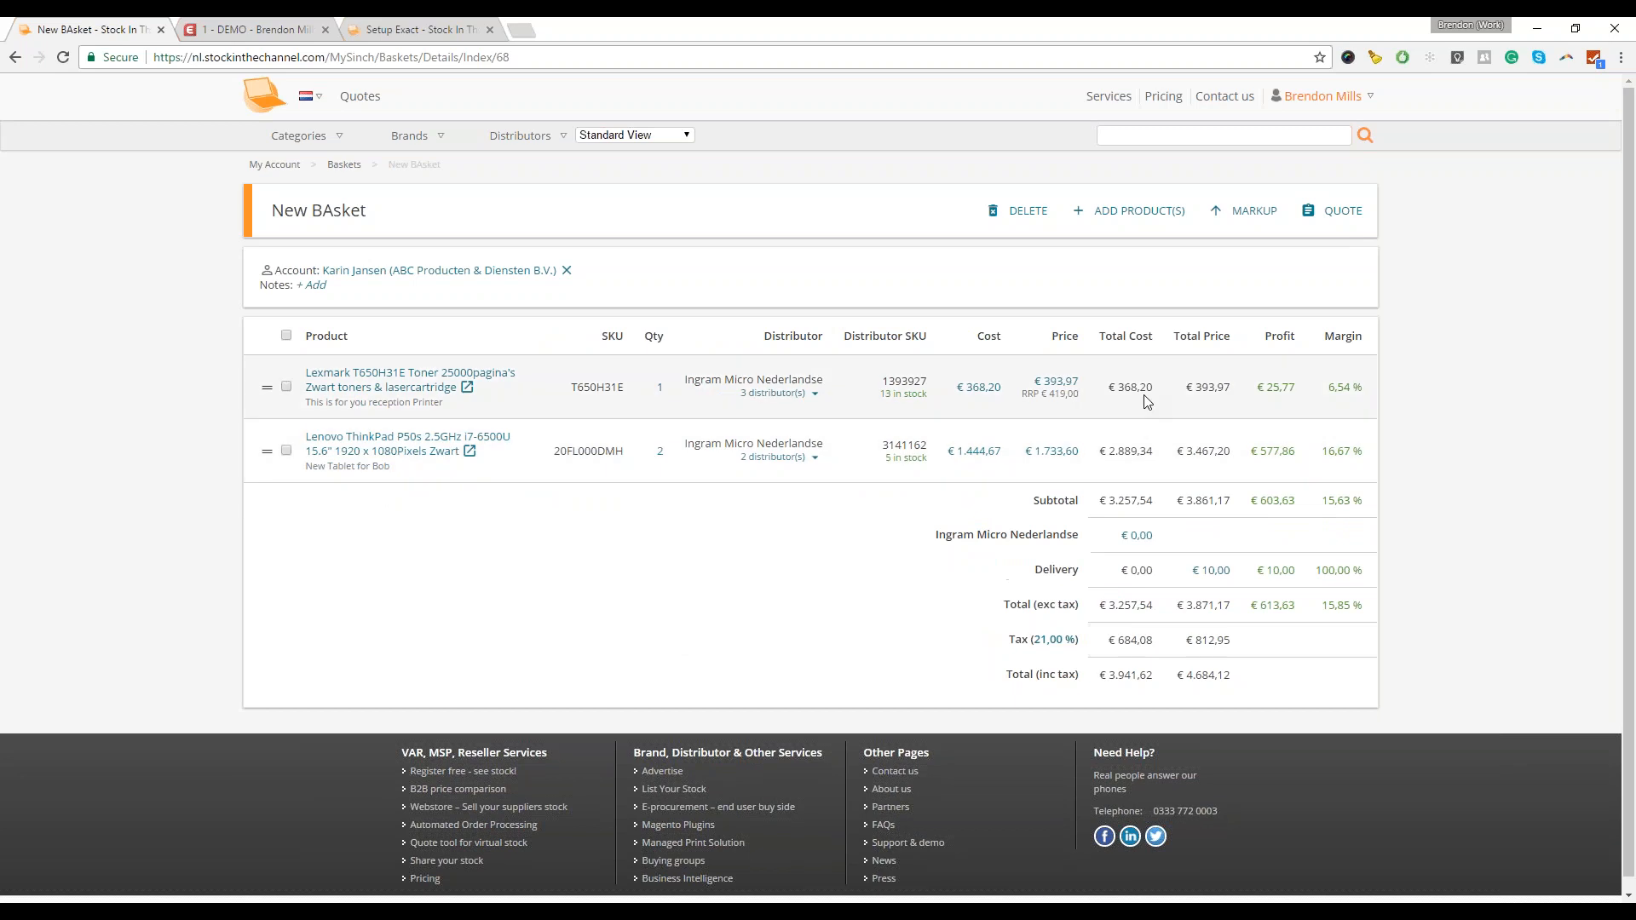
click(1344, 212)
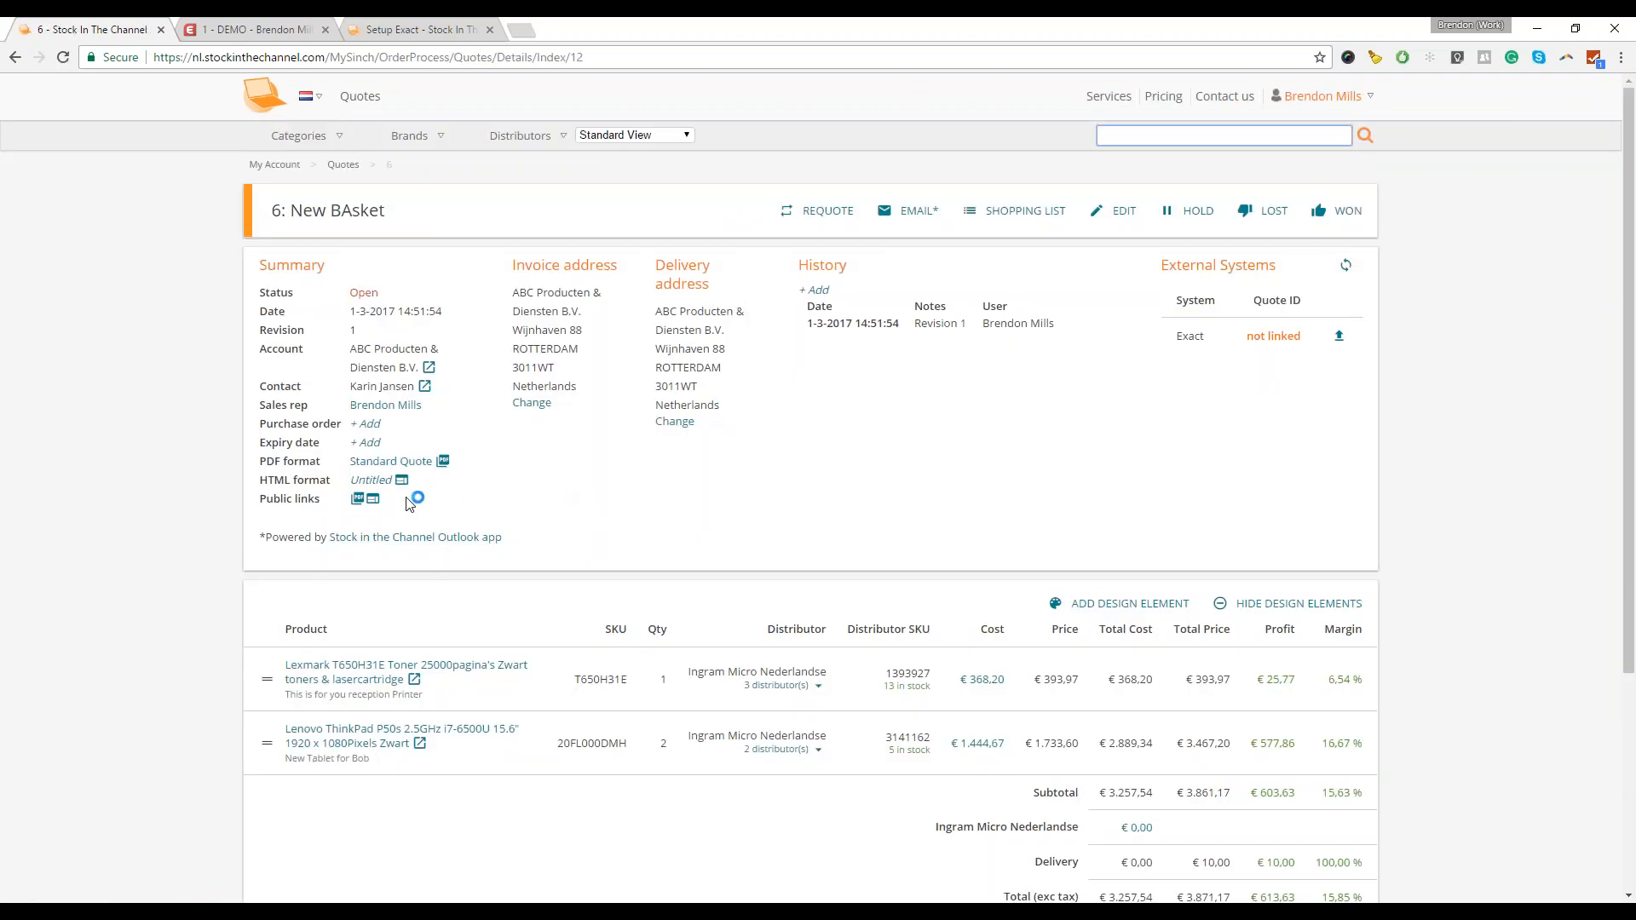
- Review the quote's Standard Quote PDF and the product page linked from its Lexmark toner line, and close the PDF
click(443, 461)
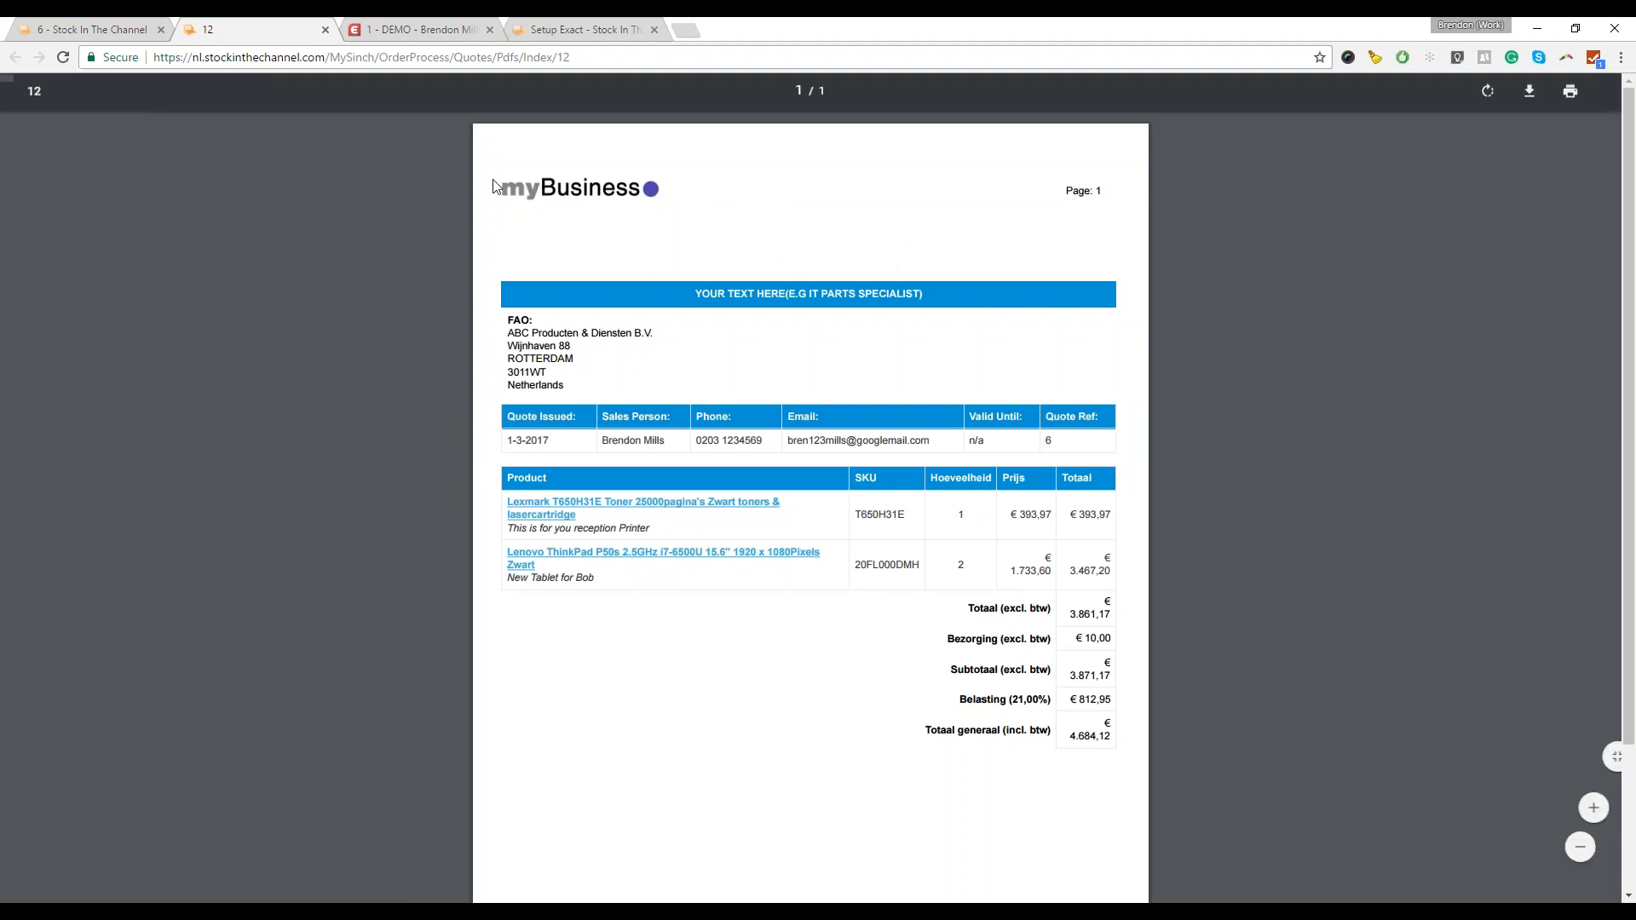
drag(683, 300, 934, 291)
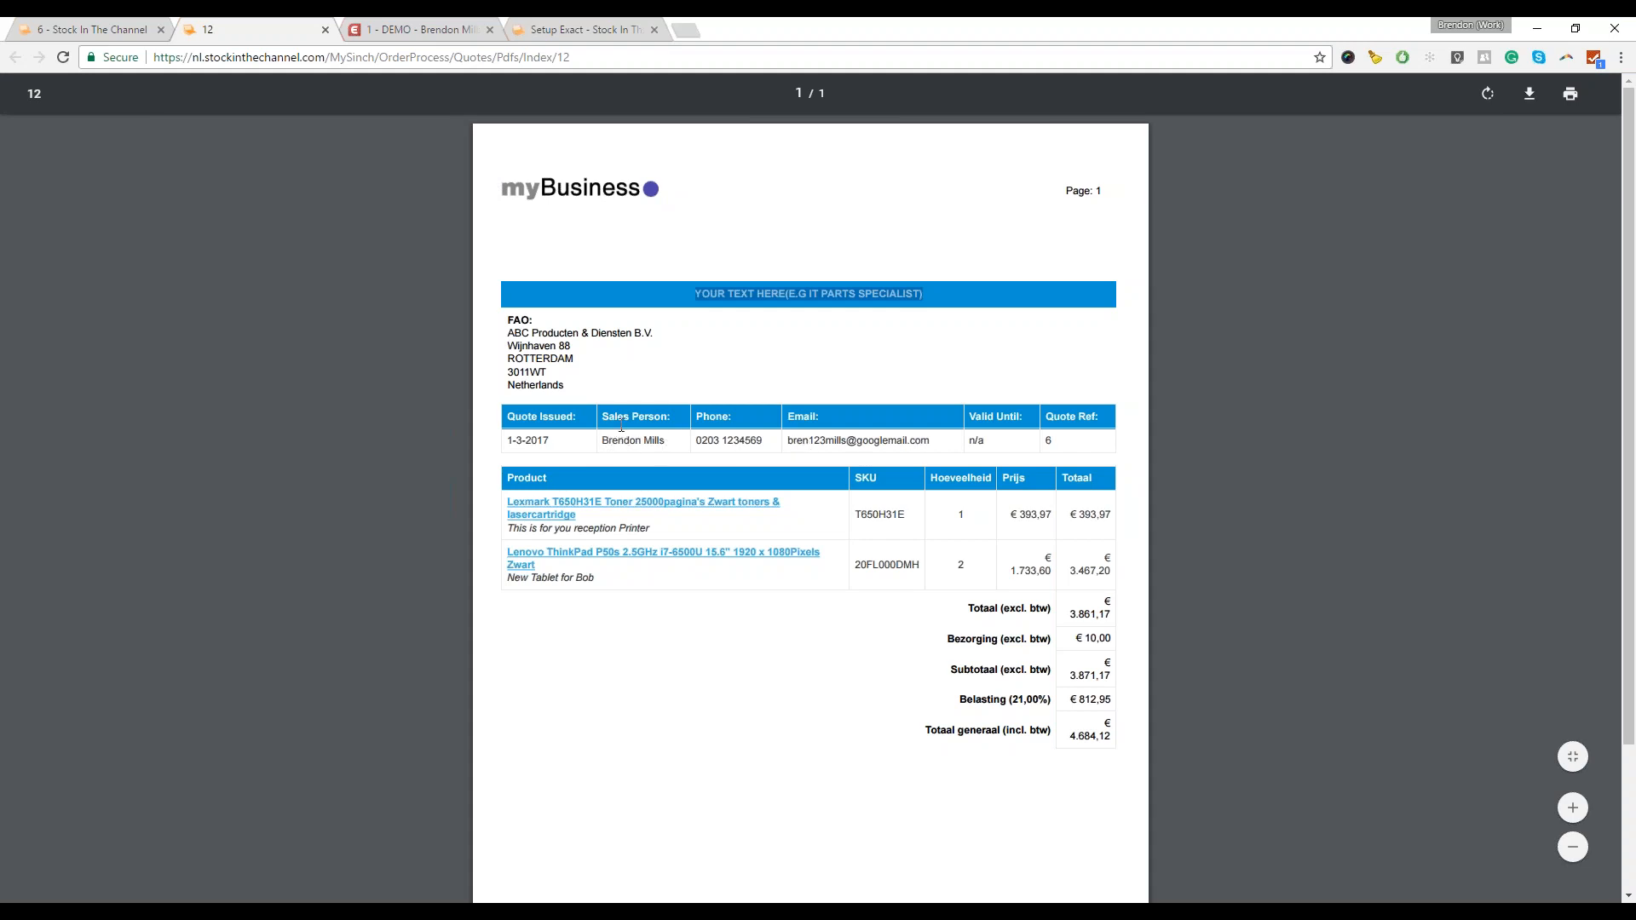
click(566, 511)
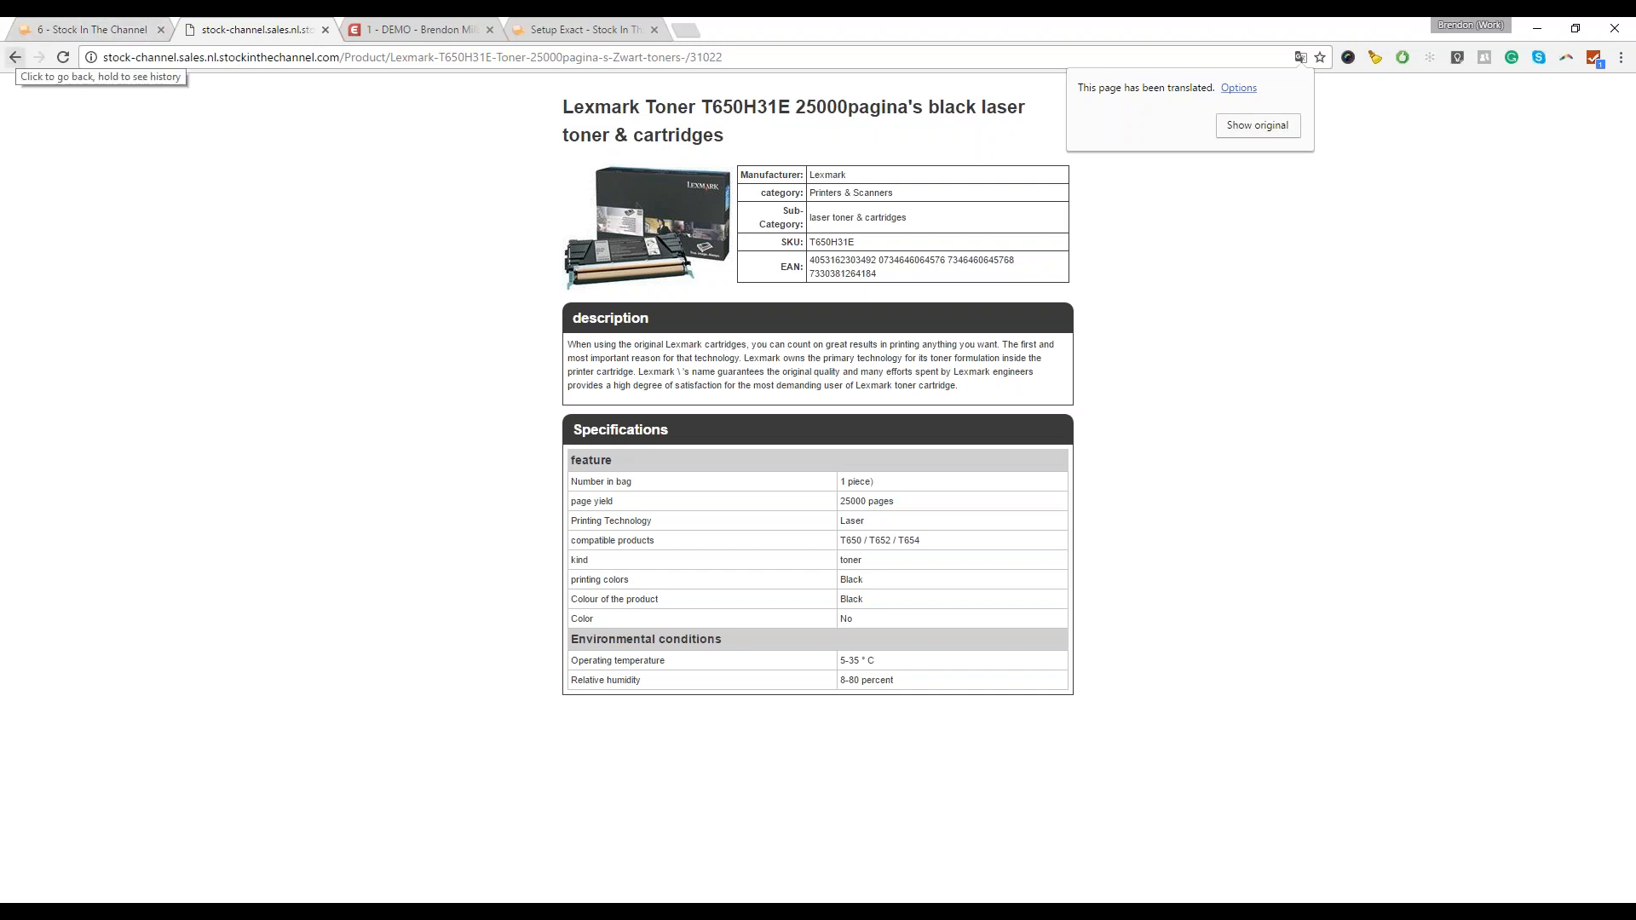
click(15, 58)
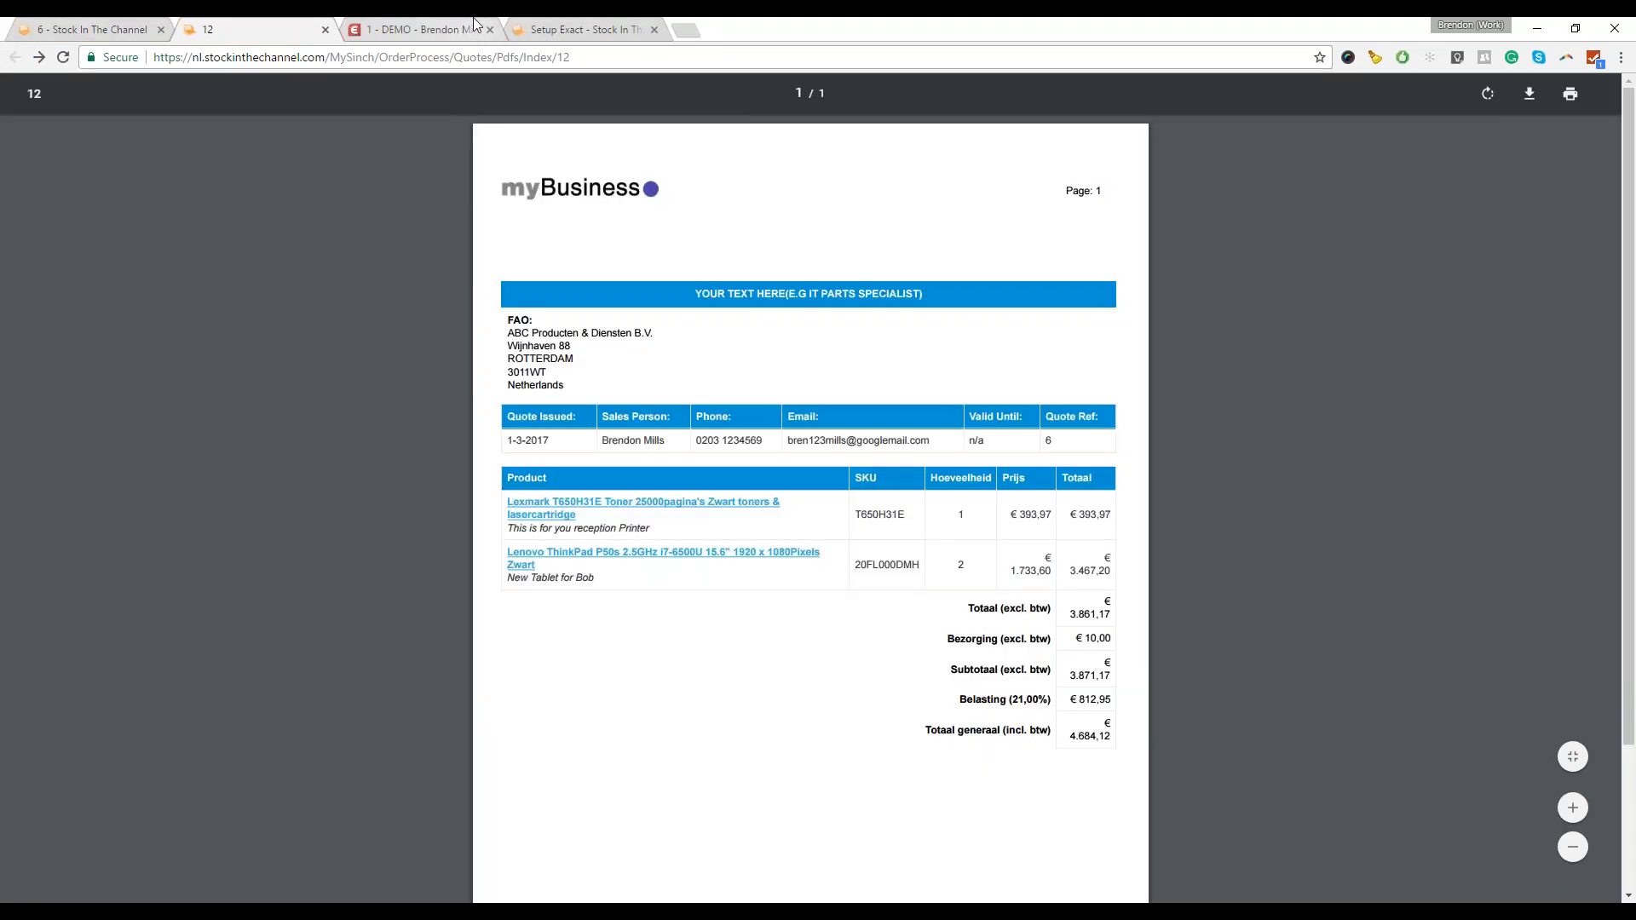
middle_click(230, 34)
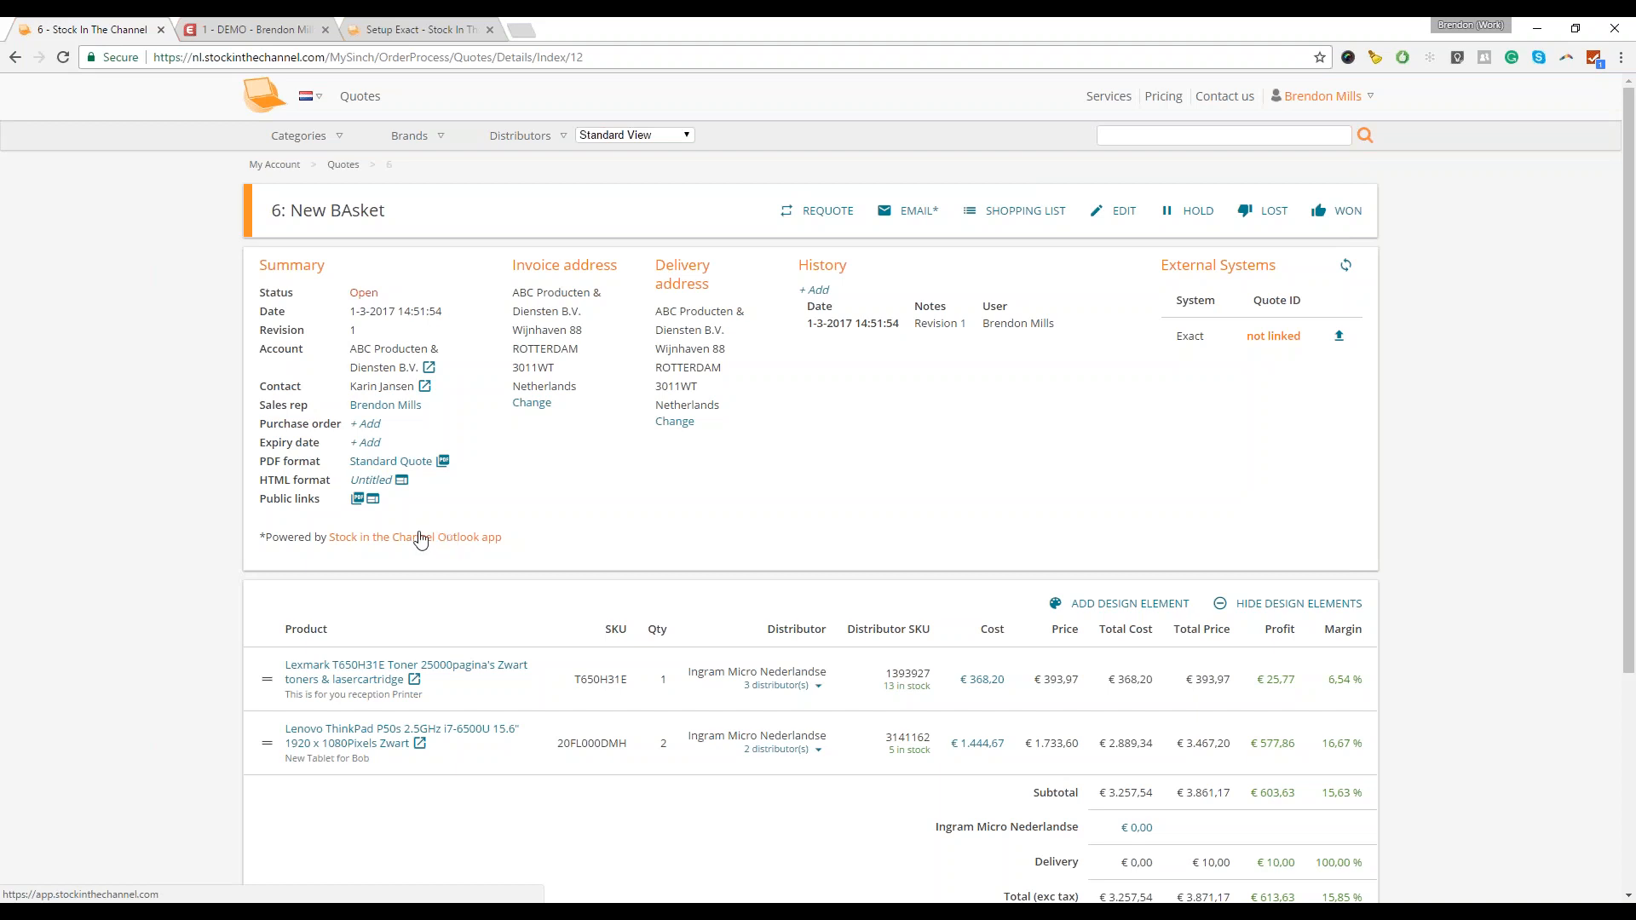
- Look at the Stock in the Channel Outlook app's download page and return to the quote
click(370, 544)
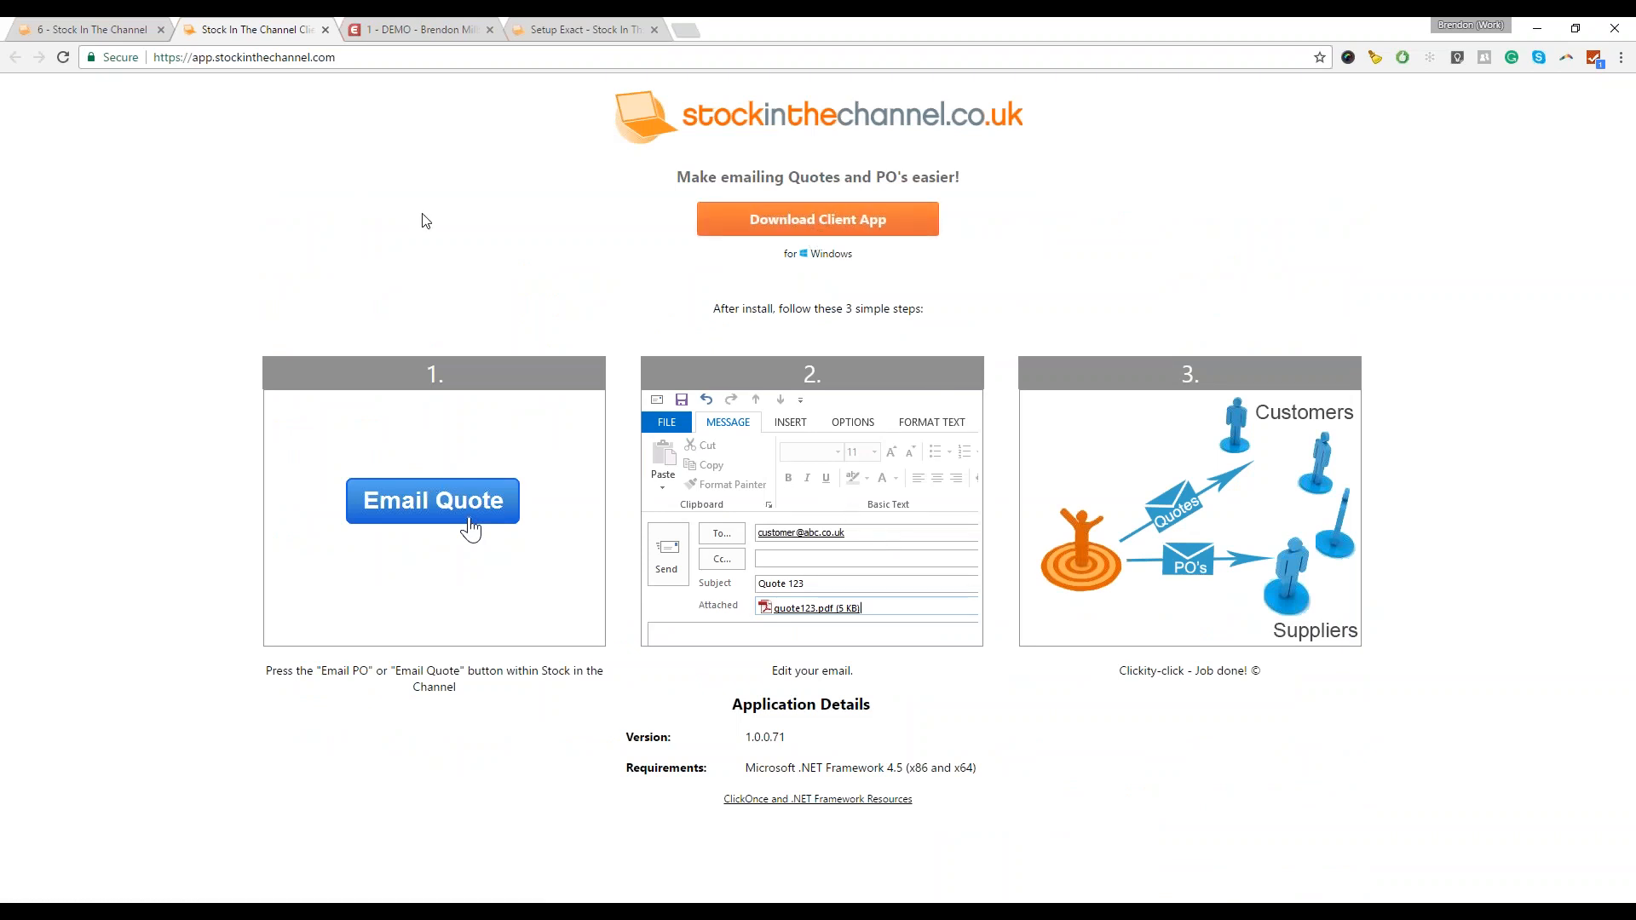
click(107, 29)
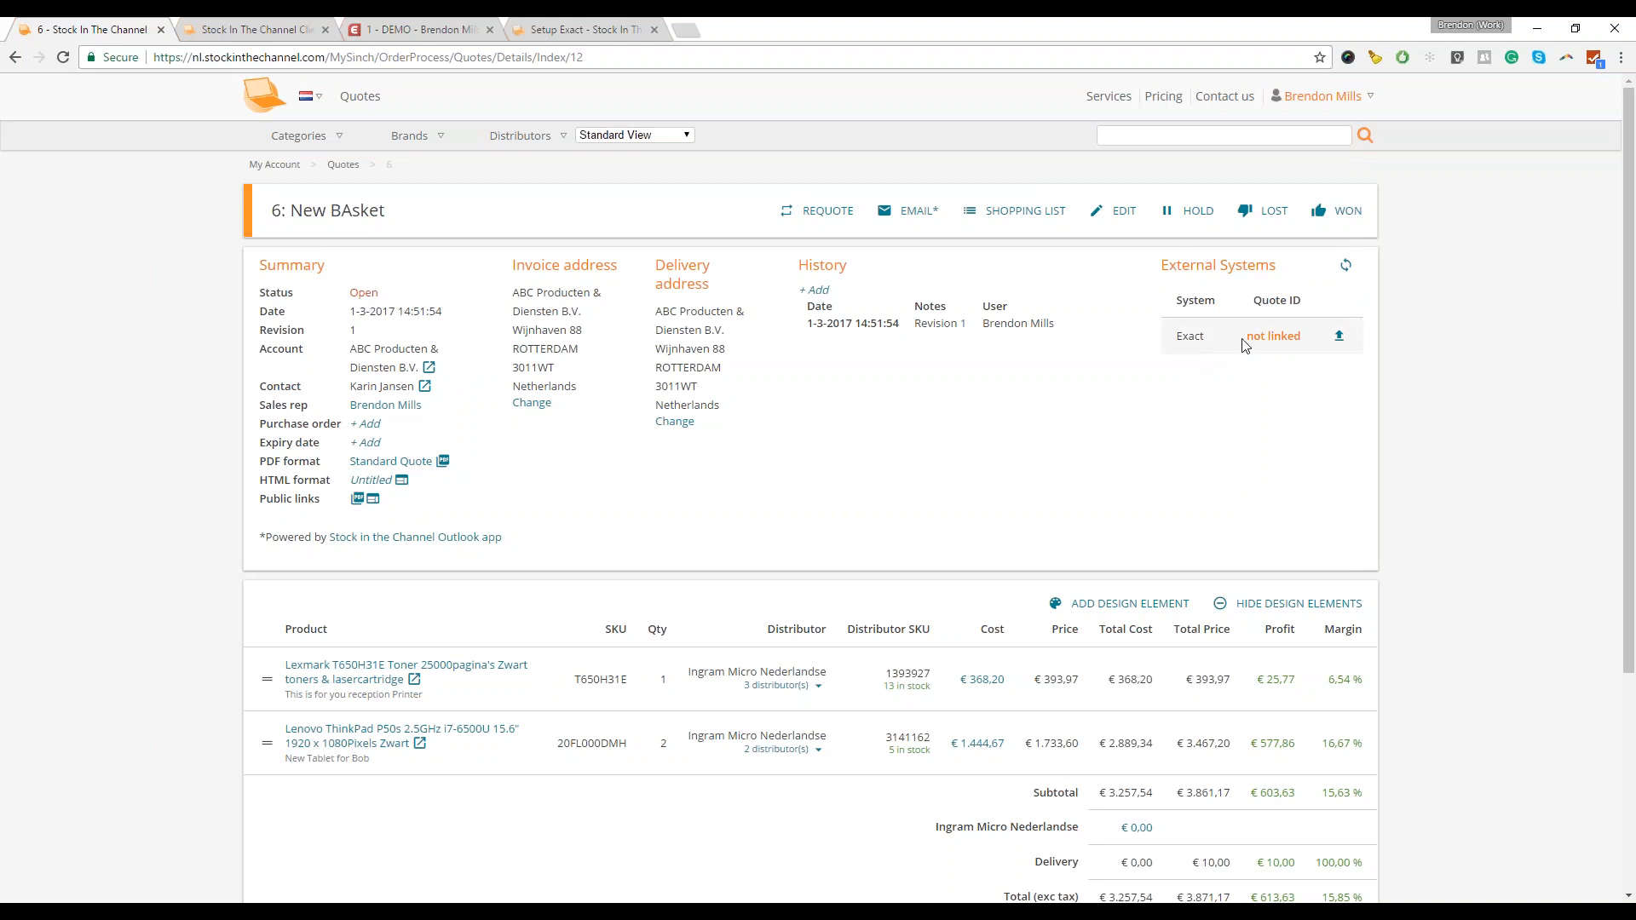
- Export the quote to Exact and open the linked quotation in Exact Online
click(1340, 338)
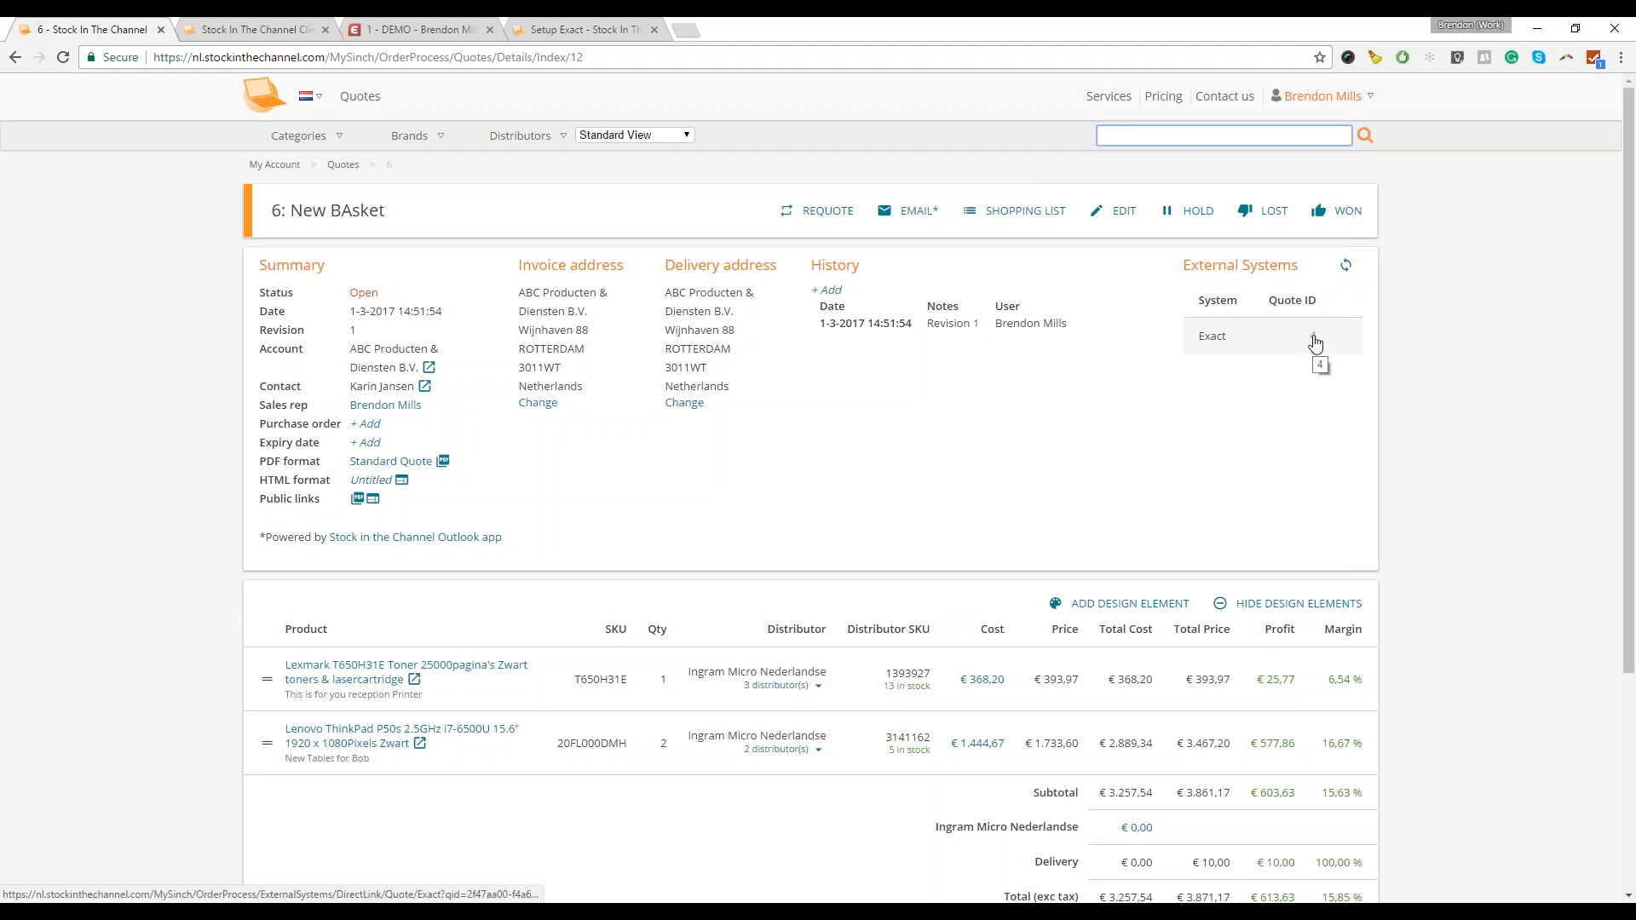
click(1313, 338)
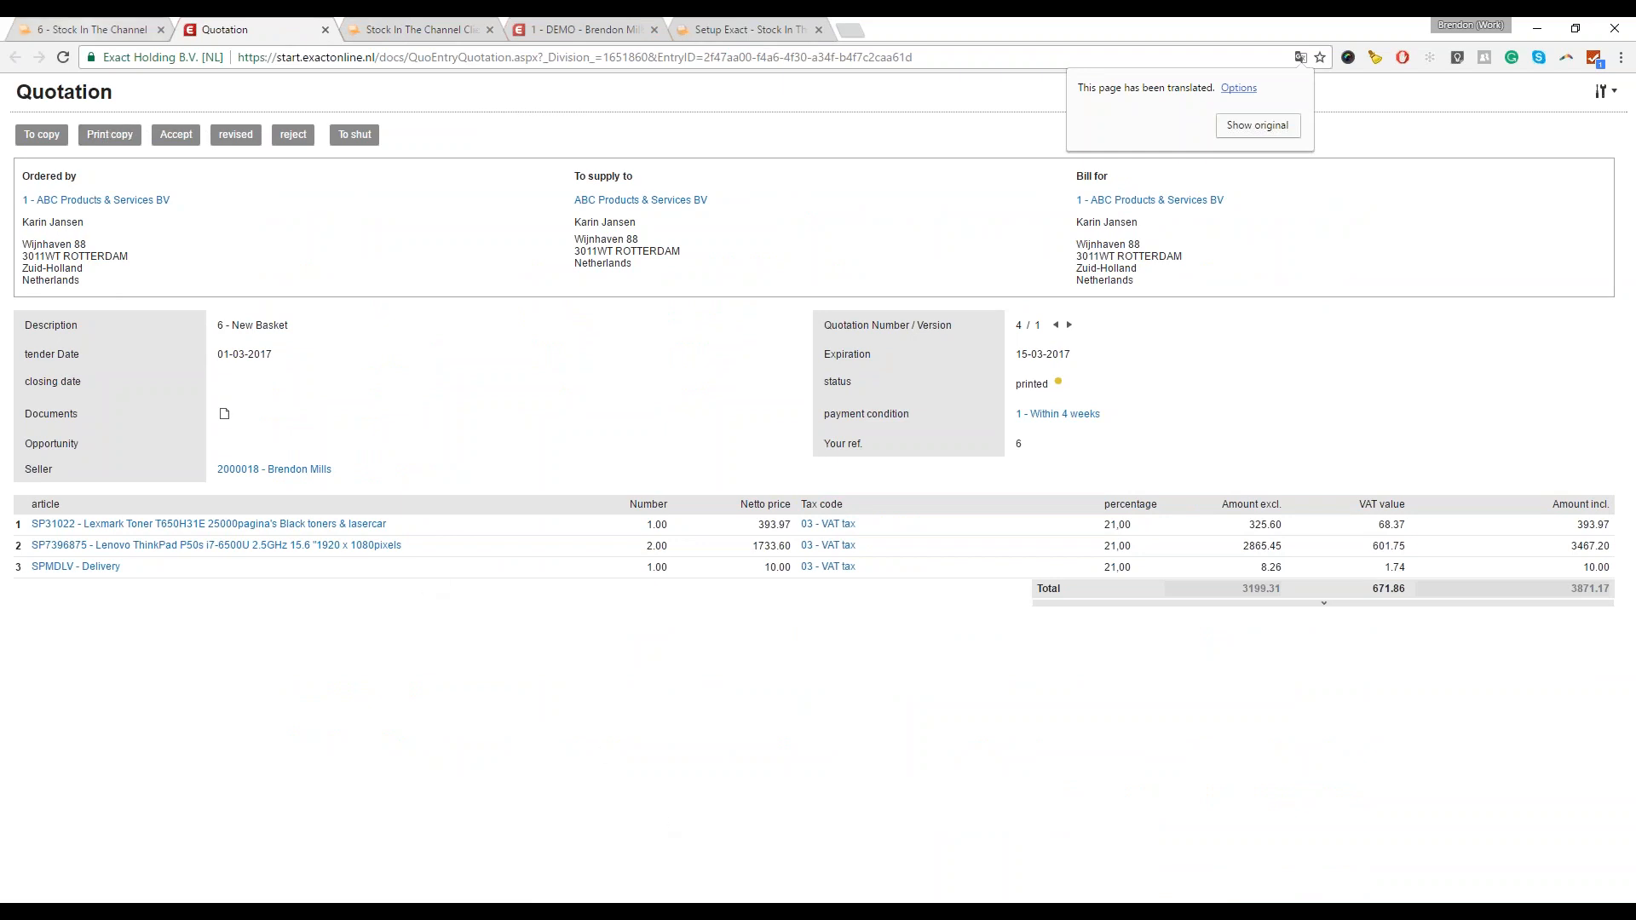
click(83, 29)
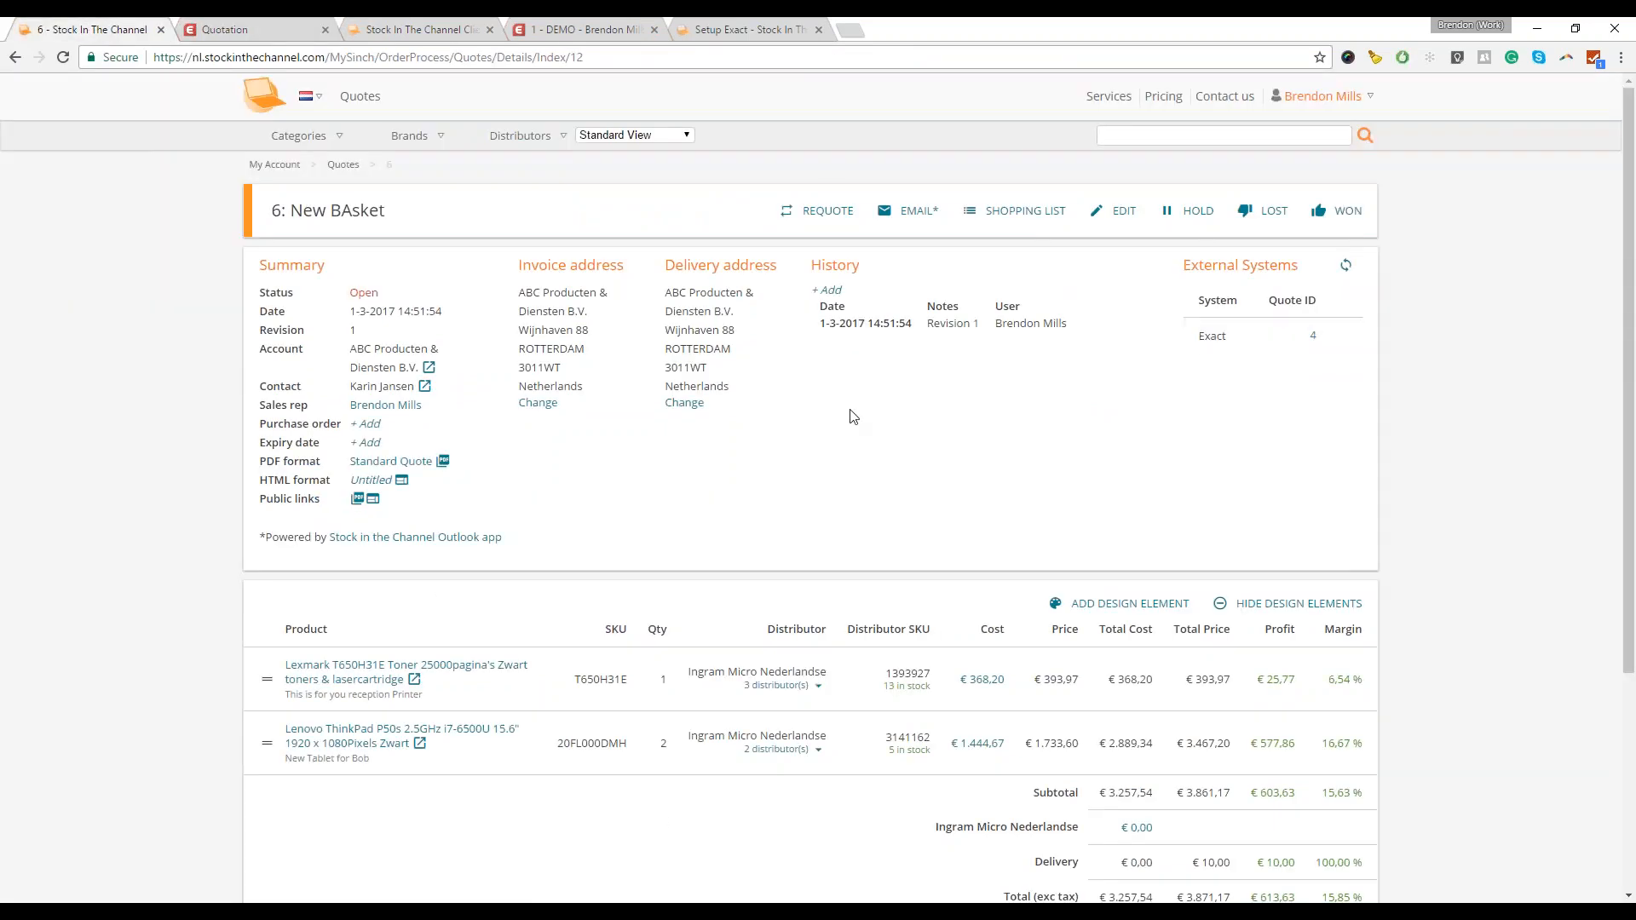
click(239, 32)
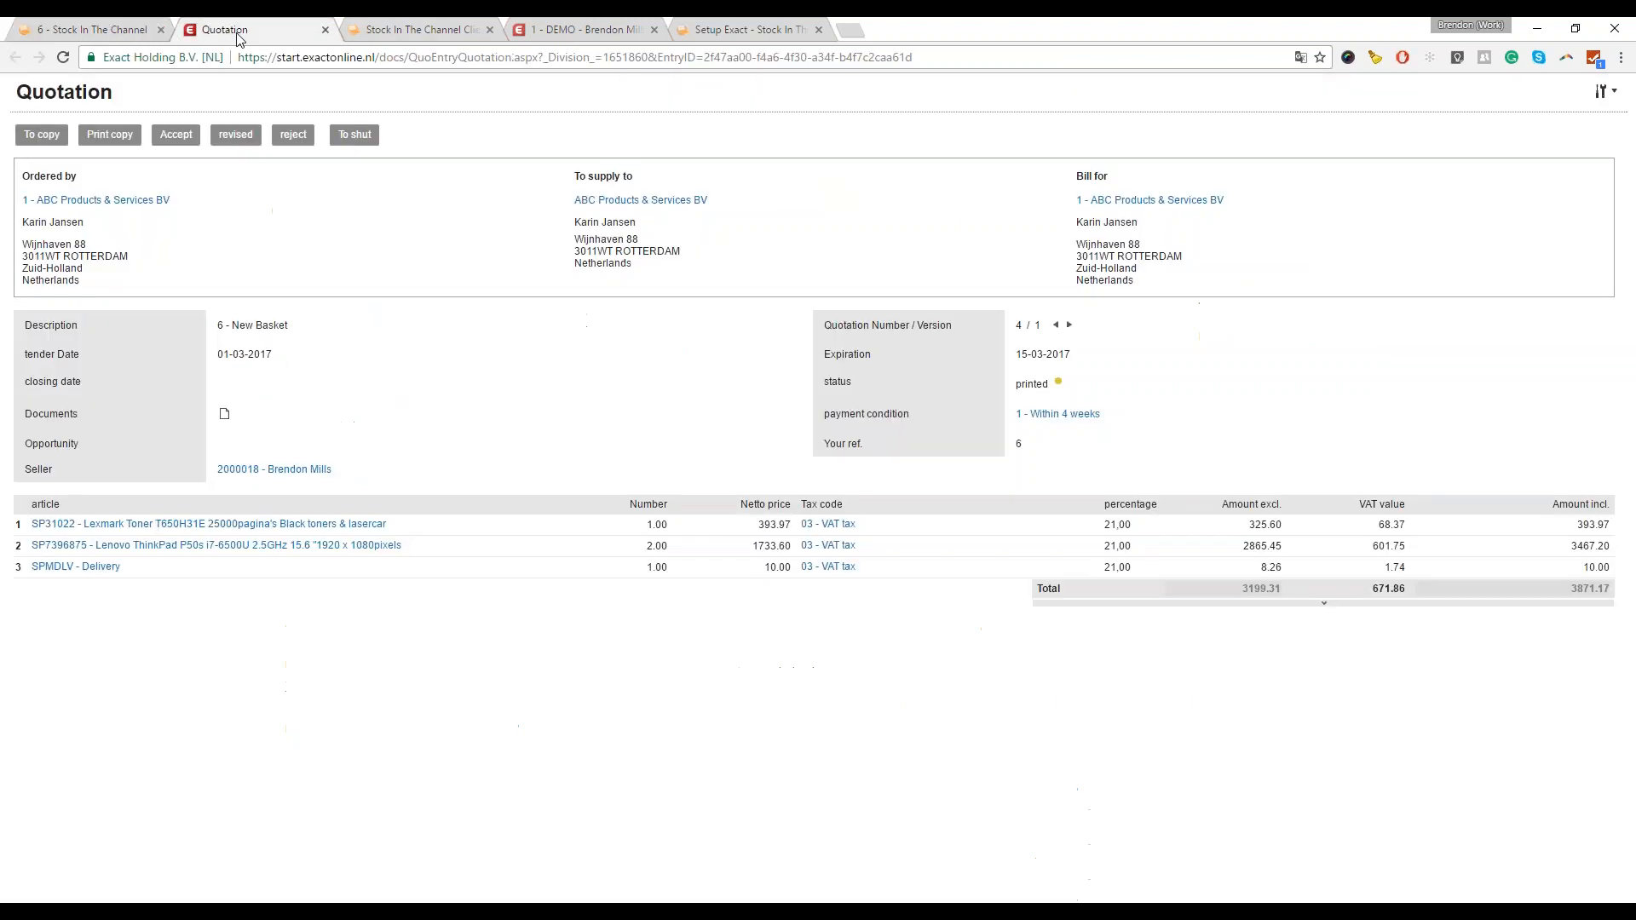
- Examine the quotations in the ABC Products & Services BV customer record in Exact Online
click(597, 29)
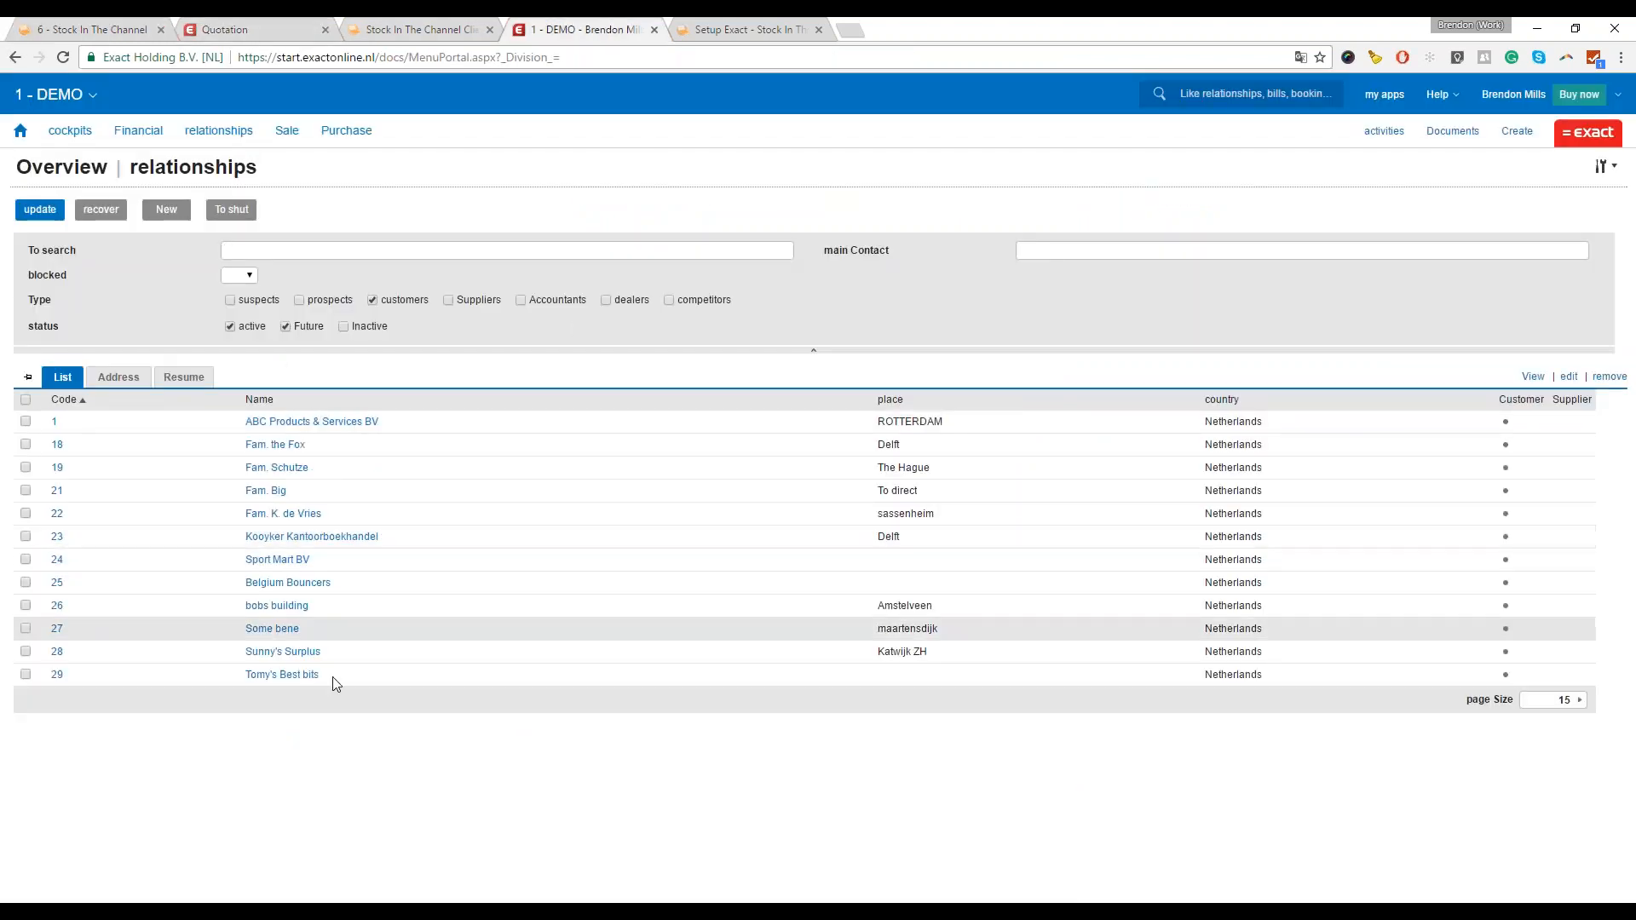
click(275, 428)
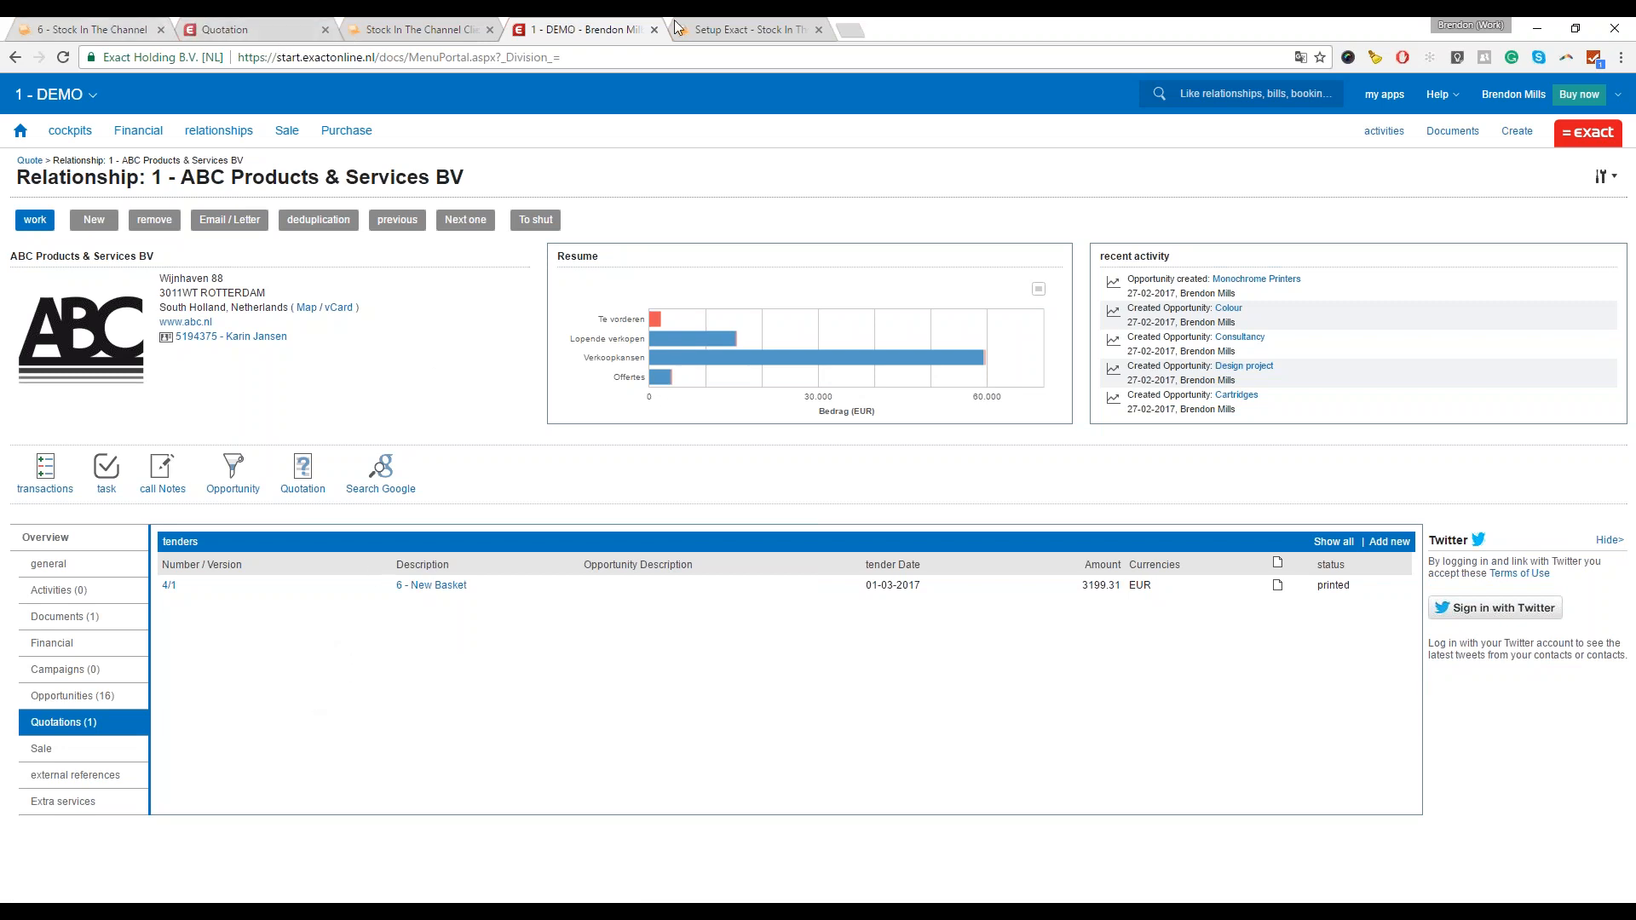
- Close the Exact quotation, Outlook app and Setup Exact pages, and return to the Stock in the Channel quote
click(224, 29)
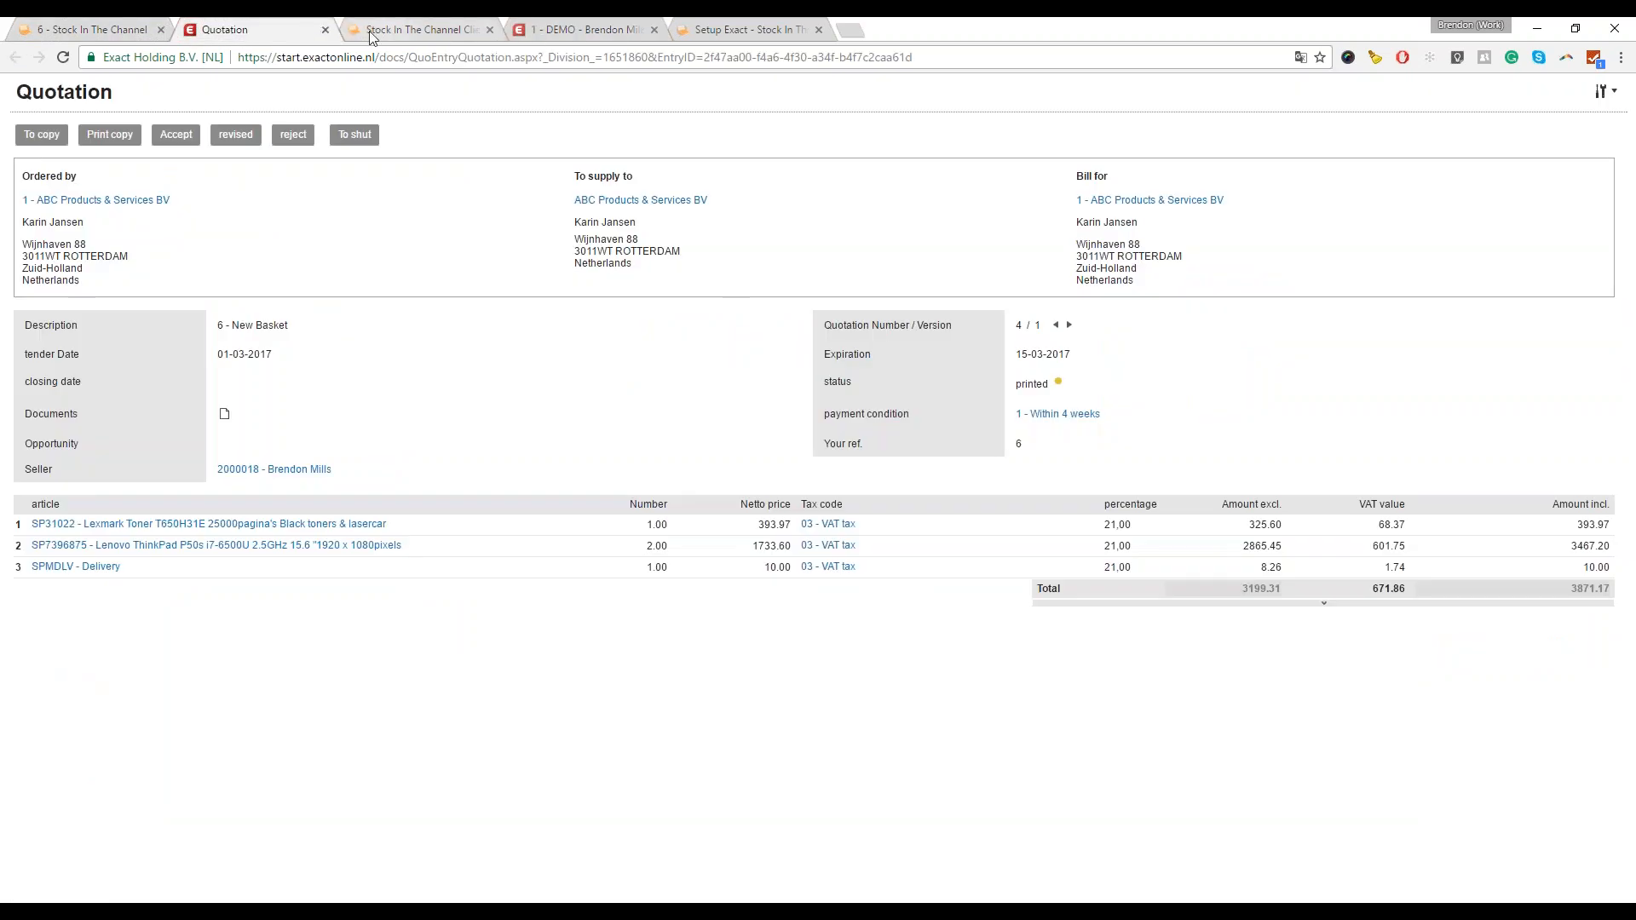
click(325, 30)
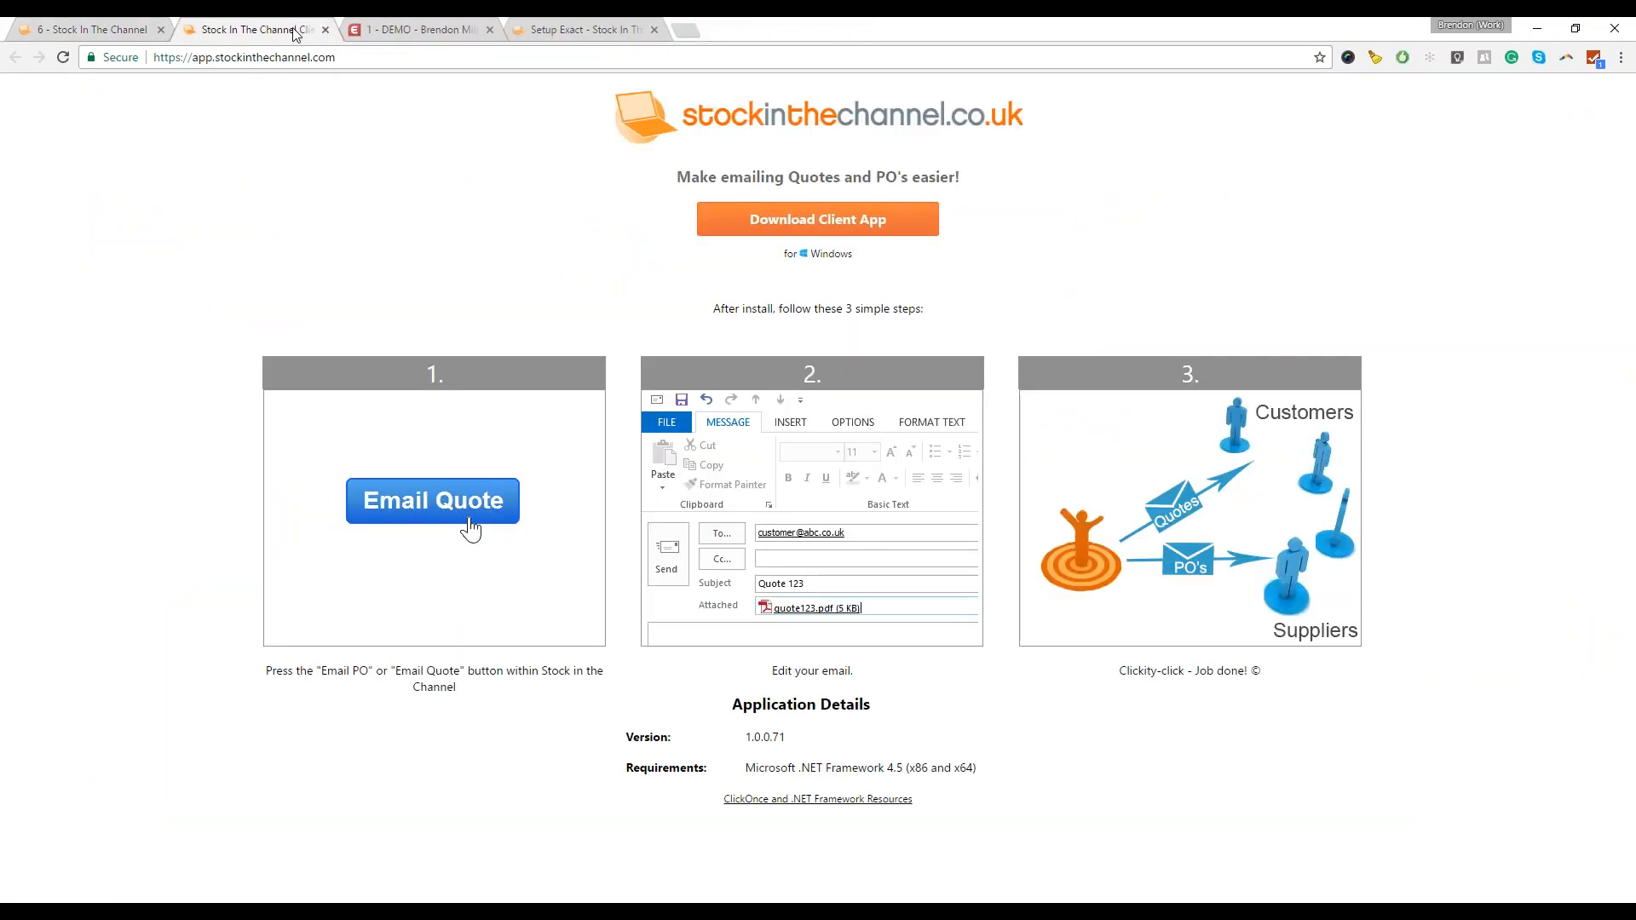
click(325, 30)
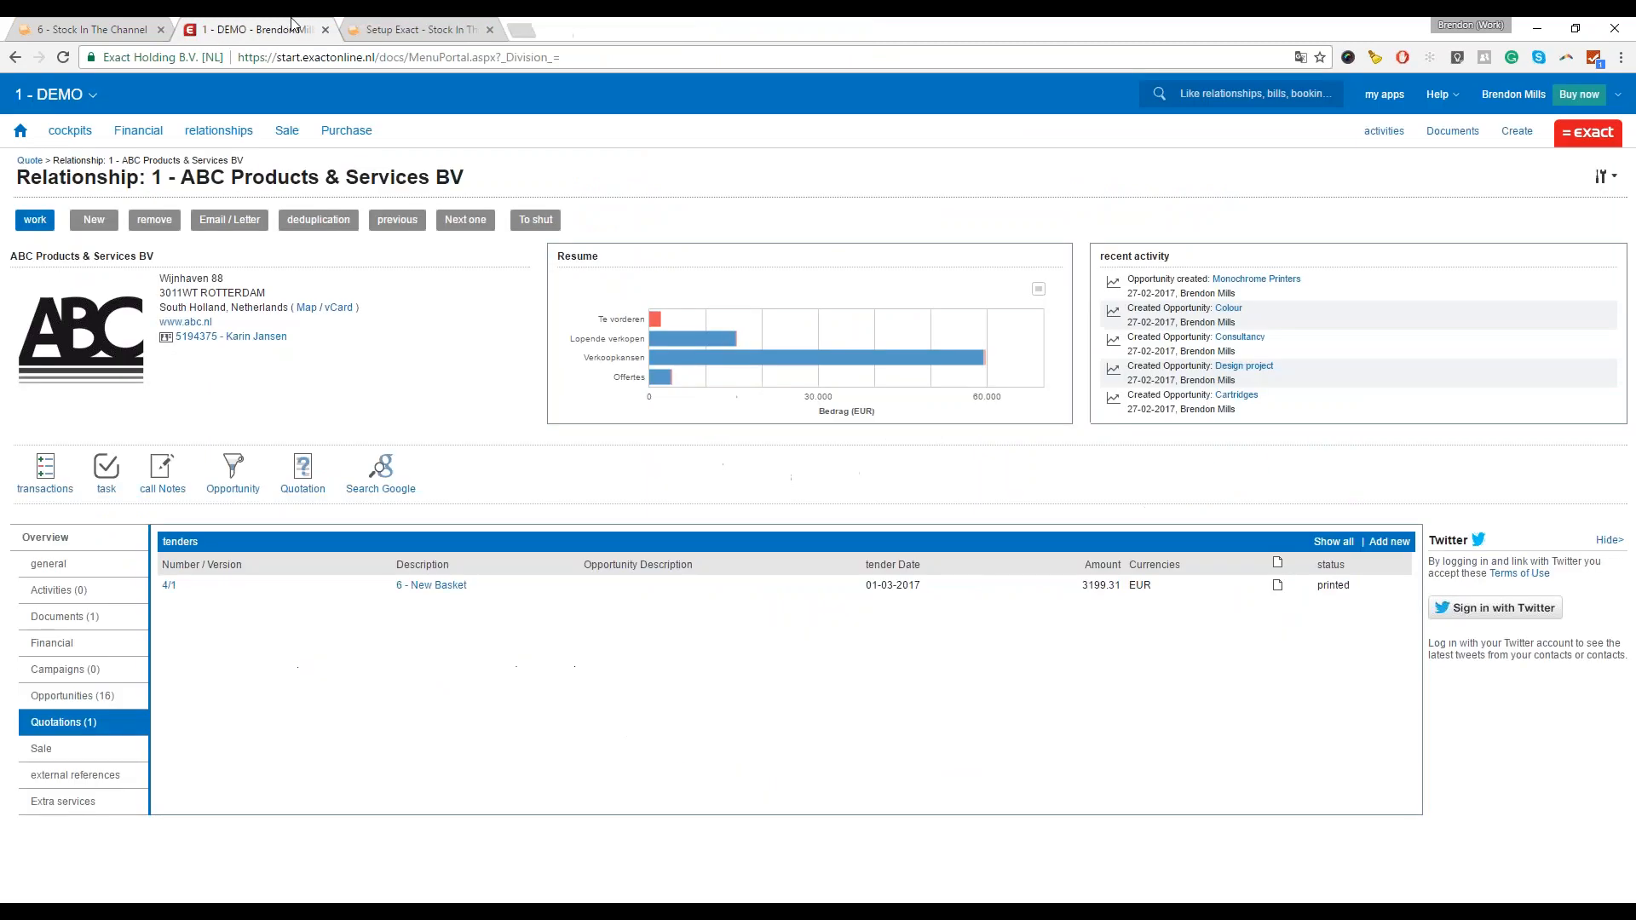
click(415, 25)
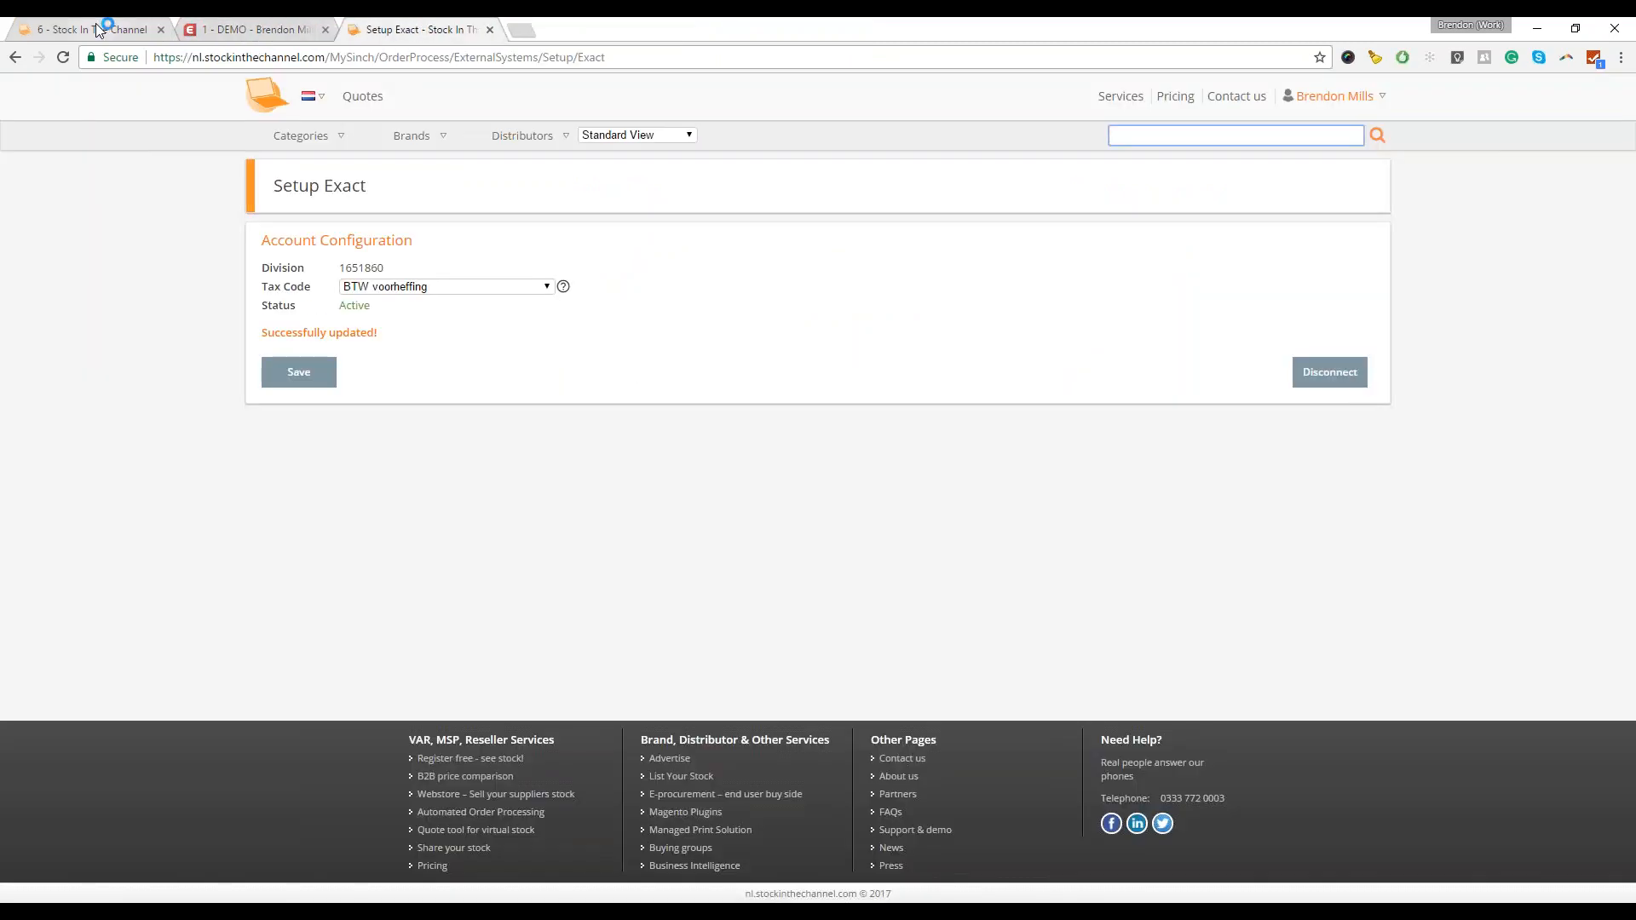
click(490, 30)
click(102, 30)
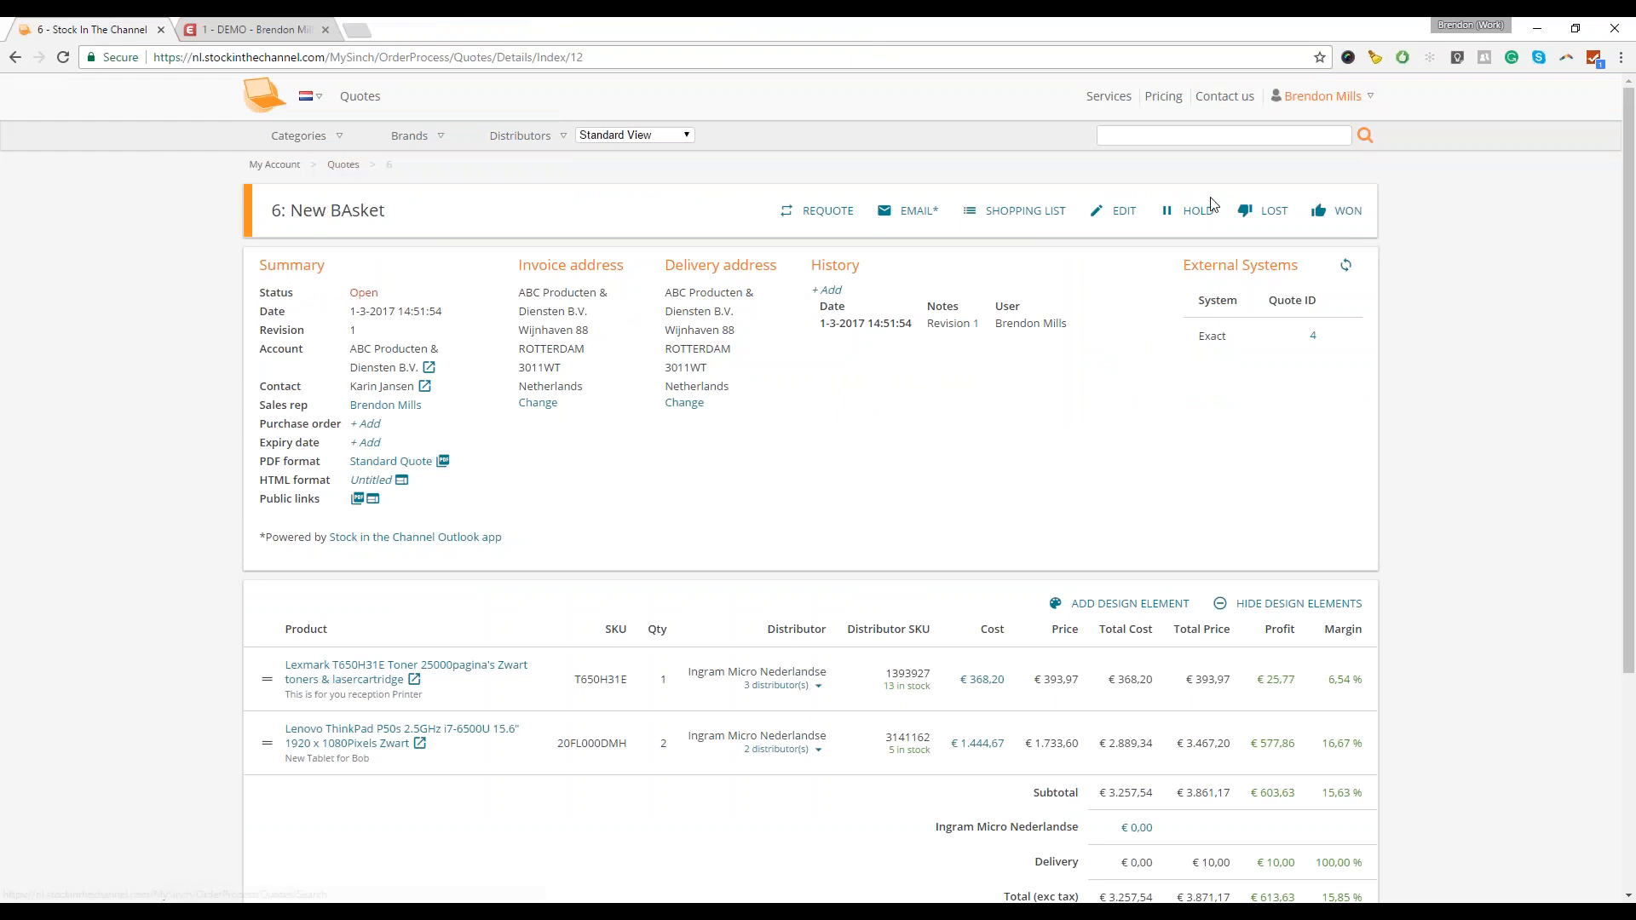
- Try to mark the quote as won
click(1345, 213)
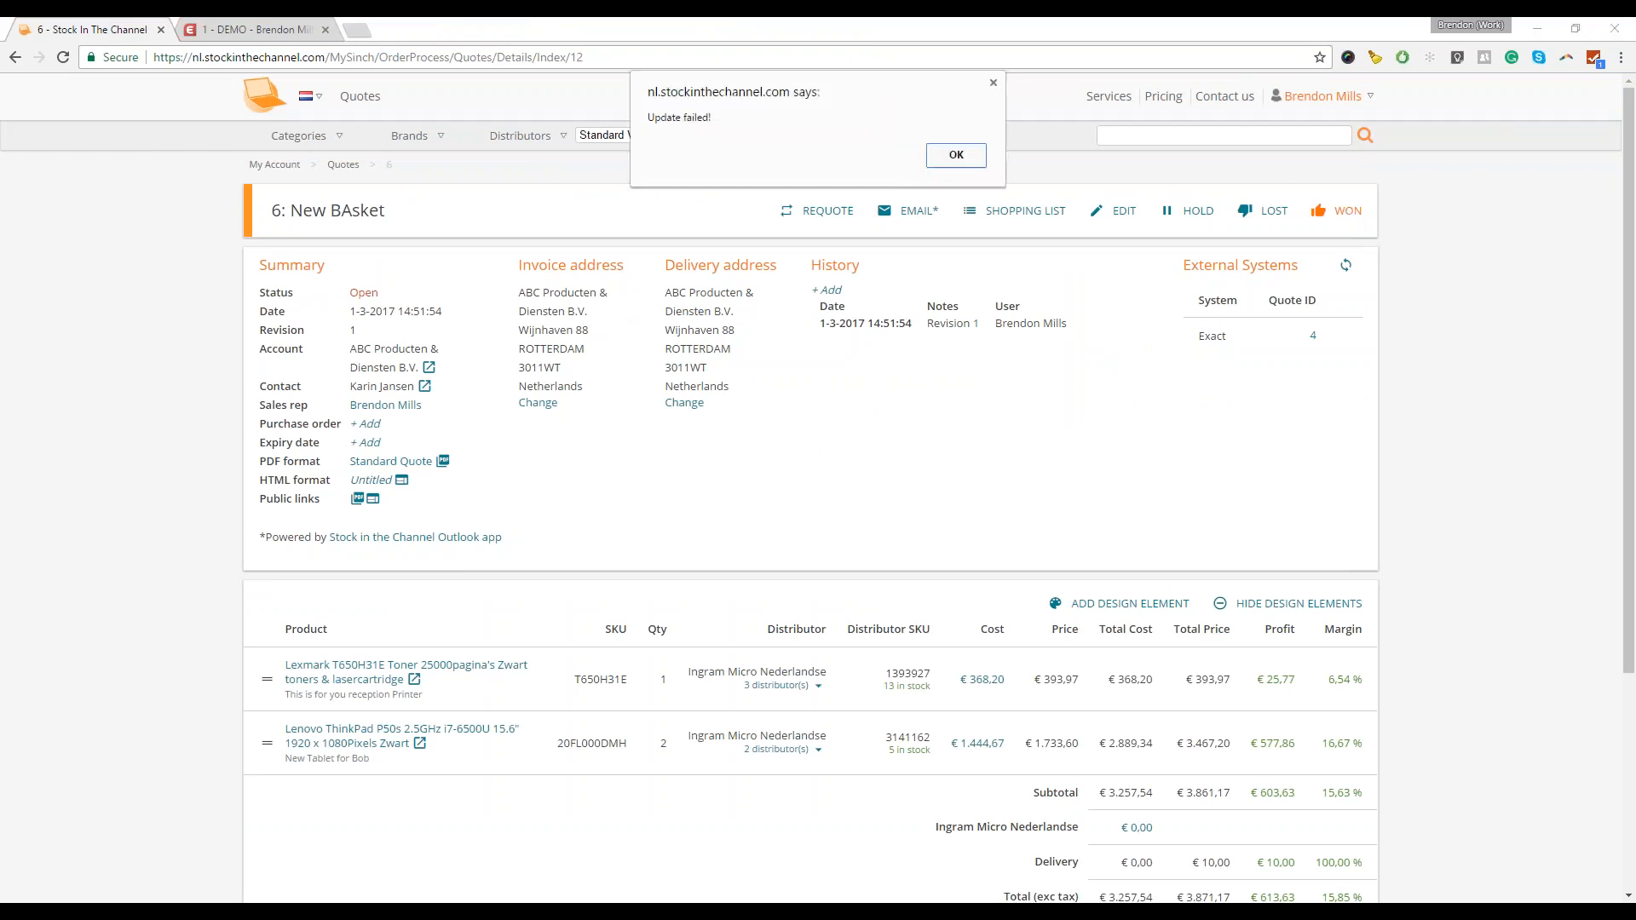
click(955, 155)
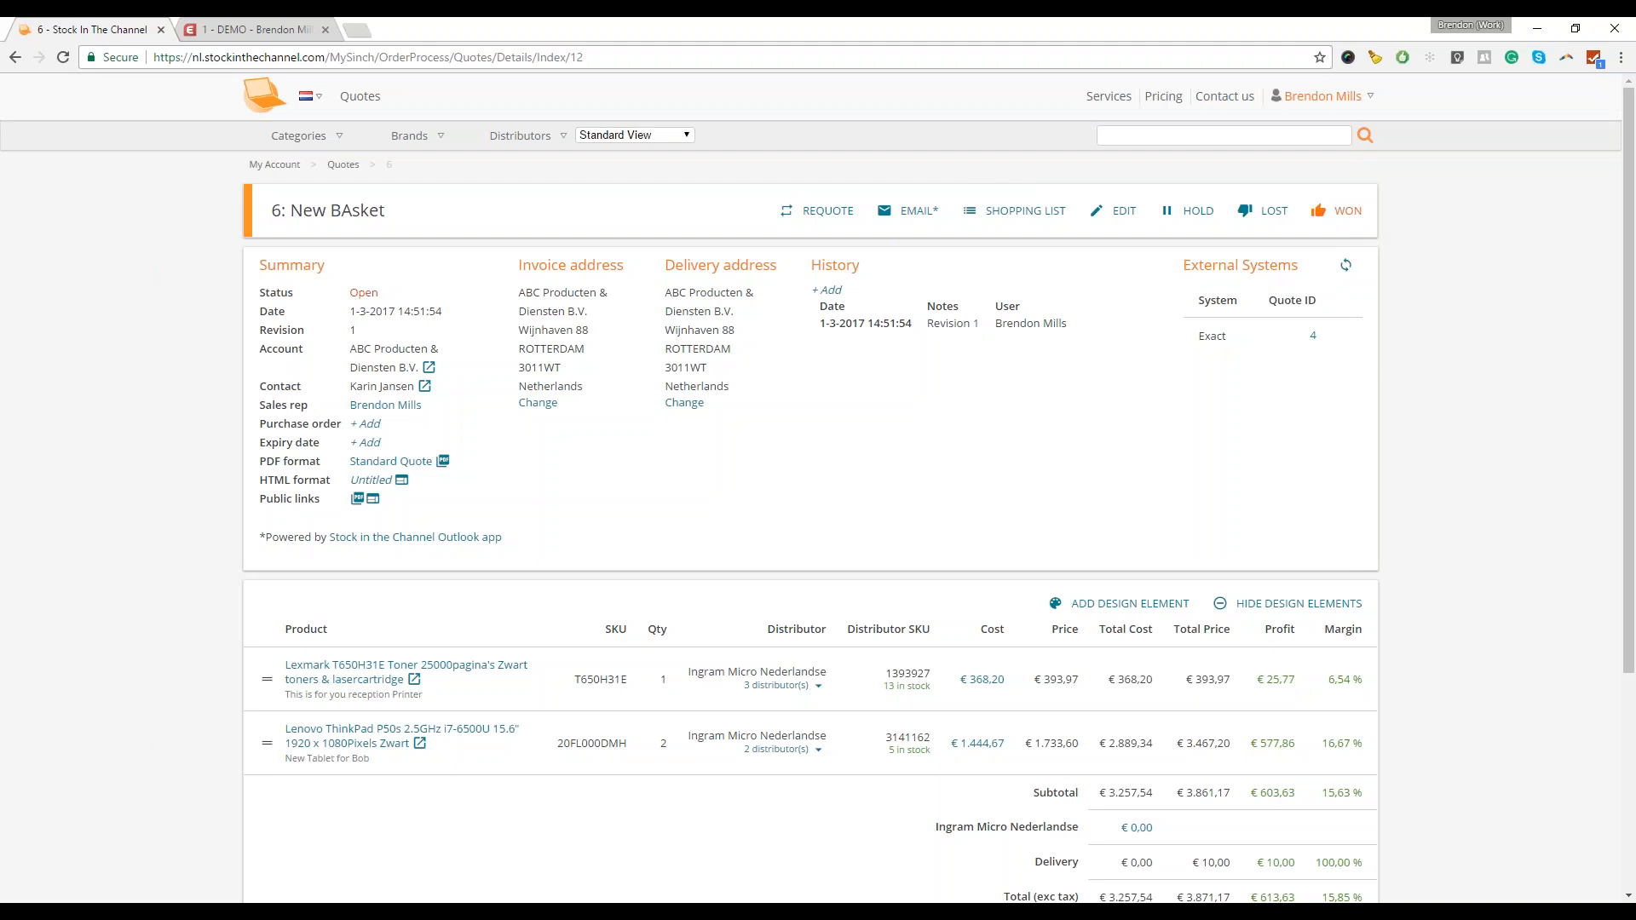
- Mark the New BAsket quote as won, dismissing the update messages
click(1344, 212)
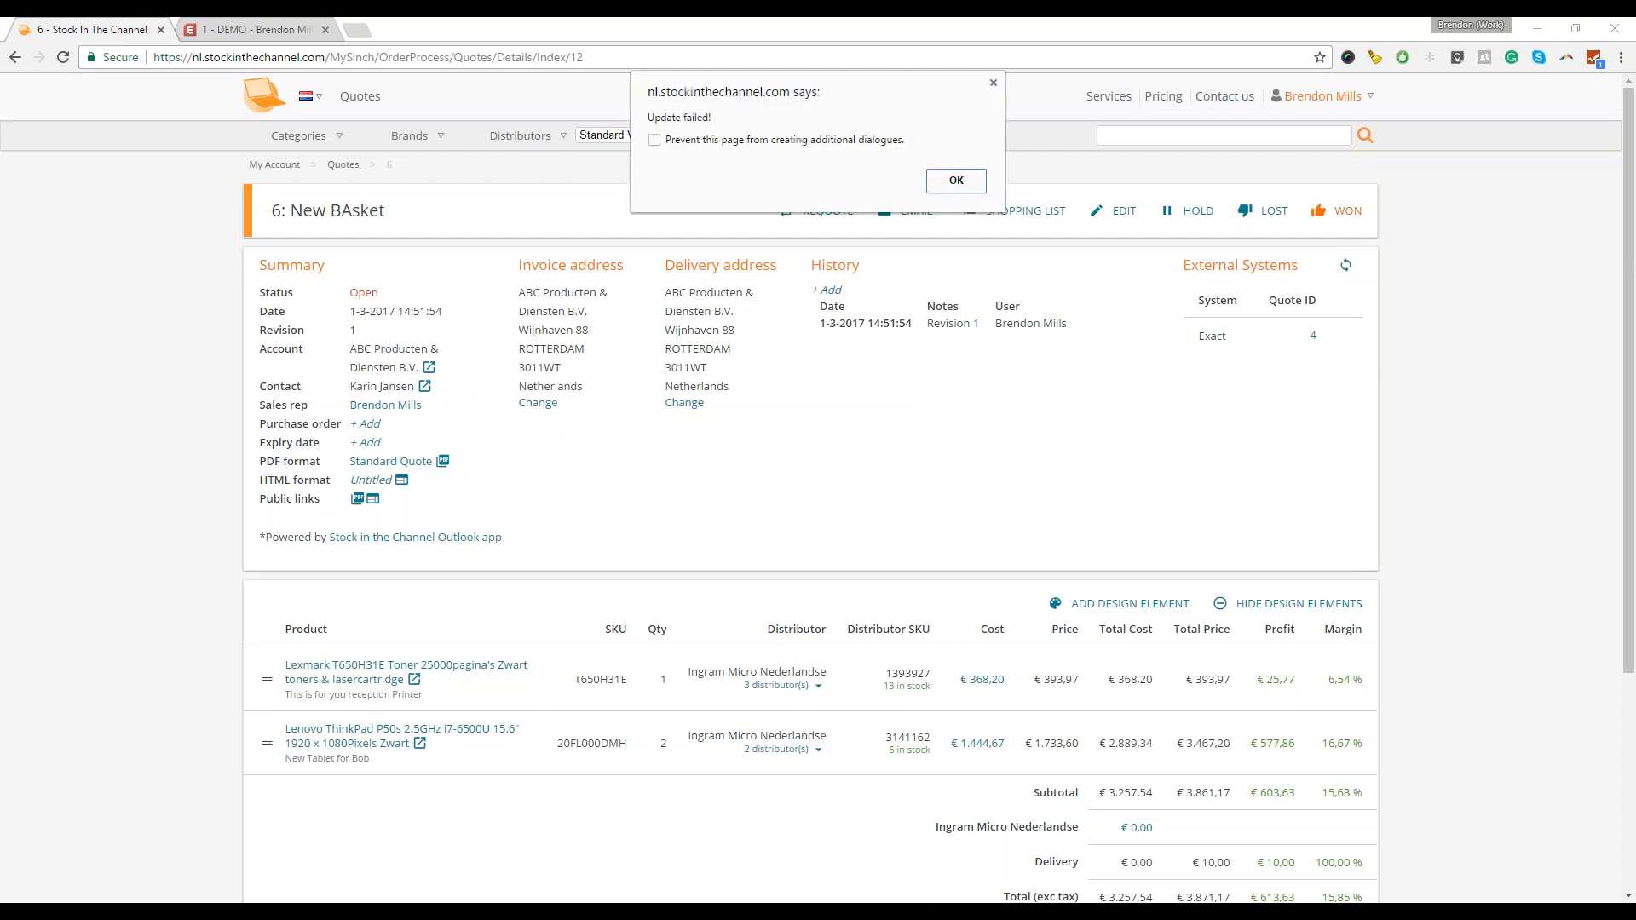
click(956, 181)
click(1283, 213)
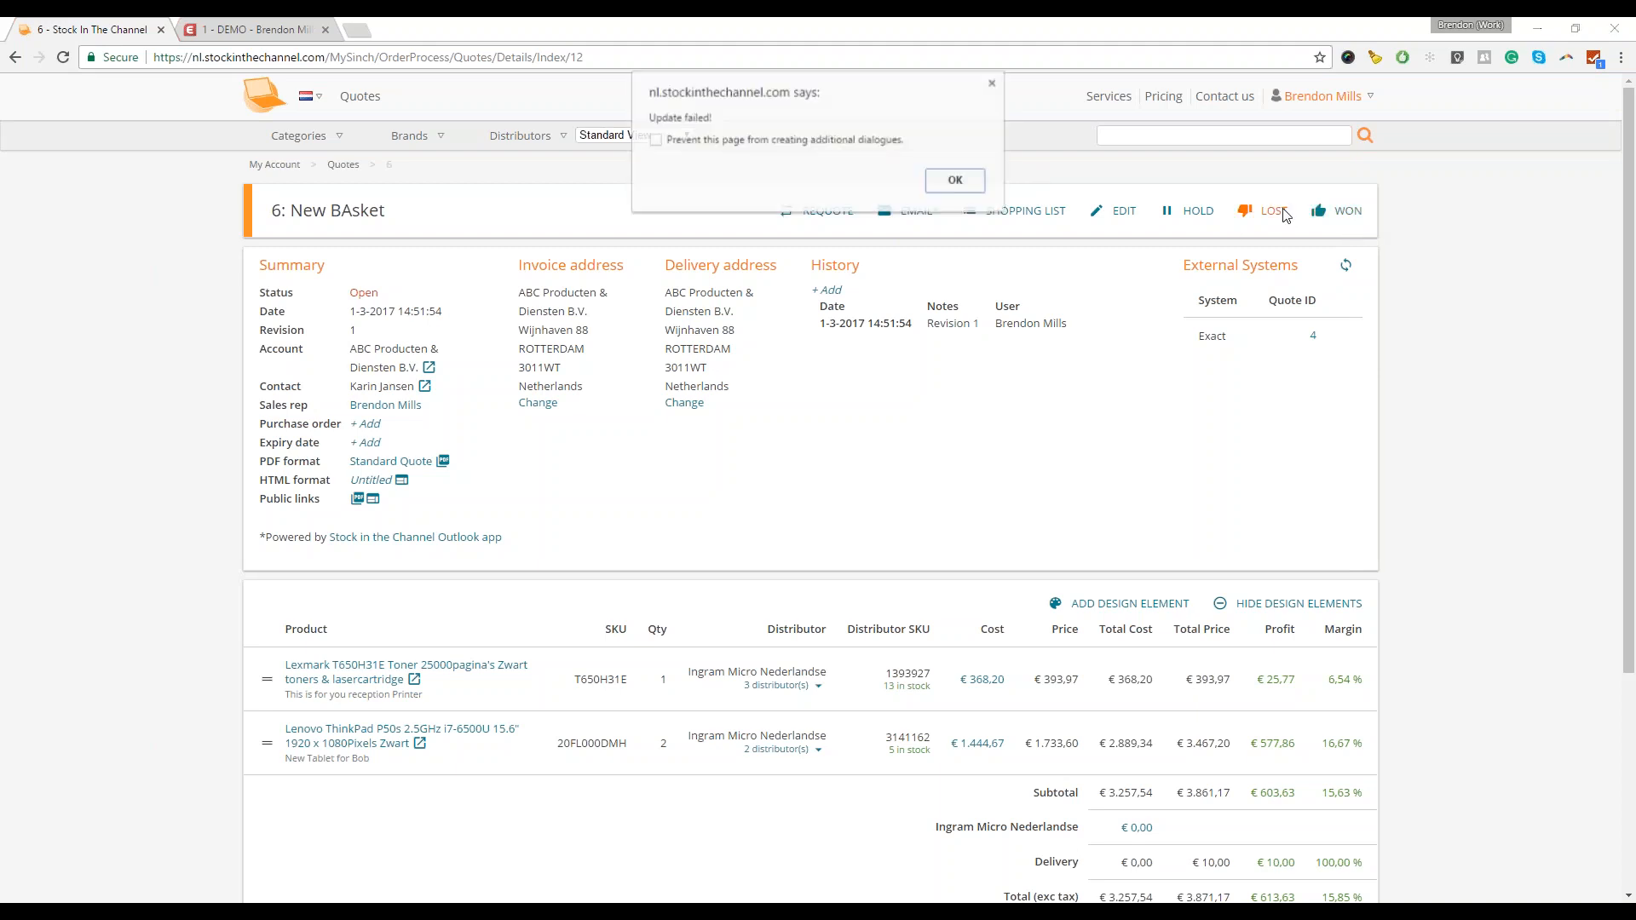
click(972, 185)
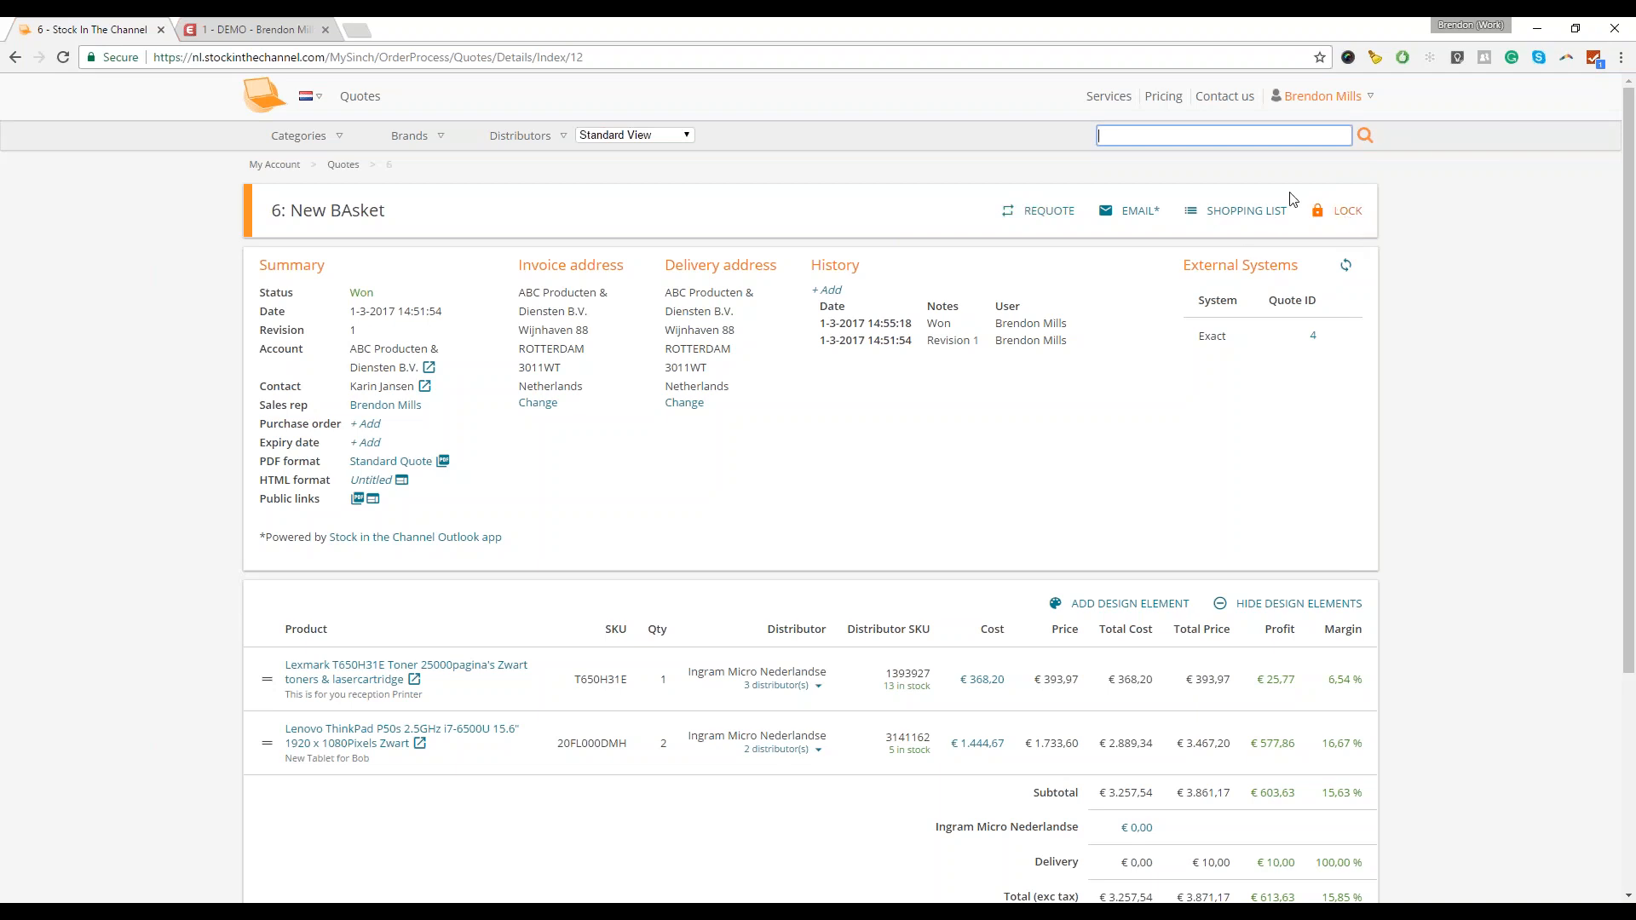
- Lock the won quote and unlock it again
click(1339, 216)
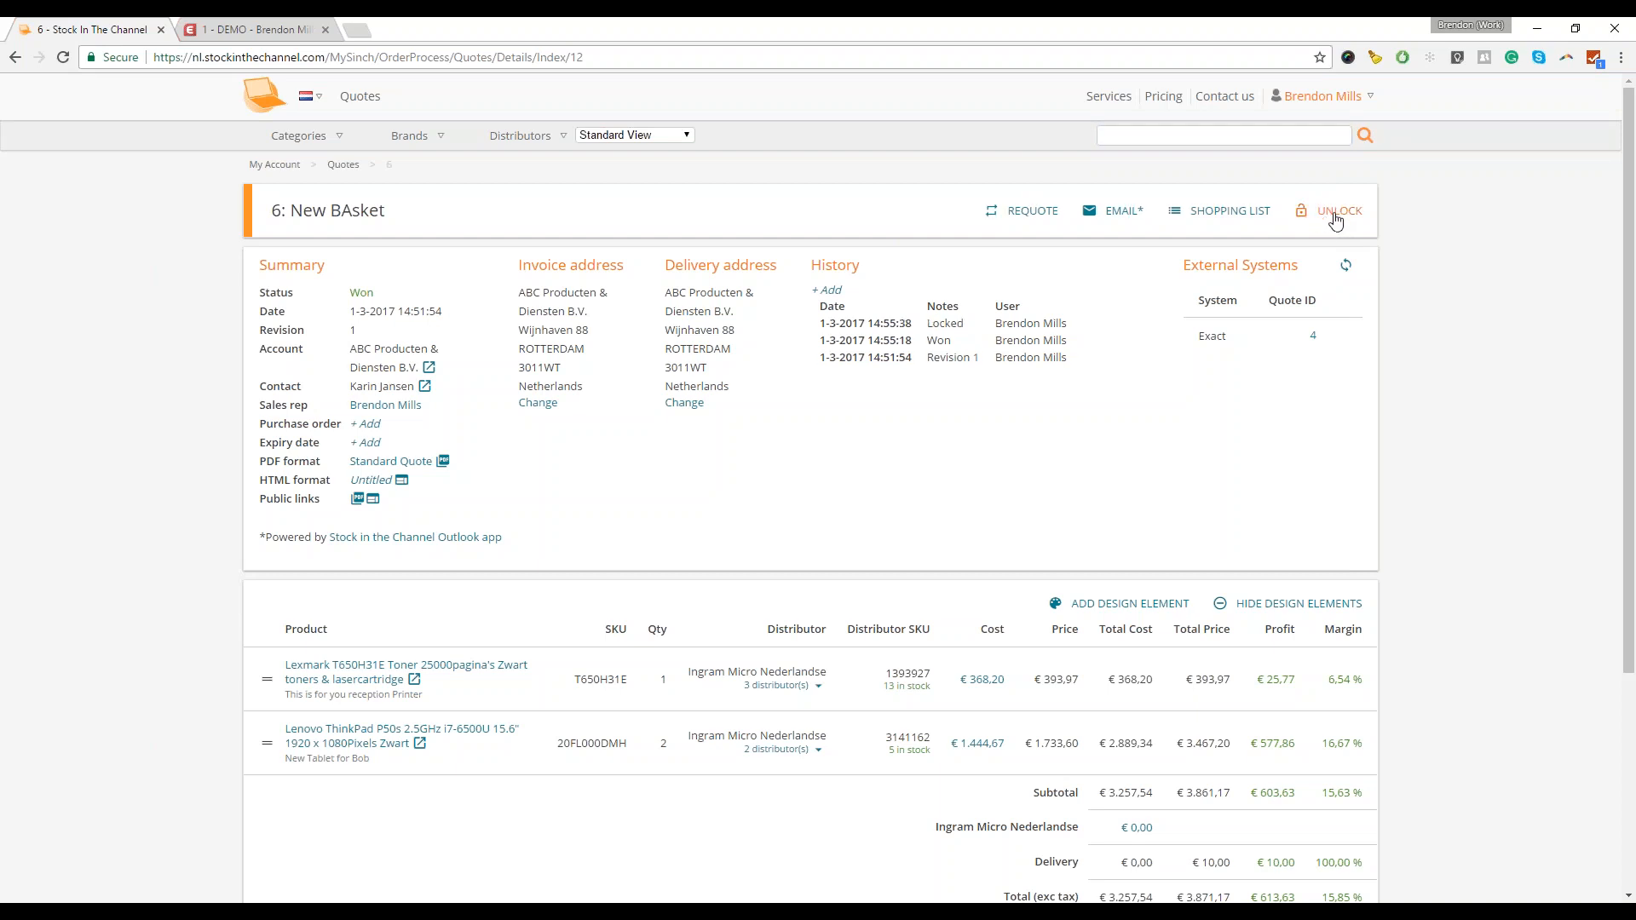
click(1336, 216)
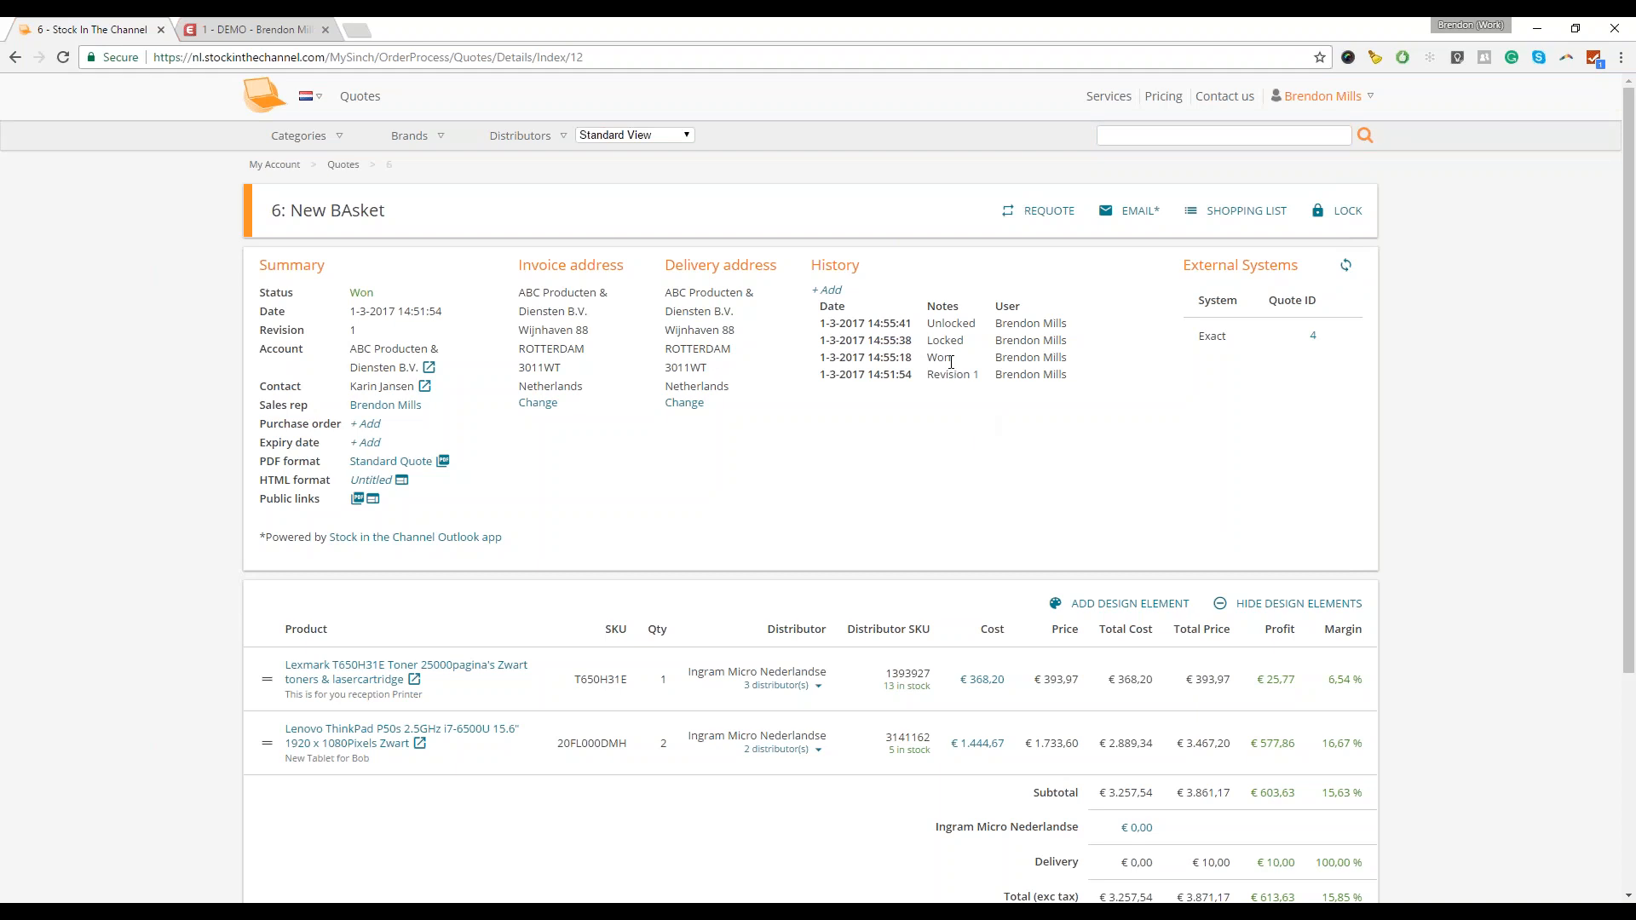
- In Exact Online, reload the portal and open the 6 - New Basket quotation from the ABC Products & Services BV record
click(232, 30)
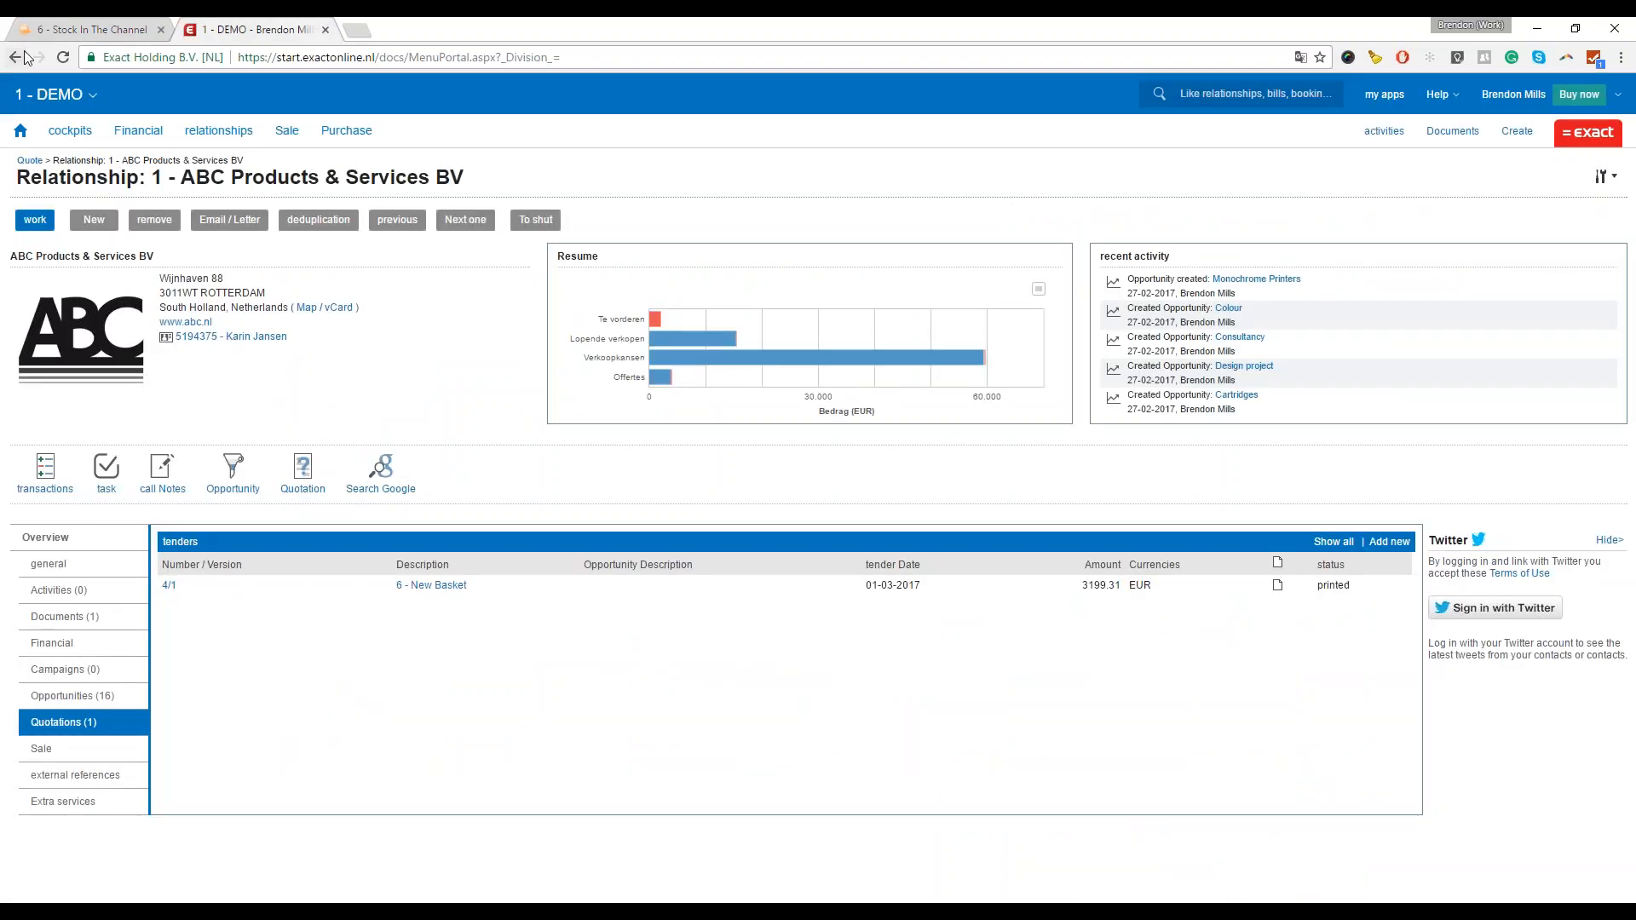
click(61, 58)
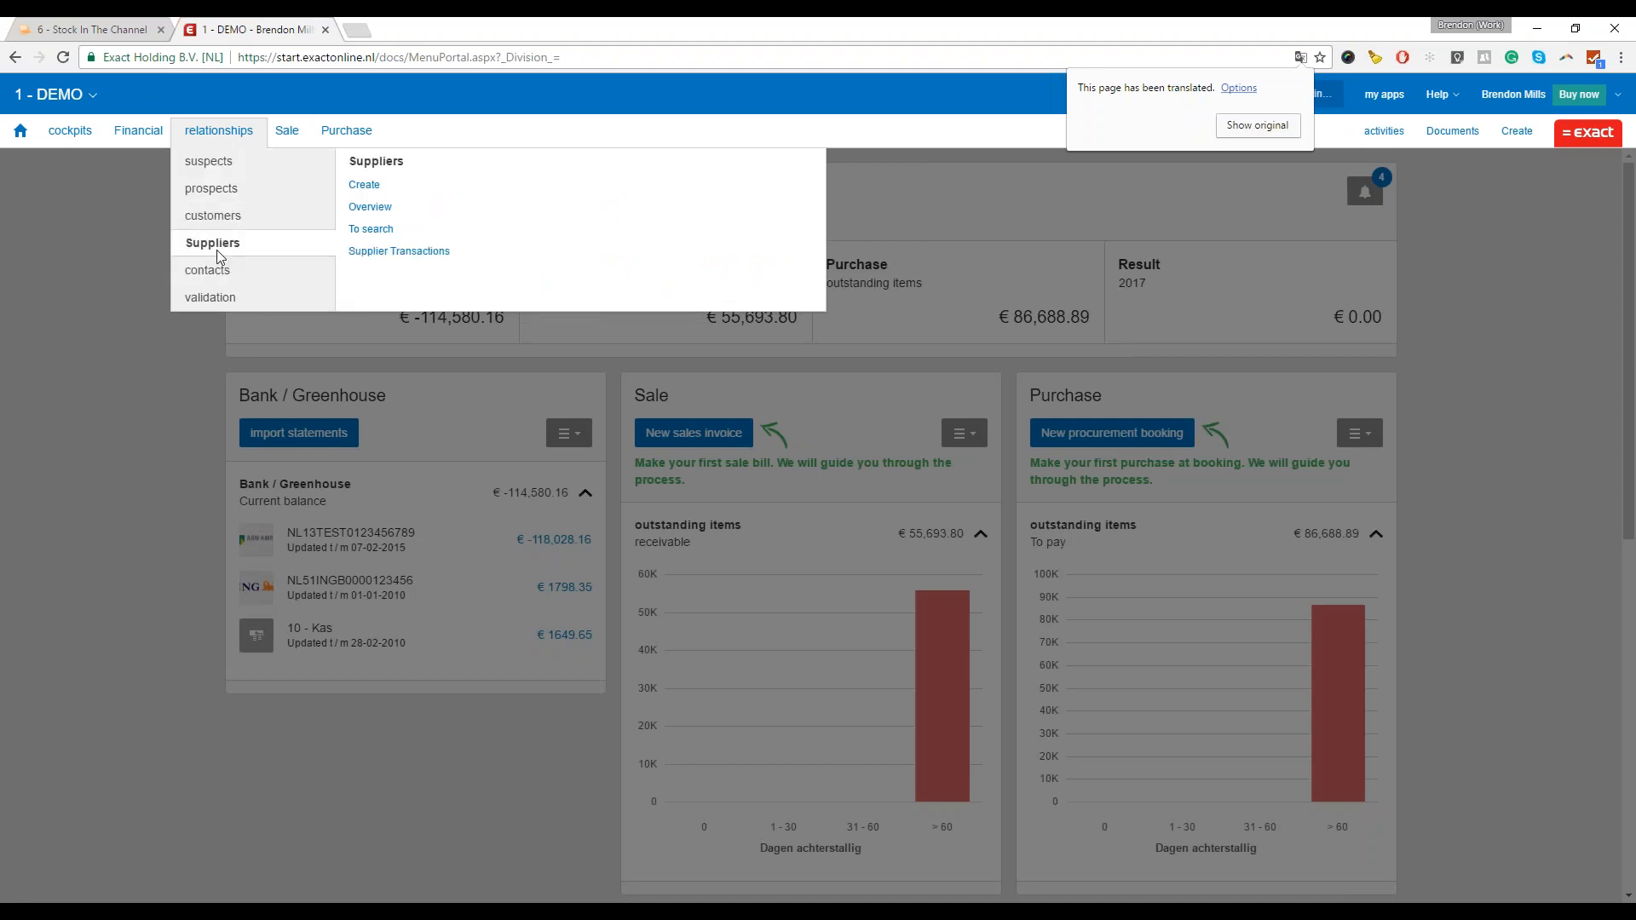
click(370, 207)
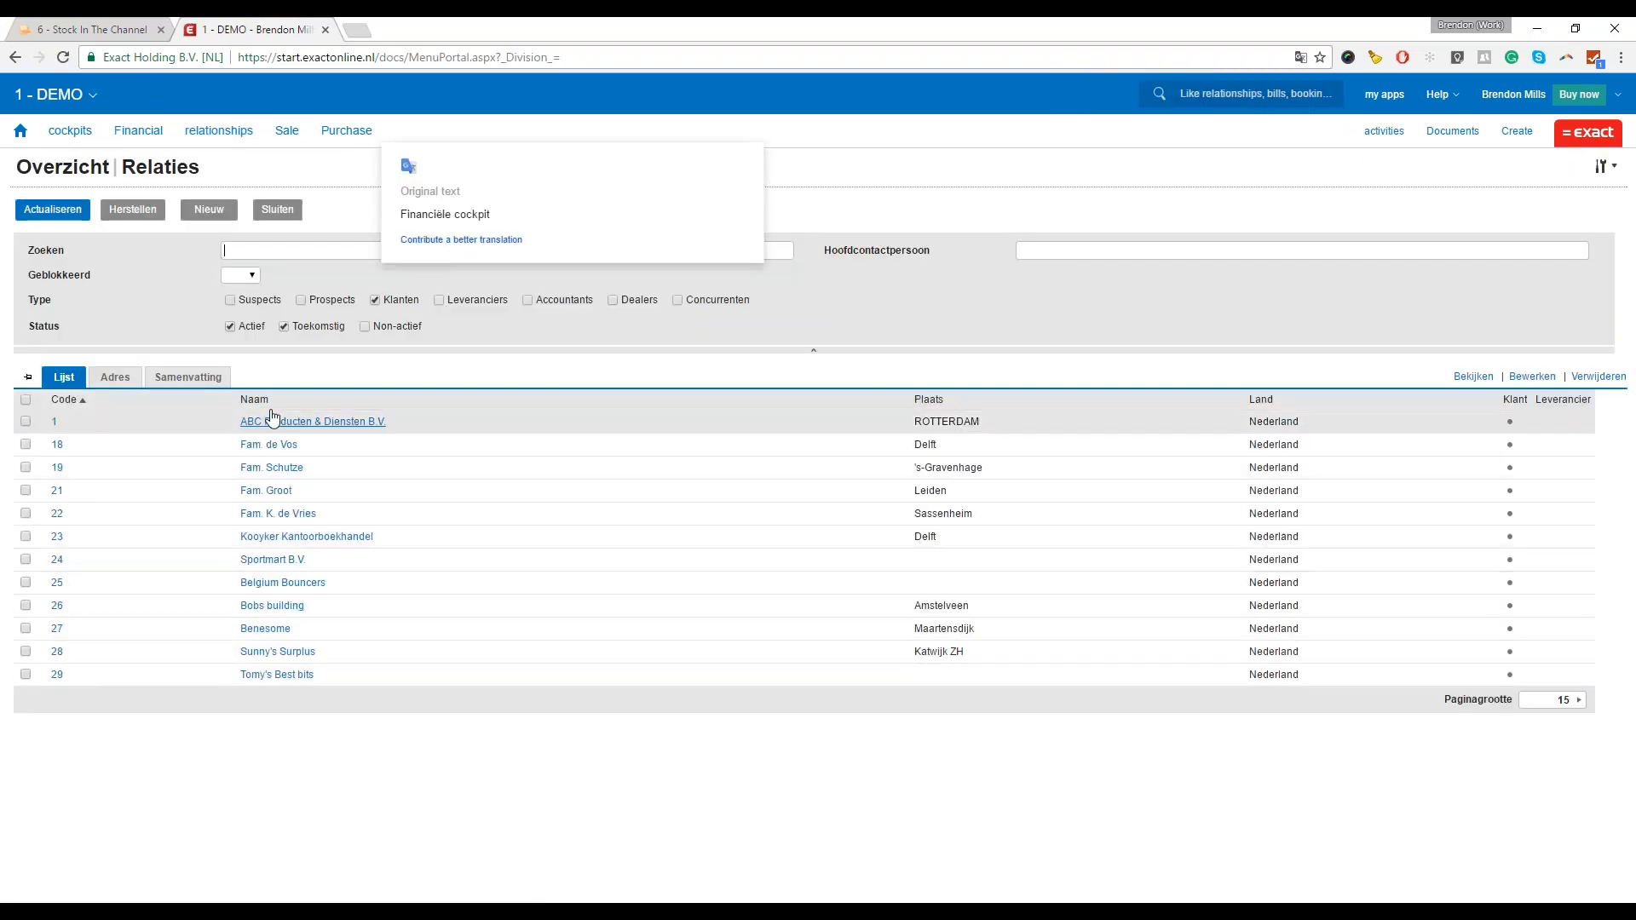
click(274, 427)
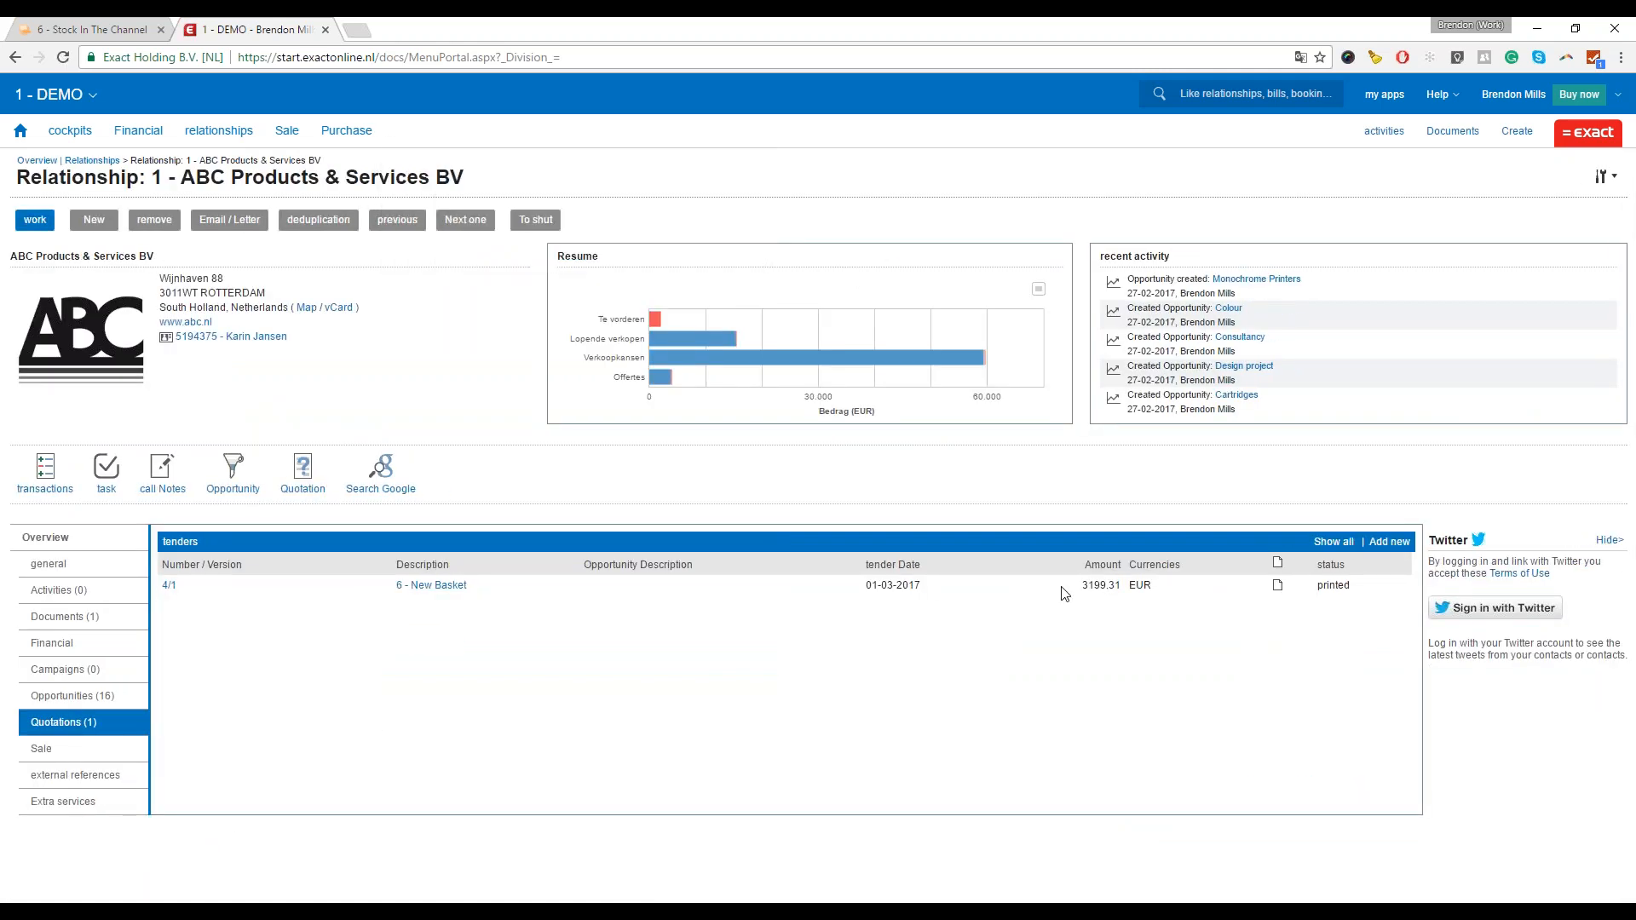
click(450, 588)
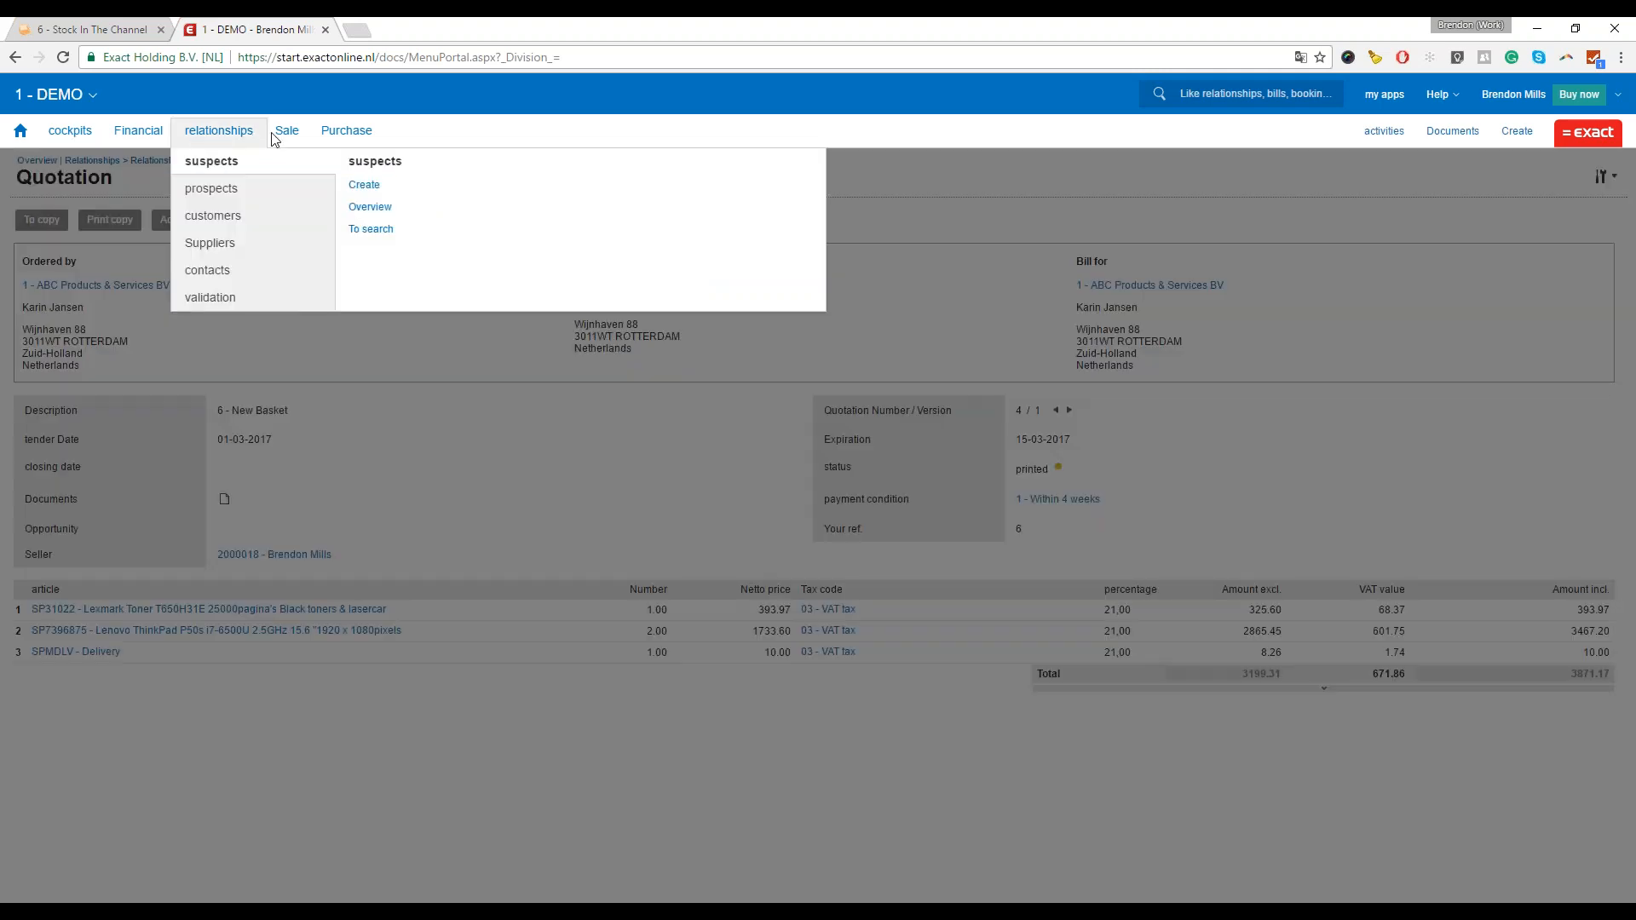
- Look through the sales and relationship options, and reopen the ABC Products & Services BV record from the customer overview
mouse_move(287, 137)
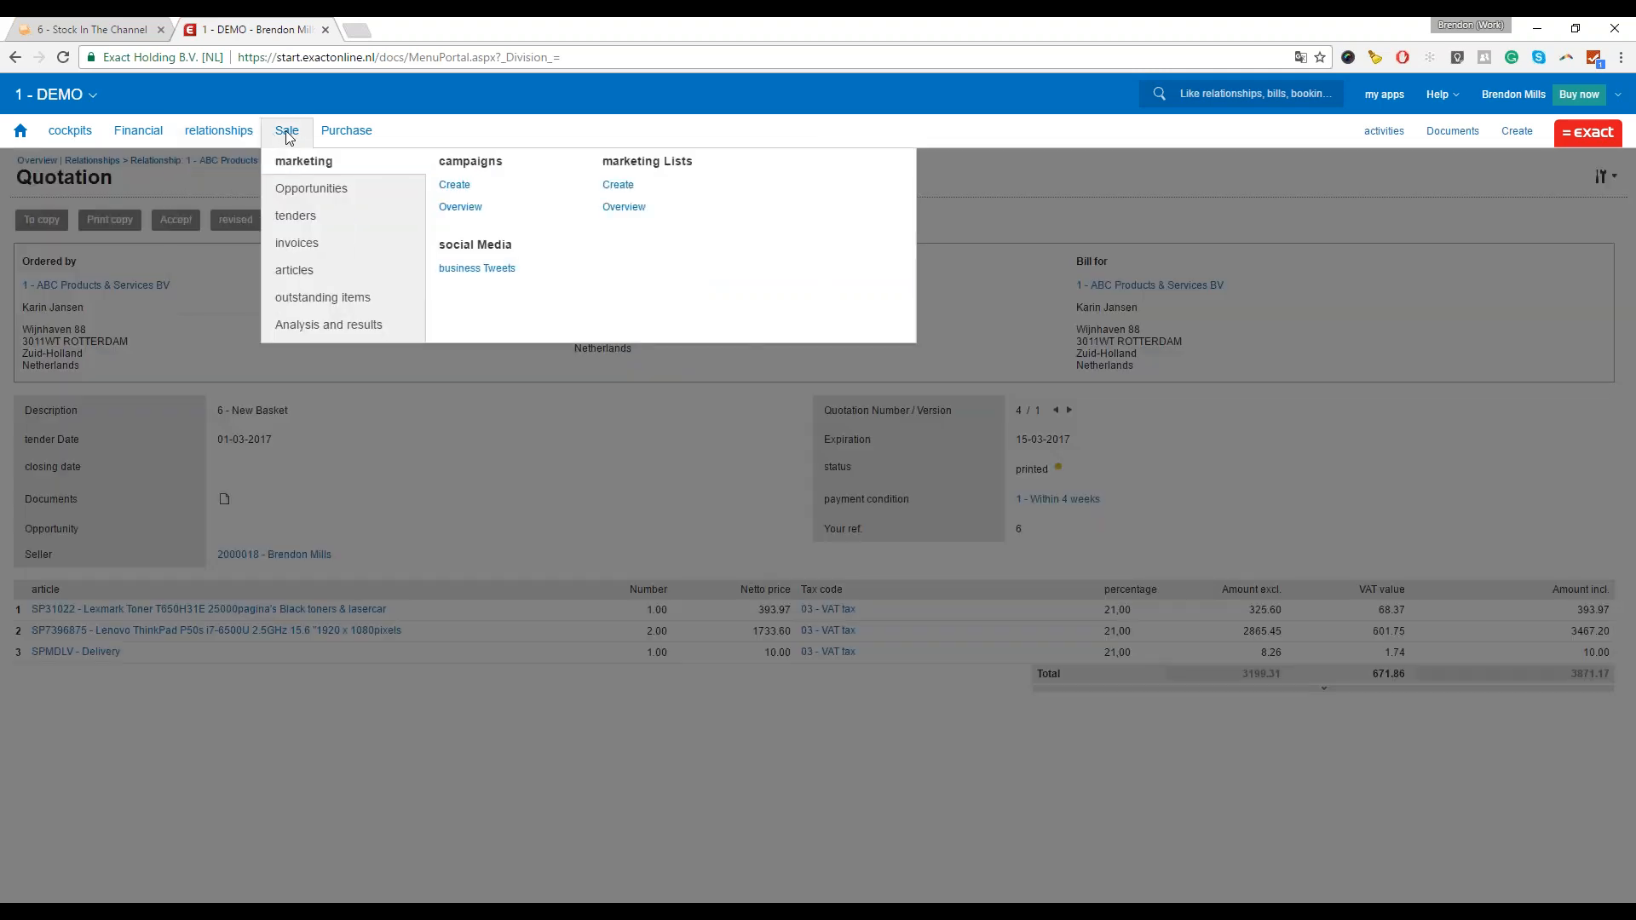
mouse_move(326, 240)
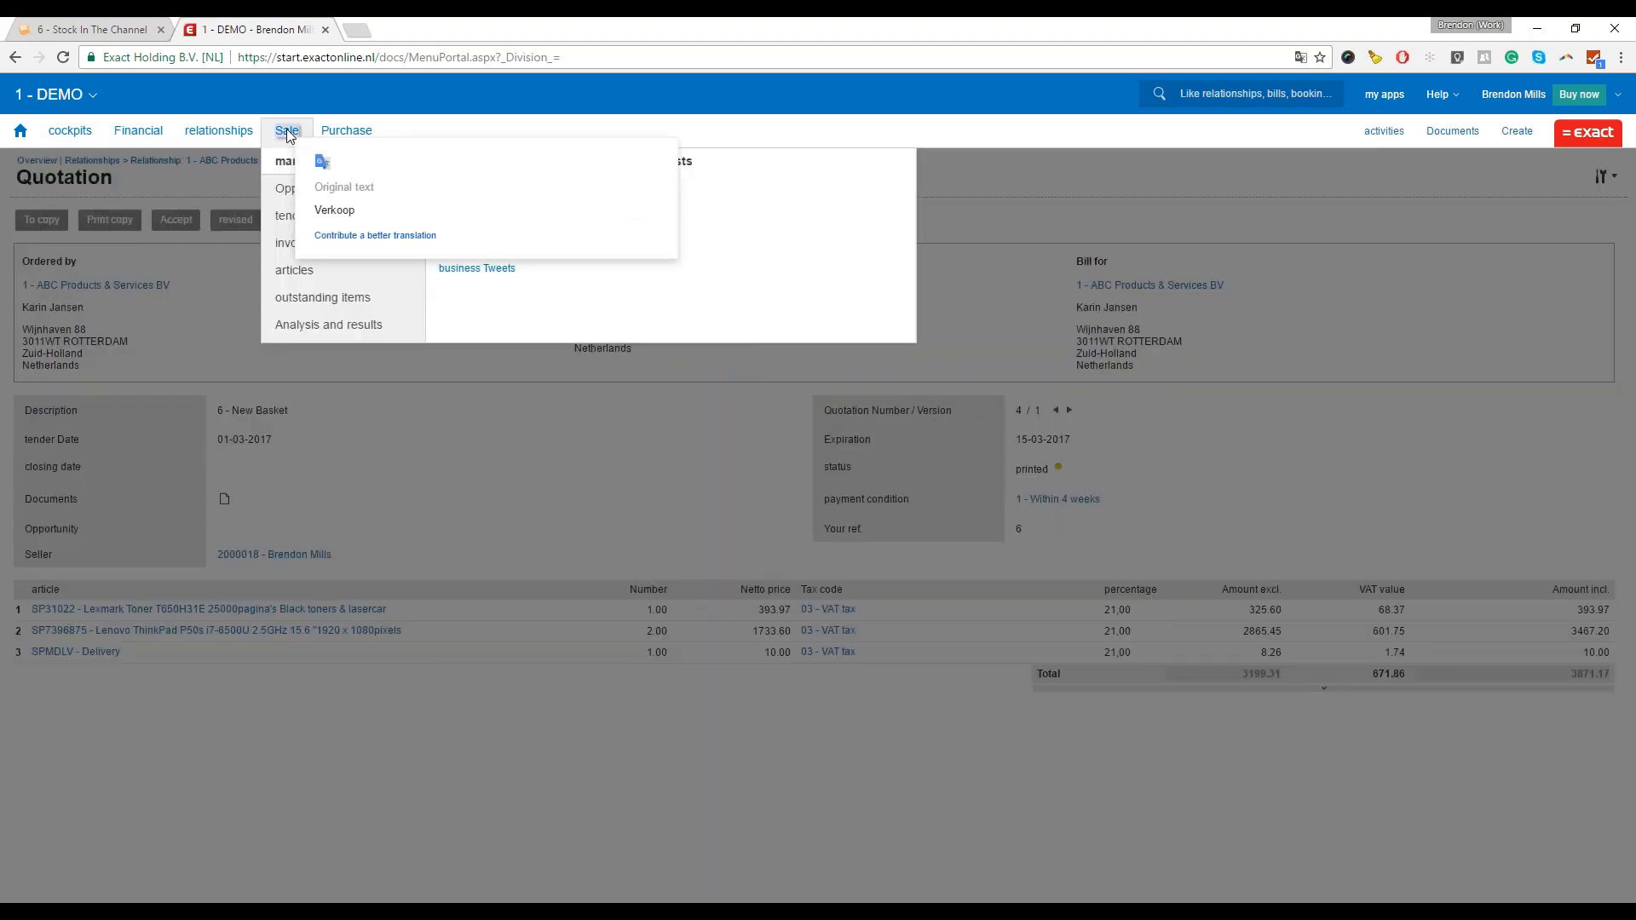
mouse_move(421, 302)
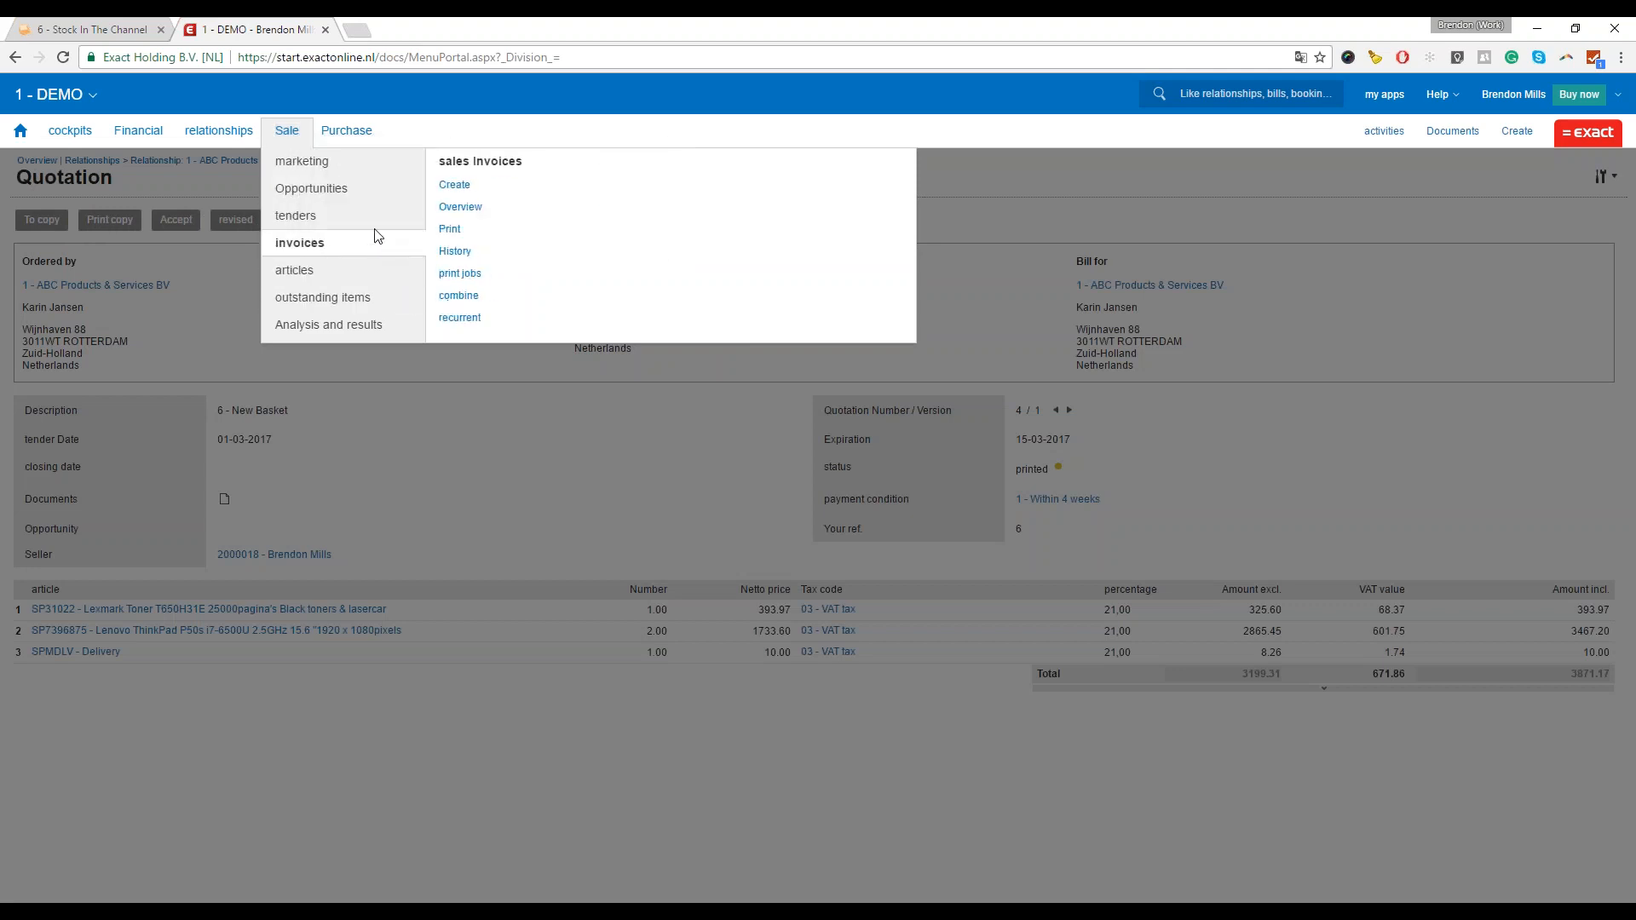
mouse_move(372, 227)
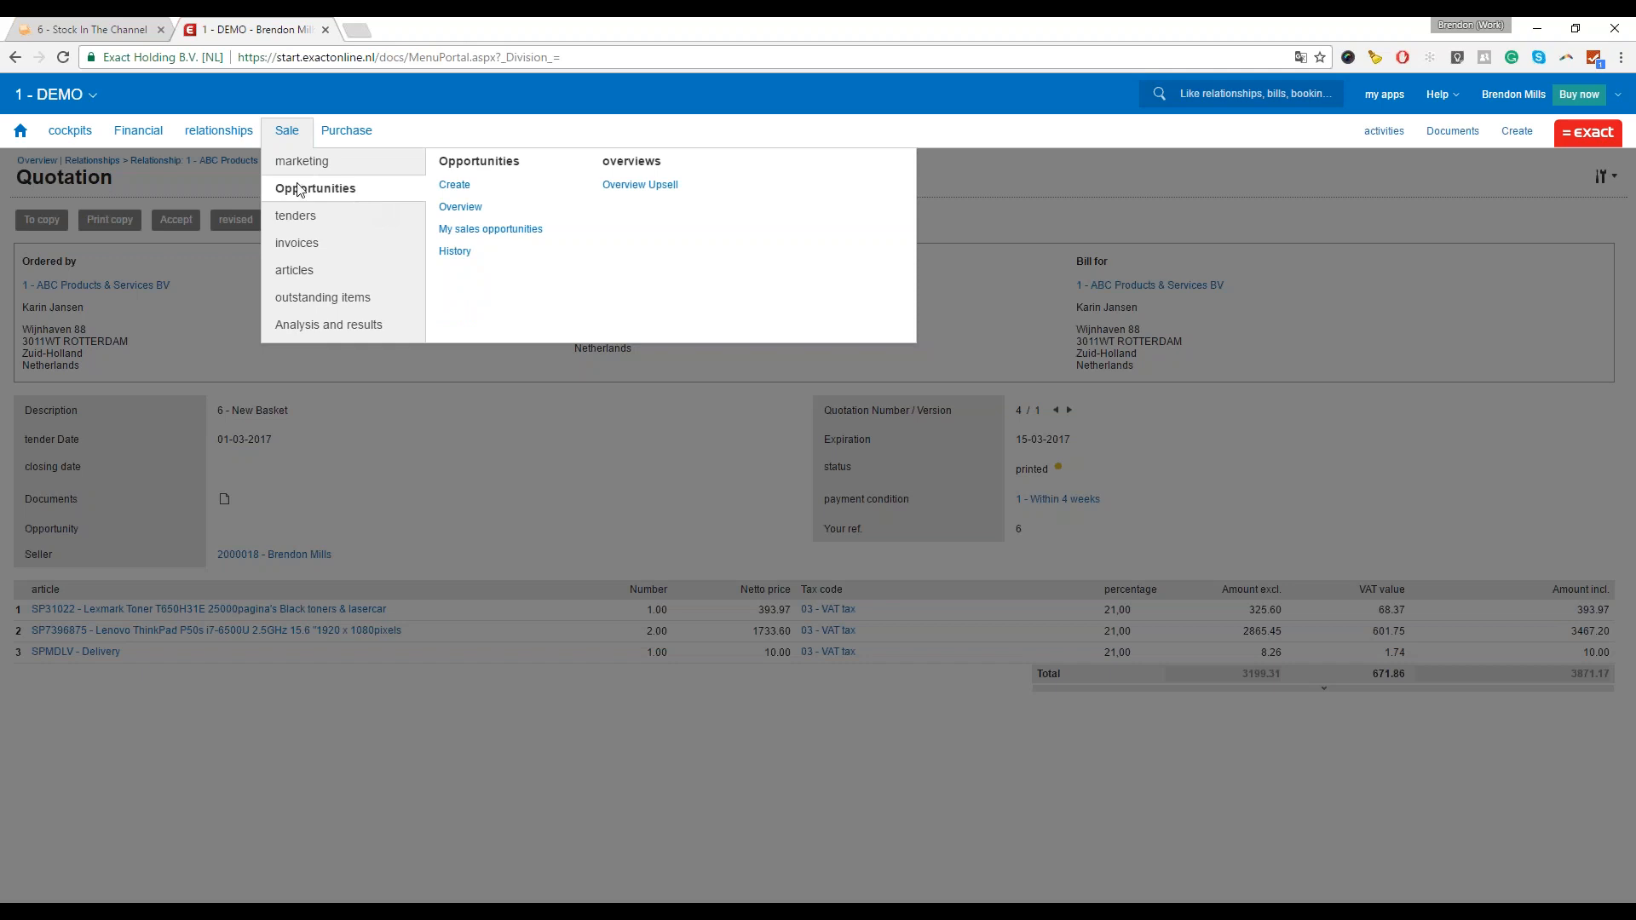
mouse_move(222, 136)
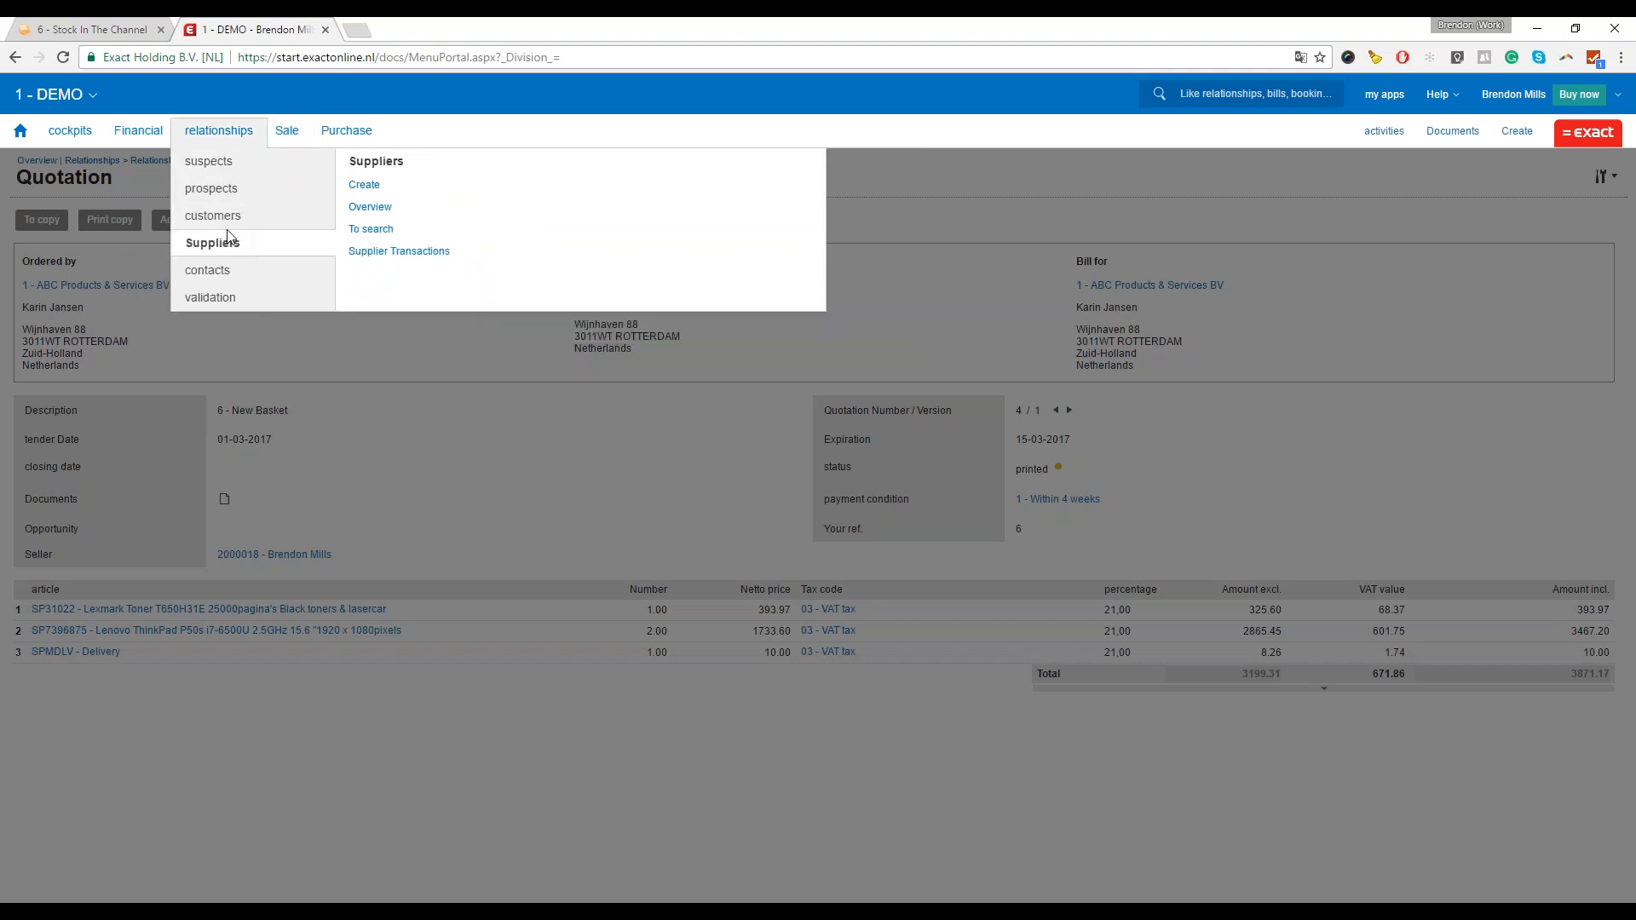
mouse_move(230, 226)
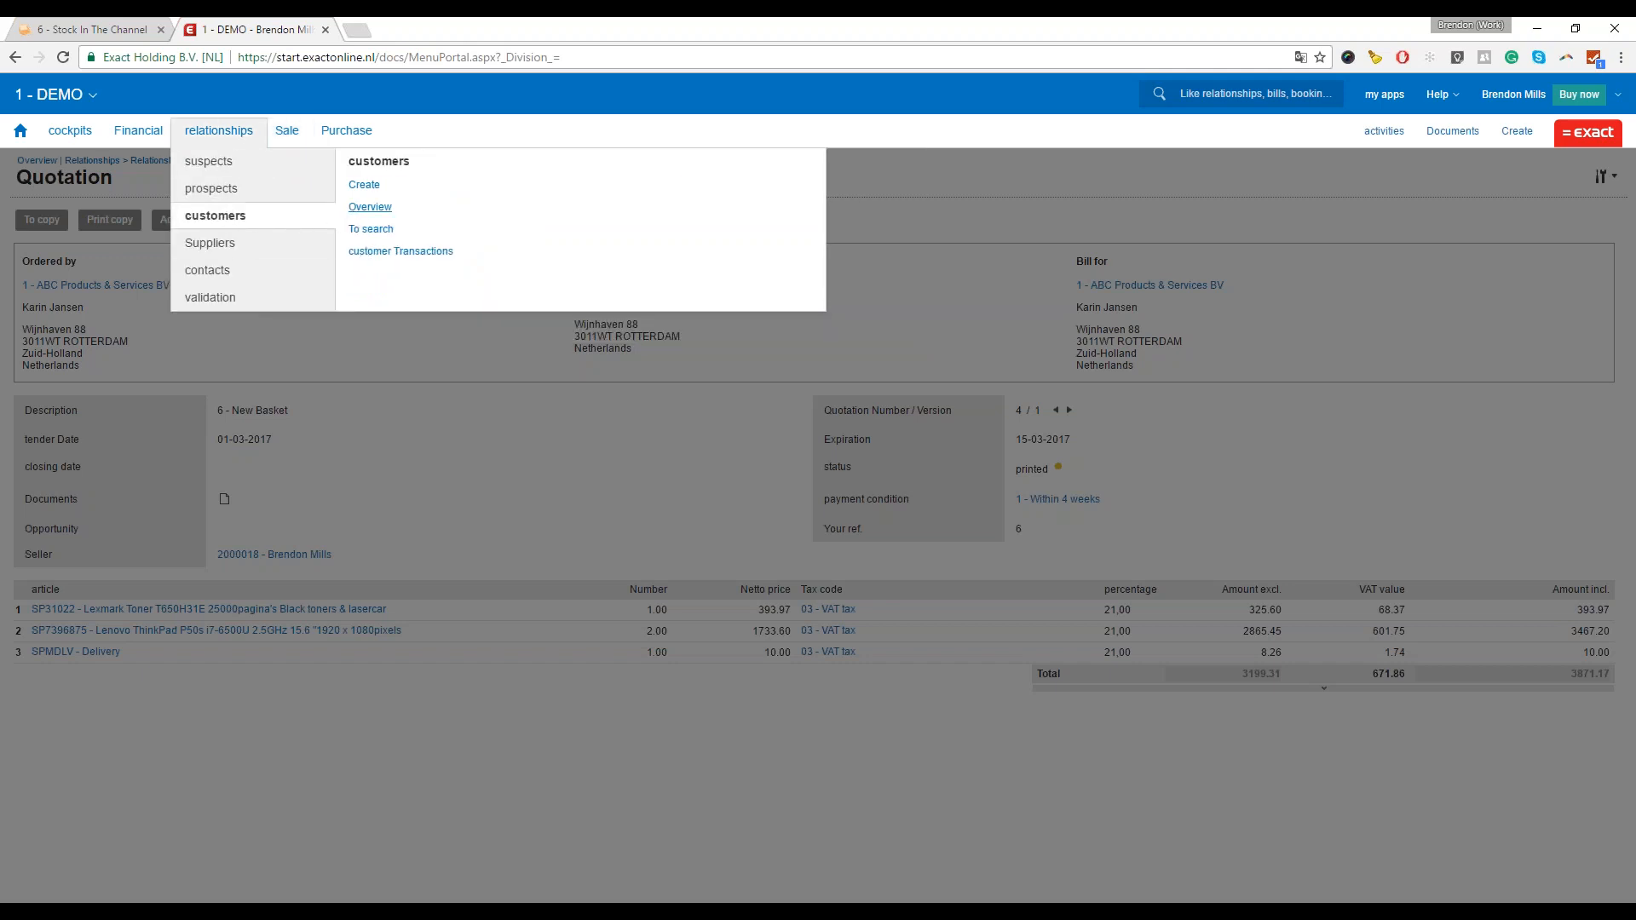
click(369, 209)
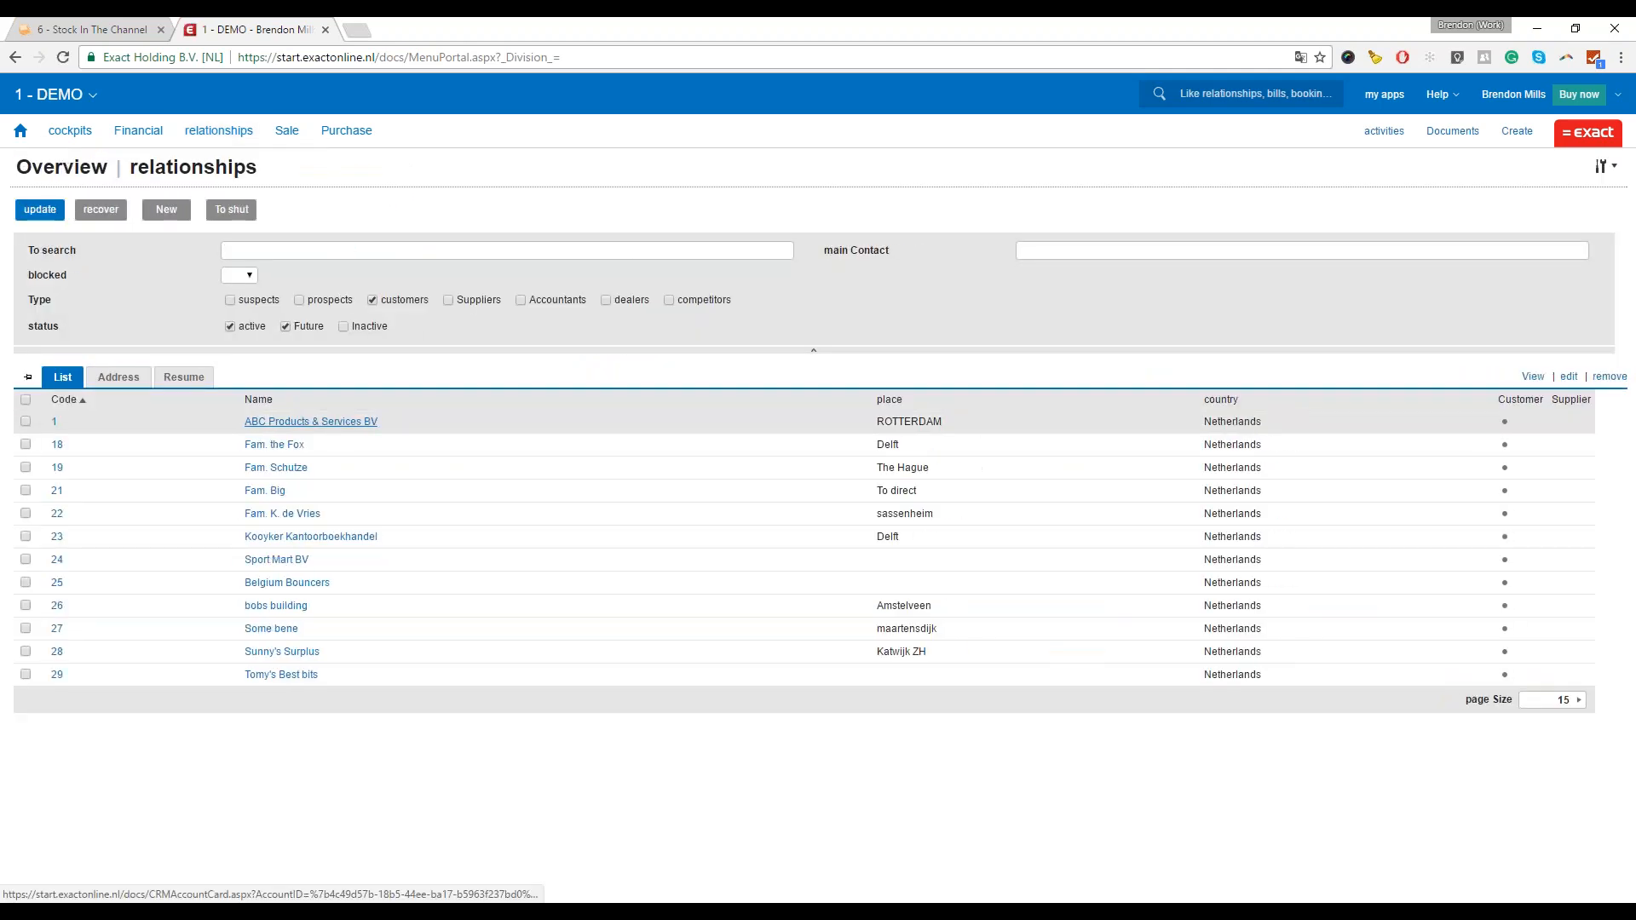
click(311, 422)
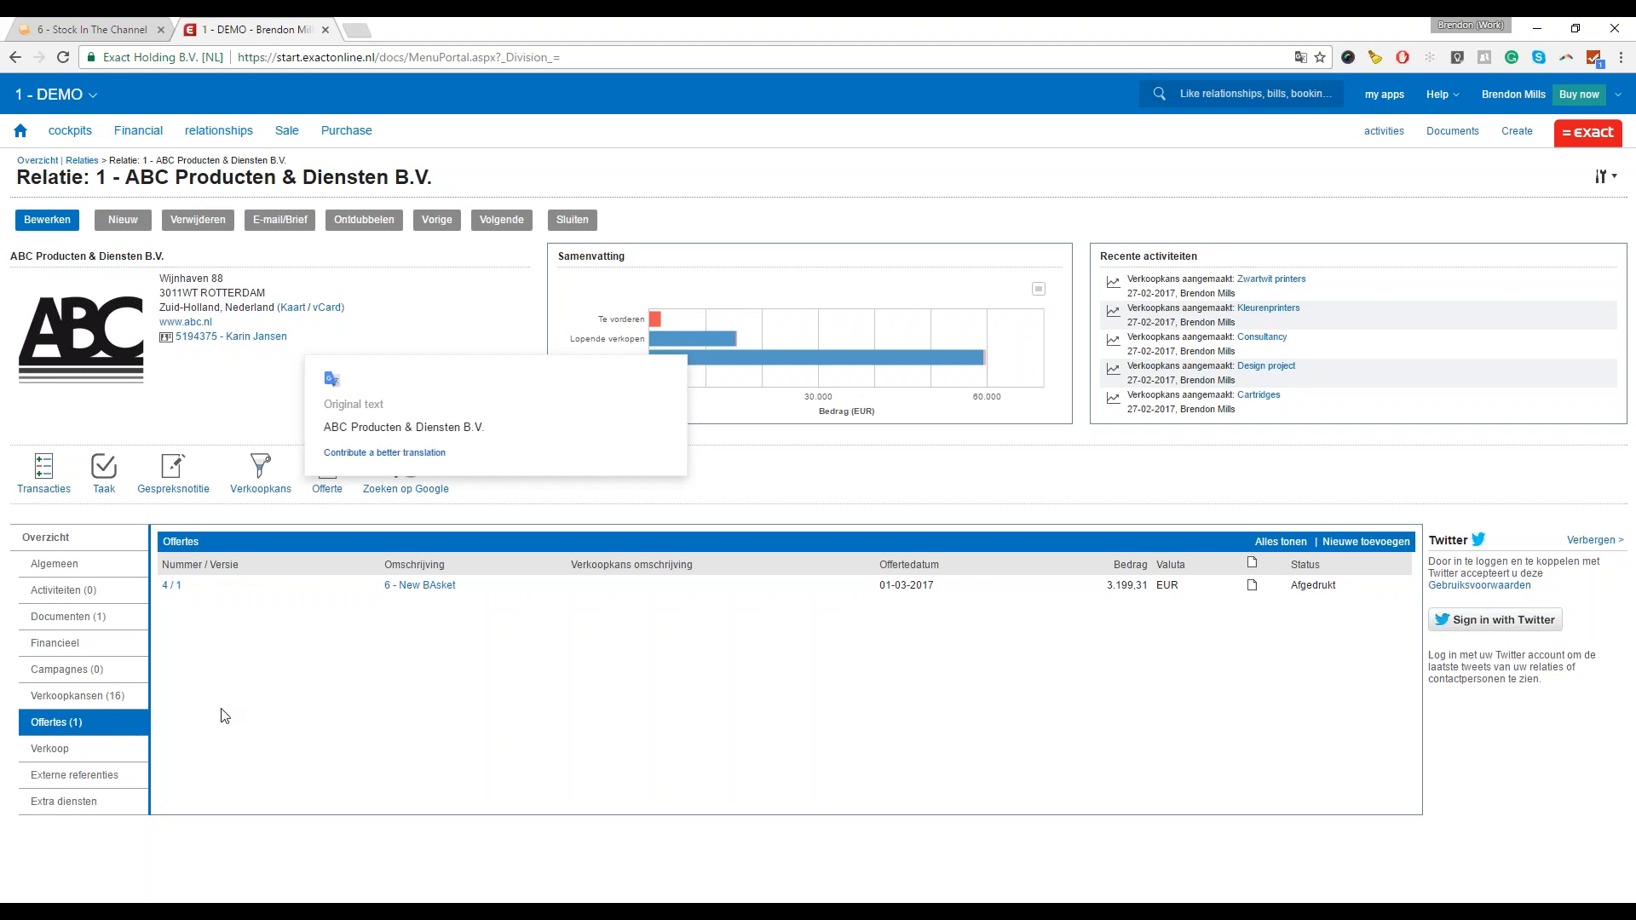
- Open the settings of the DEMO administration and examine the CRM activation option
click(50, 95)
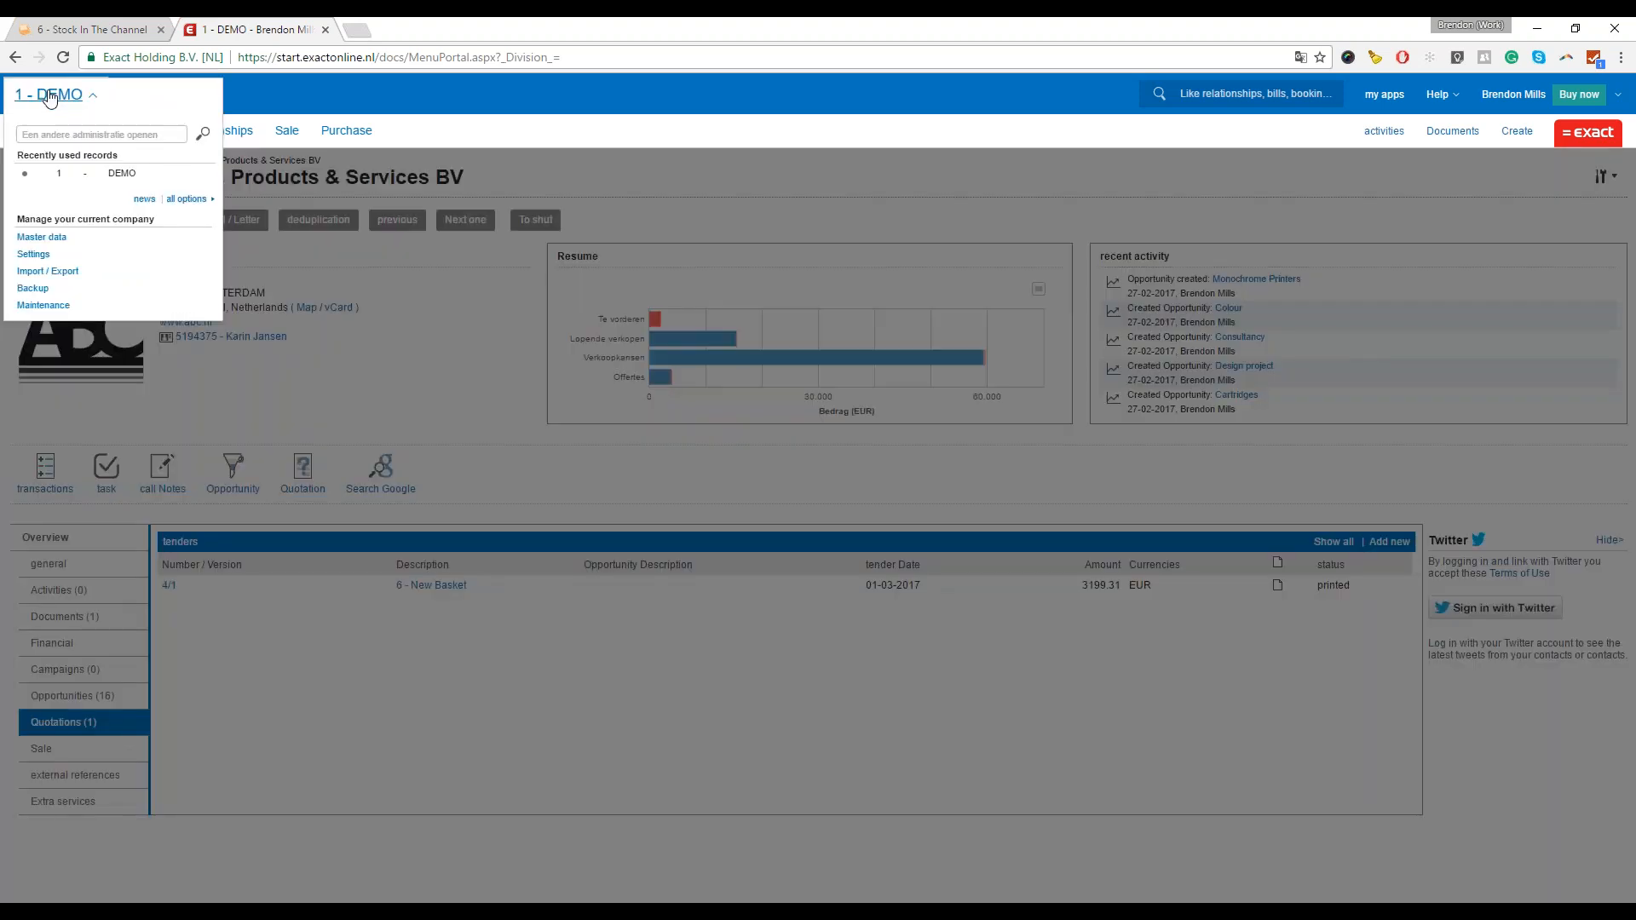
click(33, 254)
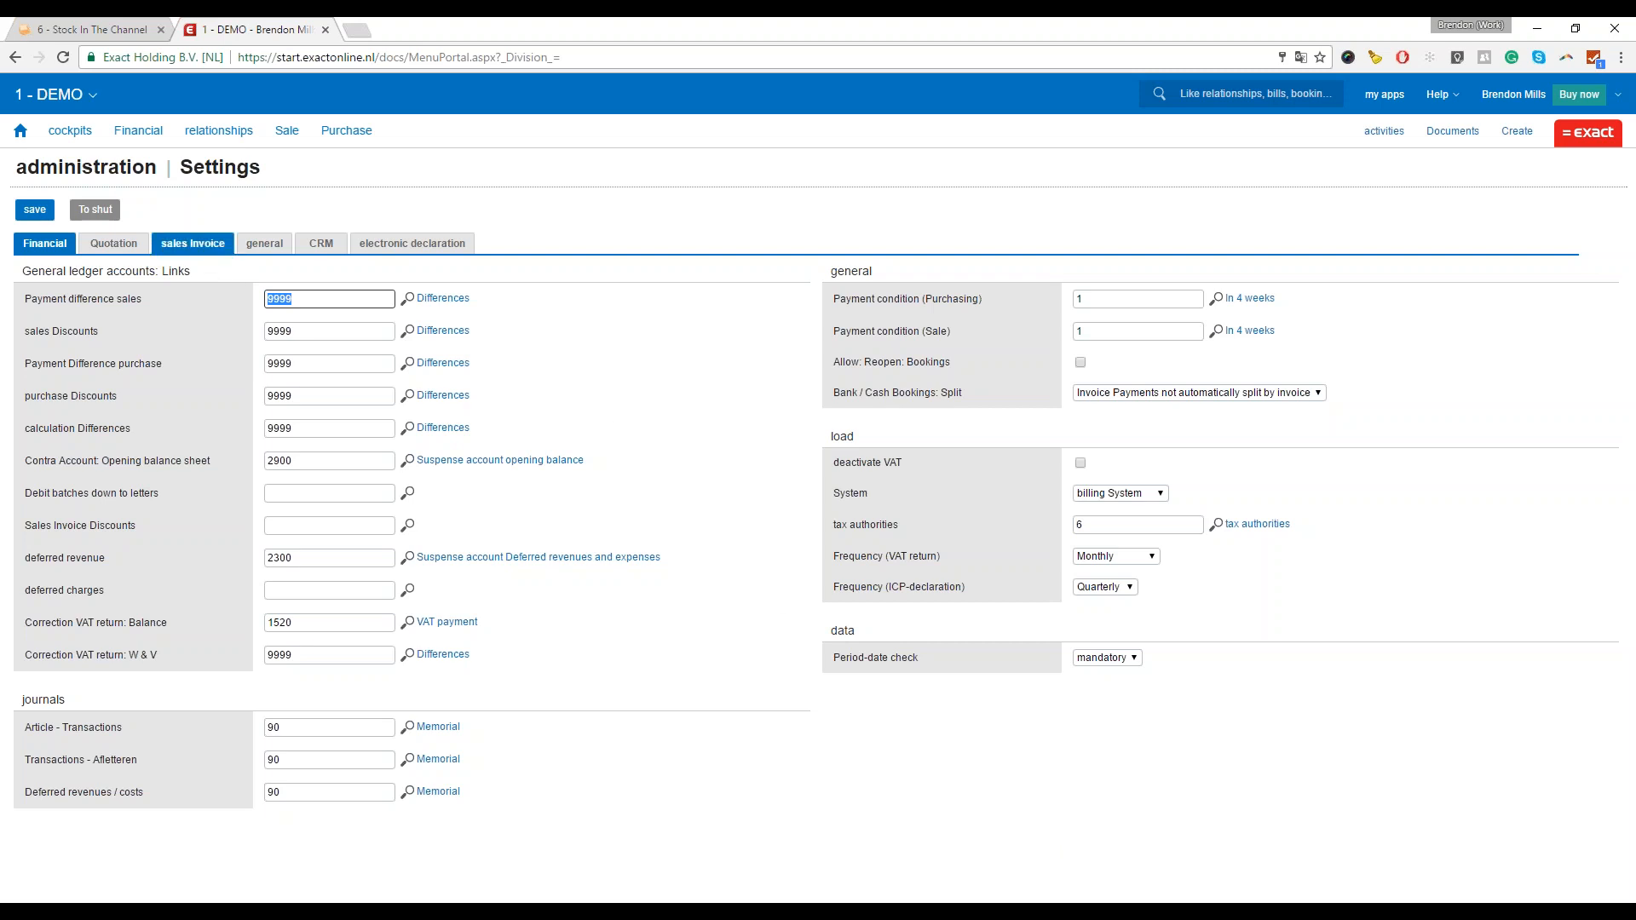
click(323, 245)
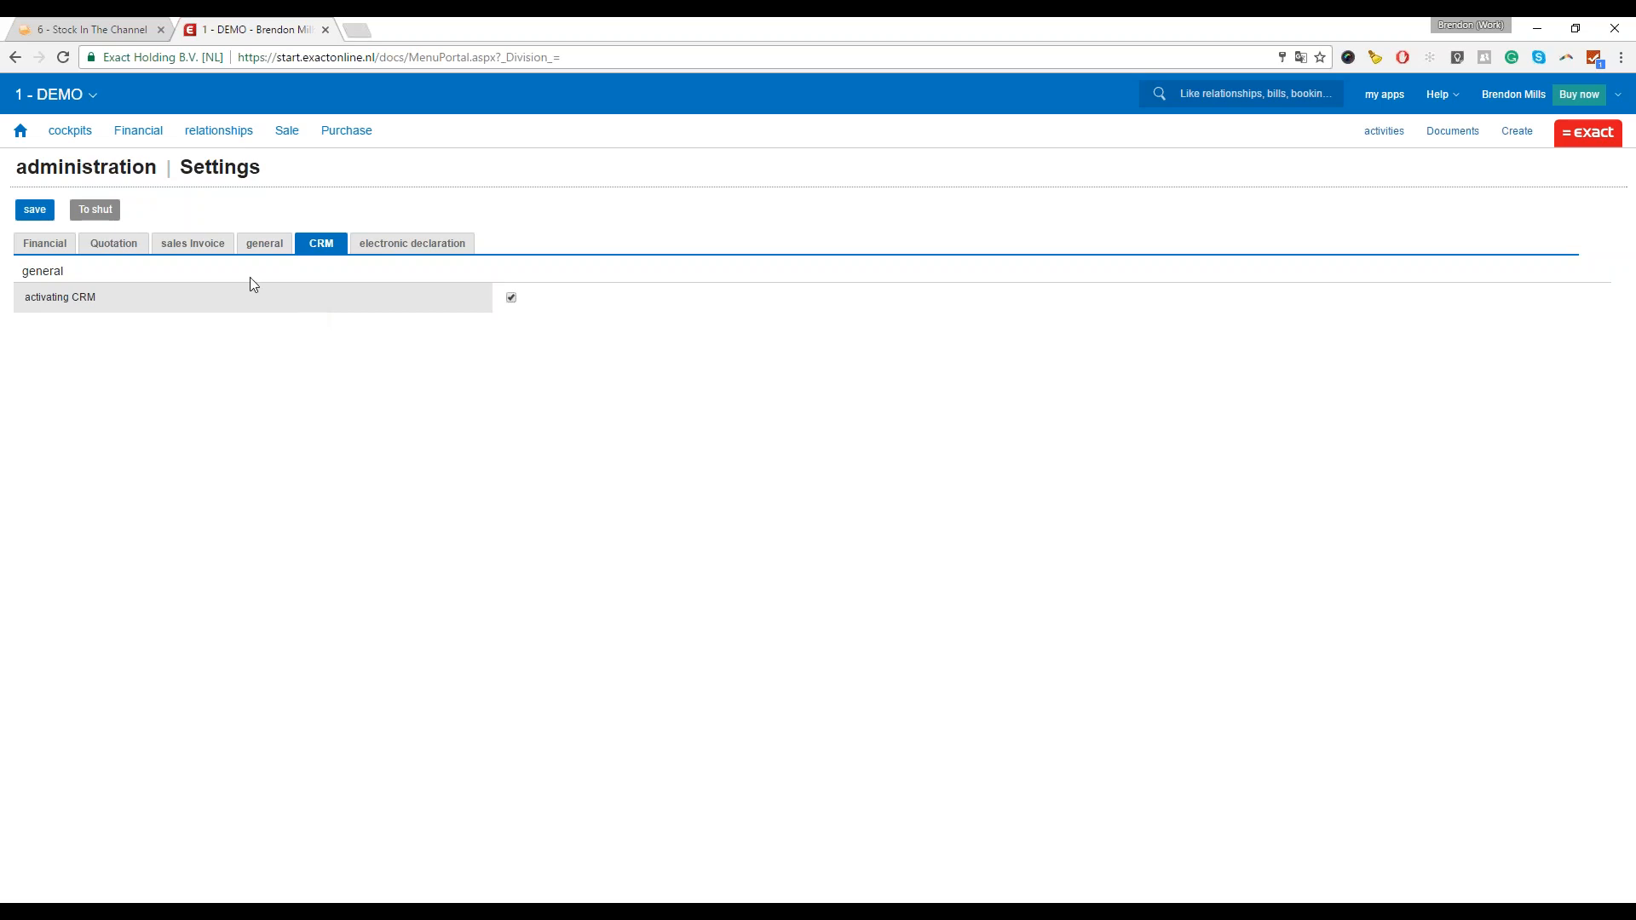
- Check the Stock in the Channel quote, return to Exact Online and view the refreshed list of sales invoices for printing
click(90, 33)
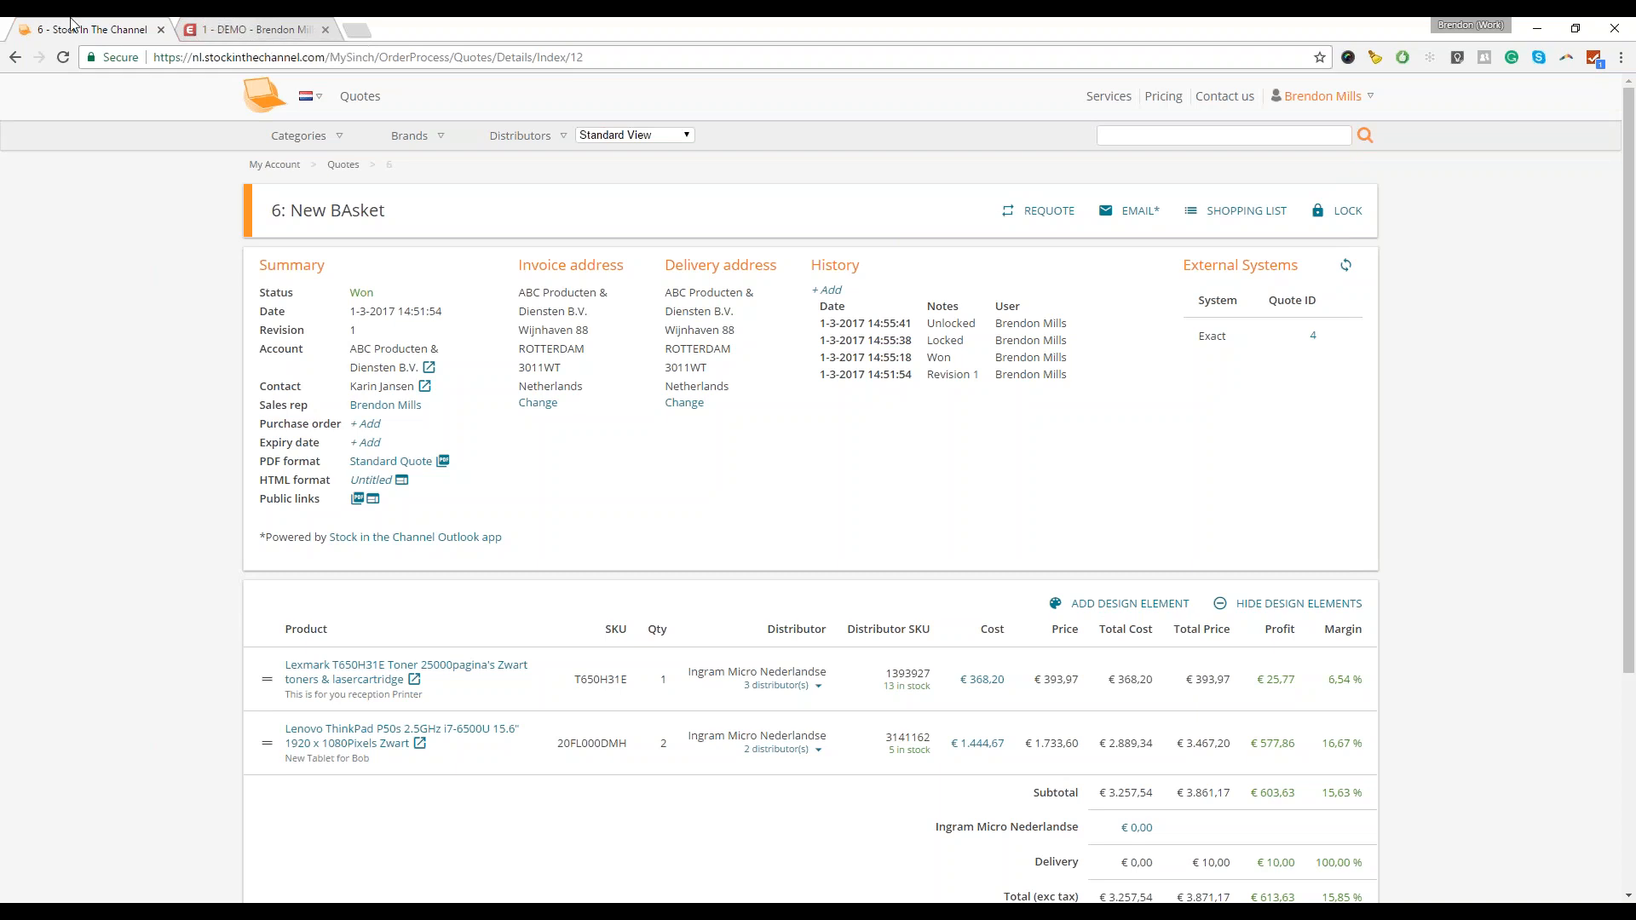
click(219, 23)
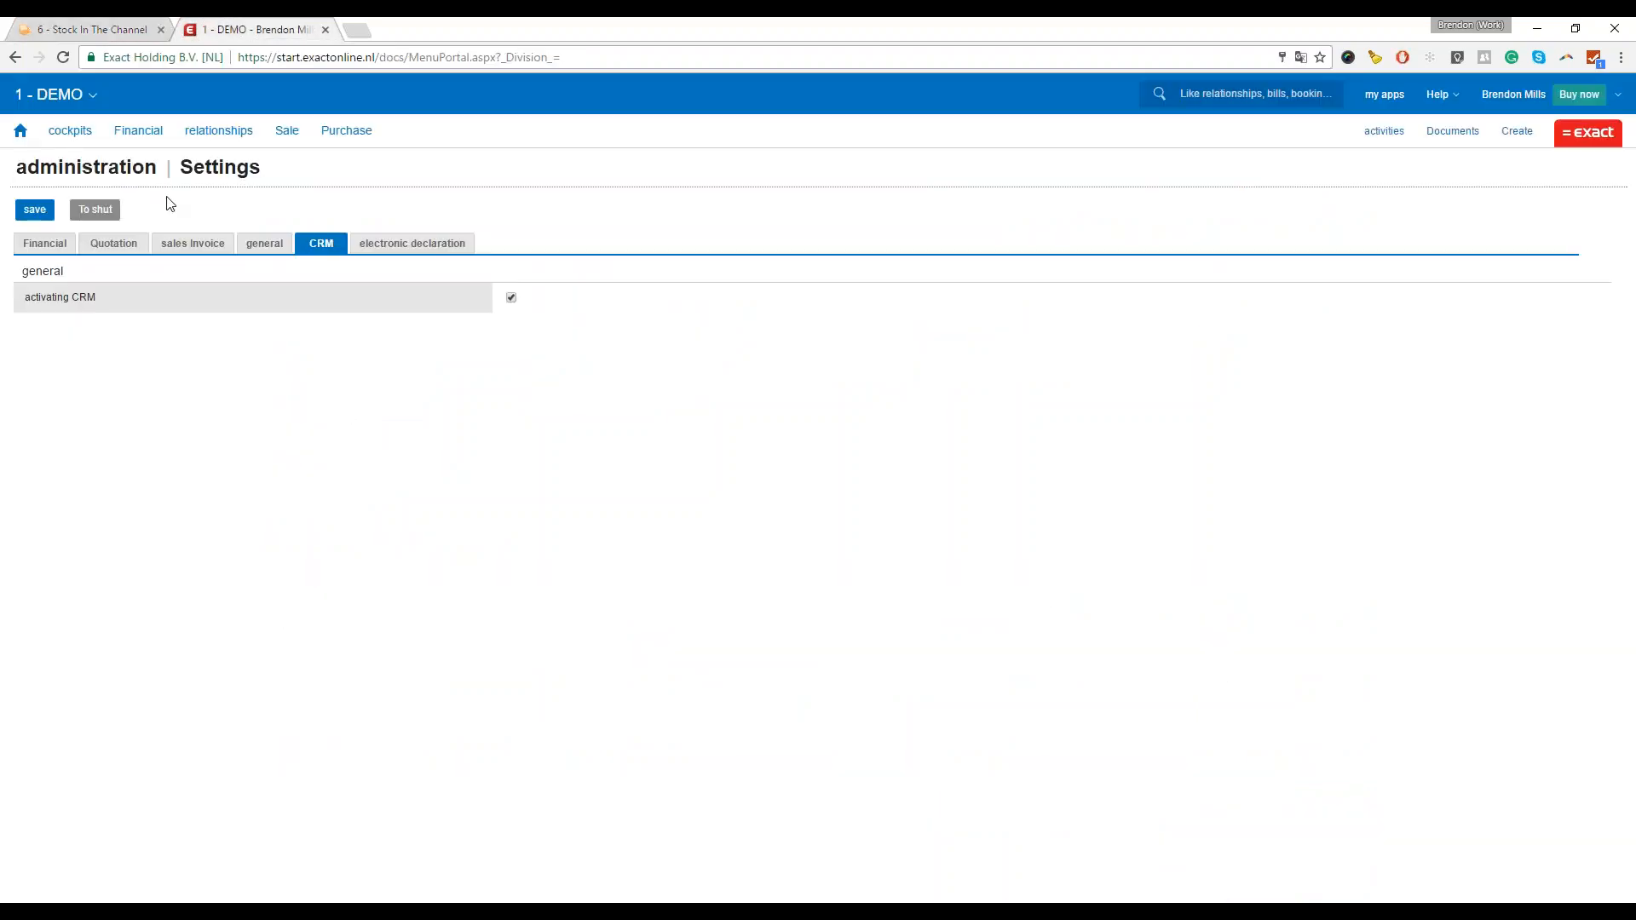
mouse_move(291, 144)
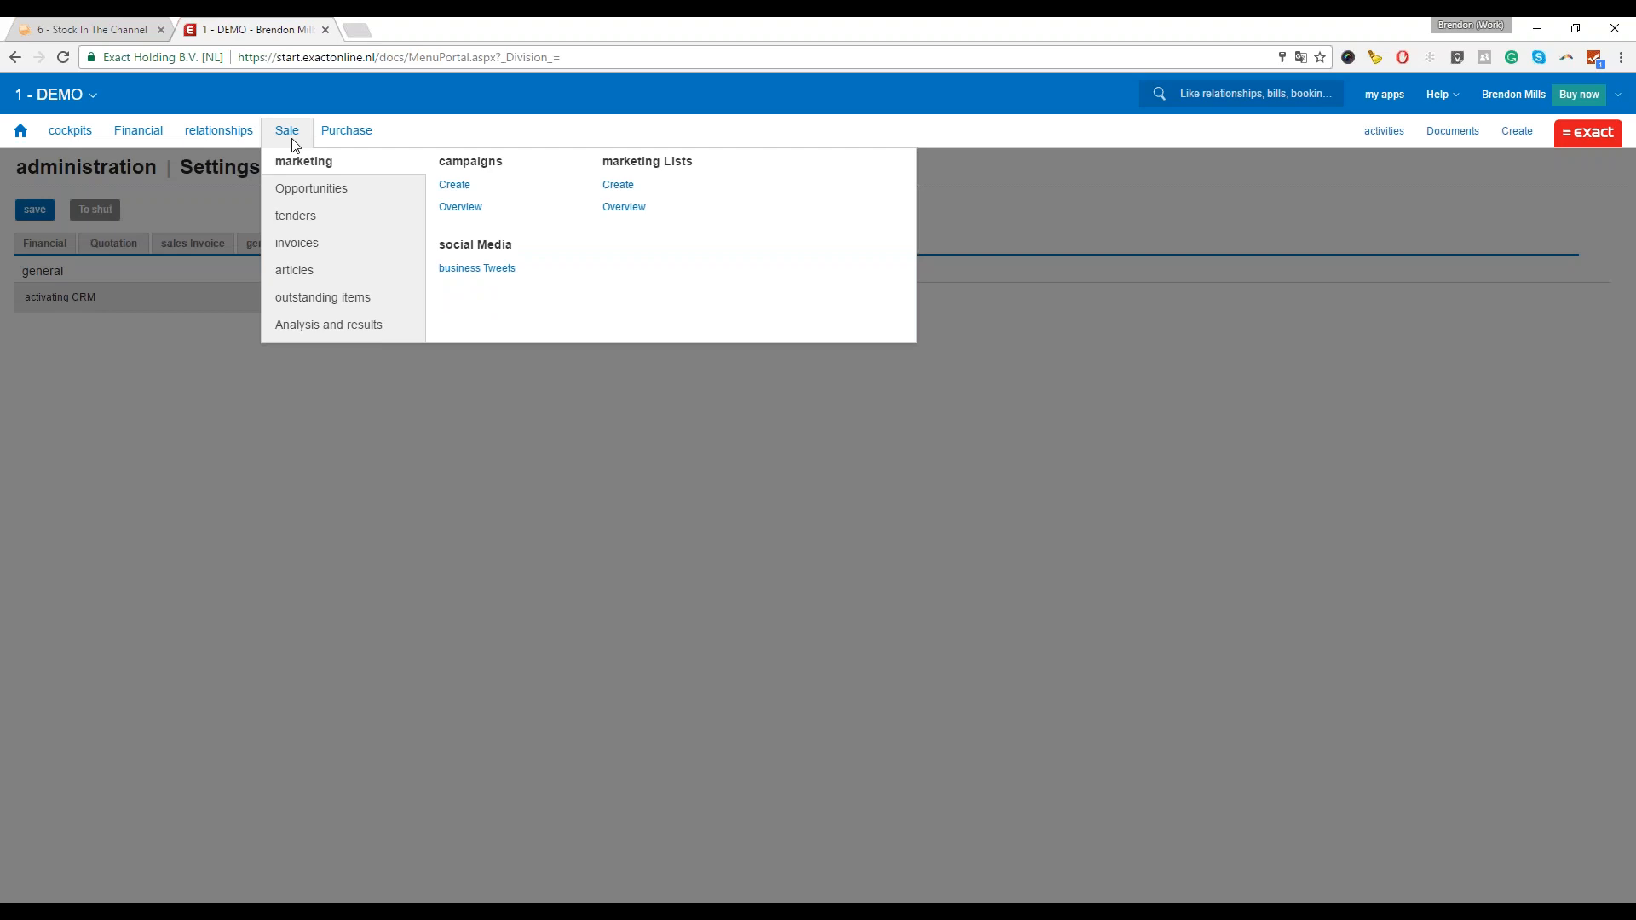
mouse_move(303, 254)
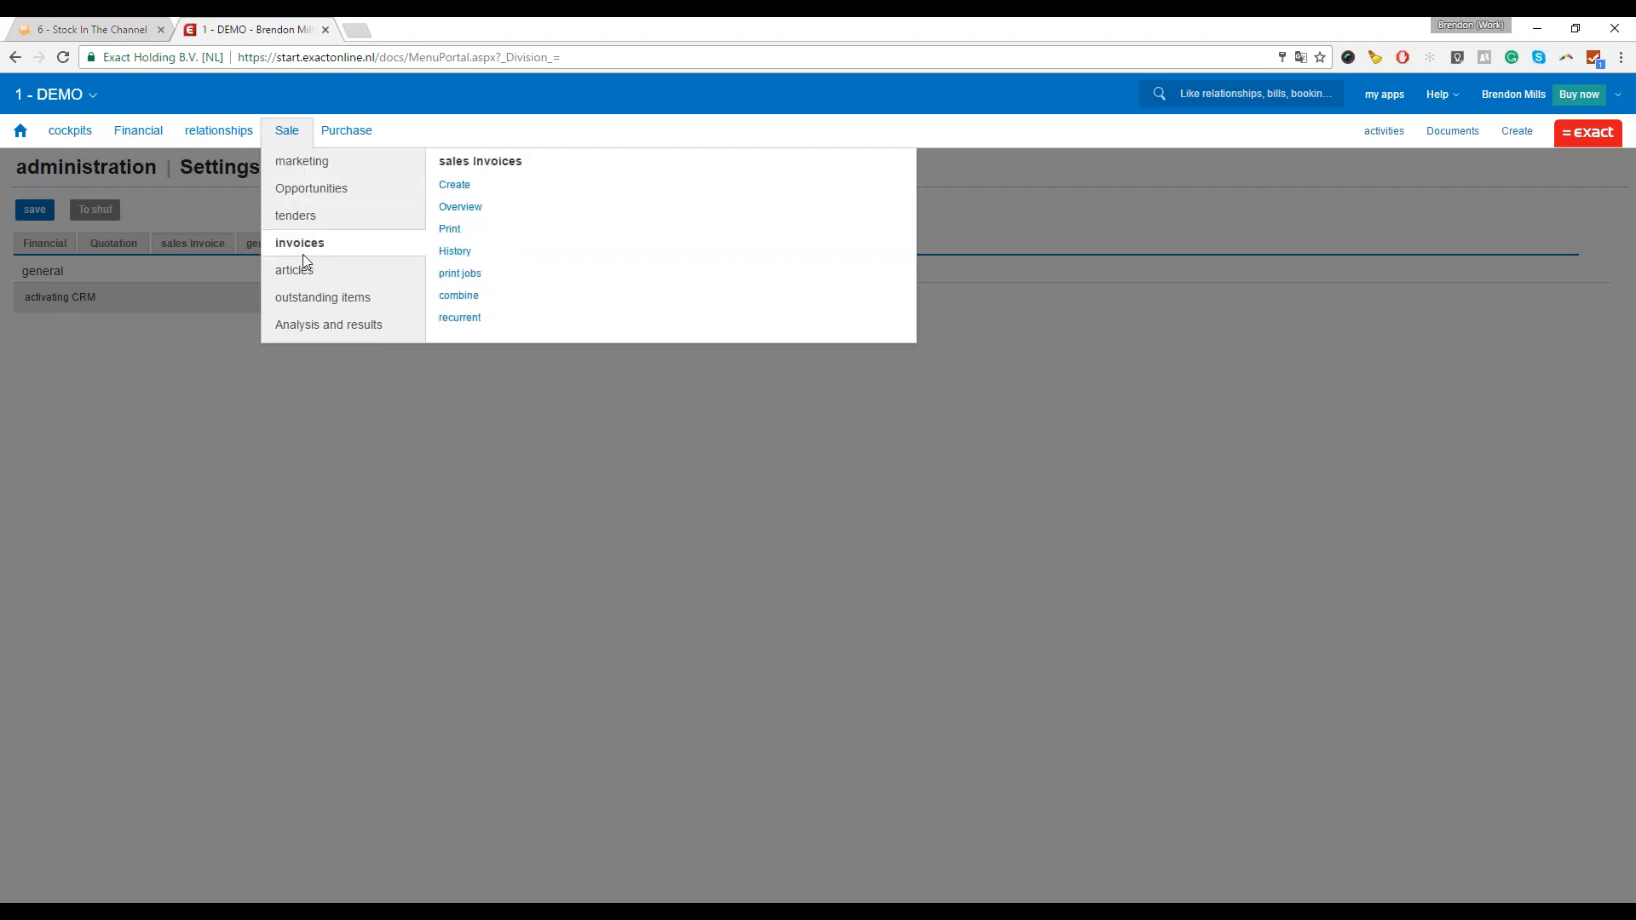
click(454, 233)
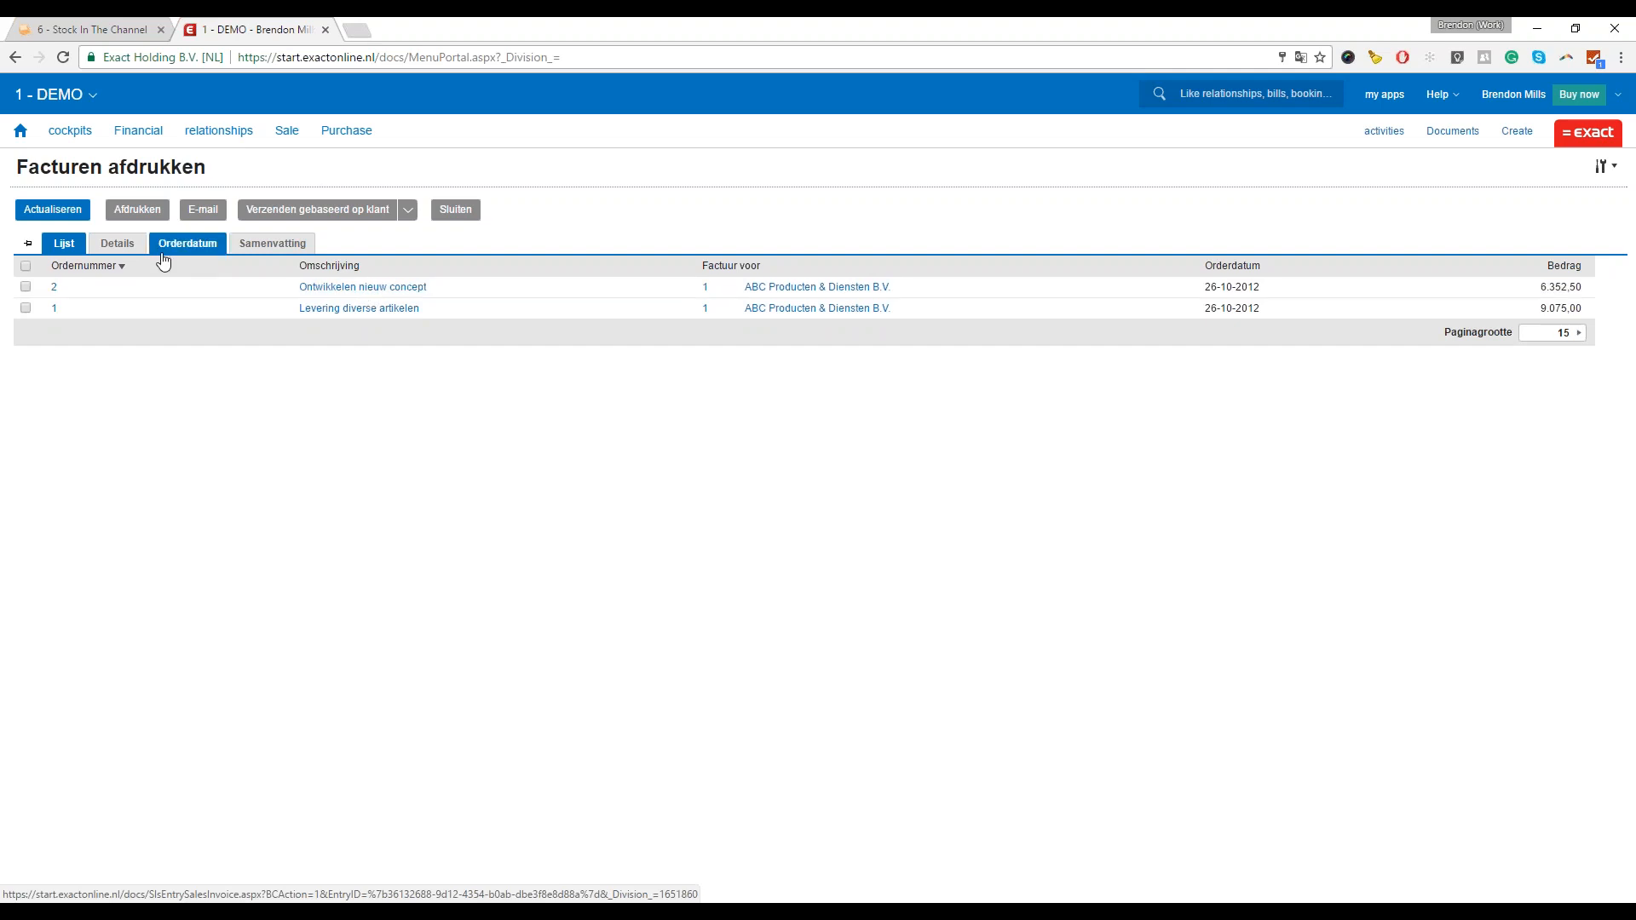
click(54, 213)
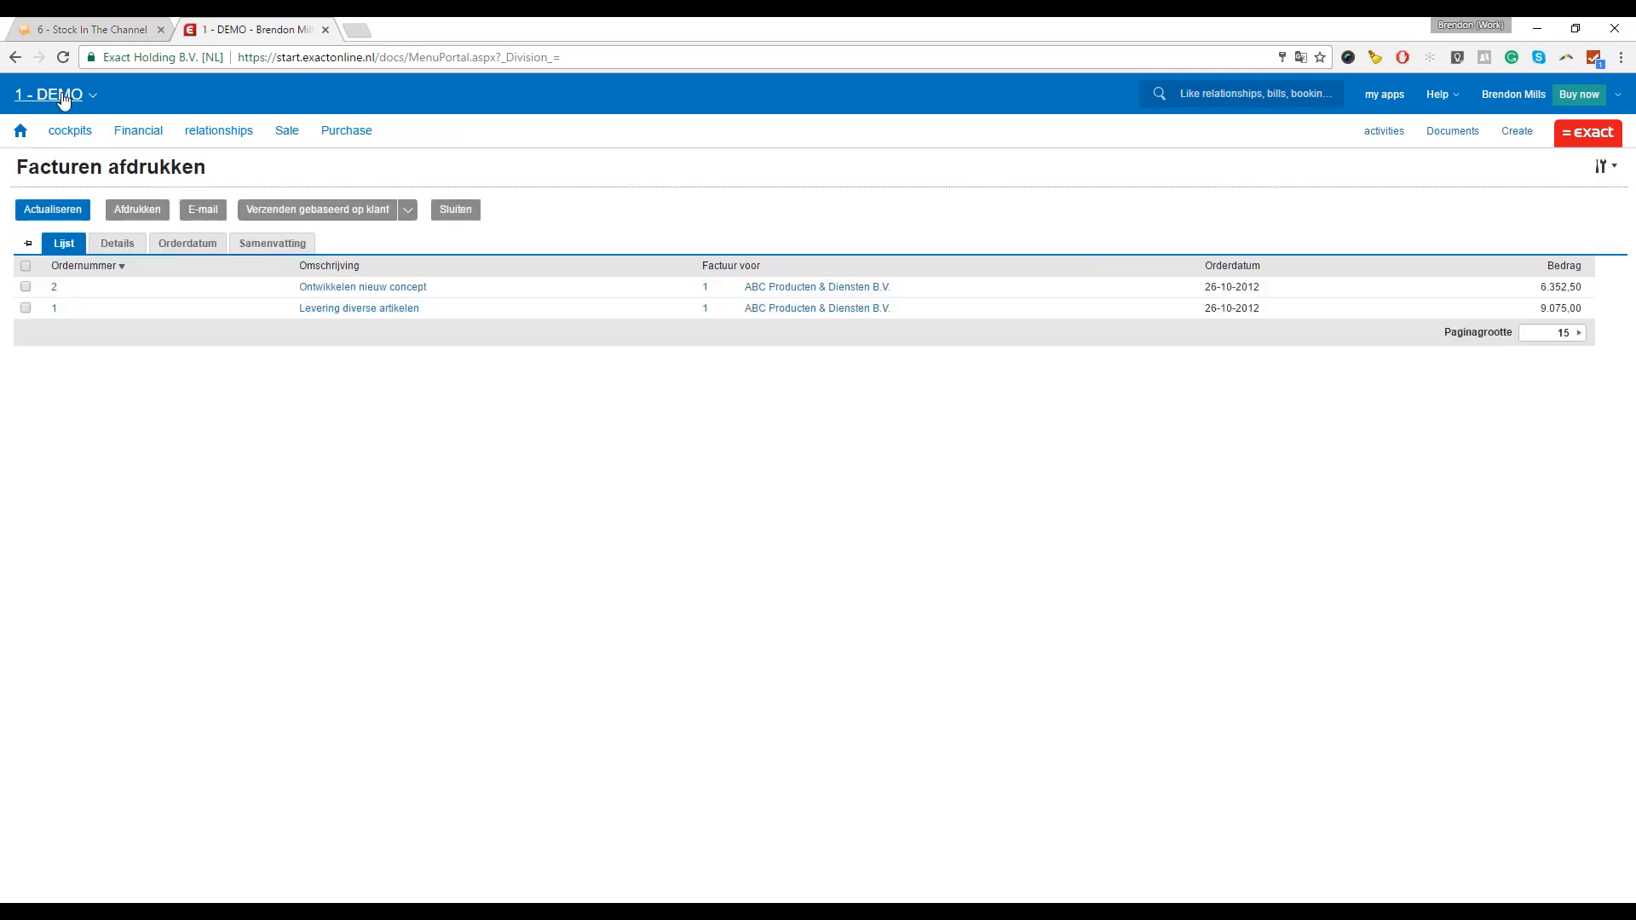
- Open the administration details of the DEMO company
click(81, 97)
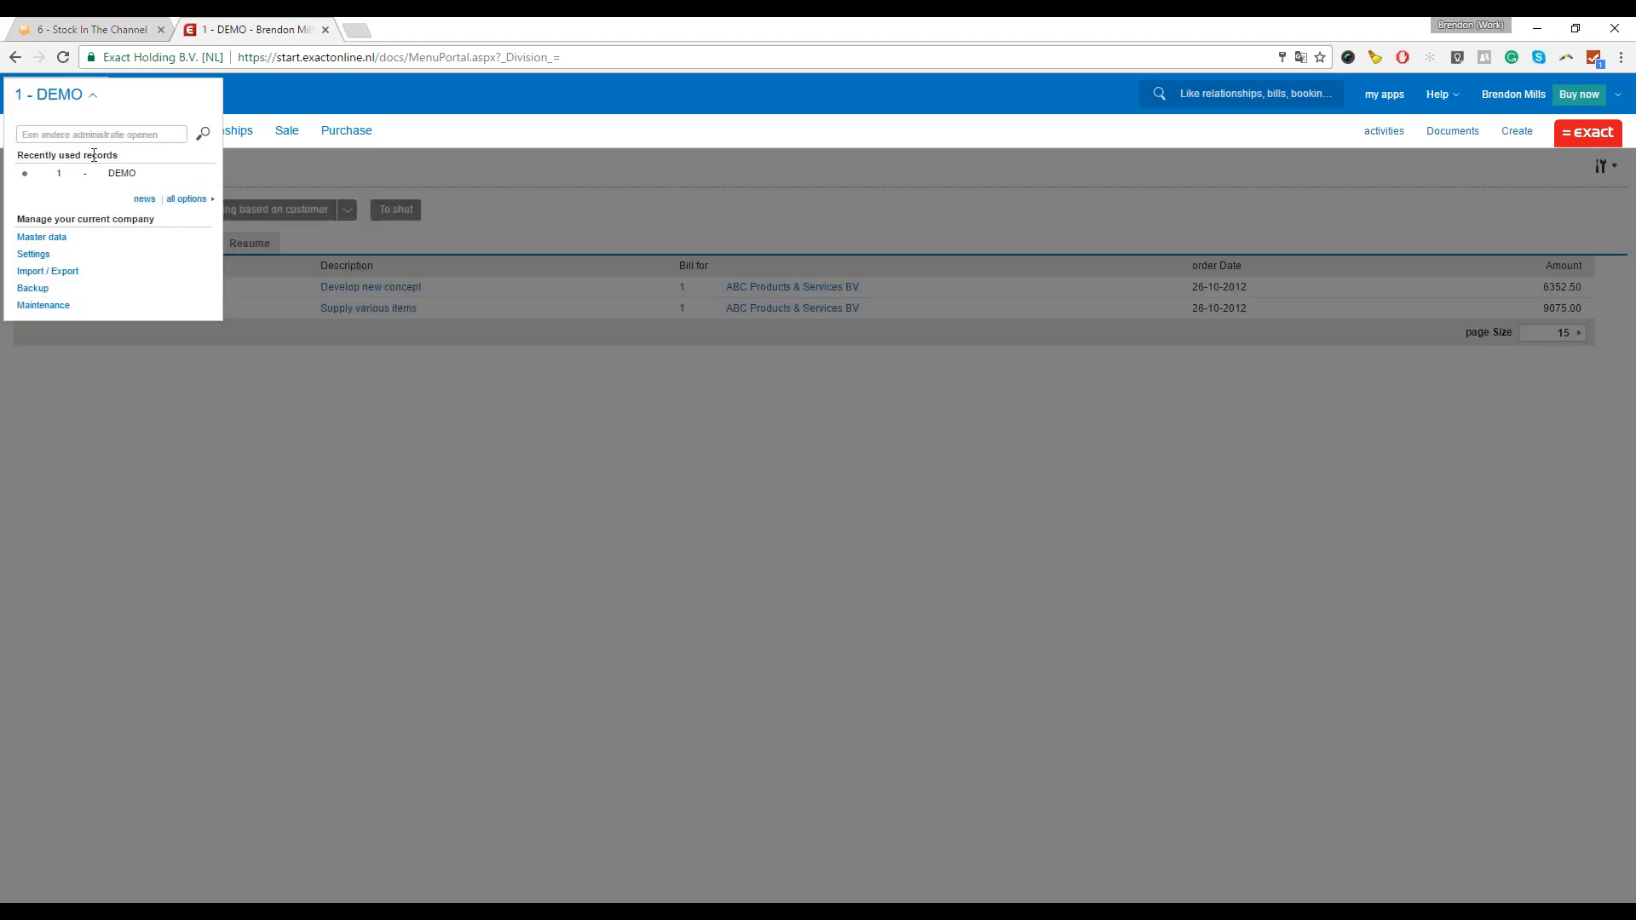
mouse_move(93, 156)
click(57, 101)
click(57, 100)
click(51, 304)
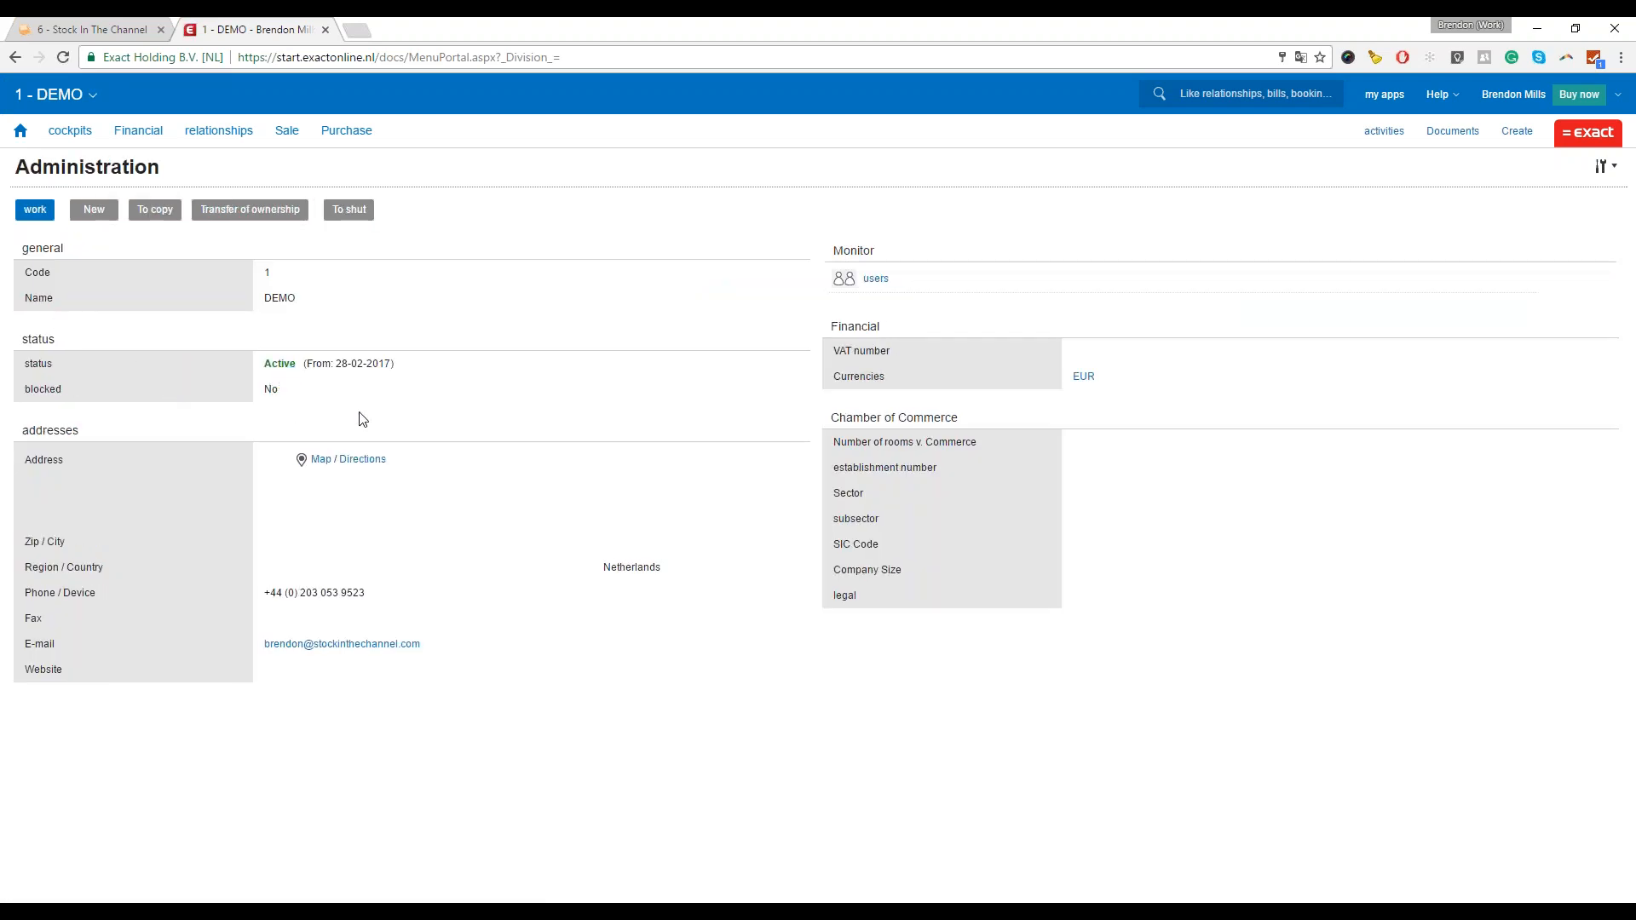
- Create and save a new administration with code 7 and the name "ap test"
click(95, 216)
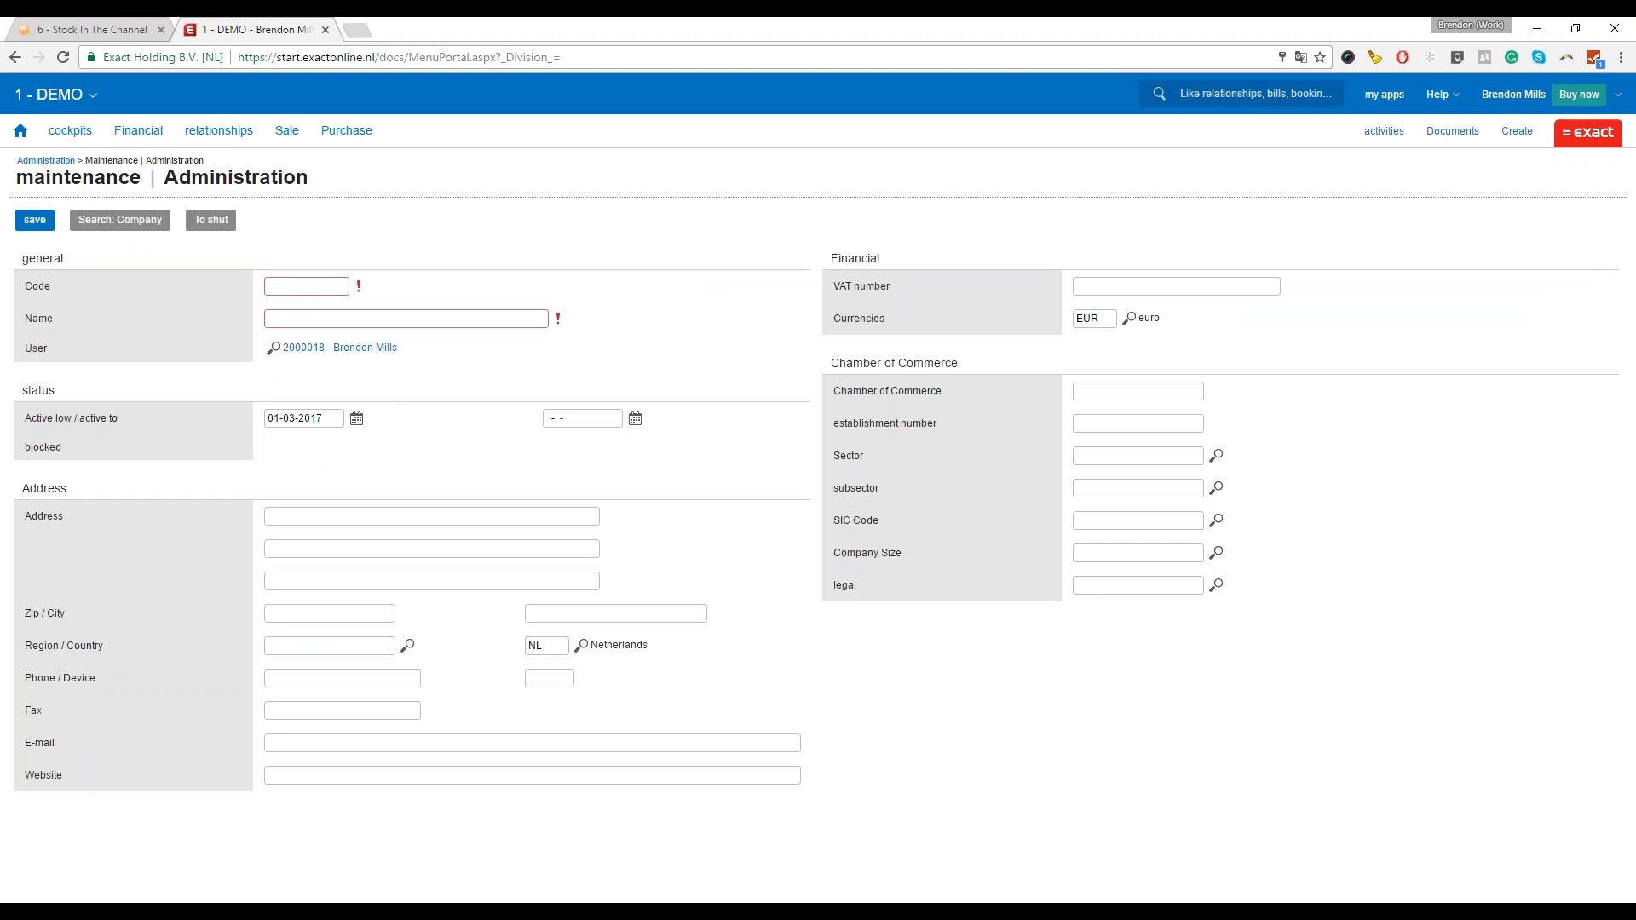
text(7)
click(323, 318)
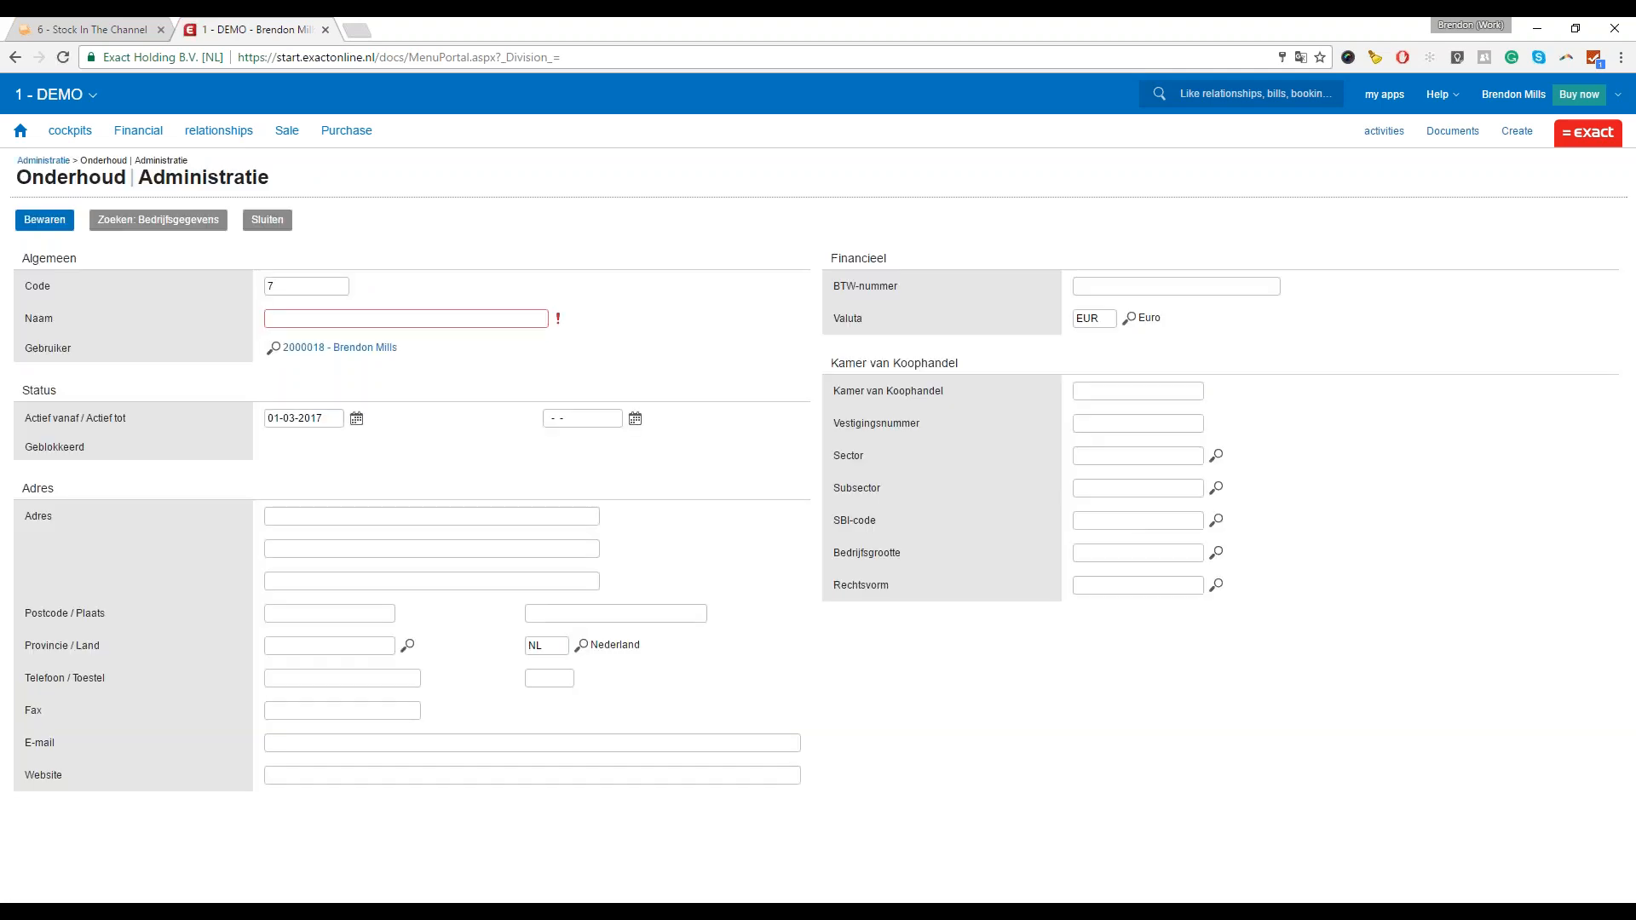
text(ap test)
click(46, 224)
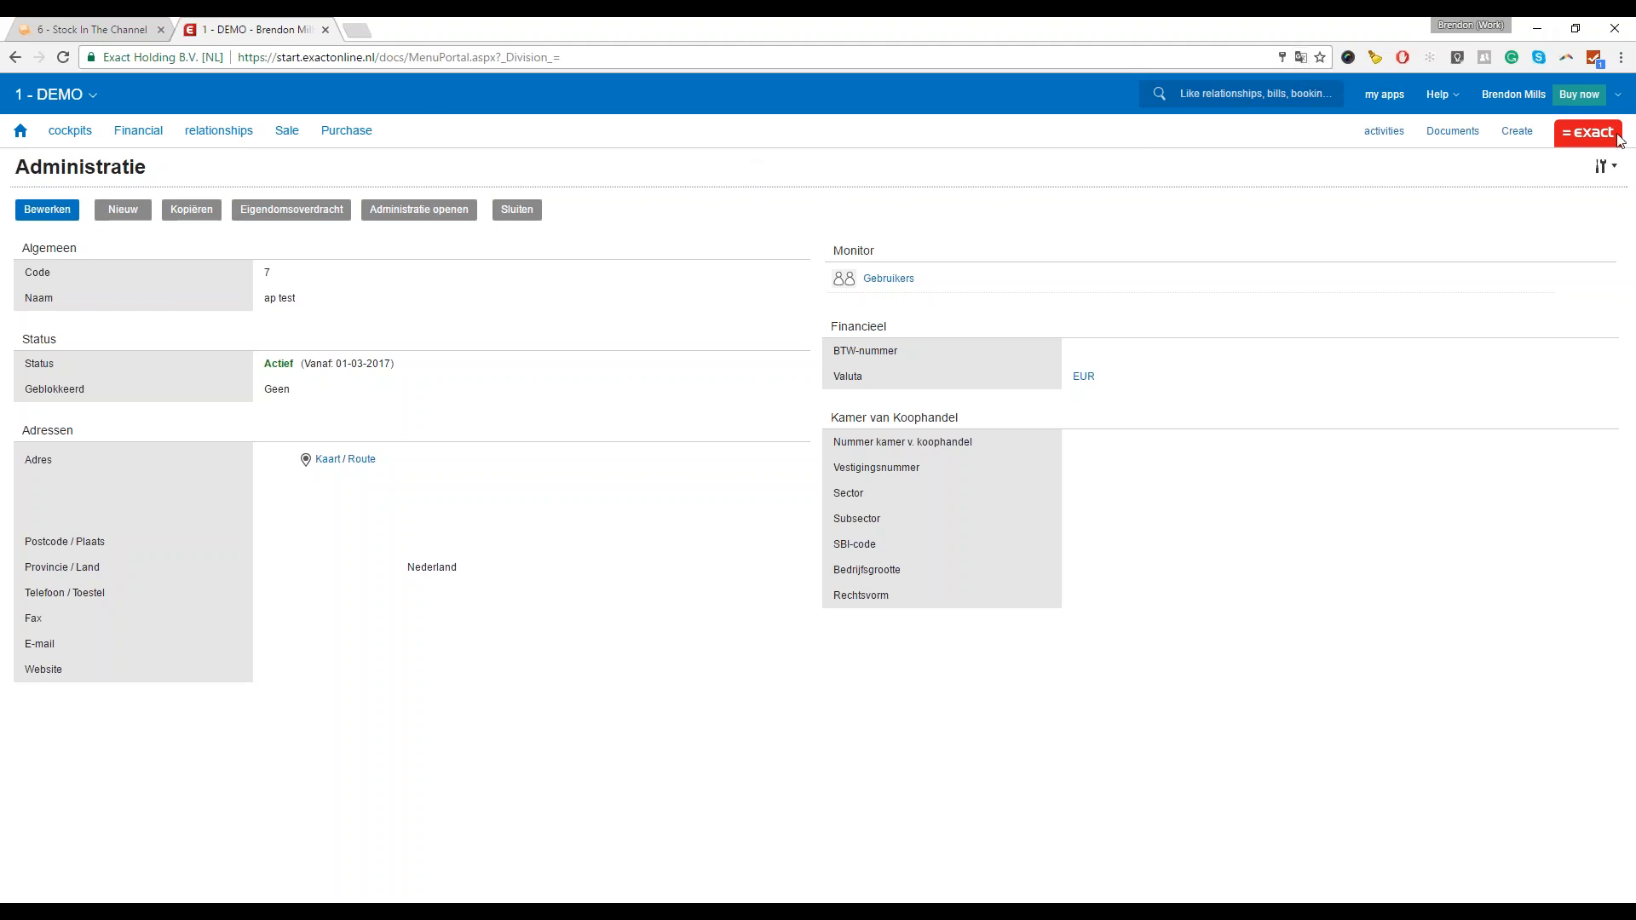
- Open the account's subscription overview to examine the Exact Online plan and its licence usage
click(1511, 97)
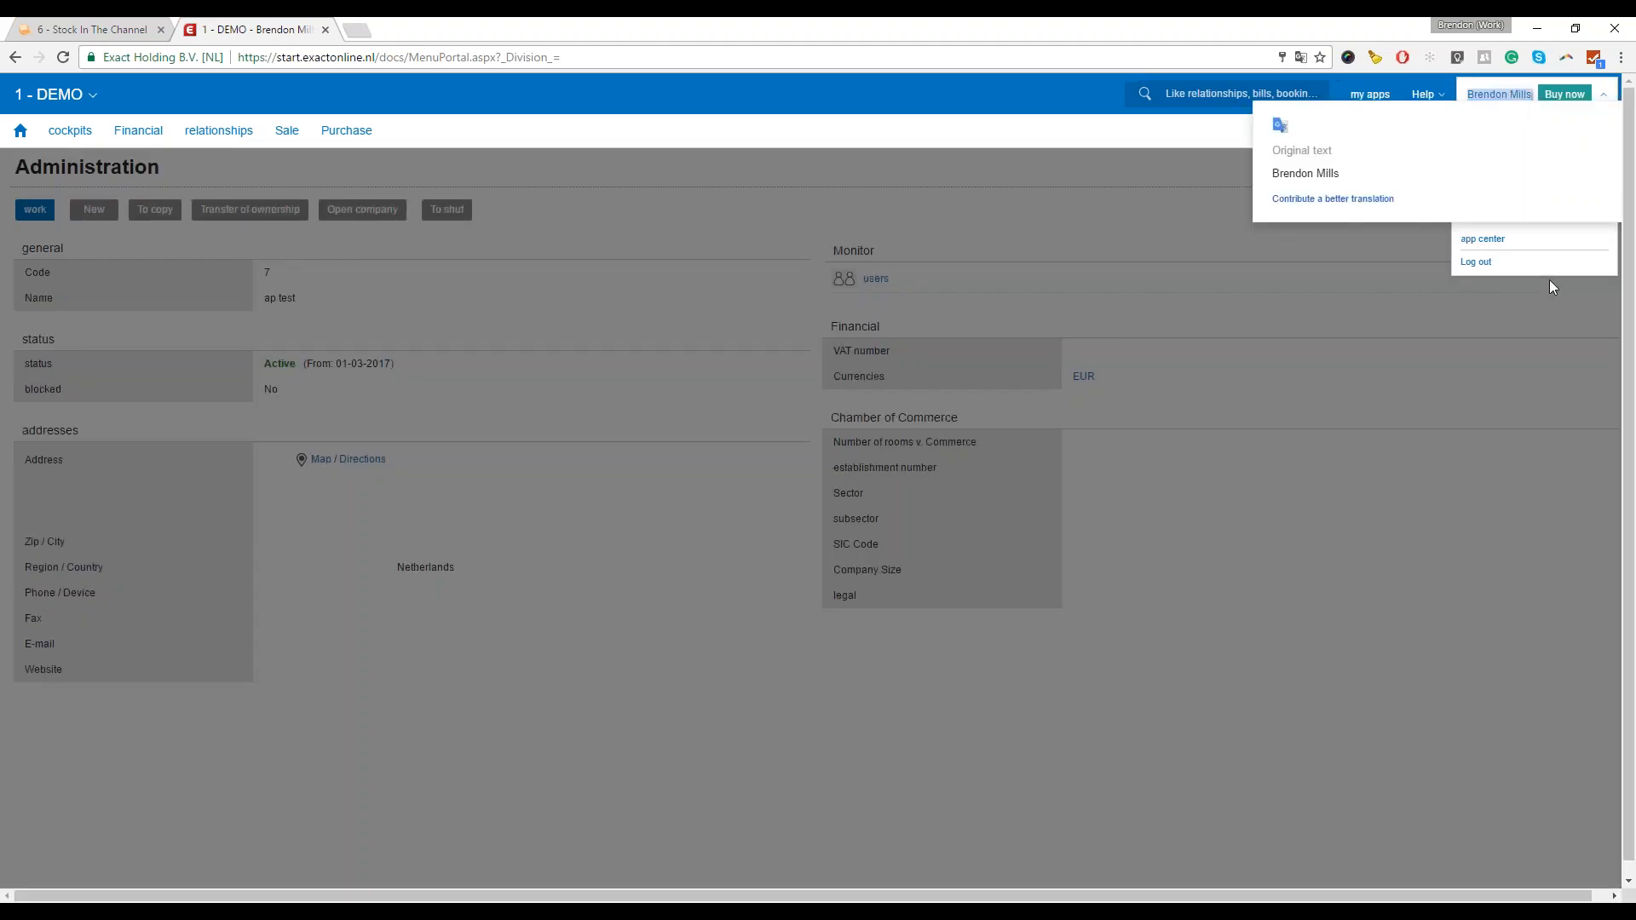
click(1488, 247)
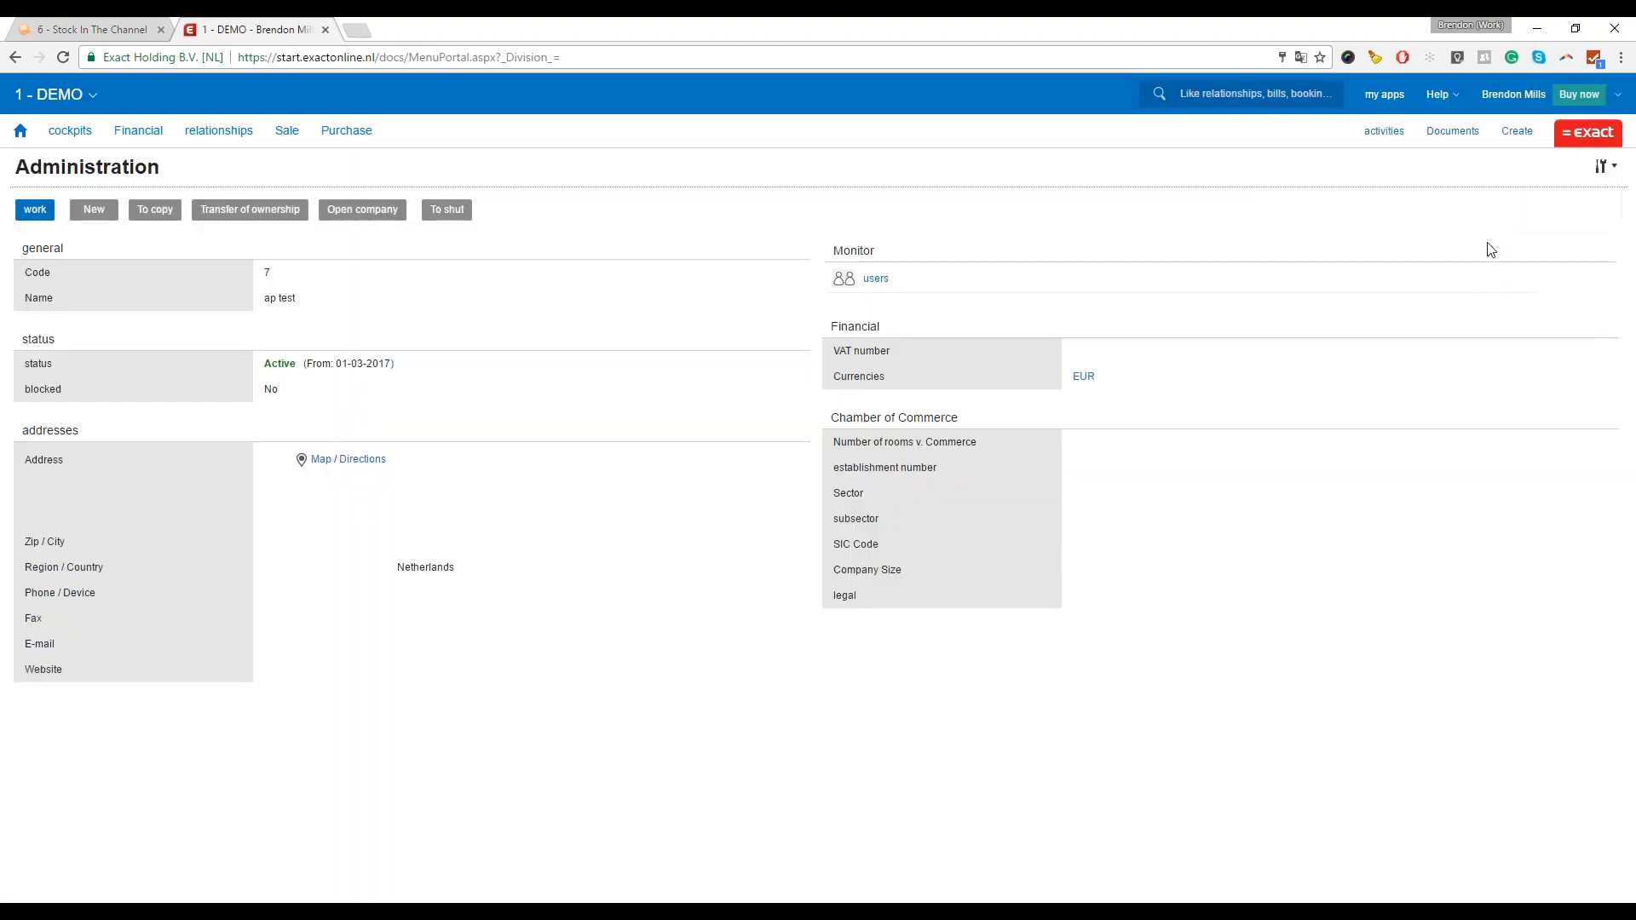
click(1523, 110)
click(1522, 192)
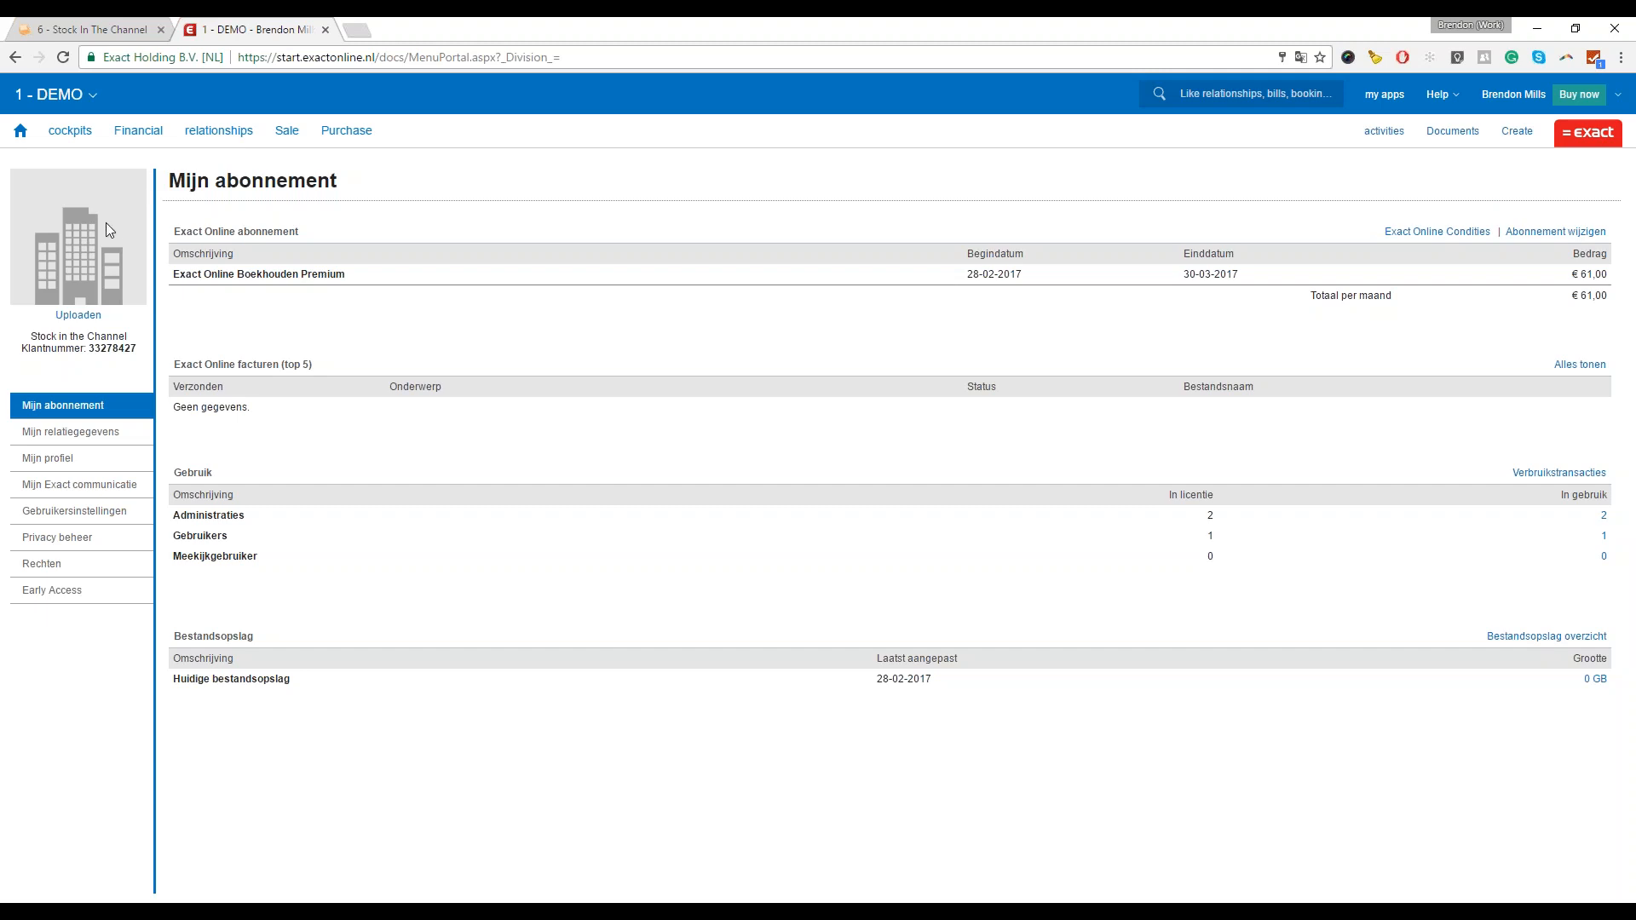
- Set the language to English in the Exact Online user settings and save them
click(84, 487)
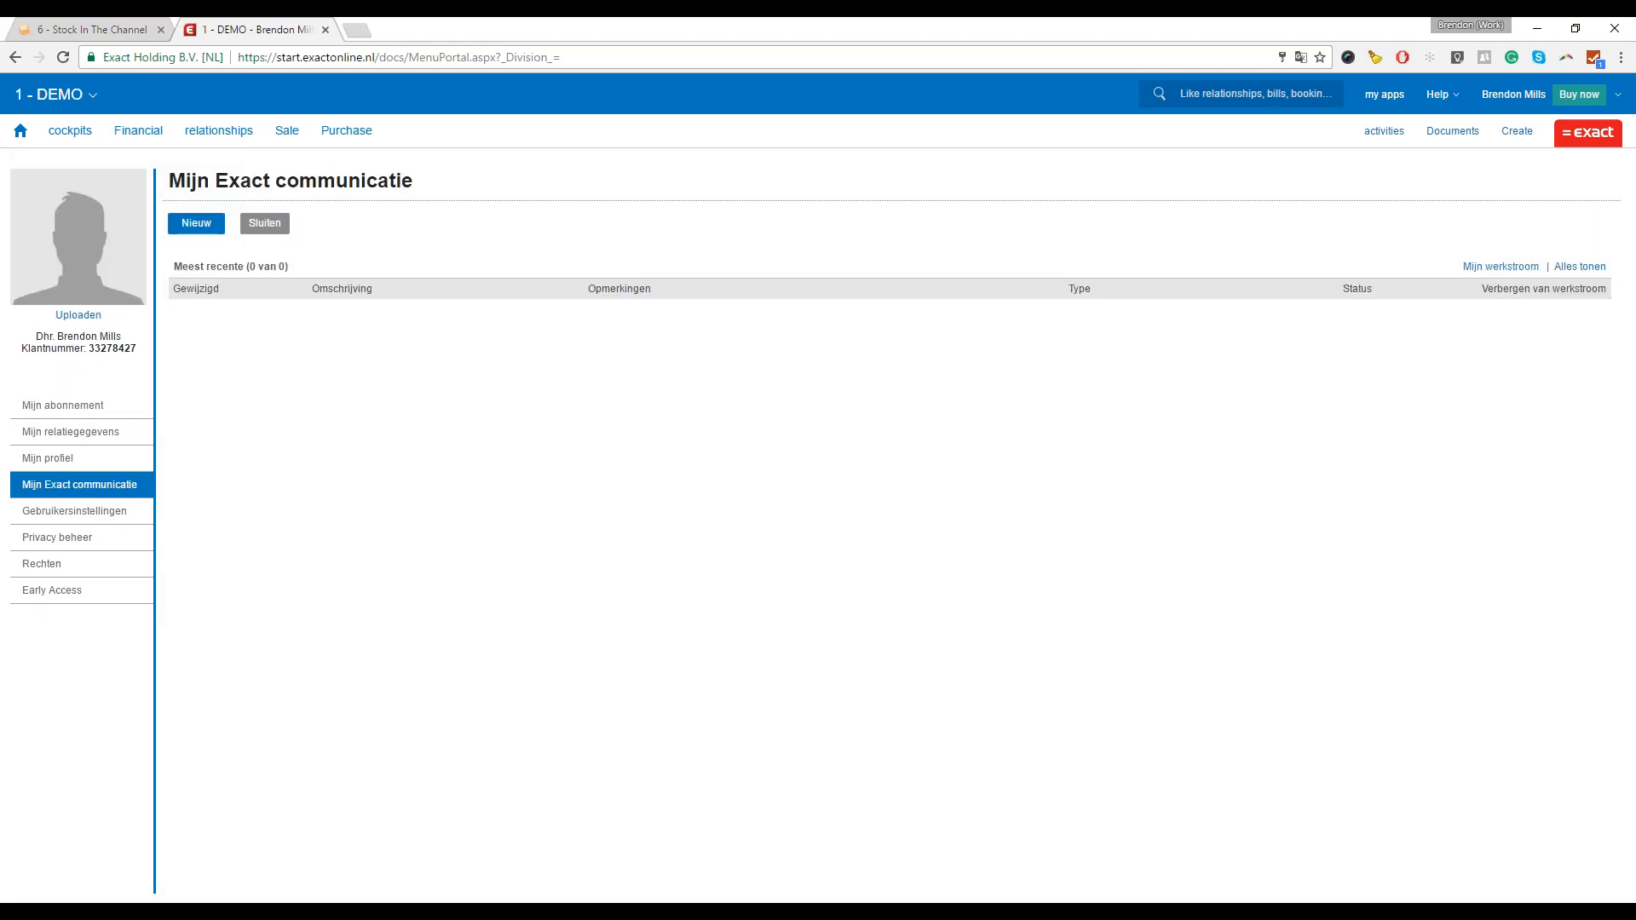
click(81, 511)
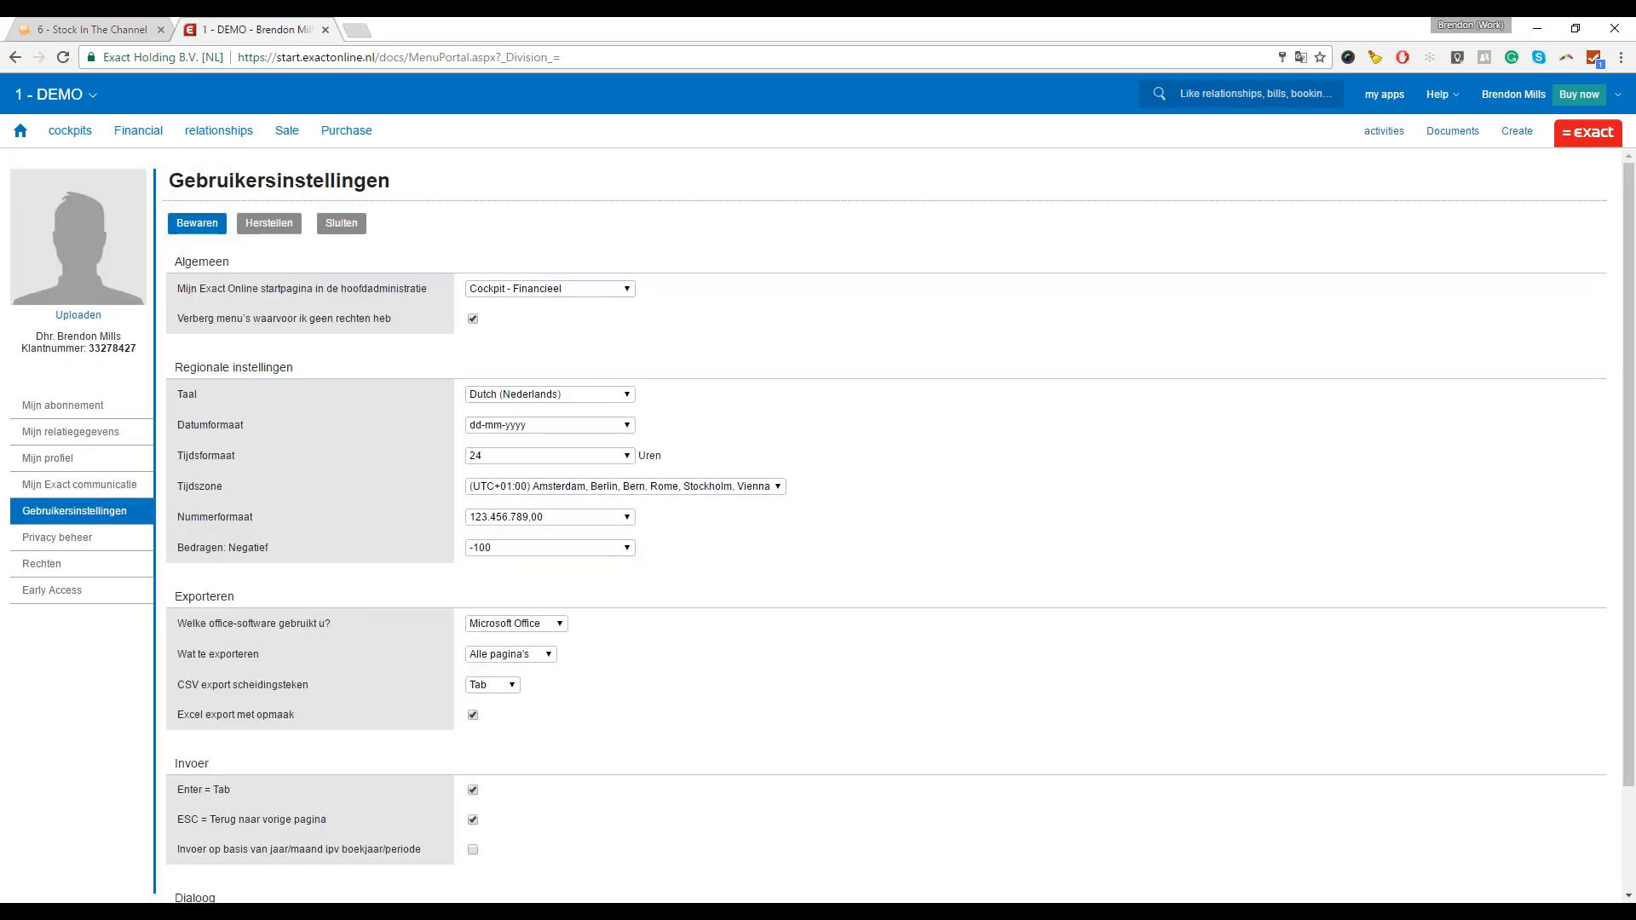
click(590, 395)
click(580, 420)
click(196, 224)
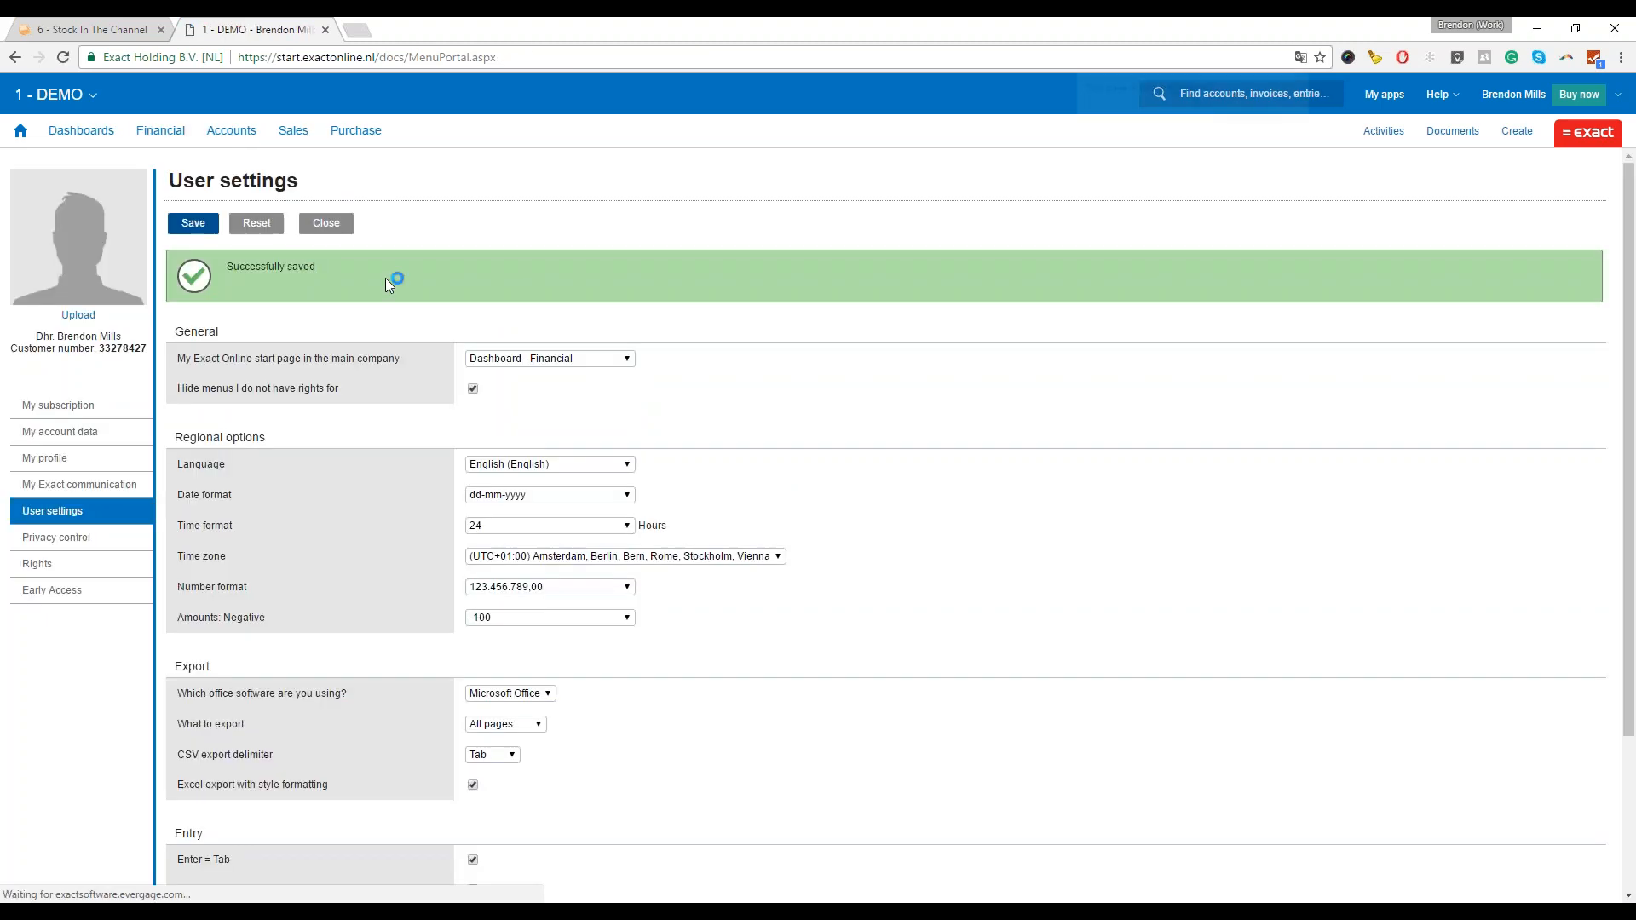
- Try to stop the browser from translating the user settings page, keeping English as both page and translation language
click(1302, 58)
click(1302, 58)
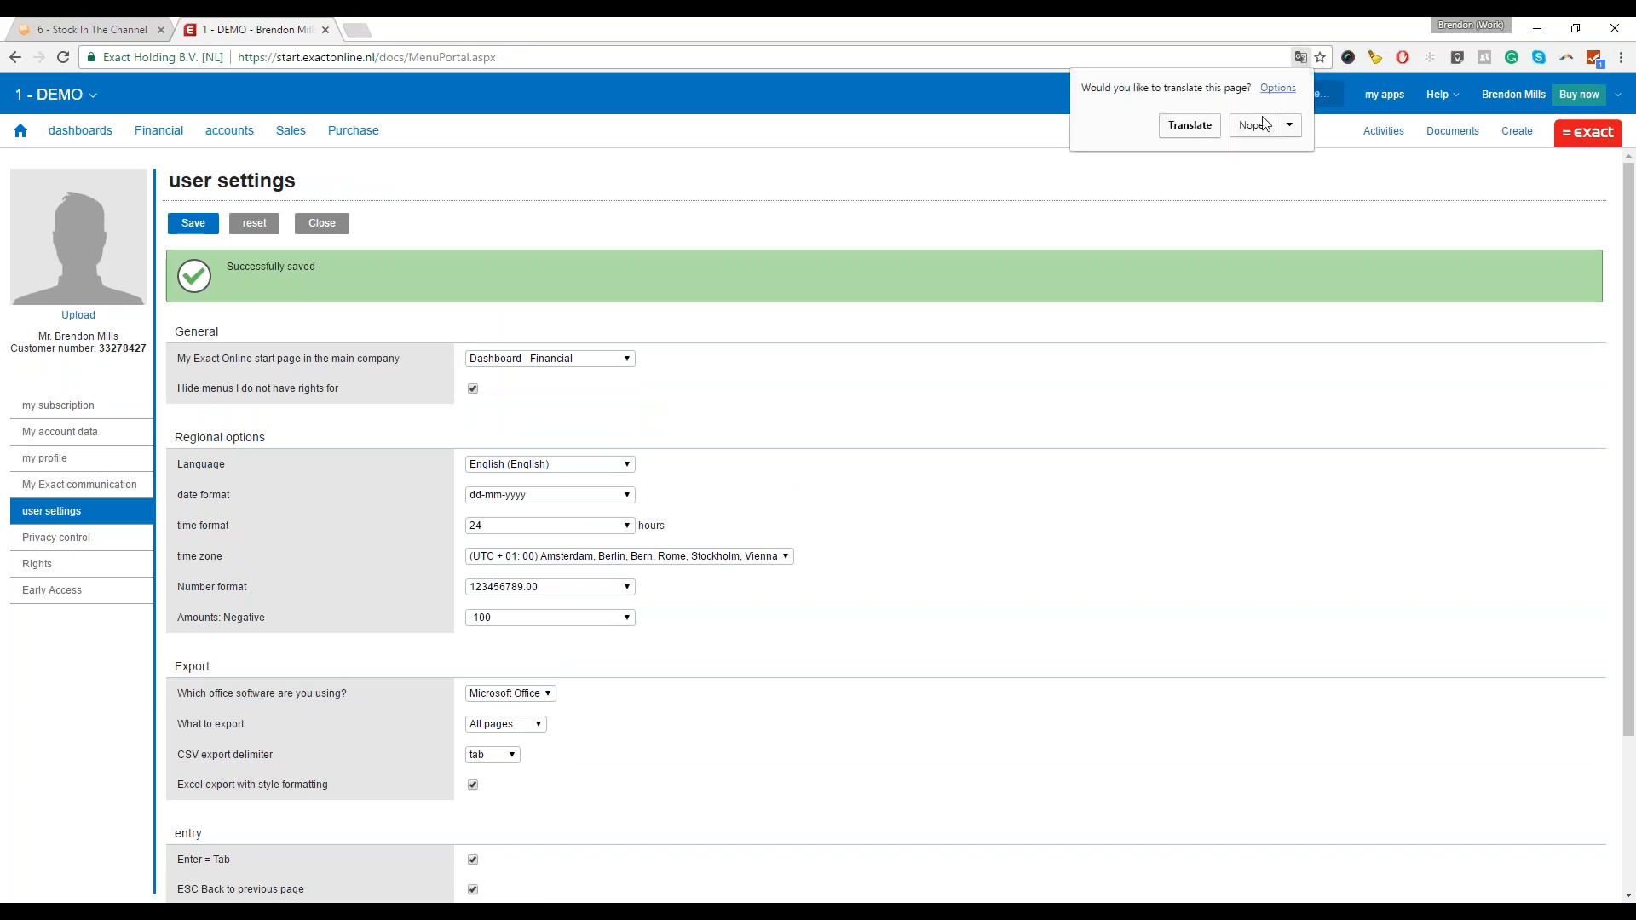
click(1261, 129)
click(1302, 59)
click(1281, 87)
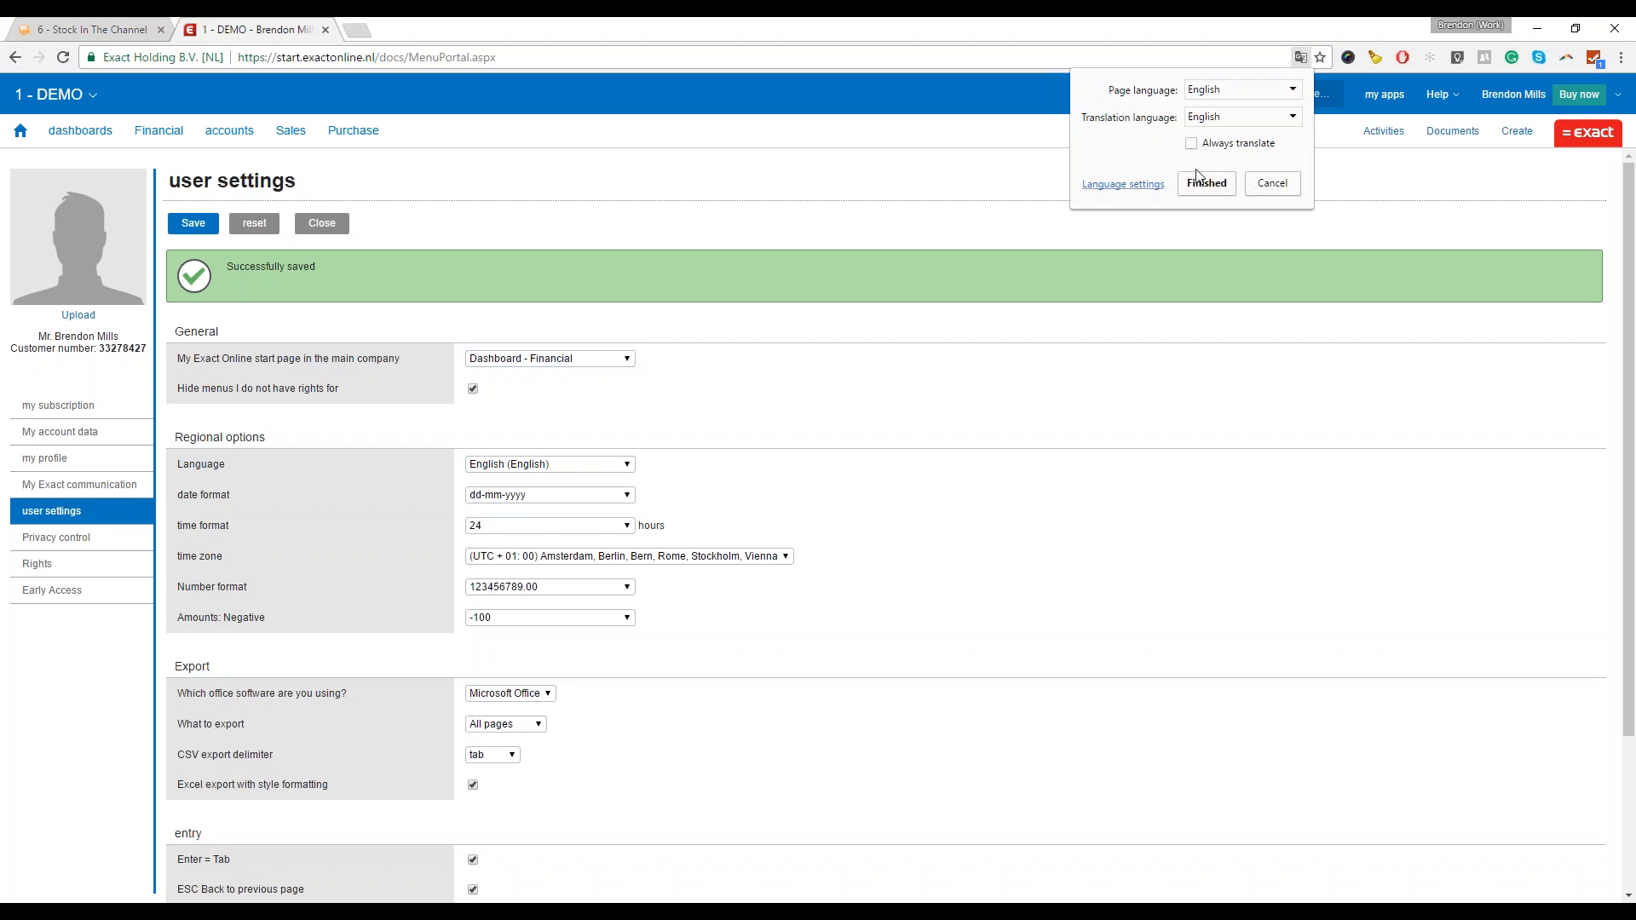
click(1224, 194)
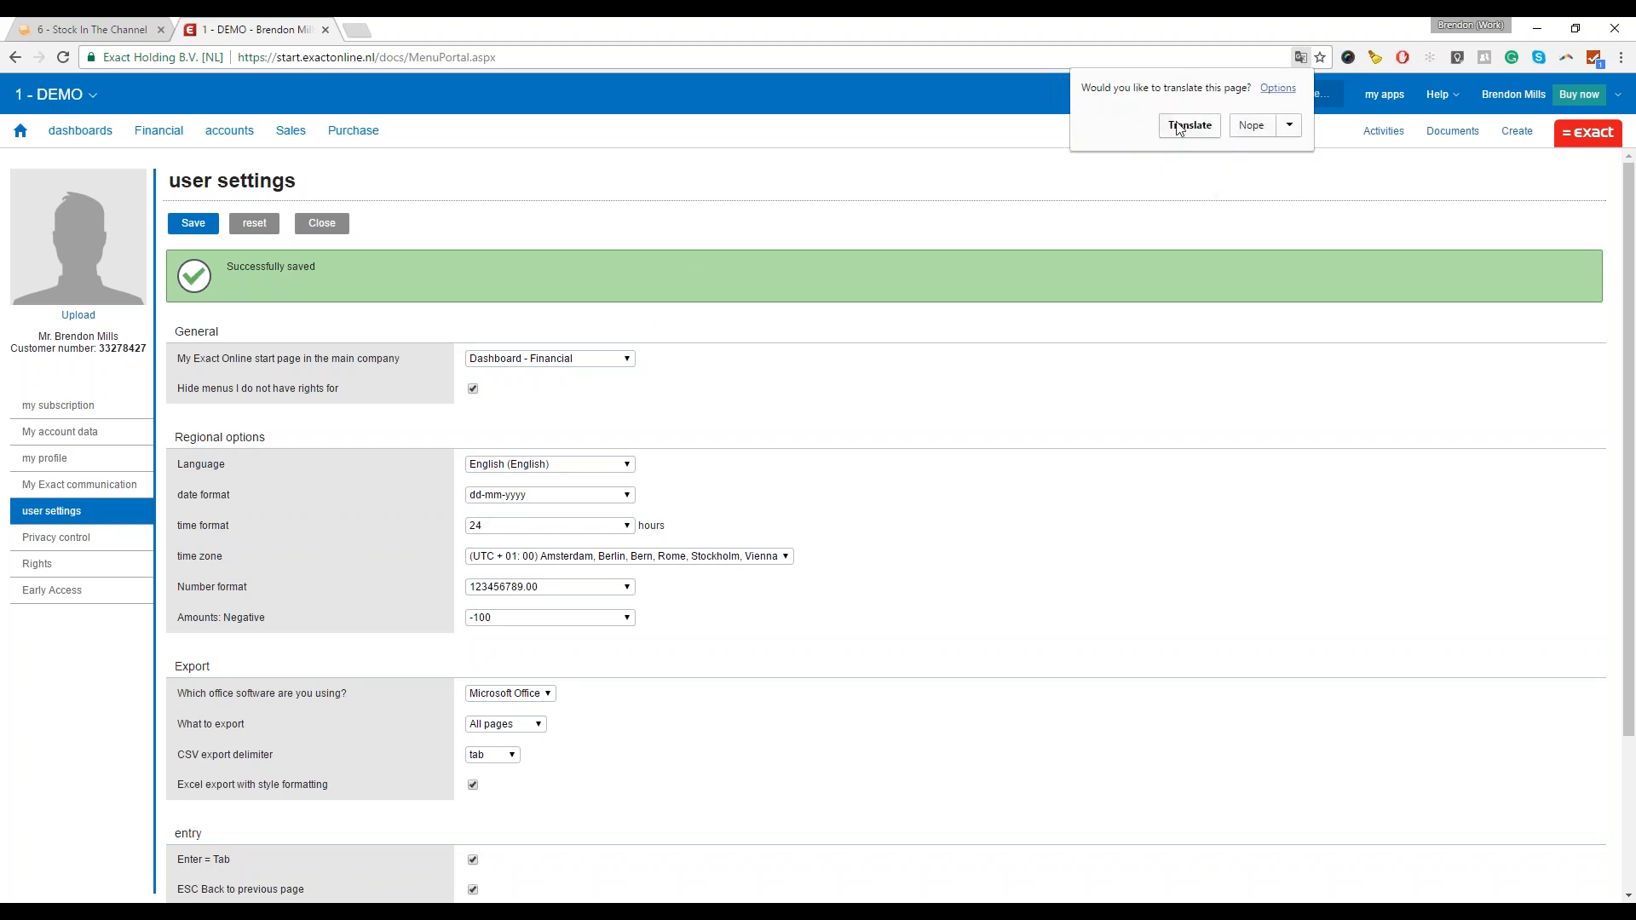
click(984, 226)
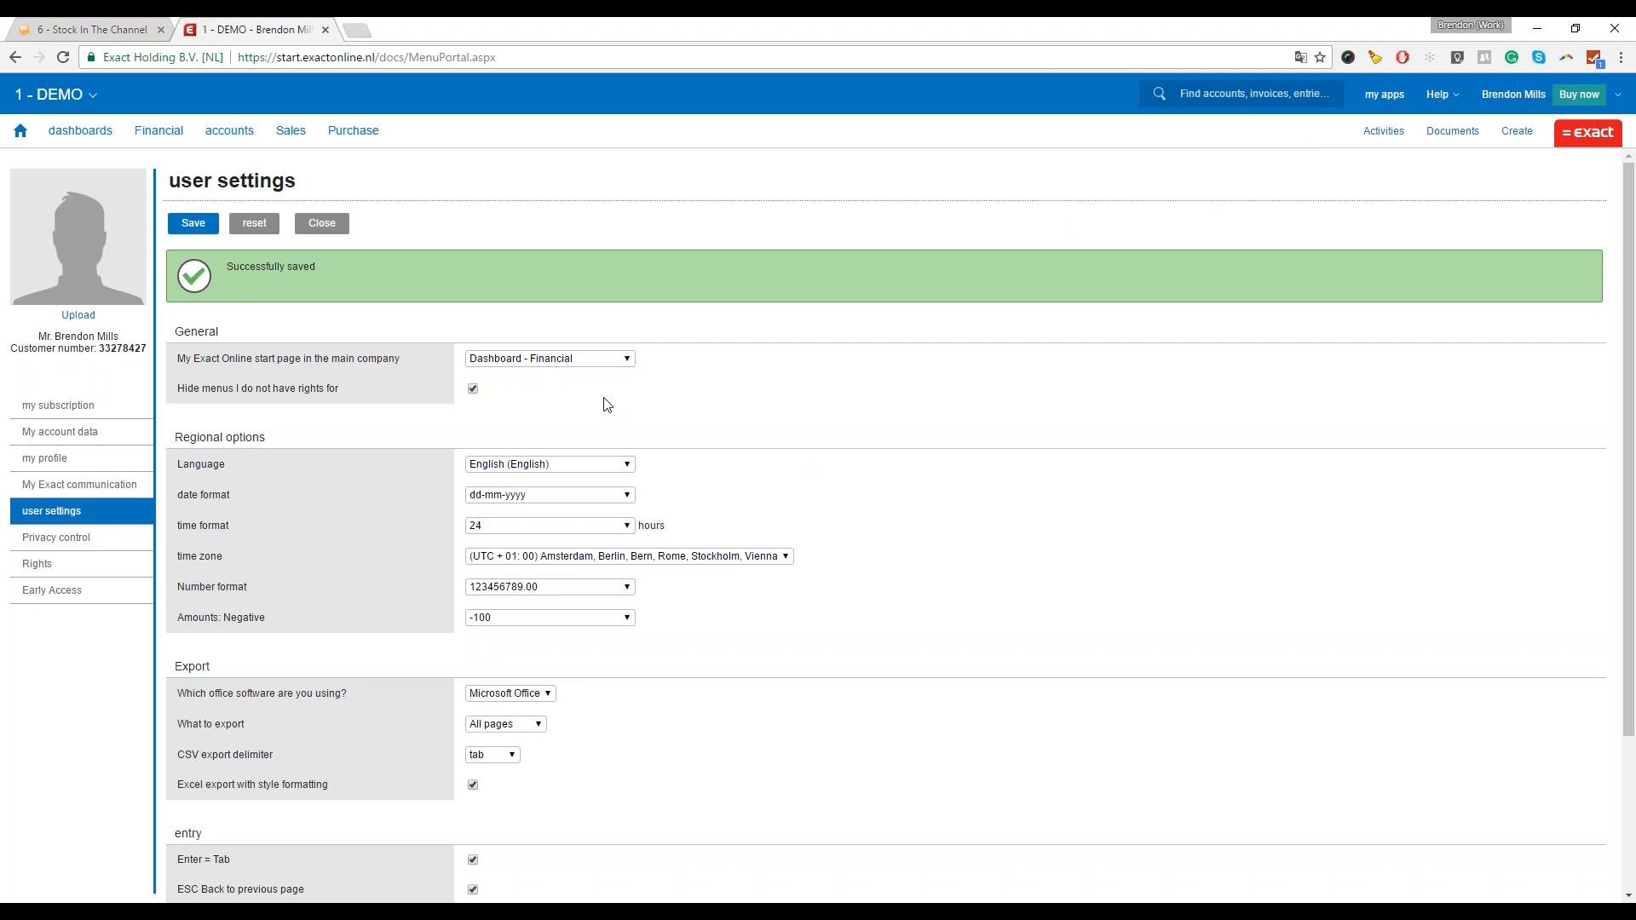
- Reload Exact Online and open the overview of sales quotations
mouse_move(72, 139)
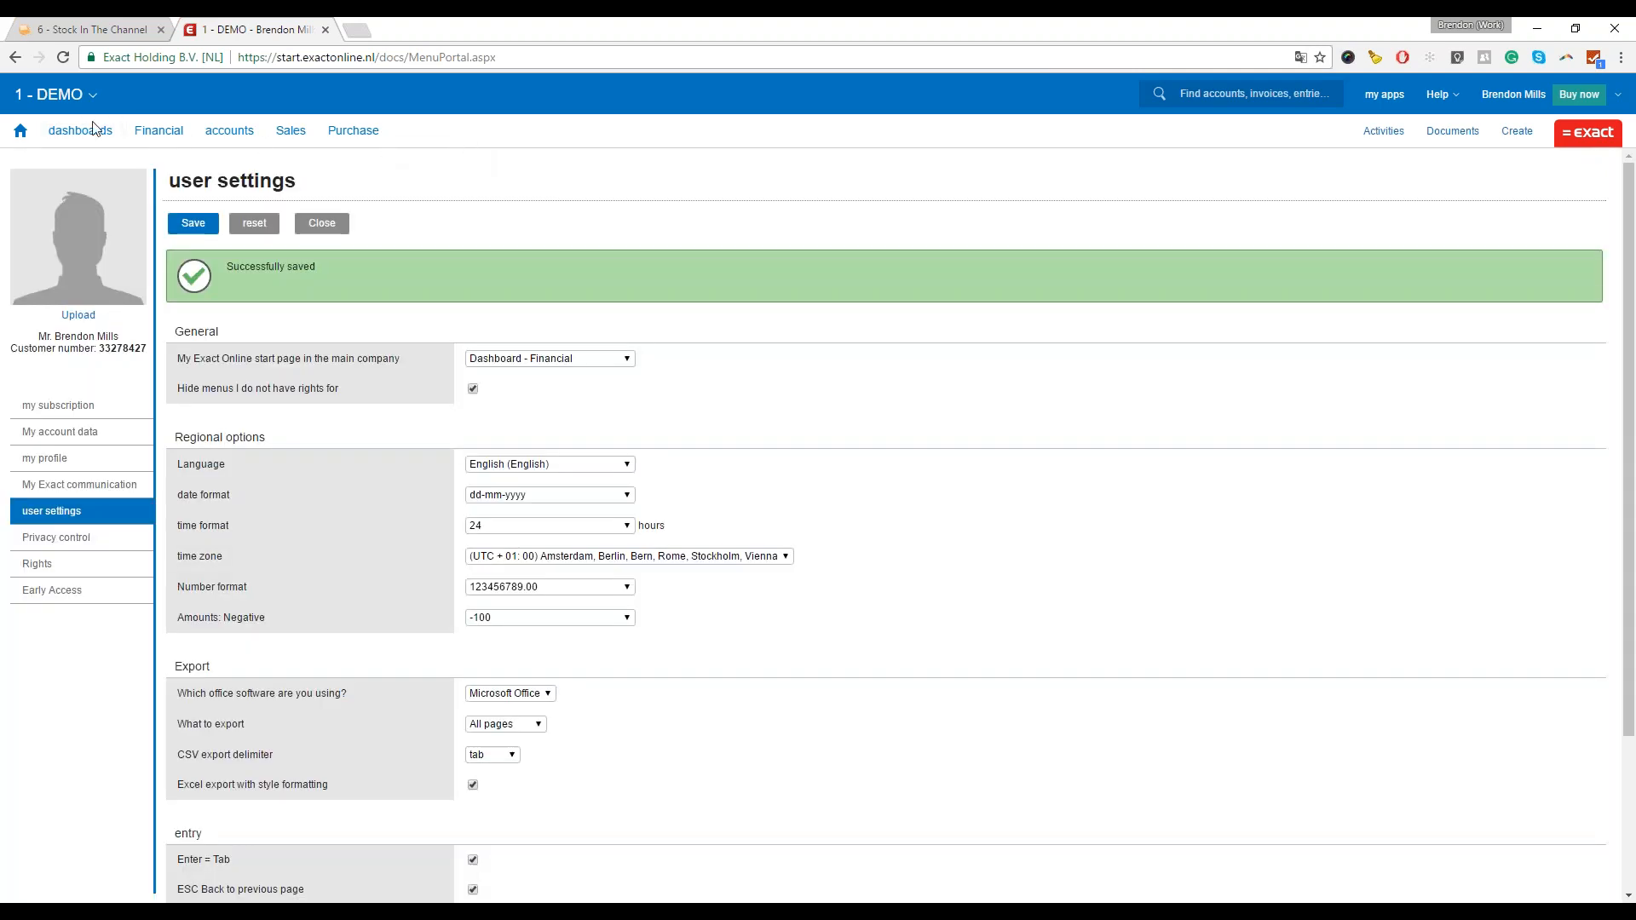
click(51, 95)
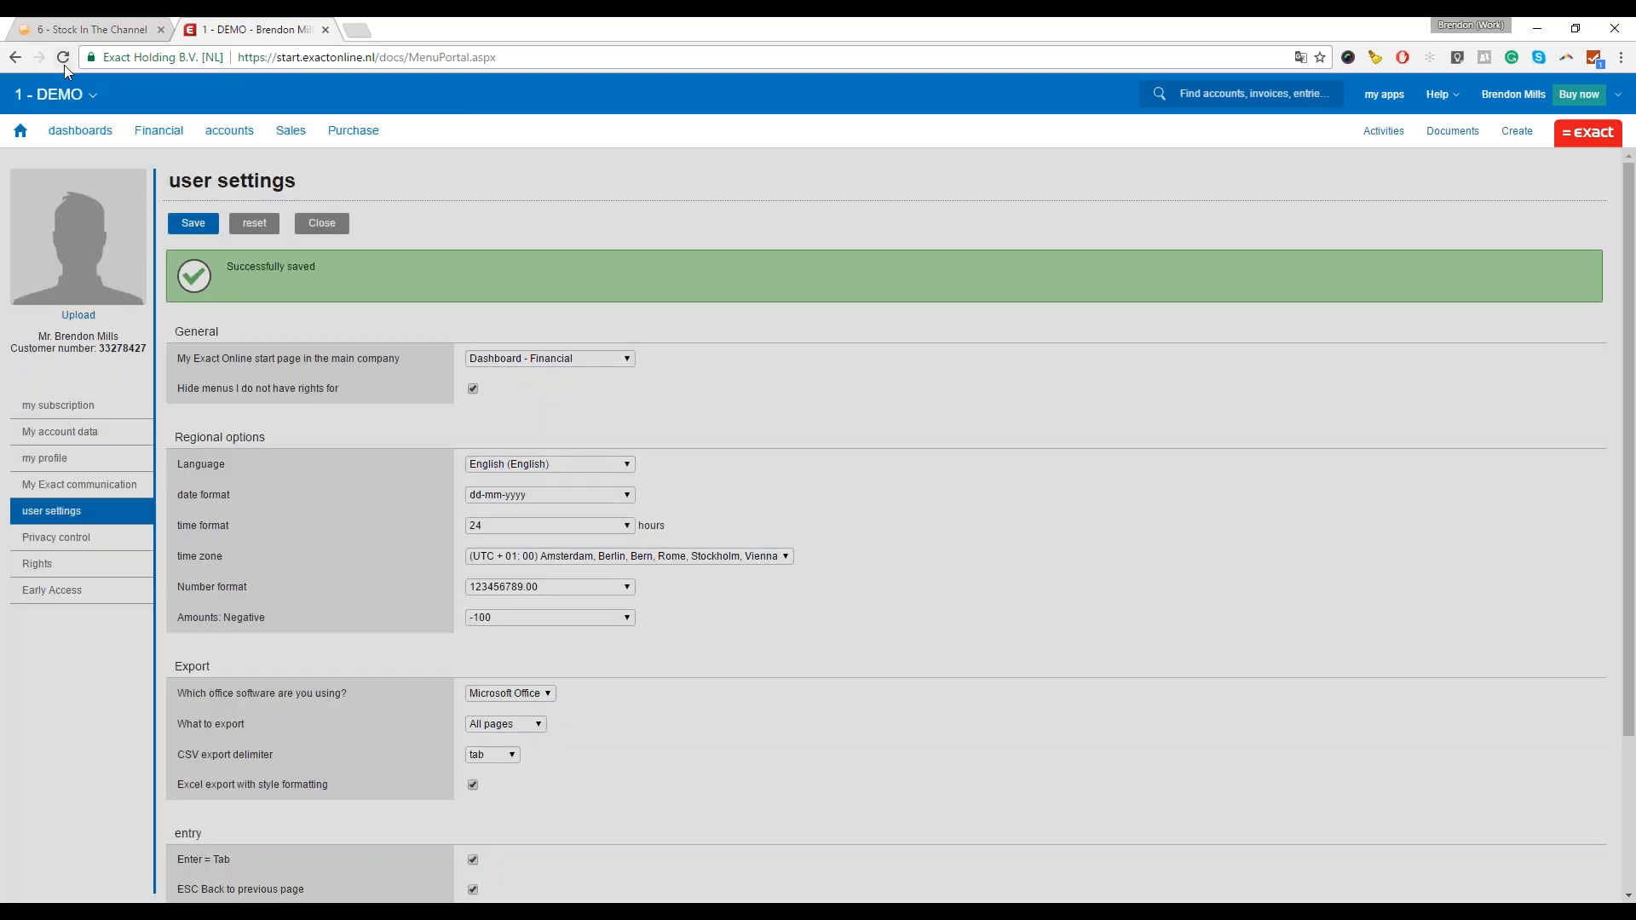
click(63, 60)
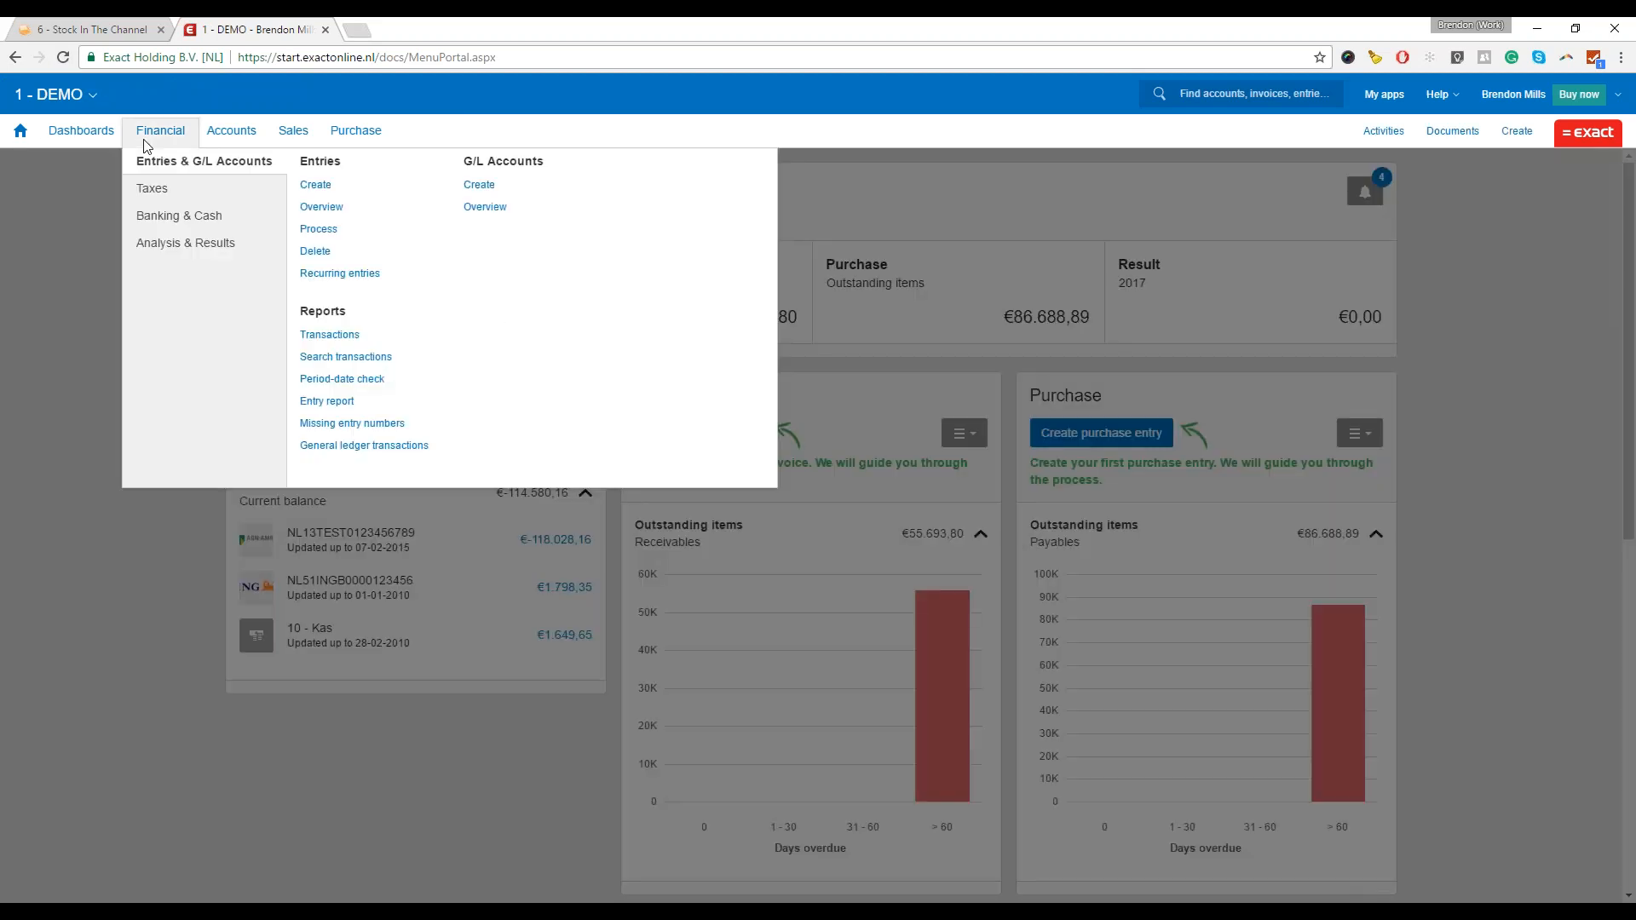
mouse_move(102, 138)
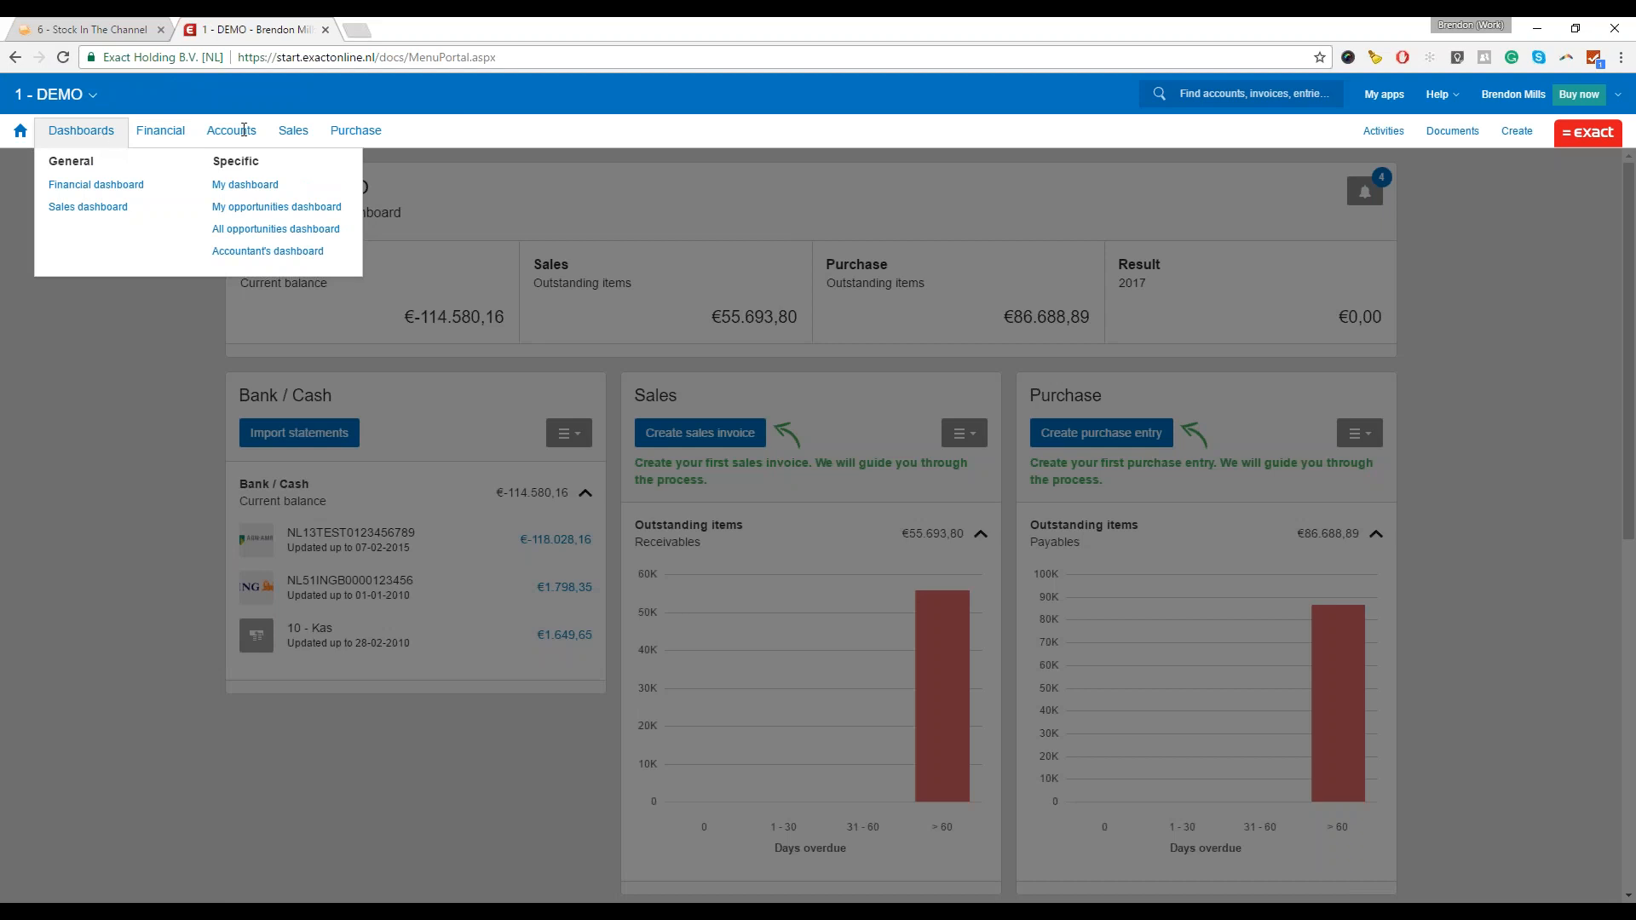
mouse_move(293, 134)
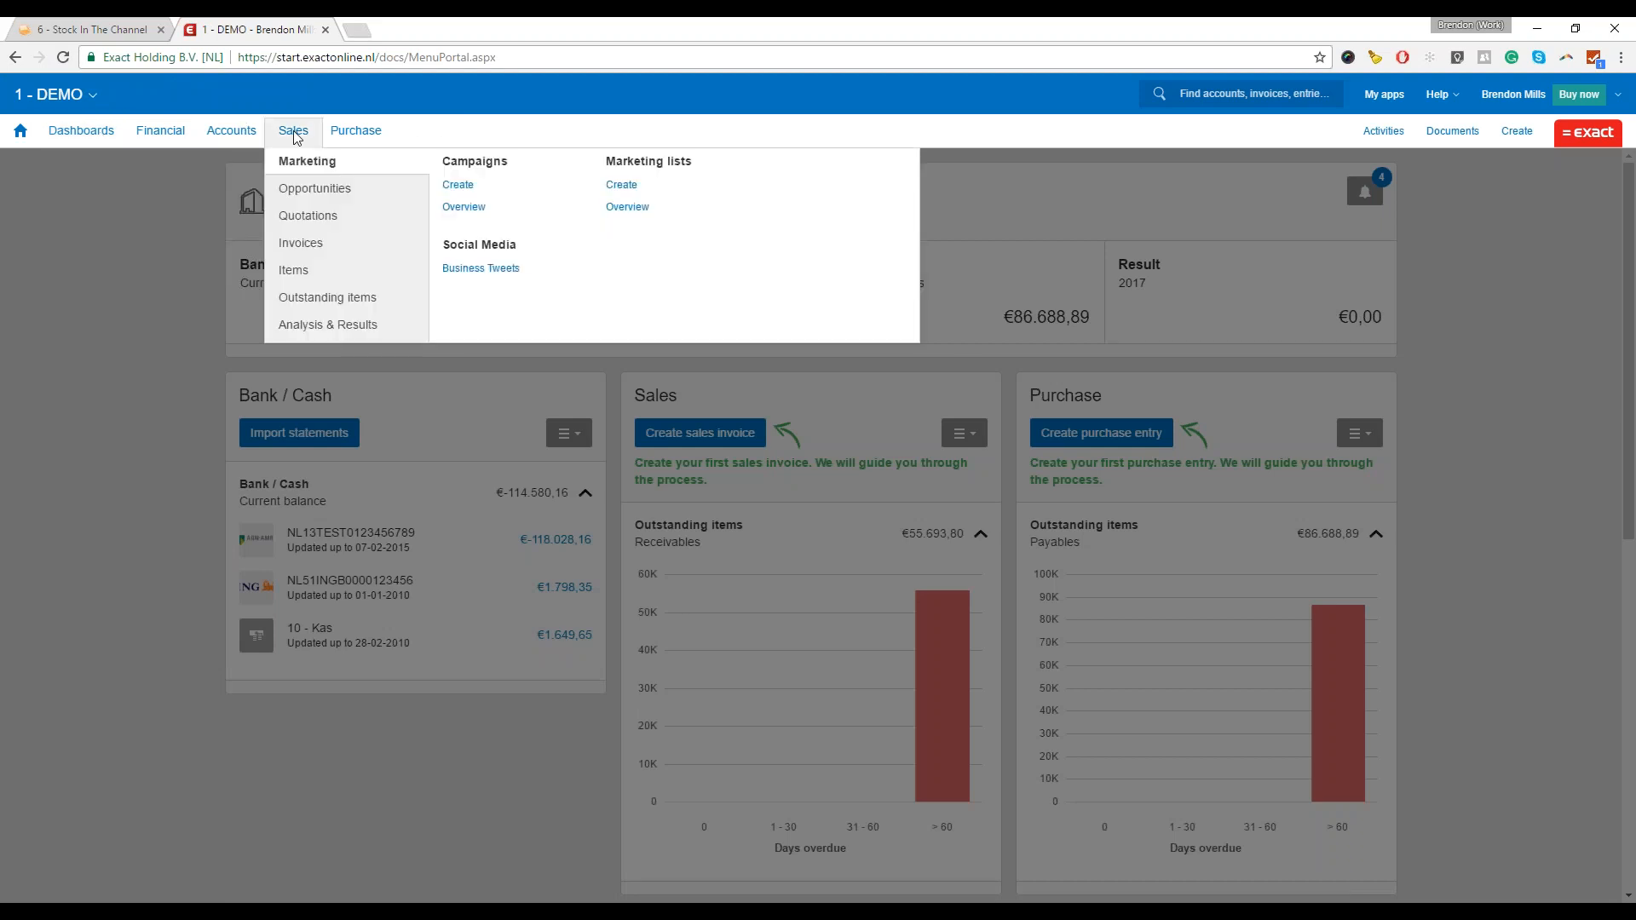
mouse_move(298, 224)
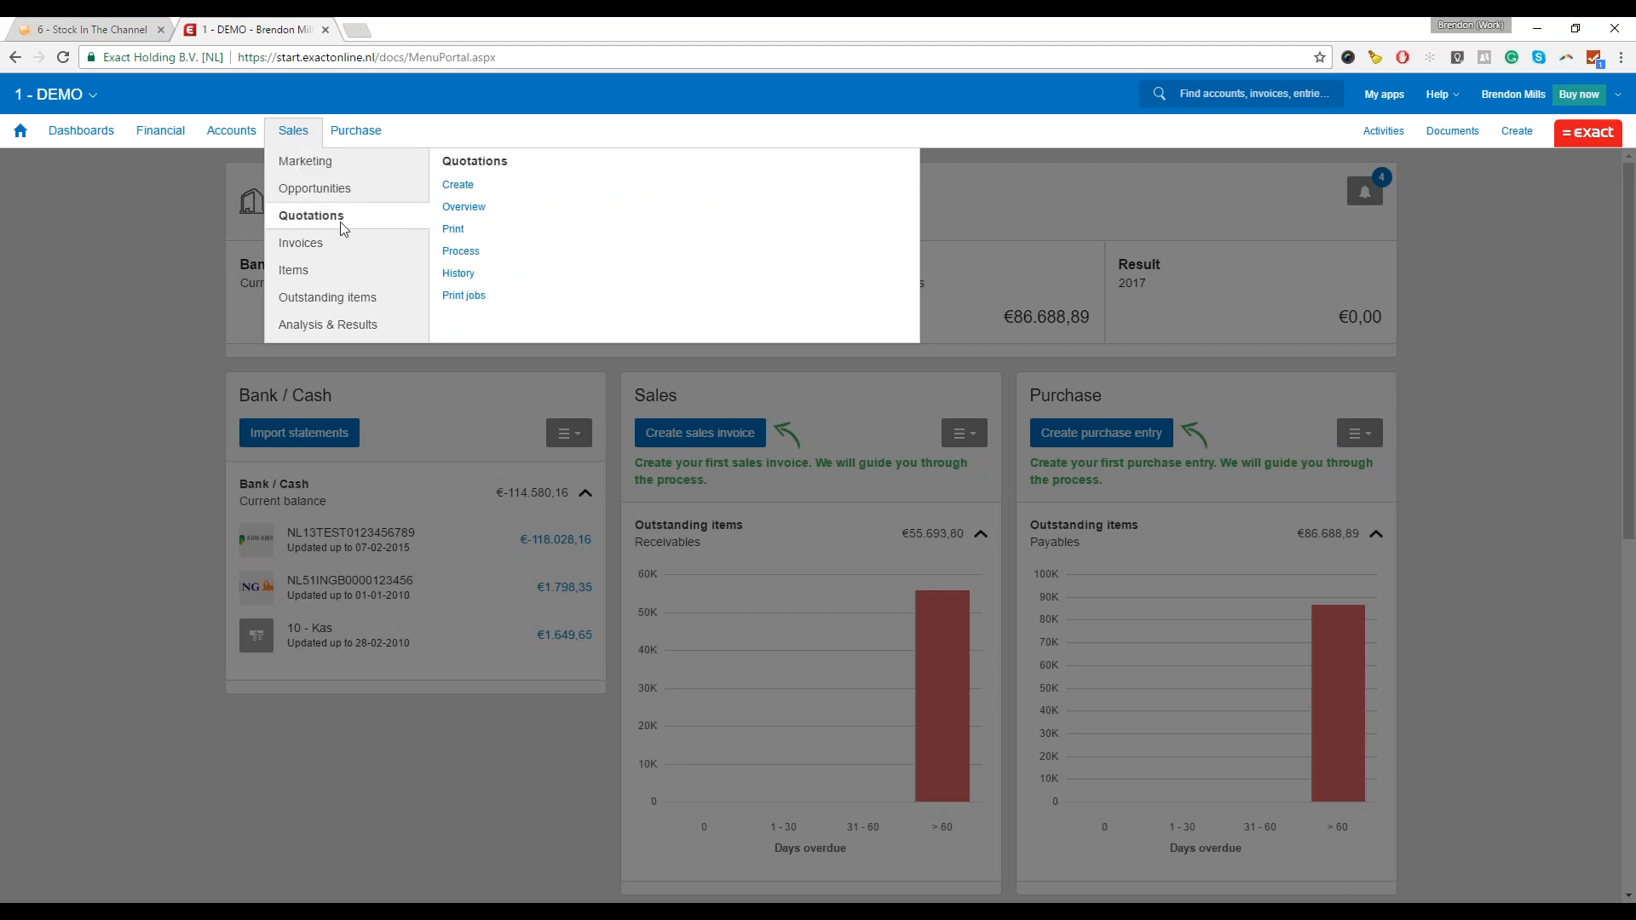
click(463, 208)
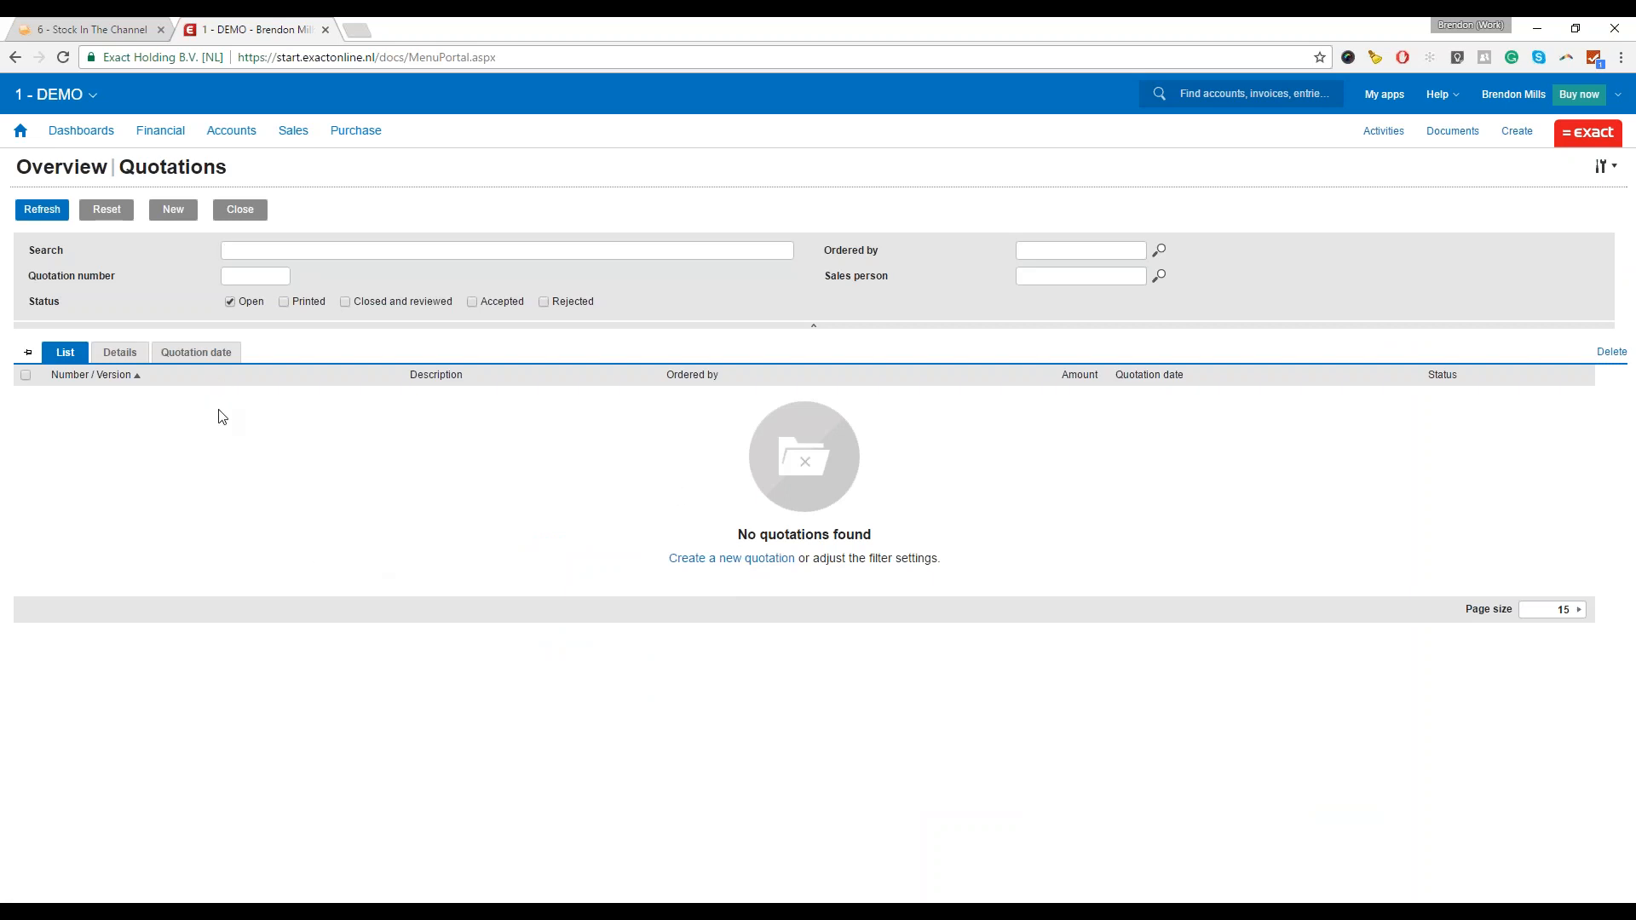
- Include printed quotations in the overview and open the acceptance form of quotation 4 / 1, "6 - New BAsket"
click(284, 302)
click(42, 209)
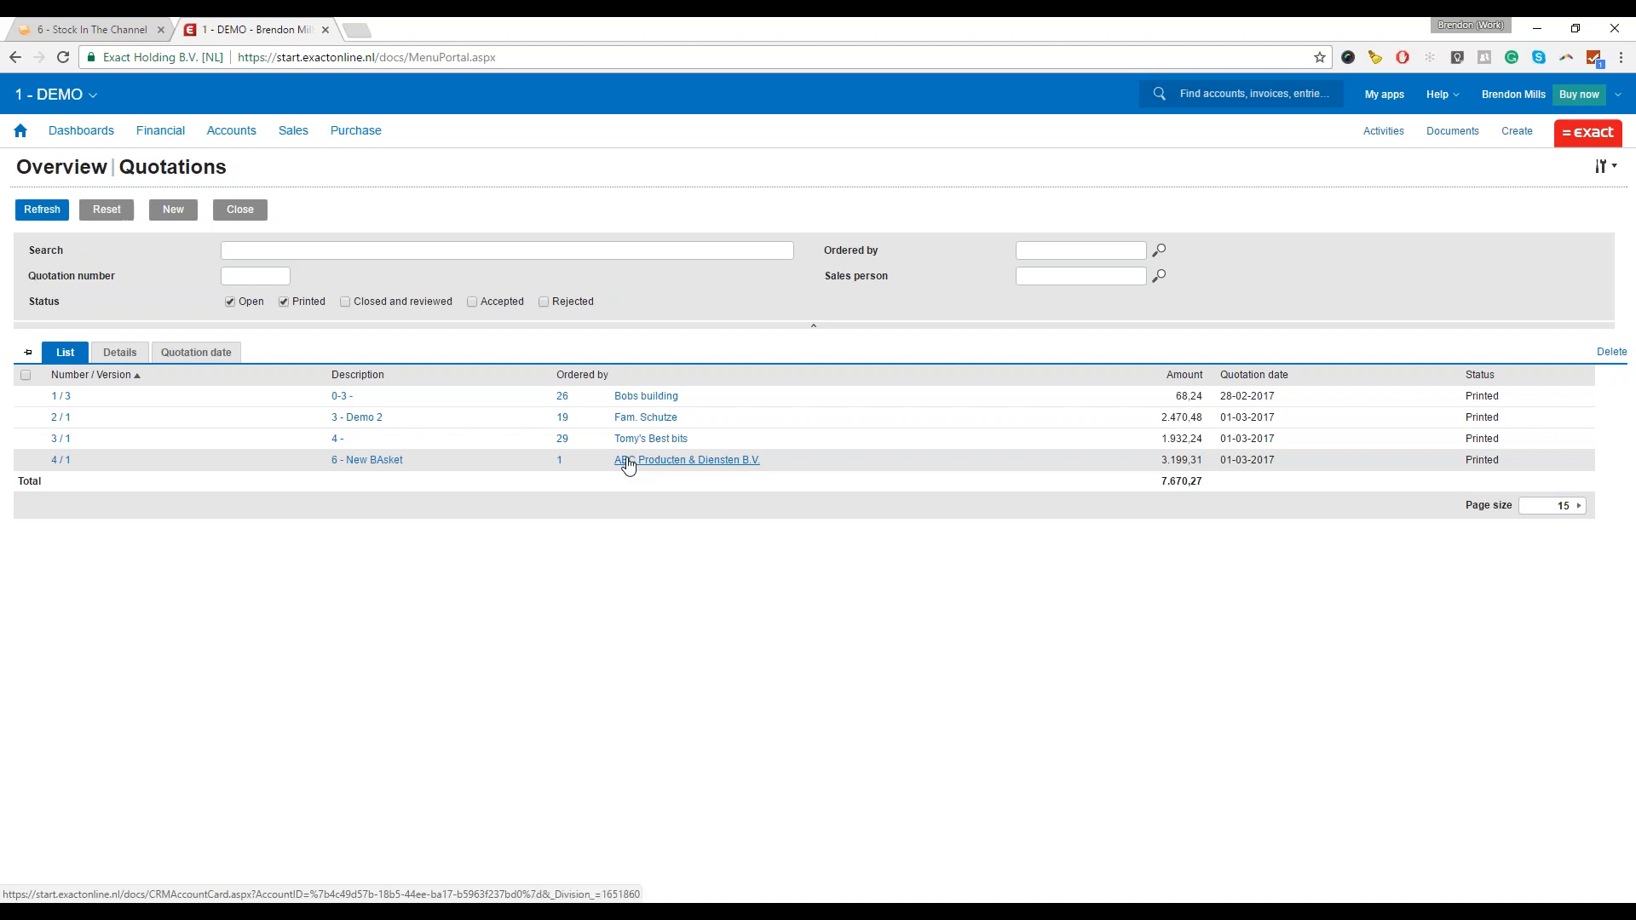
click(59, 463)
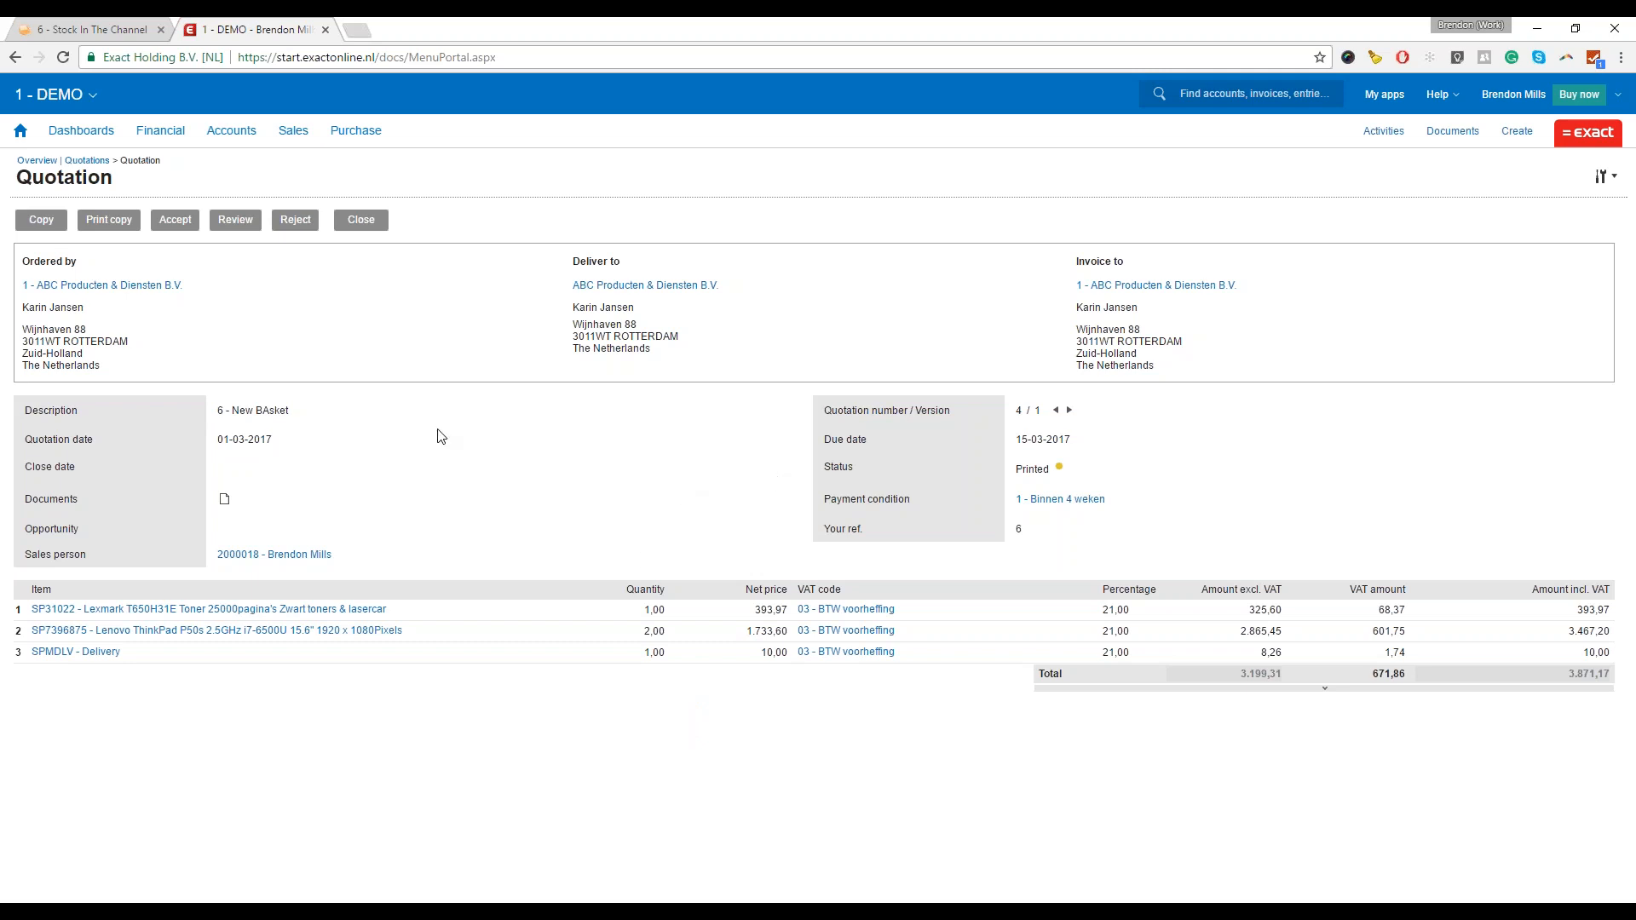
click(179, 222)
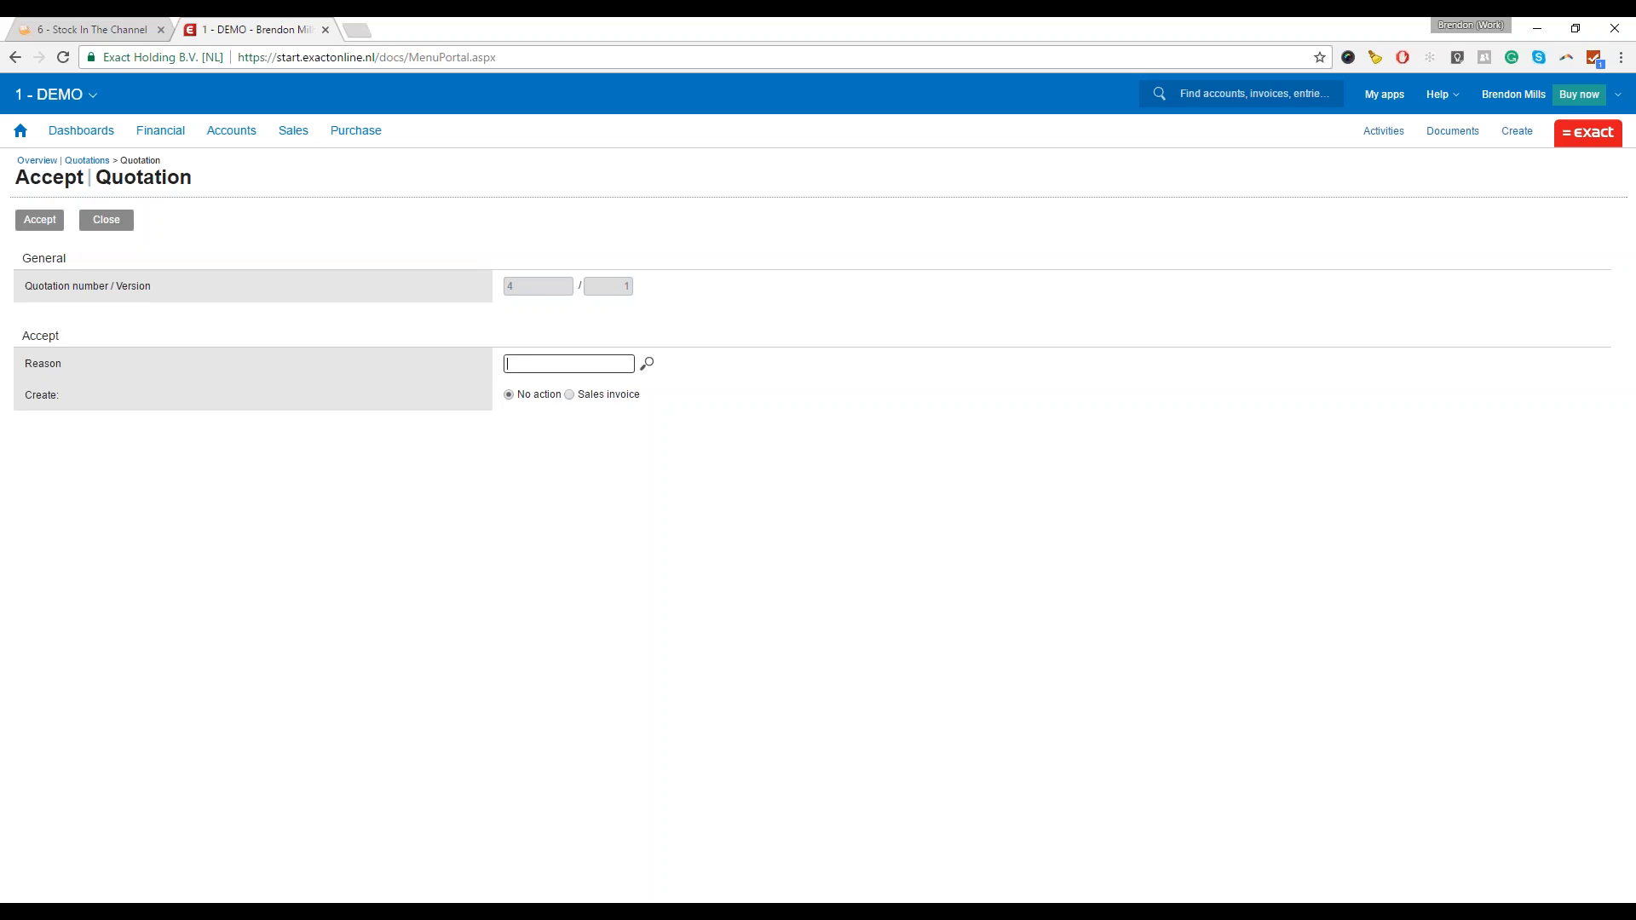
- Switch to Stock in the Channel and create a new basket
click(108, 31)
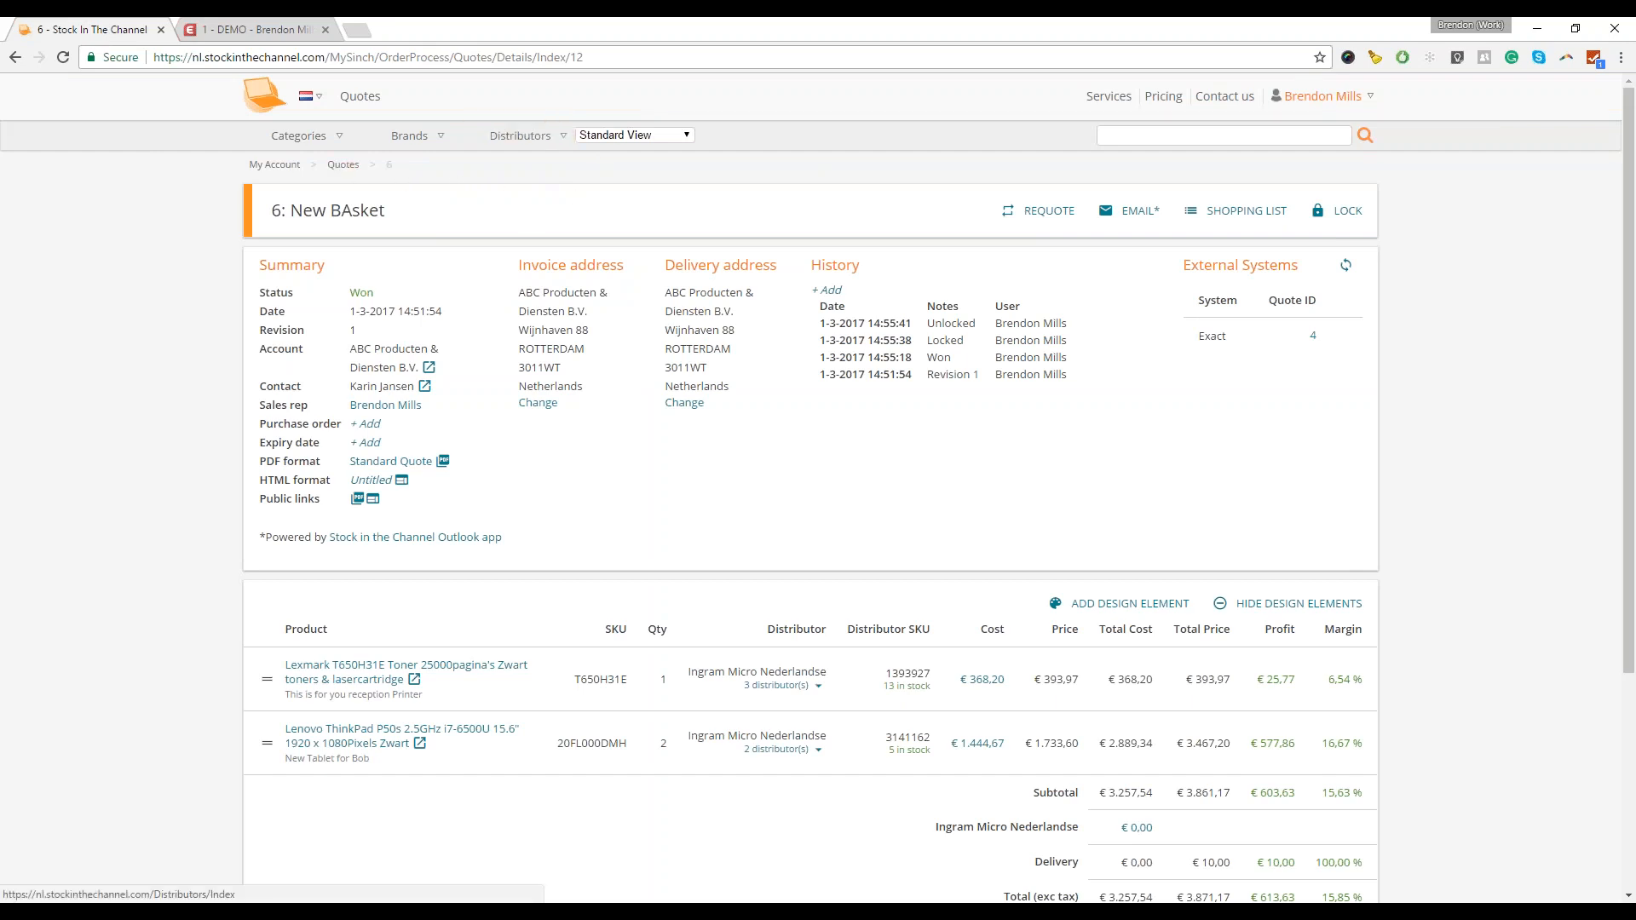
click(287, 170)
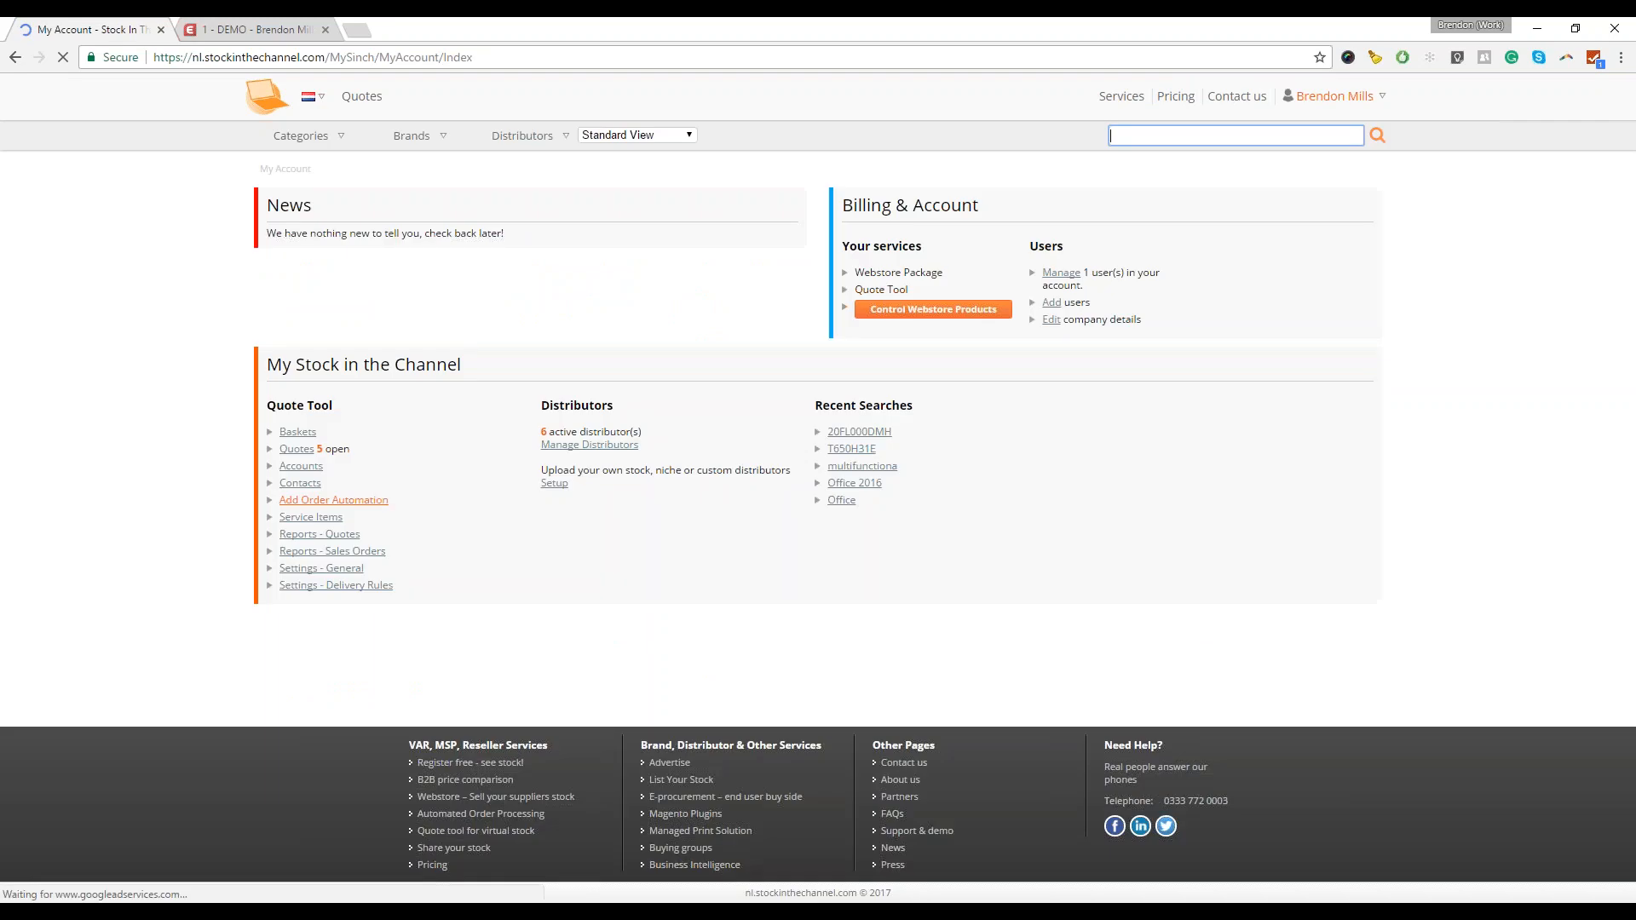
click(304, 433)
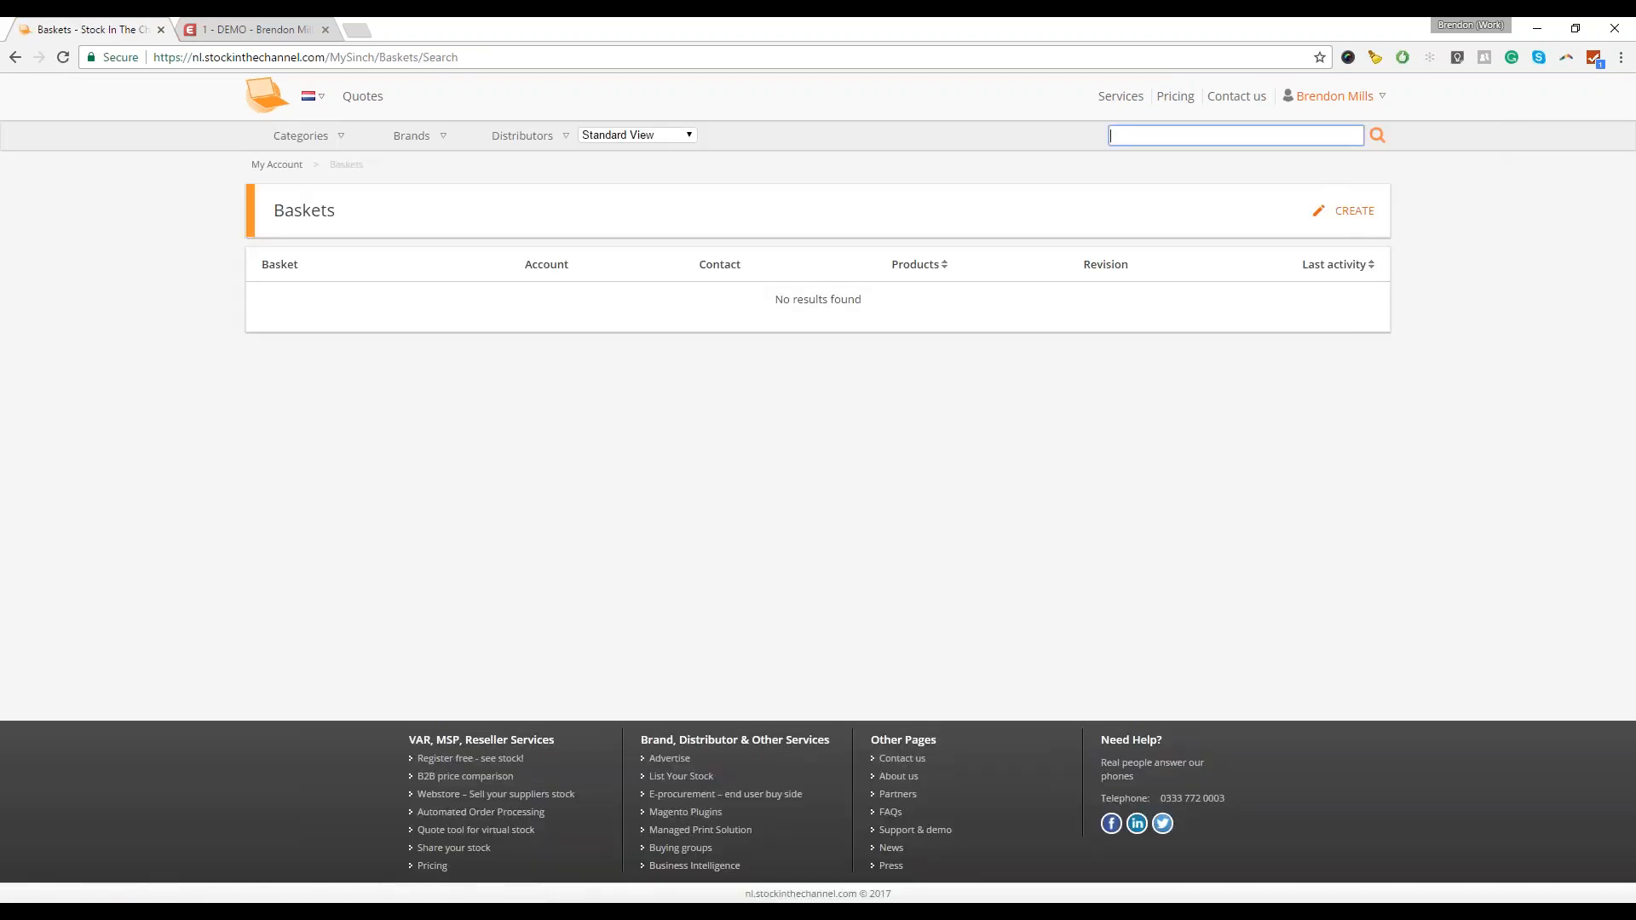
click(1348, 215)
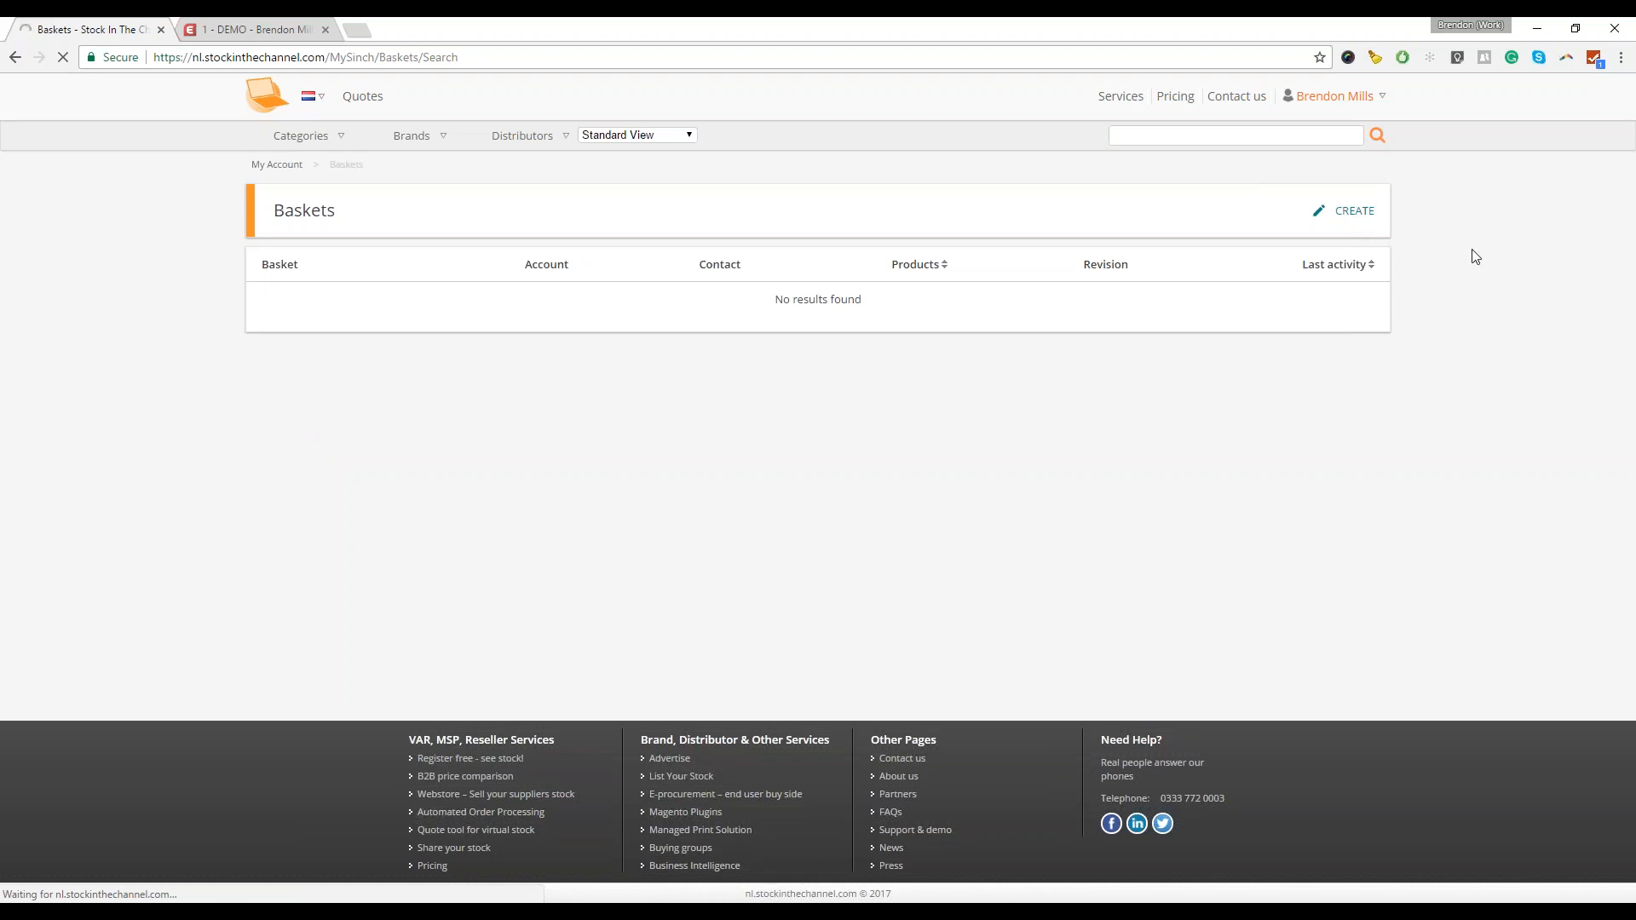
click(1366, 219)
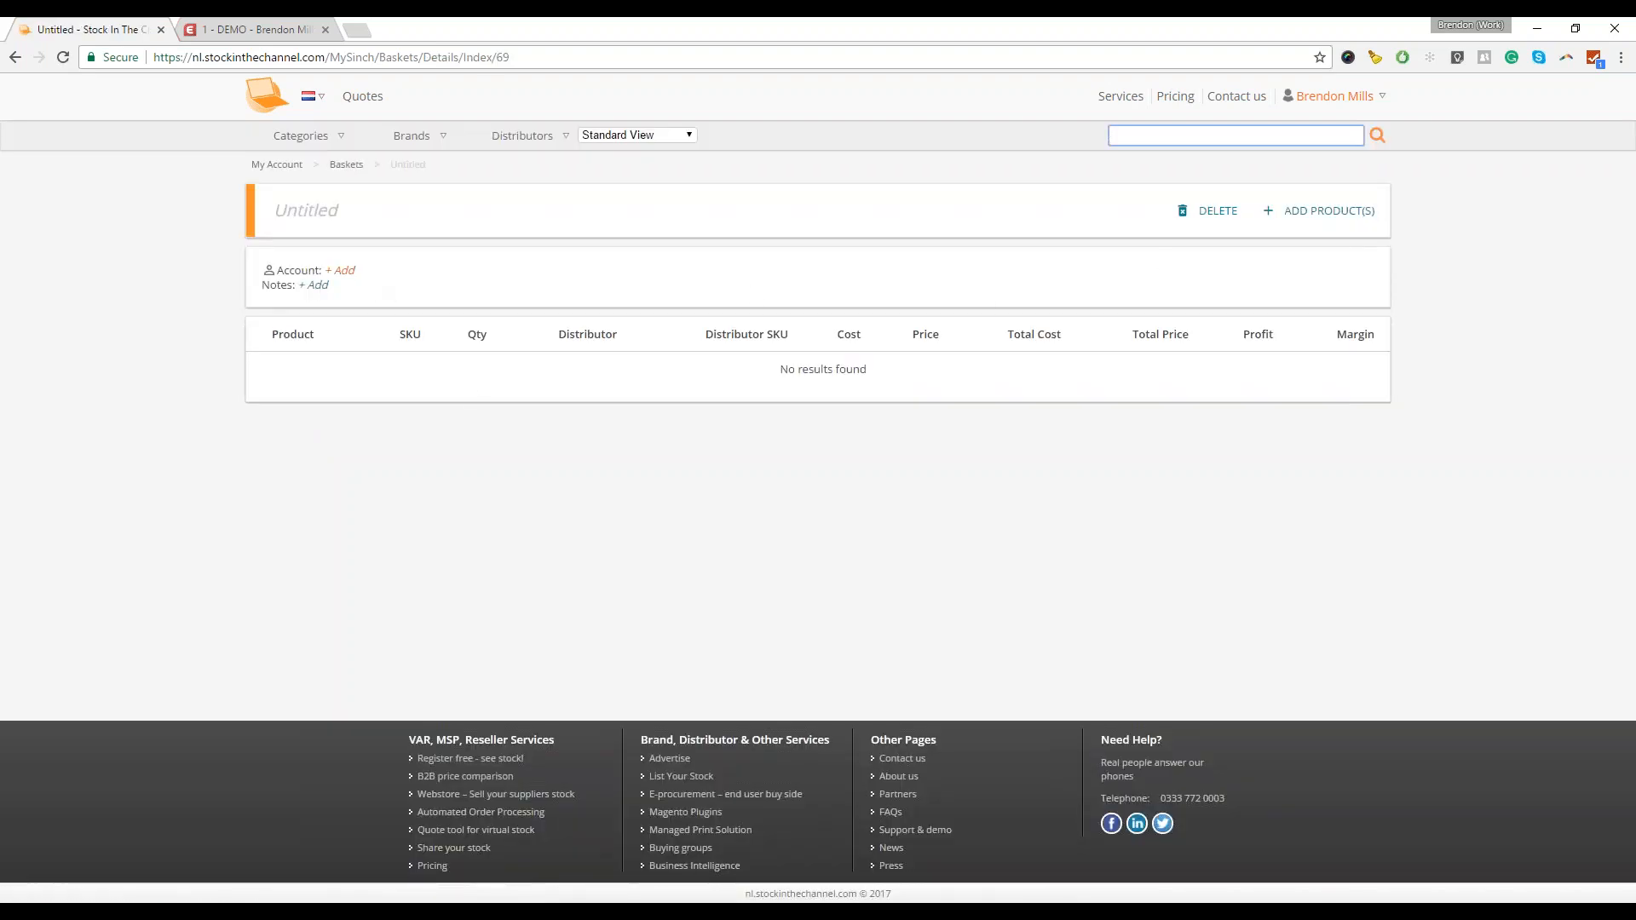
- Look up the existing customer accounts in a separate Stock in the Channel tab
click(346, 271)
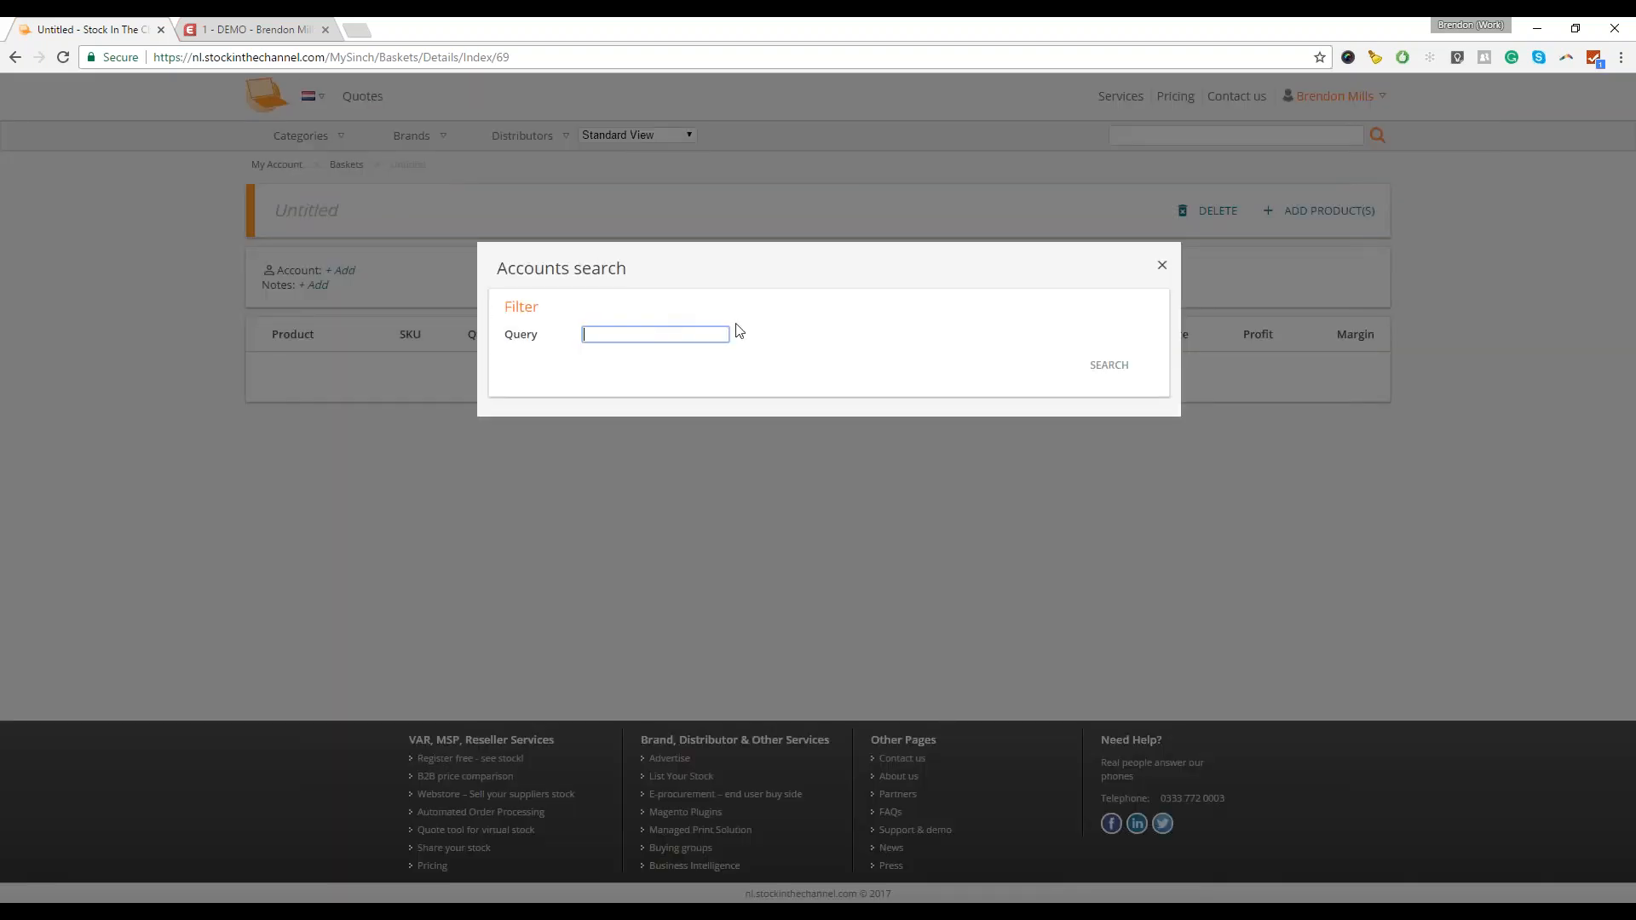
click(1165, 274)
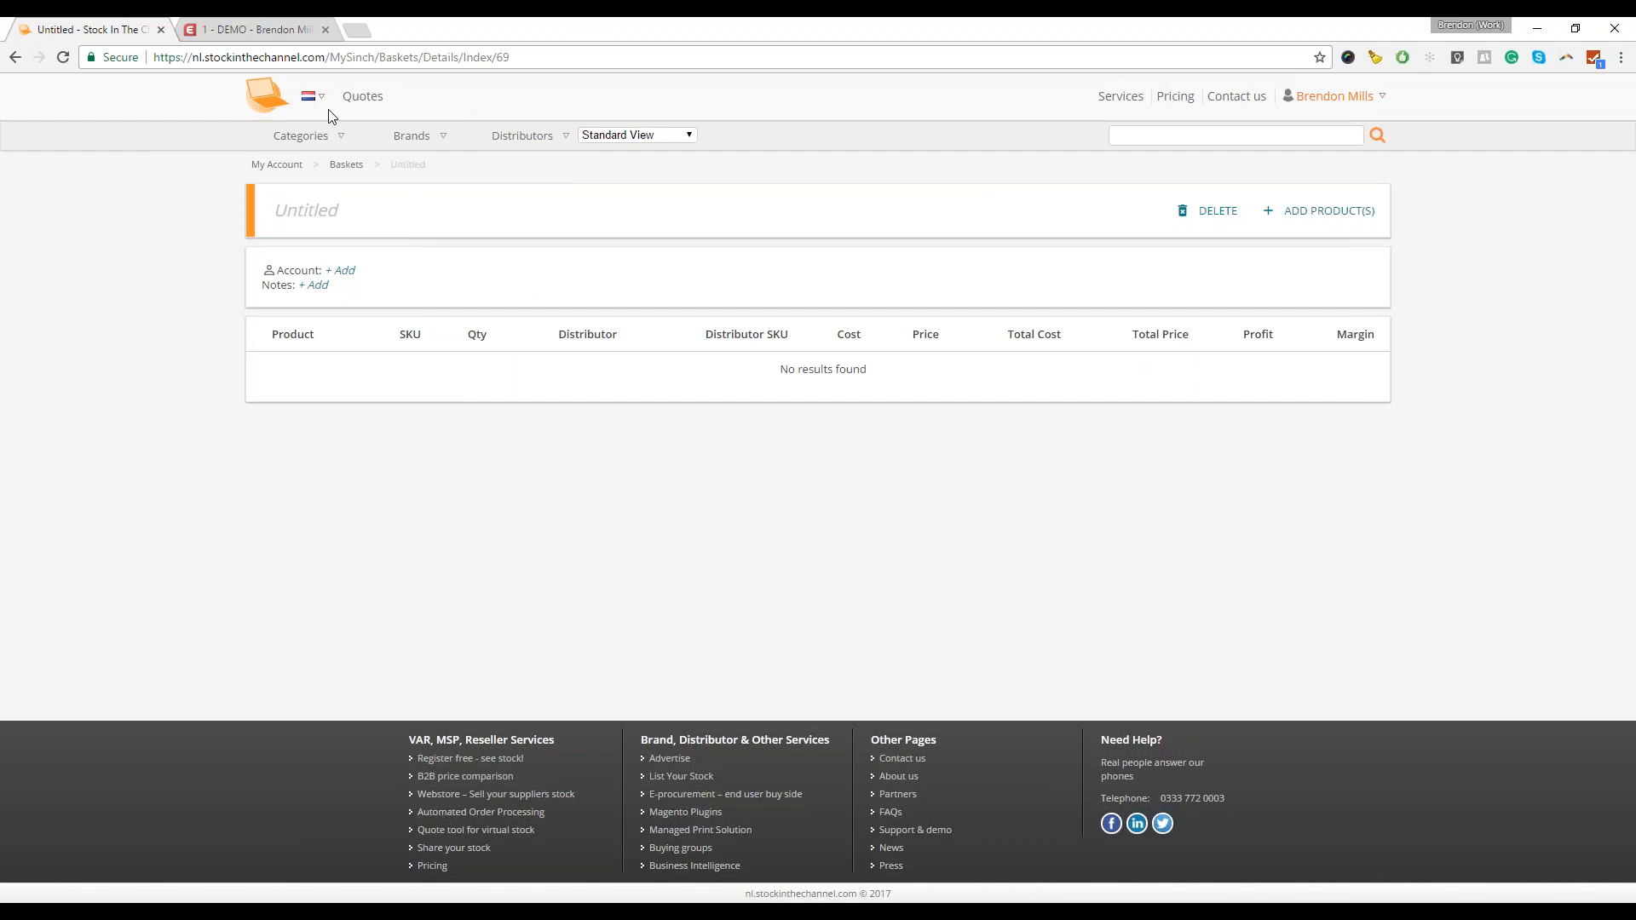
mouse_move(315, 136)
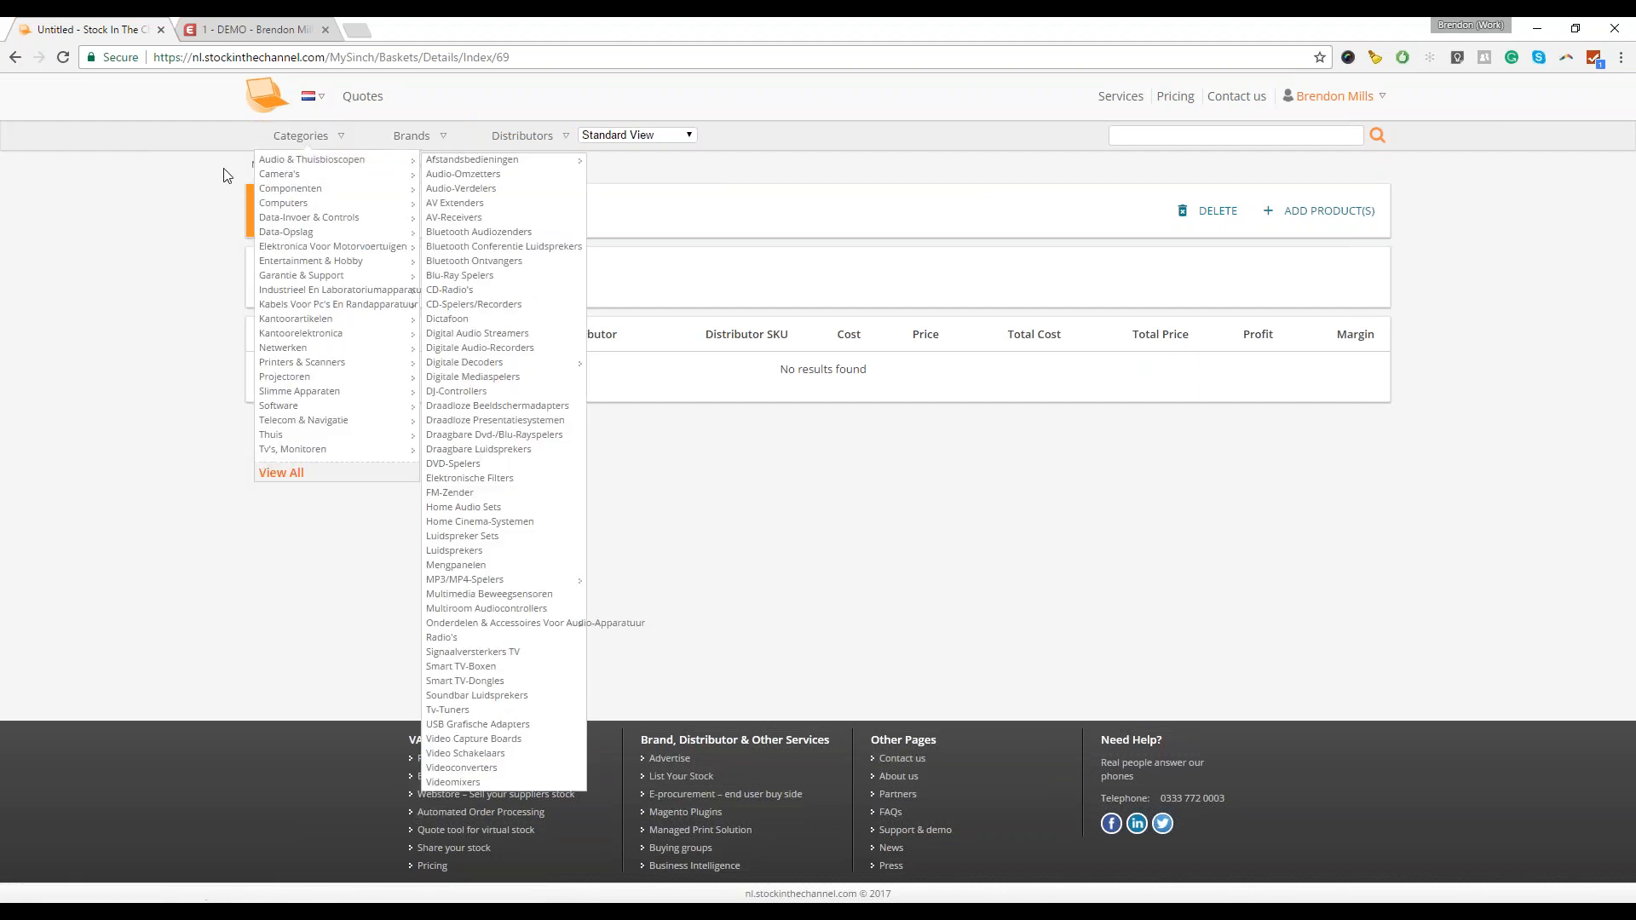
click(249, 171)
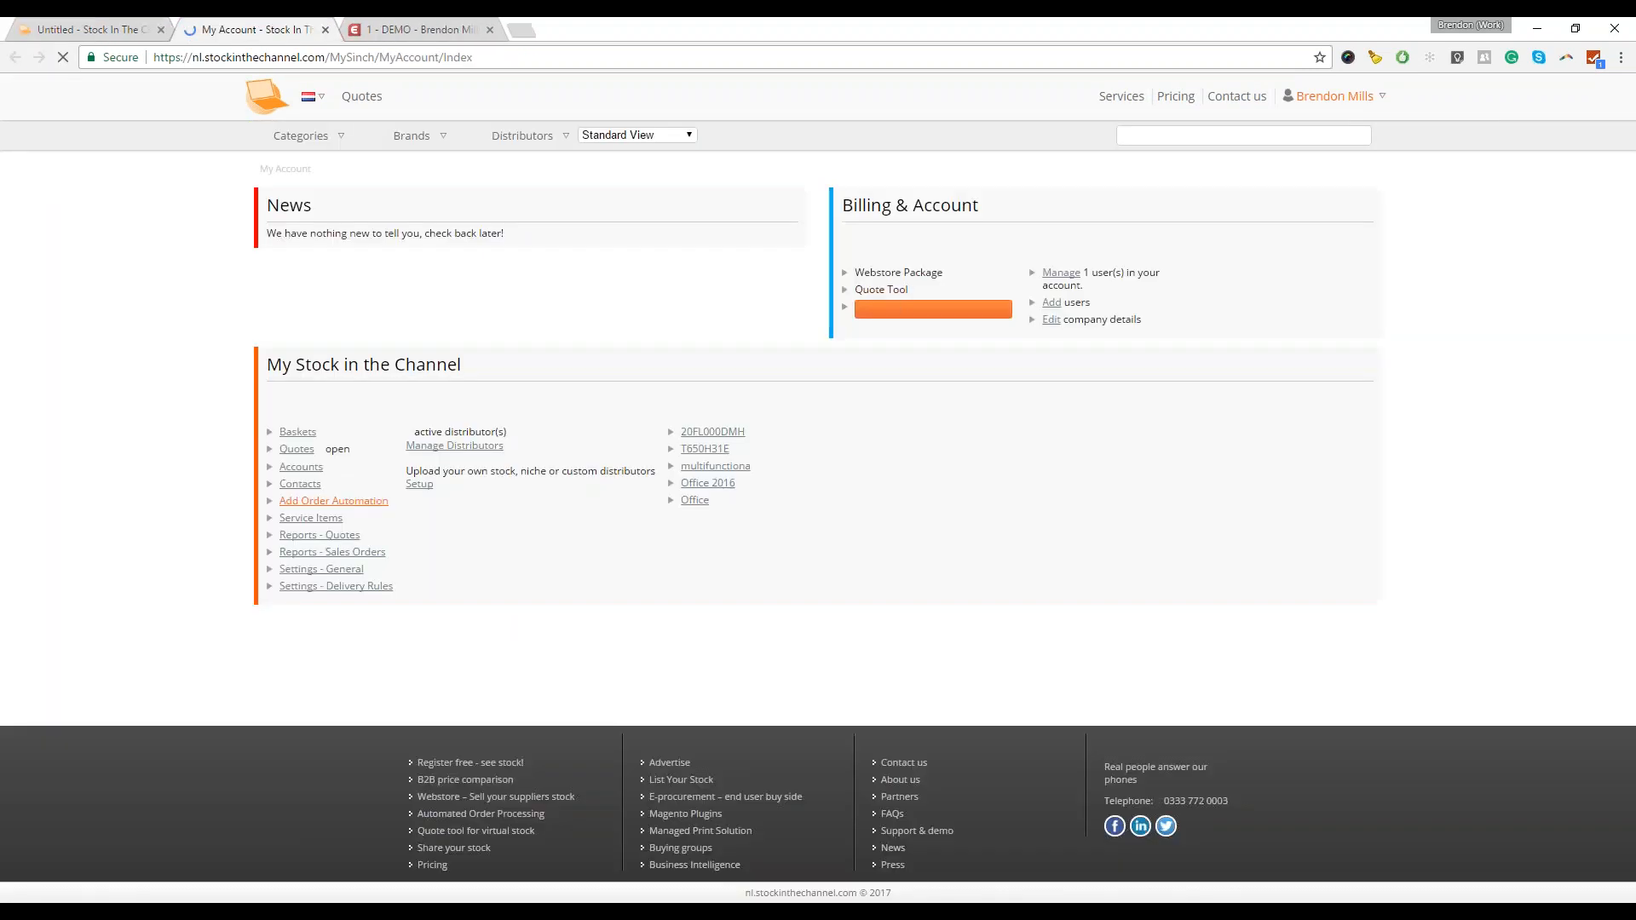
mouse_move(362, 97)
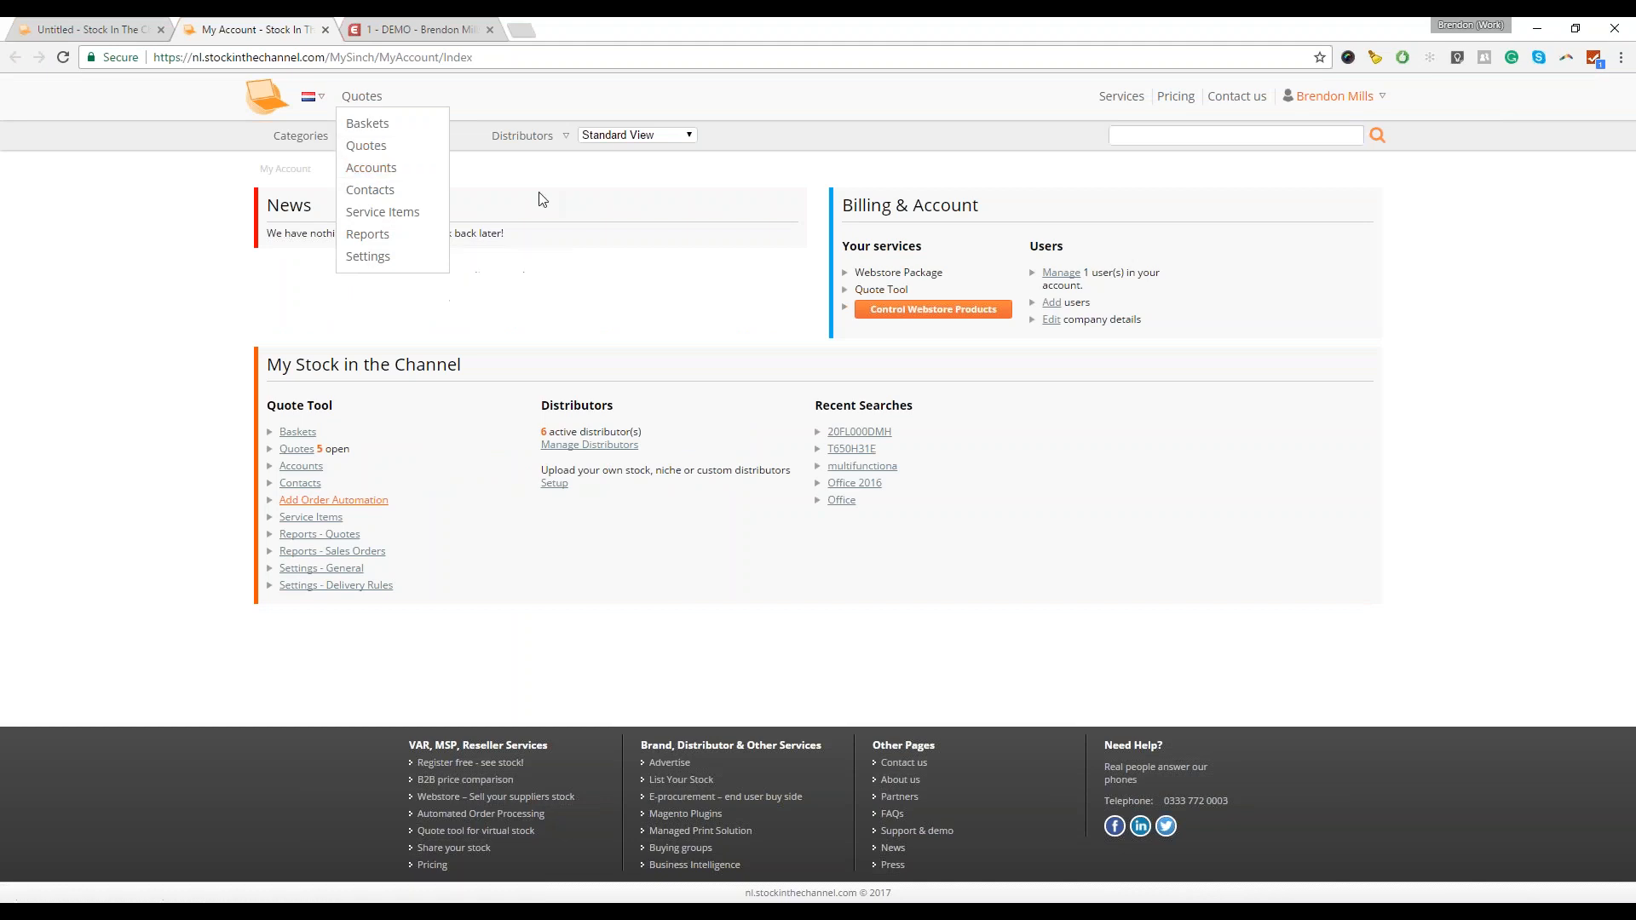
click(383, 168)
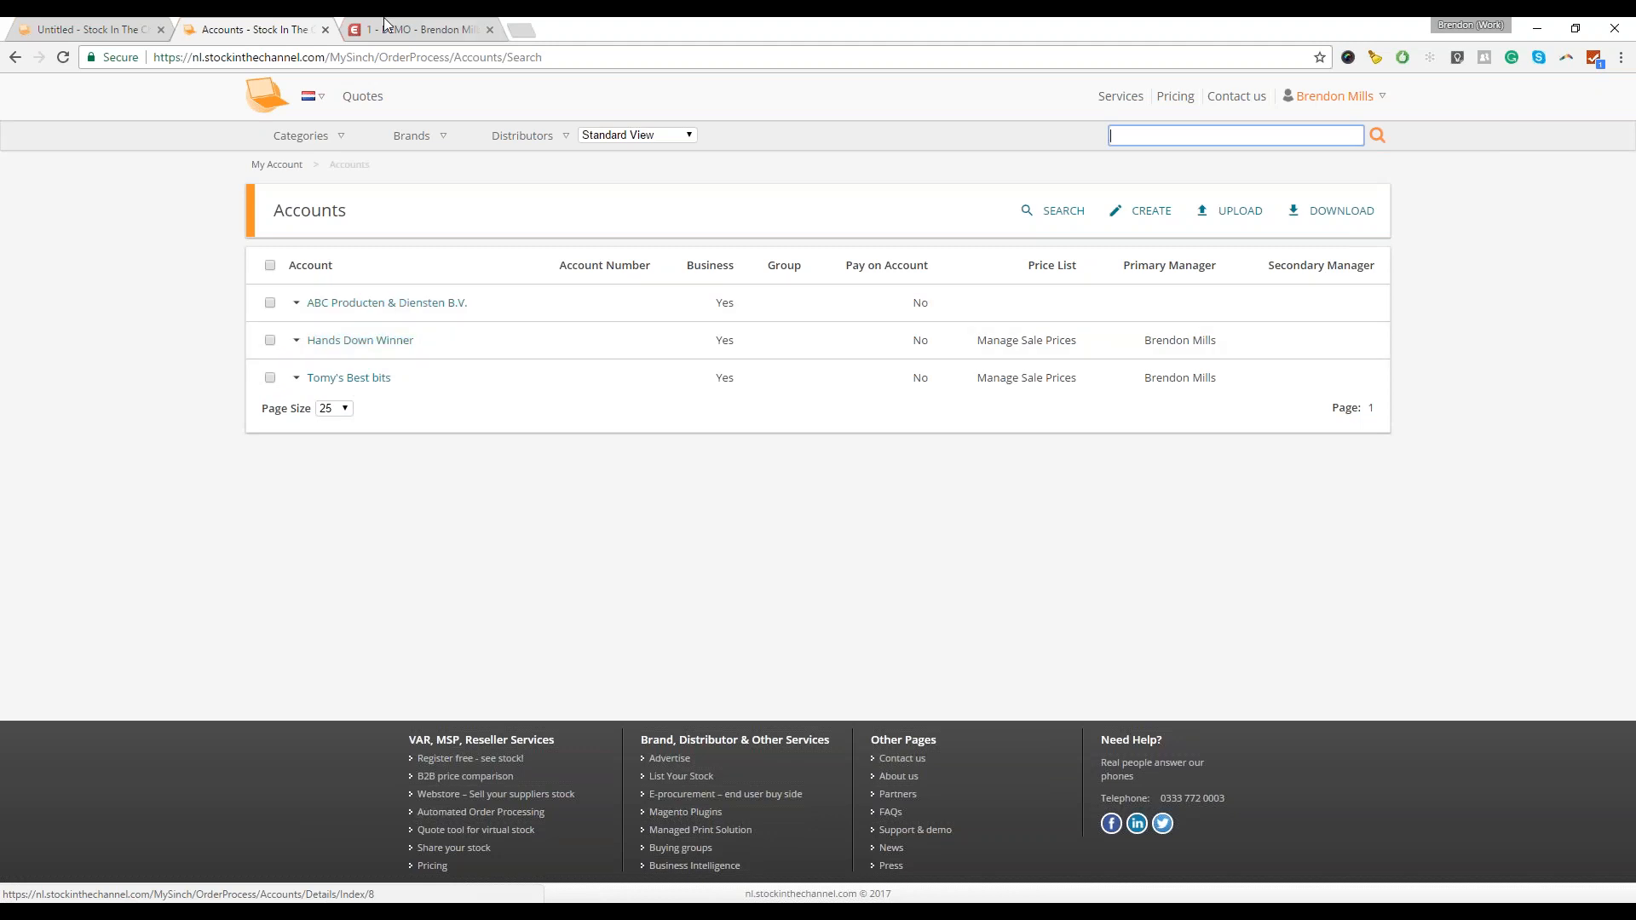
- Return to the untitled basket, search the accounts for "hands" and assign the Hands Down Winner account
click(126, 29)
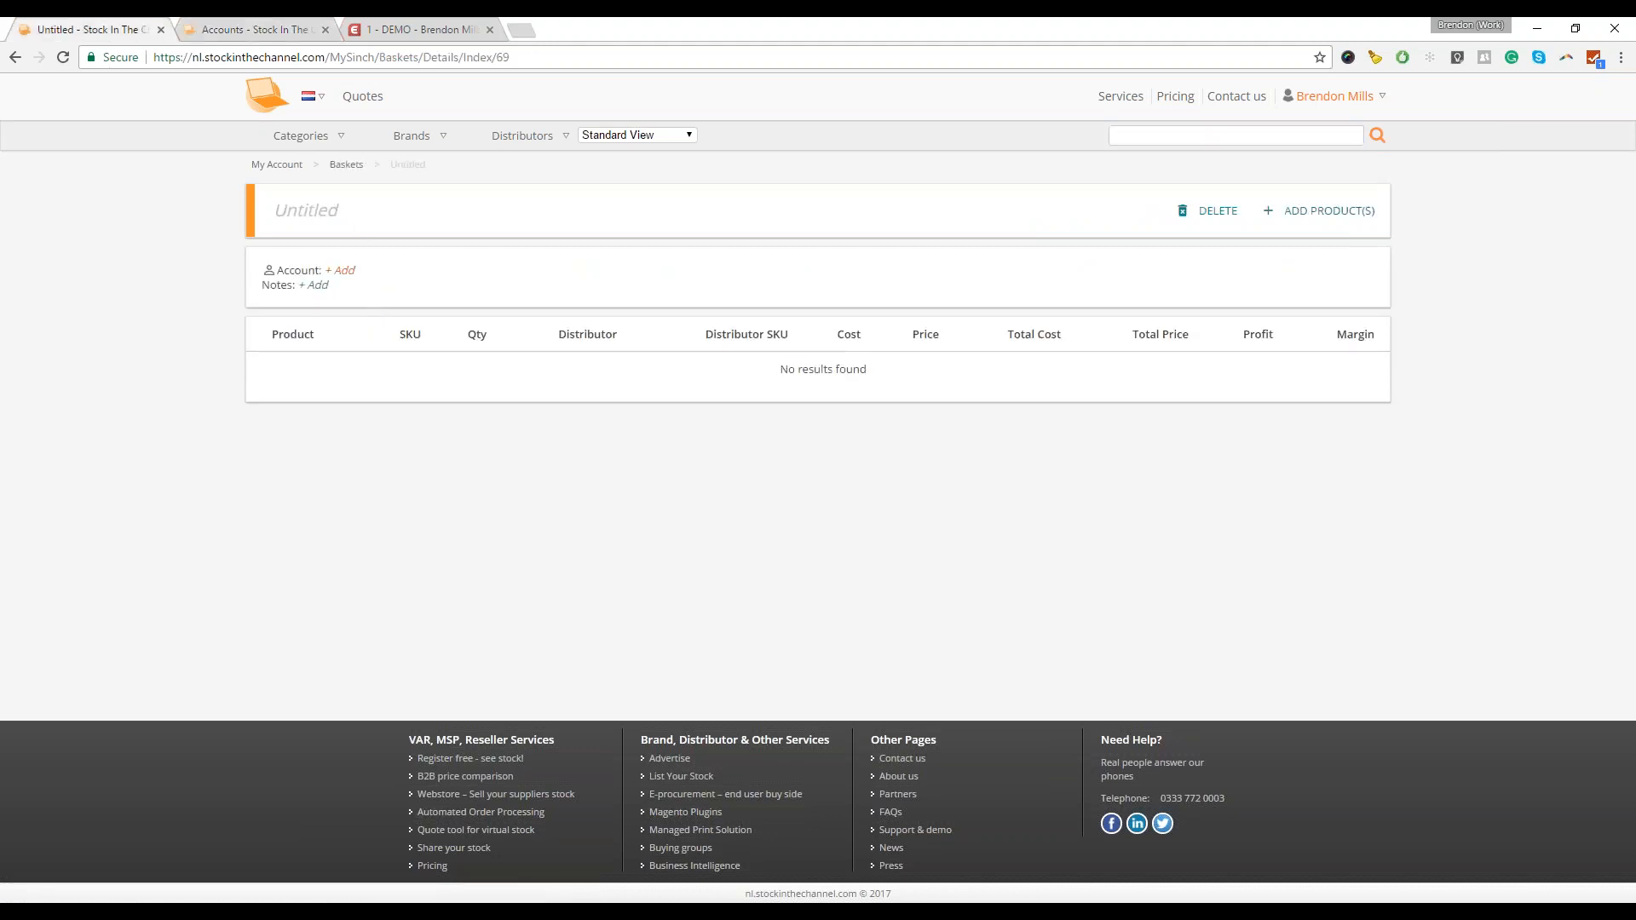
click(344, 271)
text(hands)
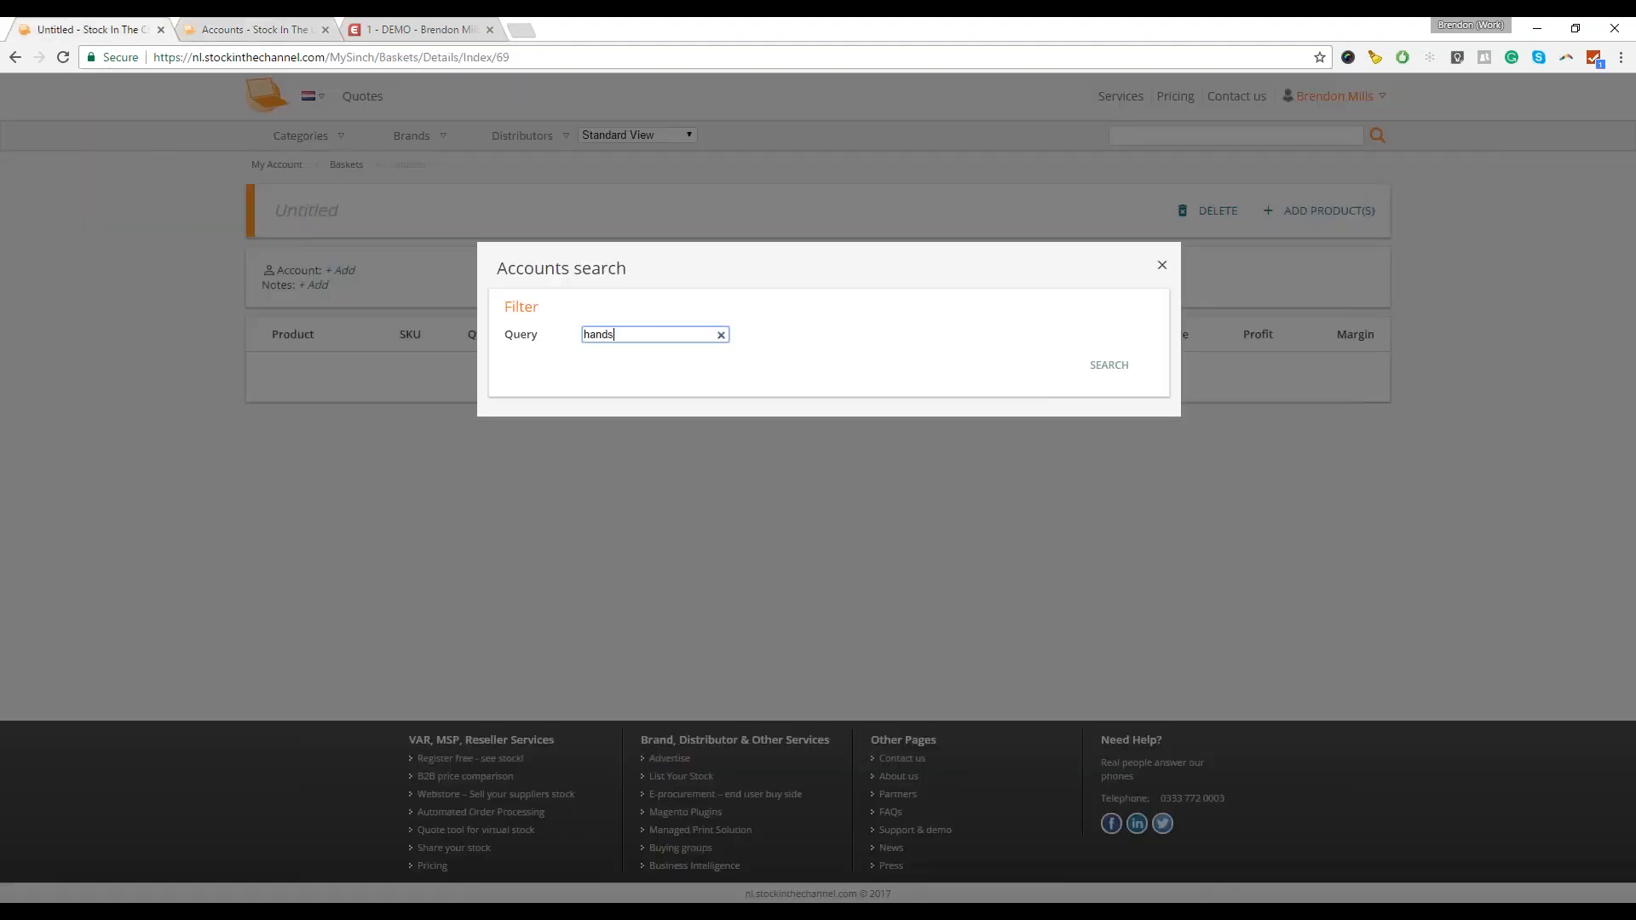
key(Return)
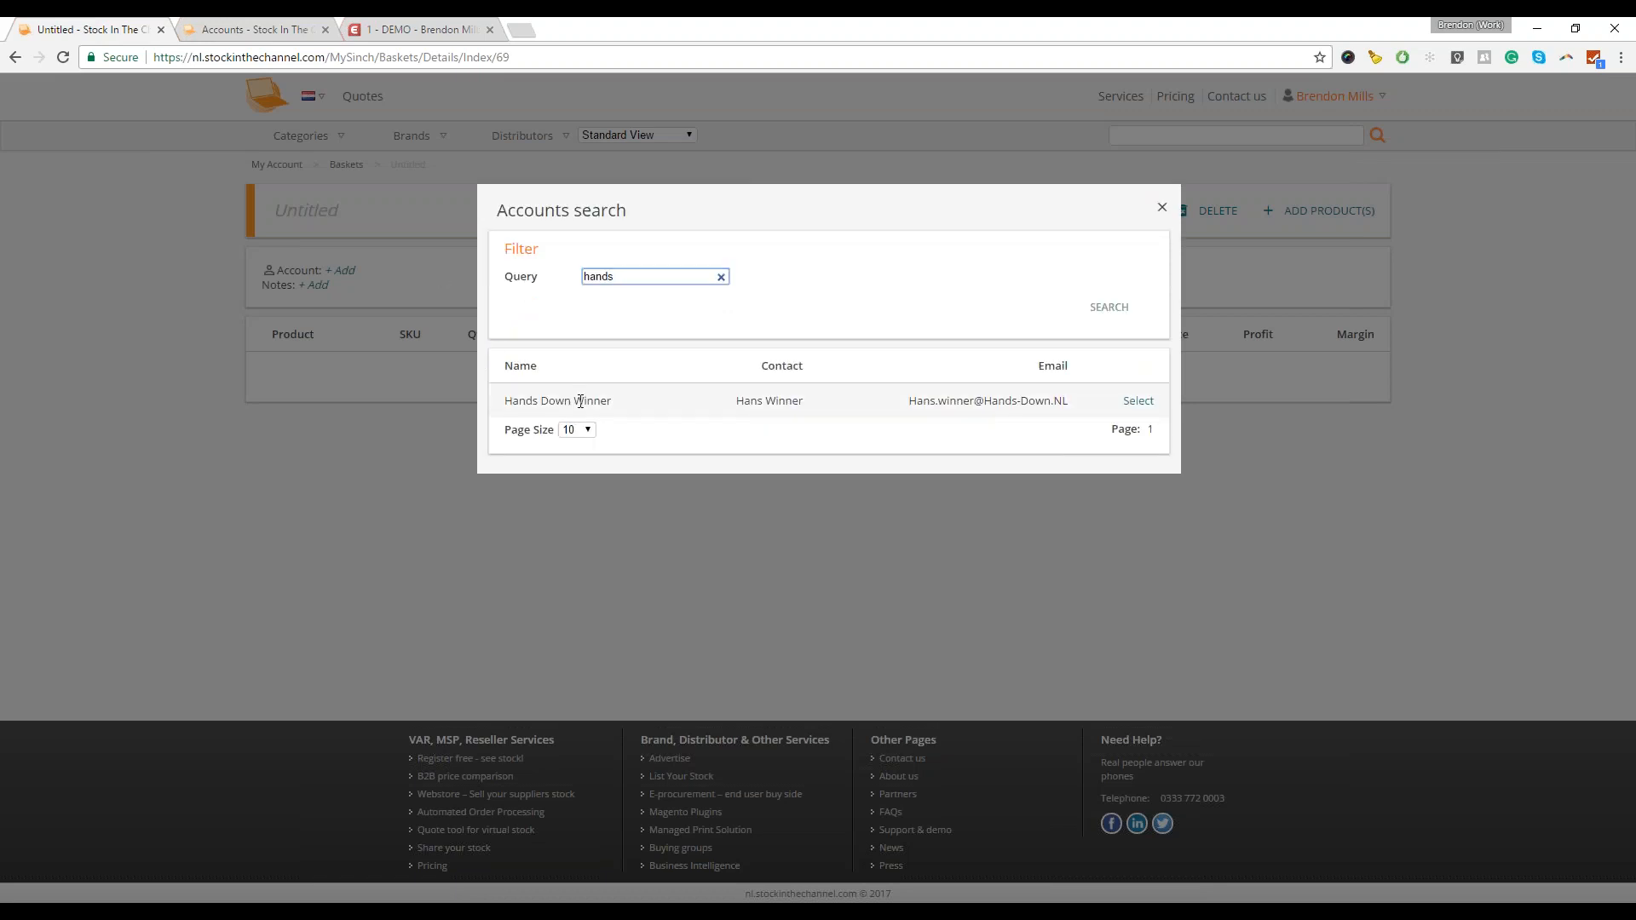
click(1138, 401)
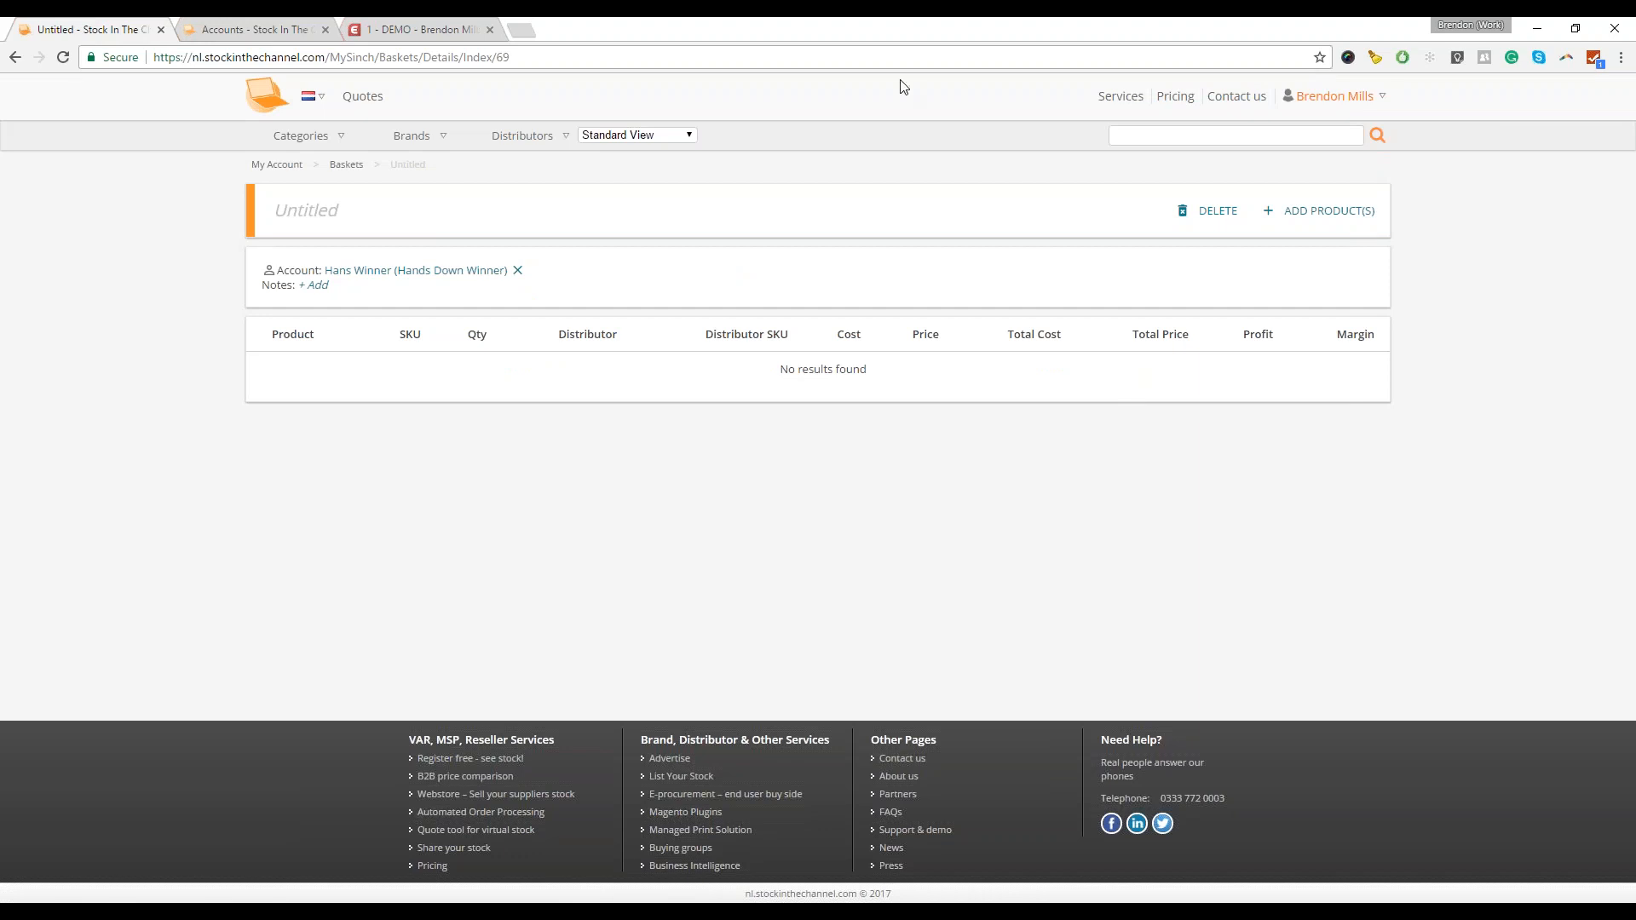
- Switch to Exact Online, list the customer accounts and compare them with the accounts in Stock in the Channel
click(413, 30)
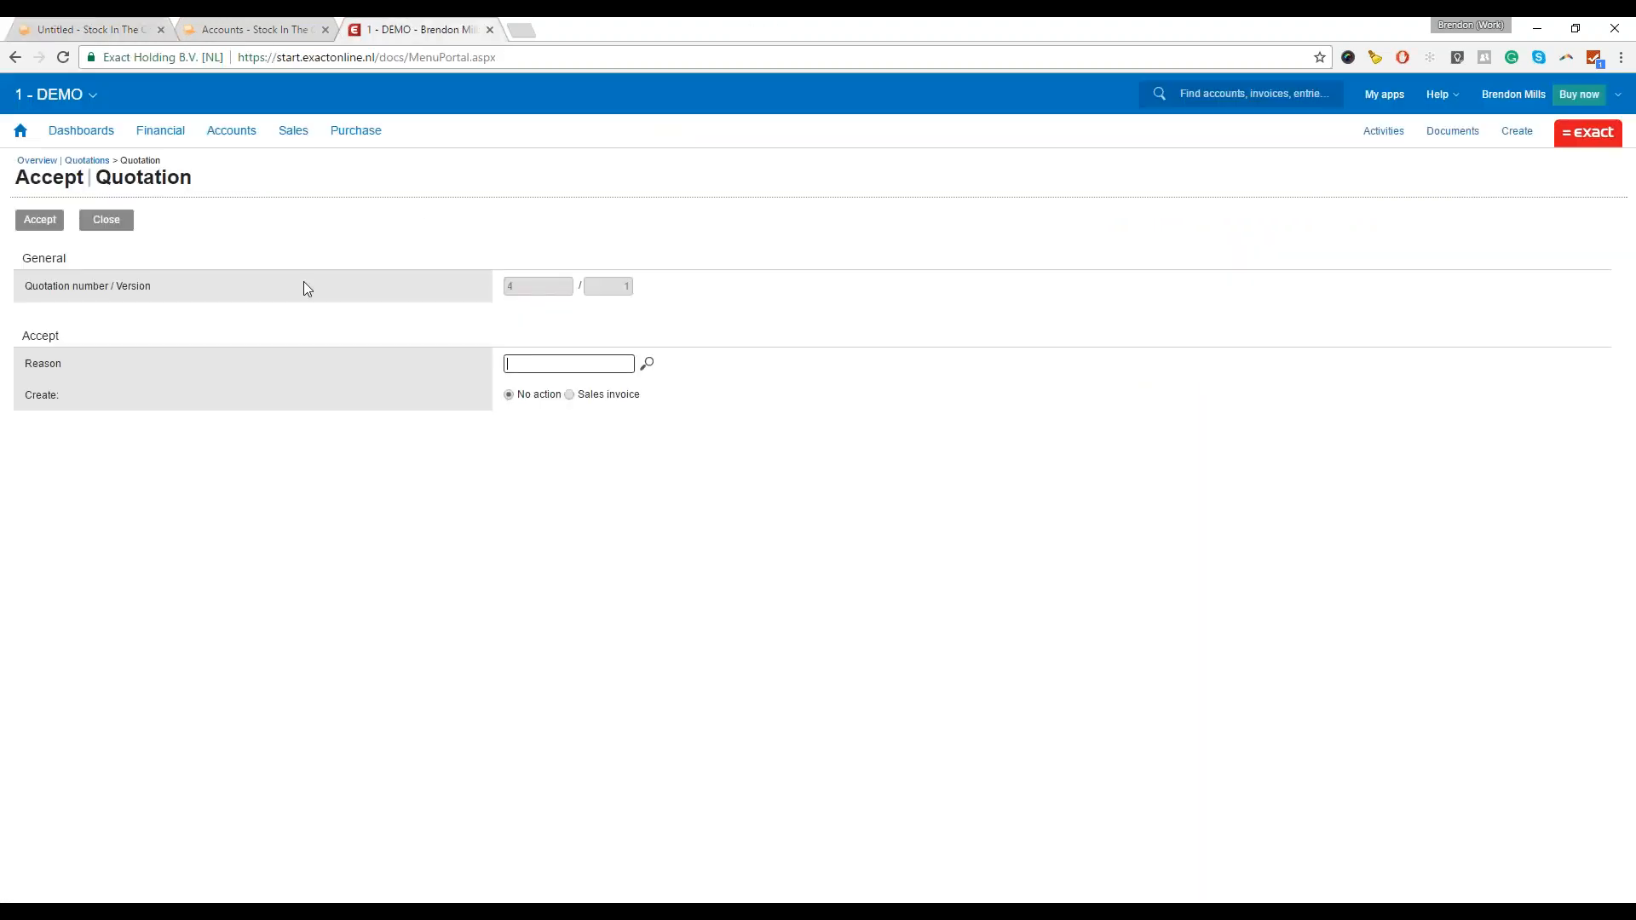
mouse_move(244, 130)
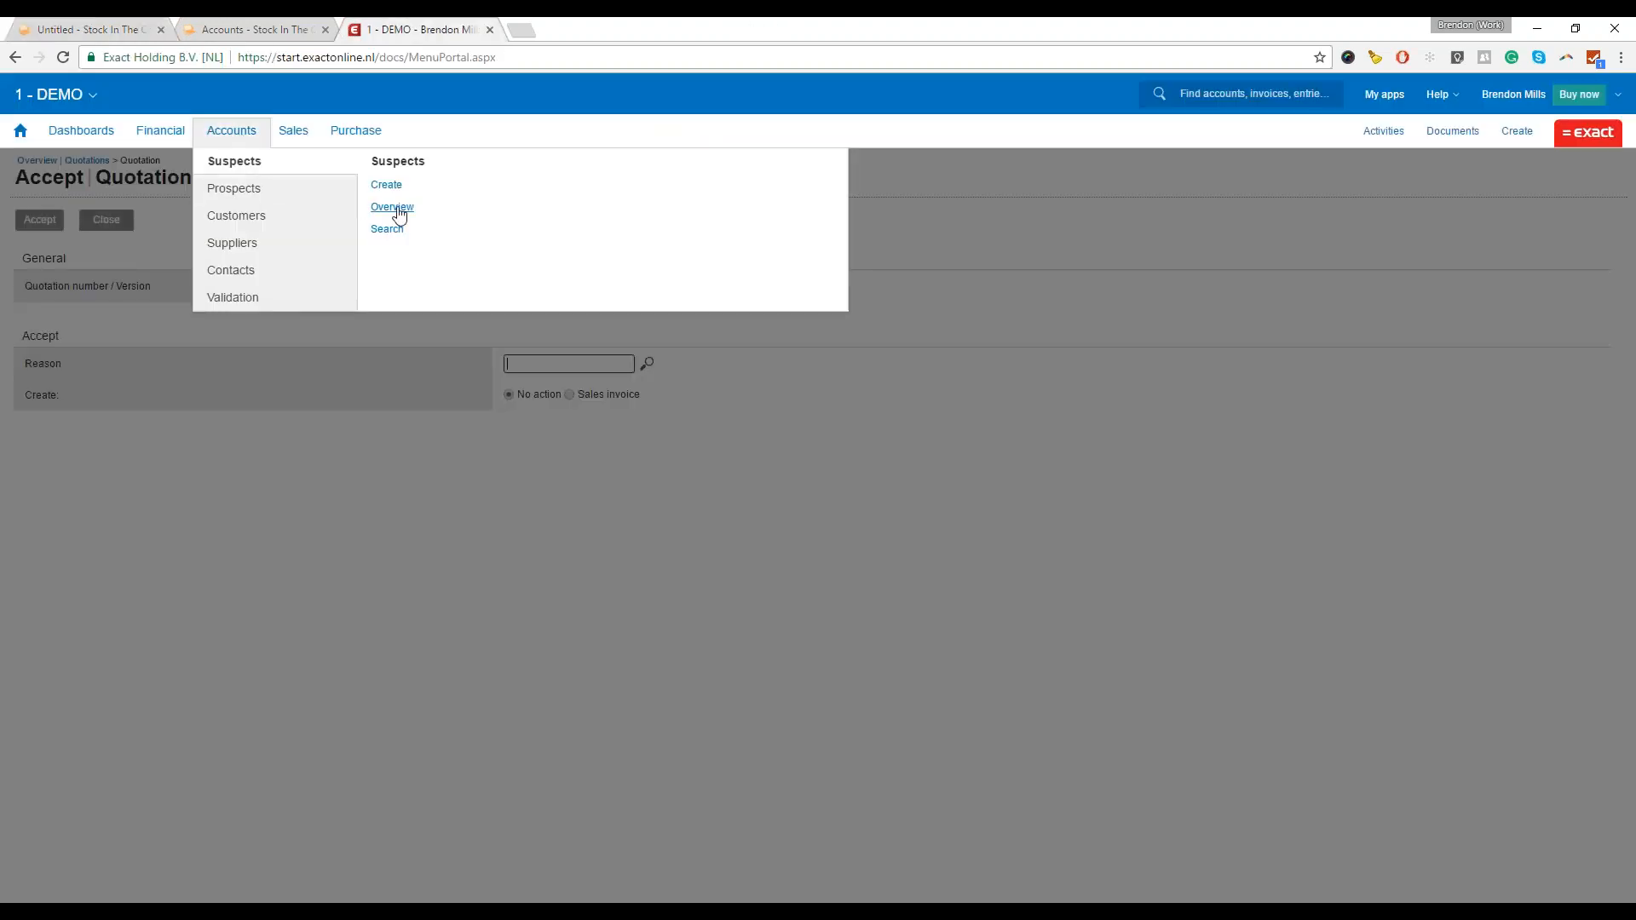
mouse_move(267, 232)
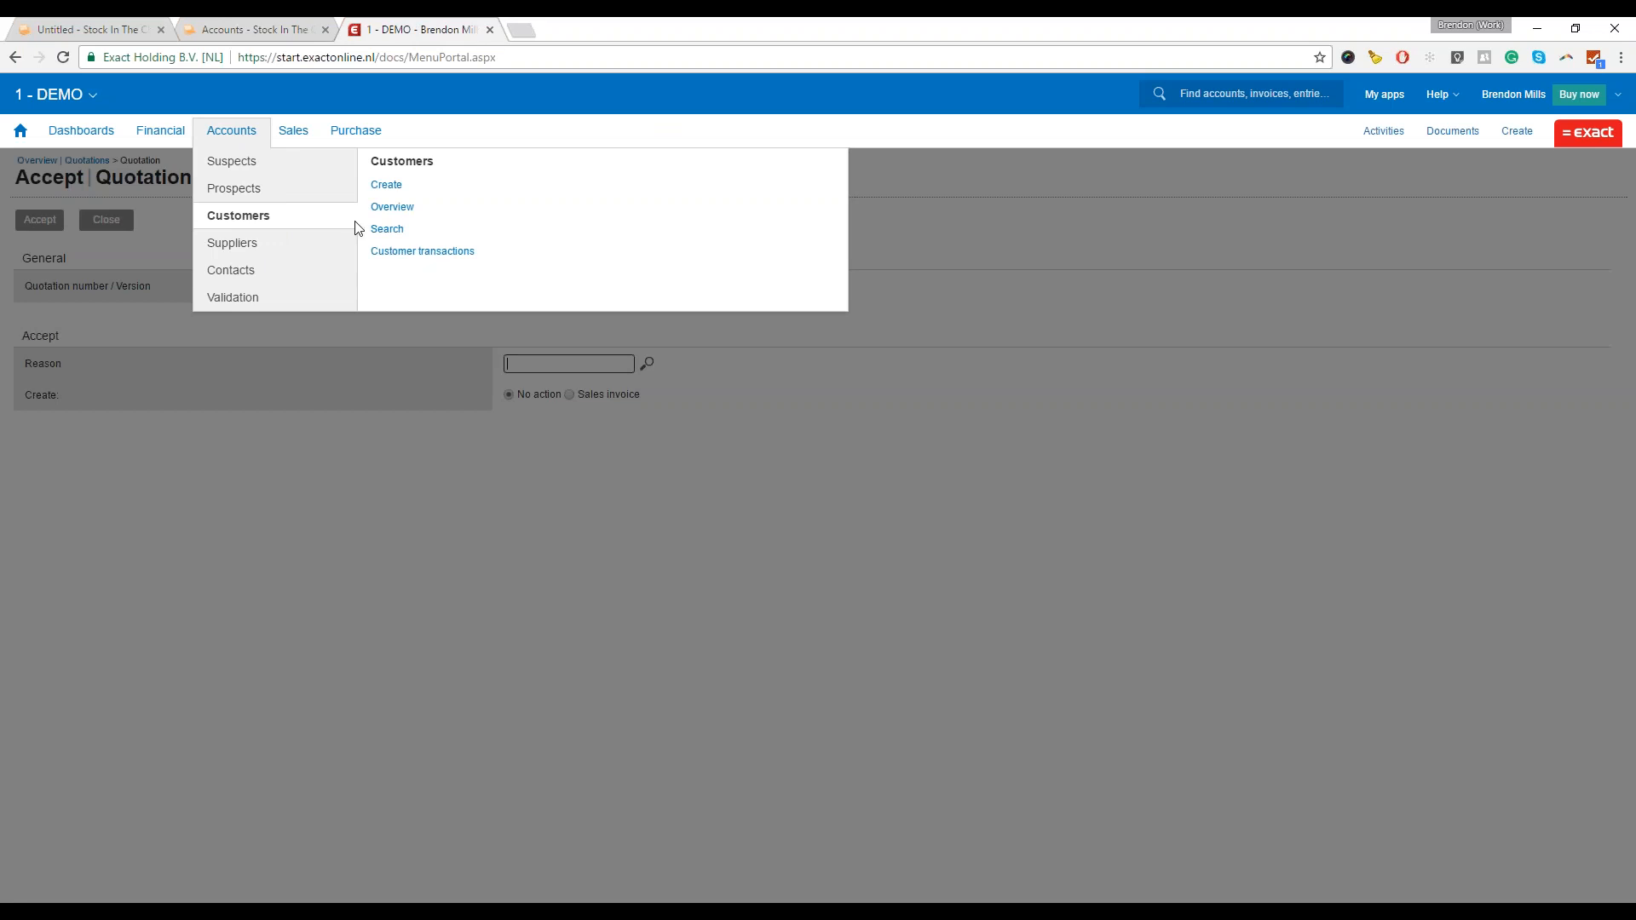
click(386, 229)
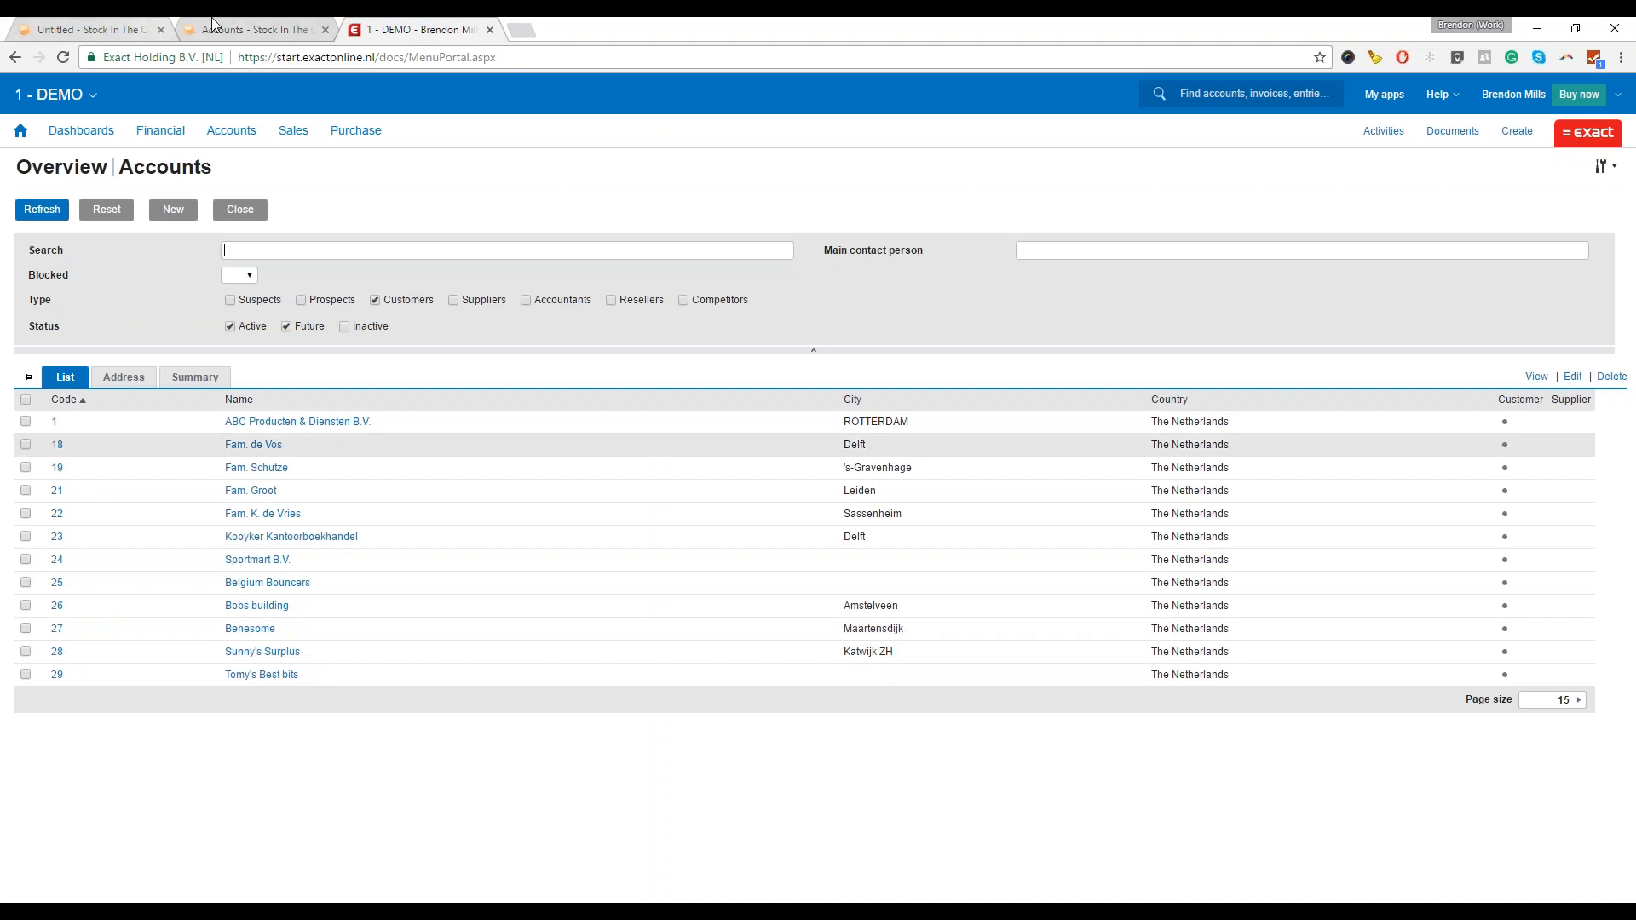
click(260, 26)
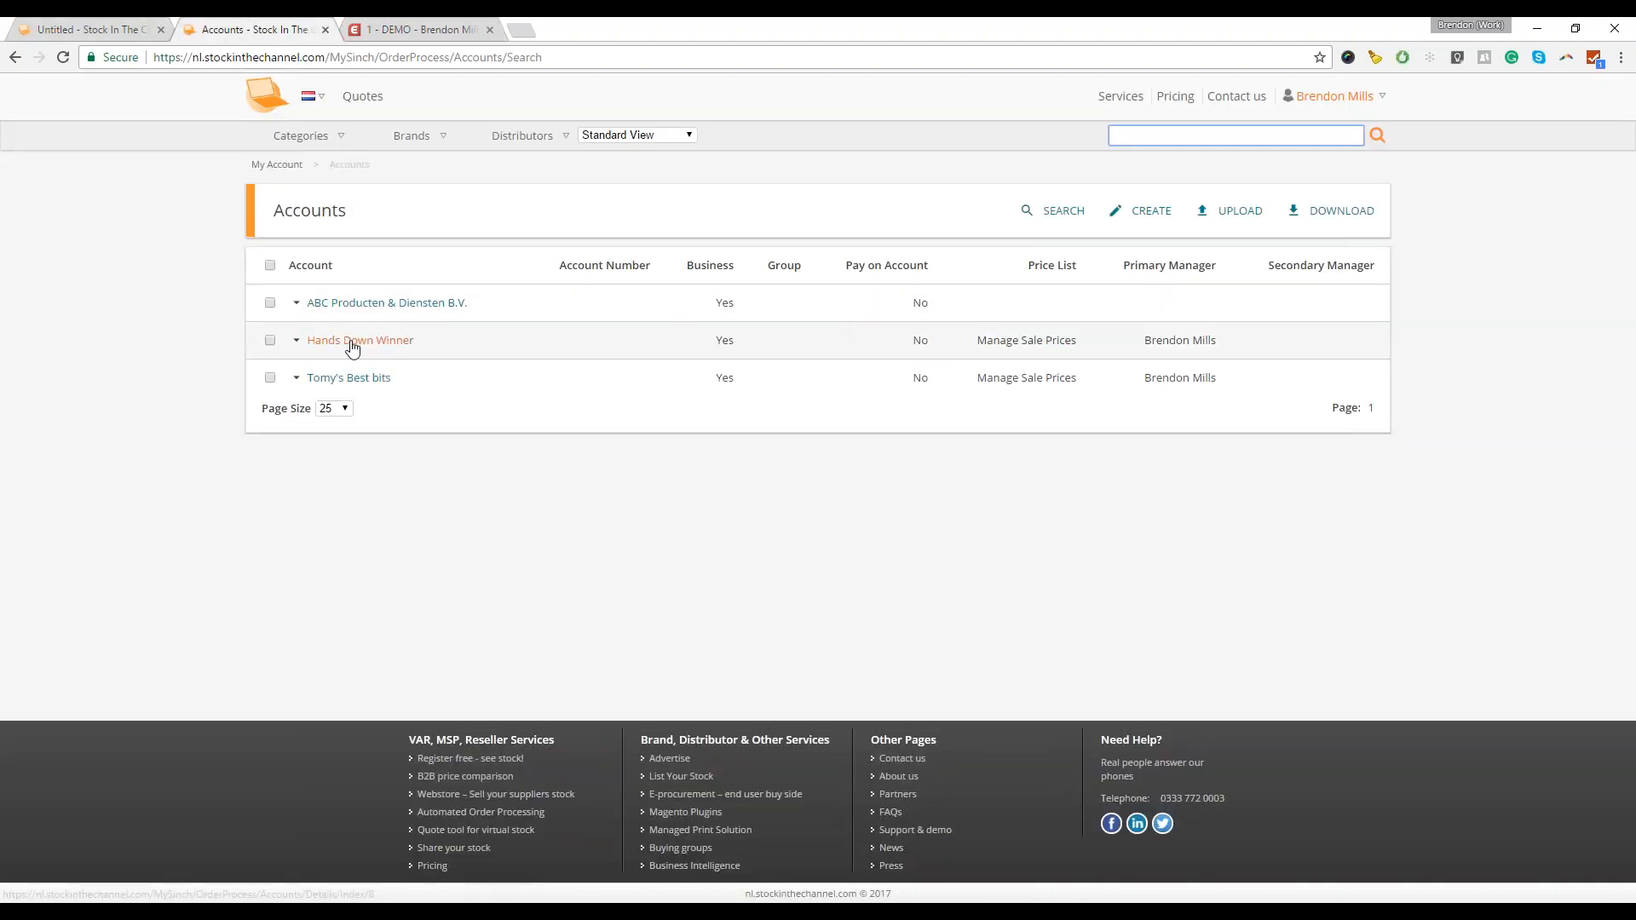
- Return to the untitled basket and bulk-search for SKUs T5D-02826, 20FL000DMH, CF378A#B19, CE285A, T650H31E and D9Y32AA#ABB
click(139, 27)
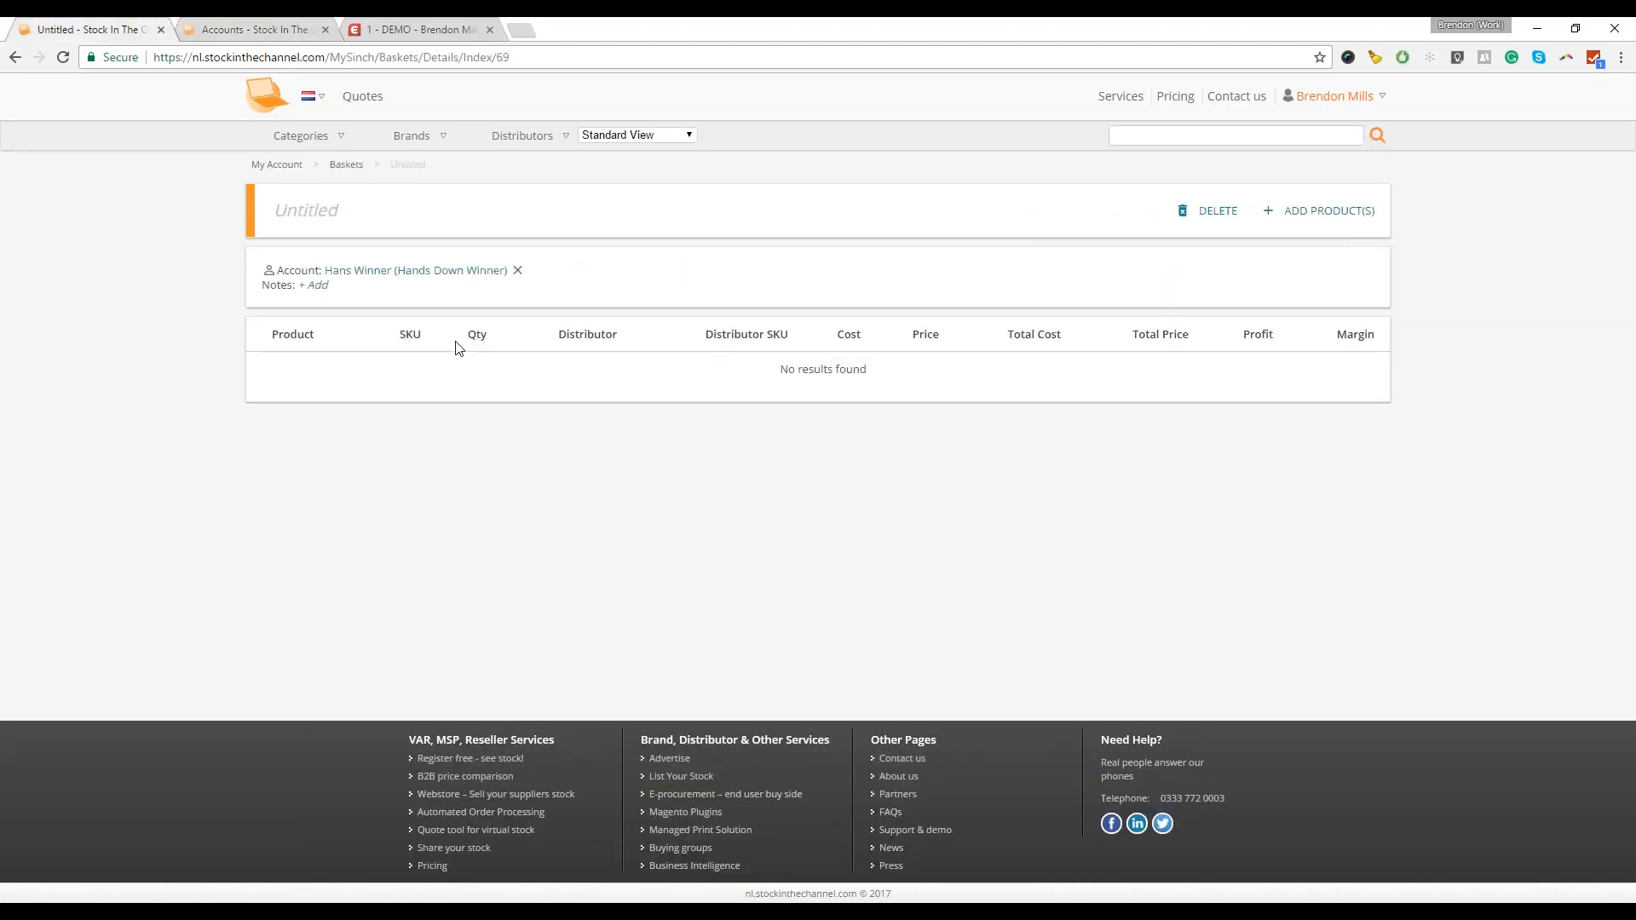
click(1311, 210)
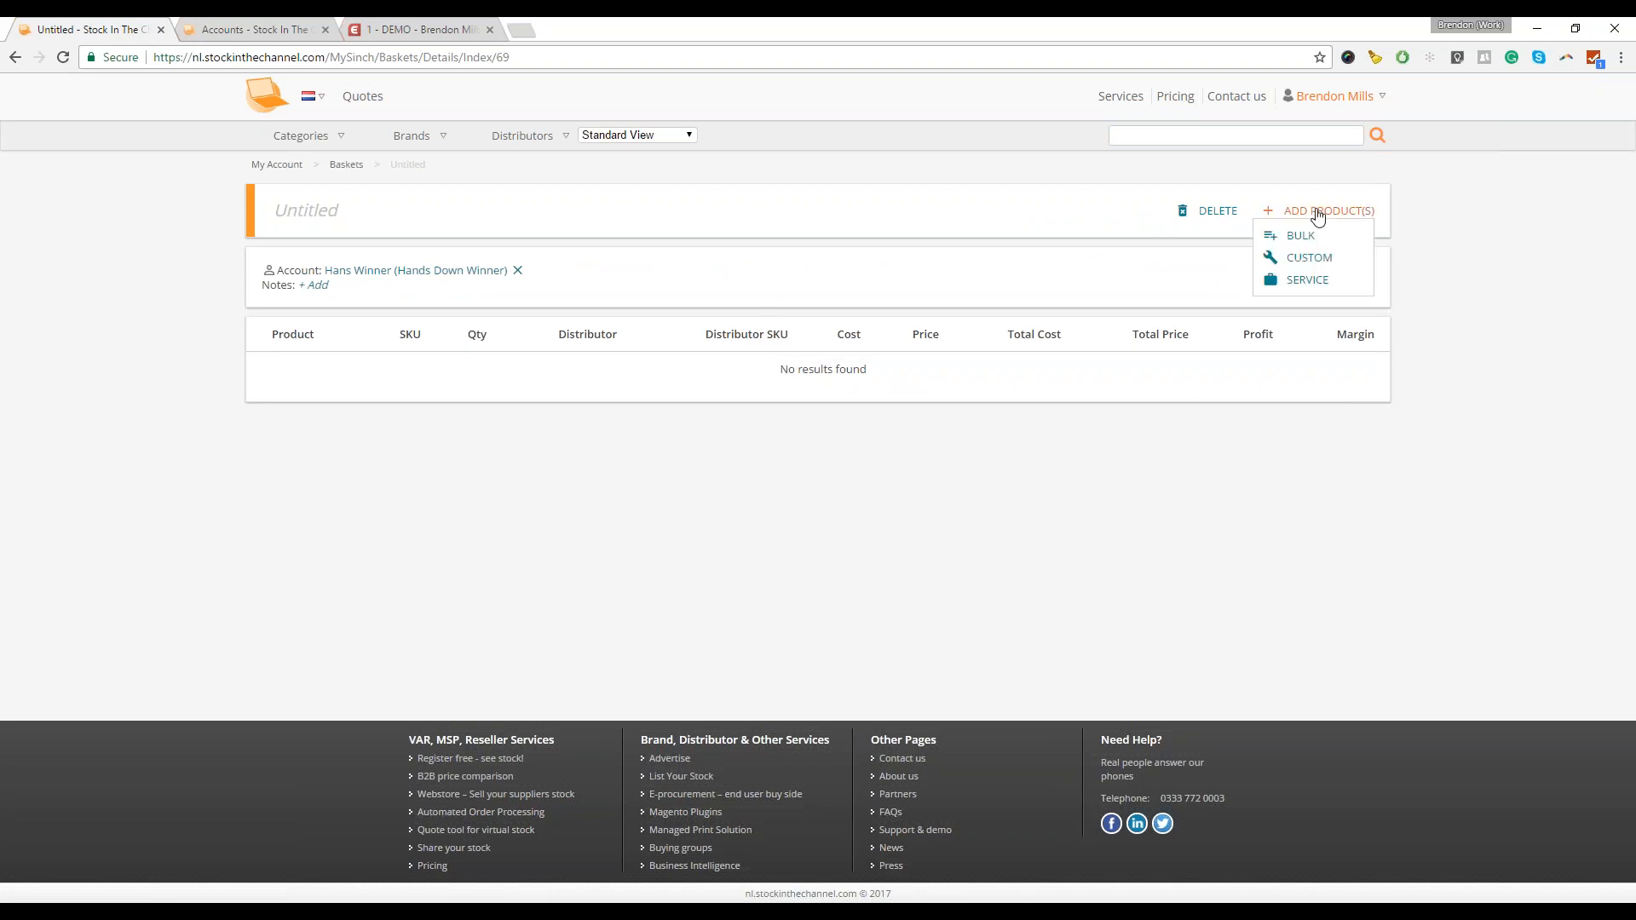
click(1316, 242)
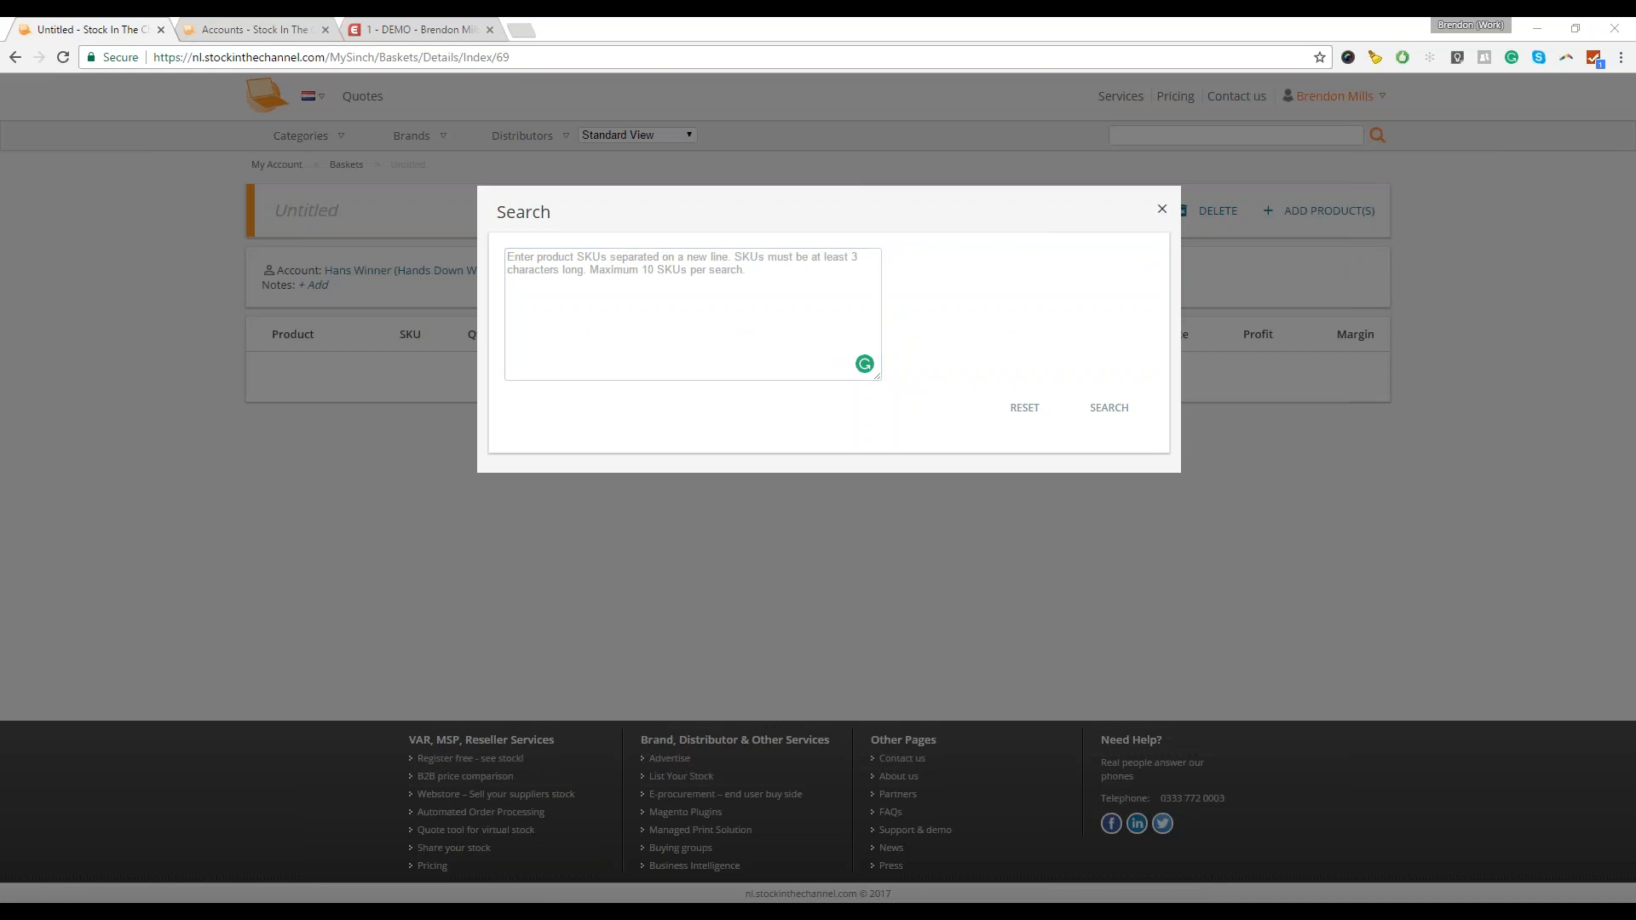
click(603, 277)
text(T5D-02826 20FL000DMH CF378A#B19 CE285A T650H31E D9Y32AA#ABB)
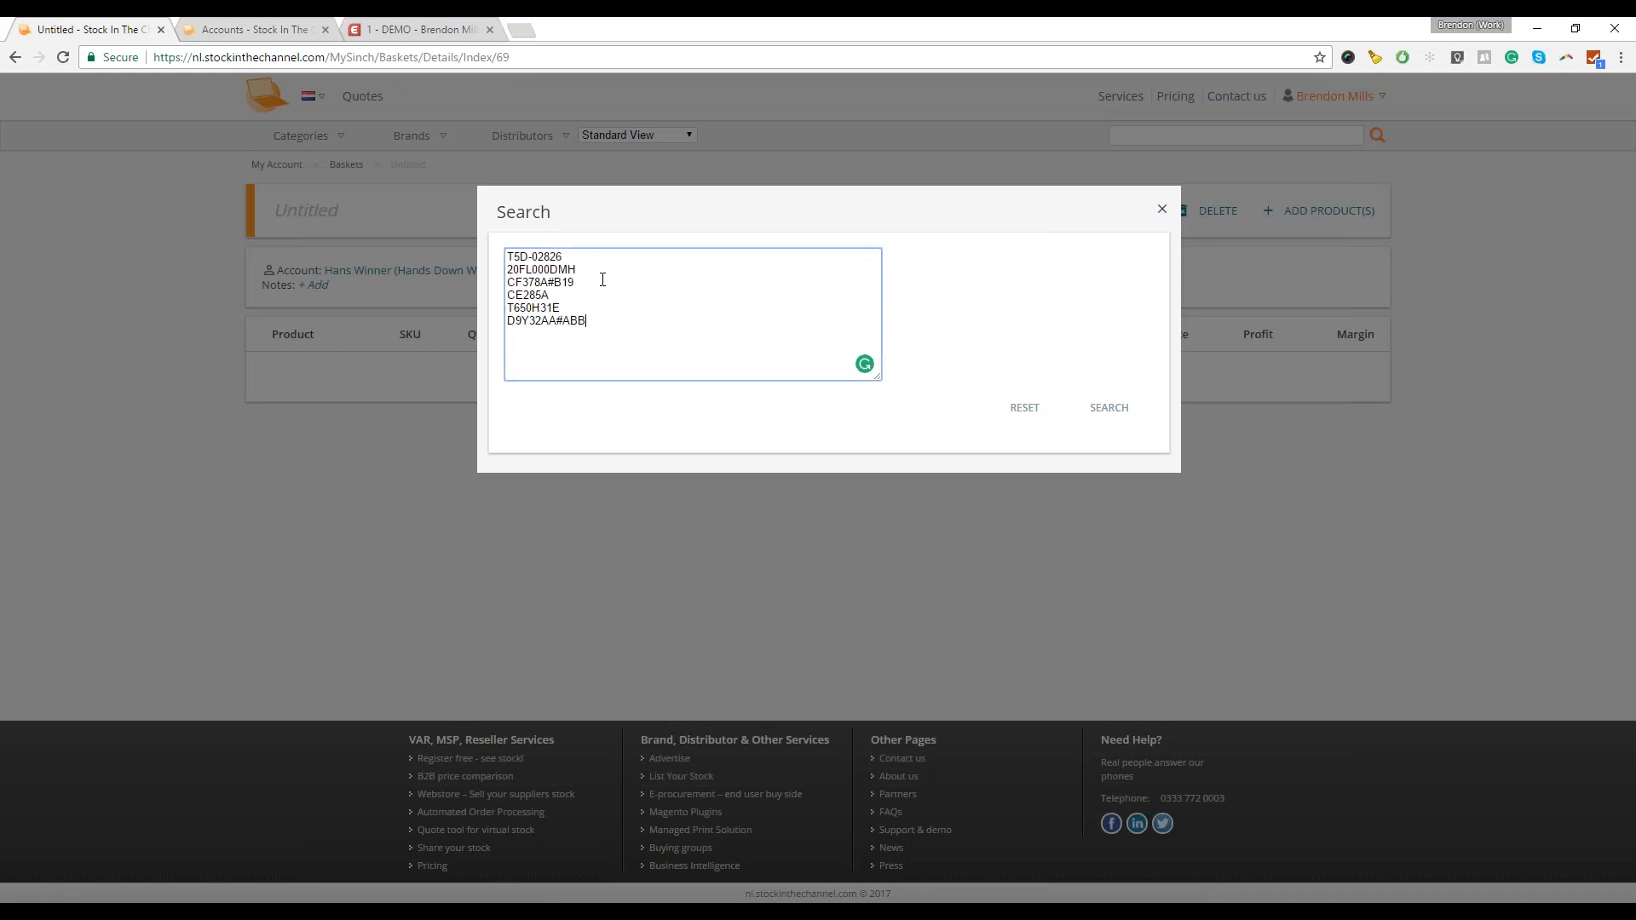
click(1117, 411)
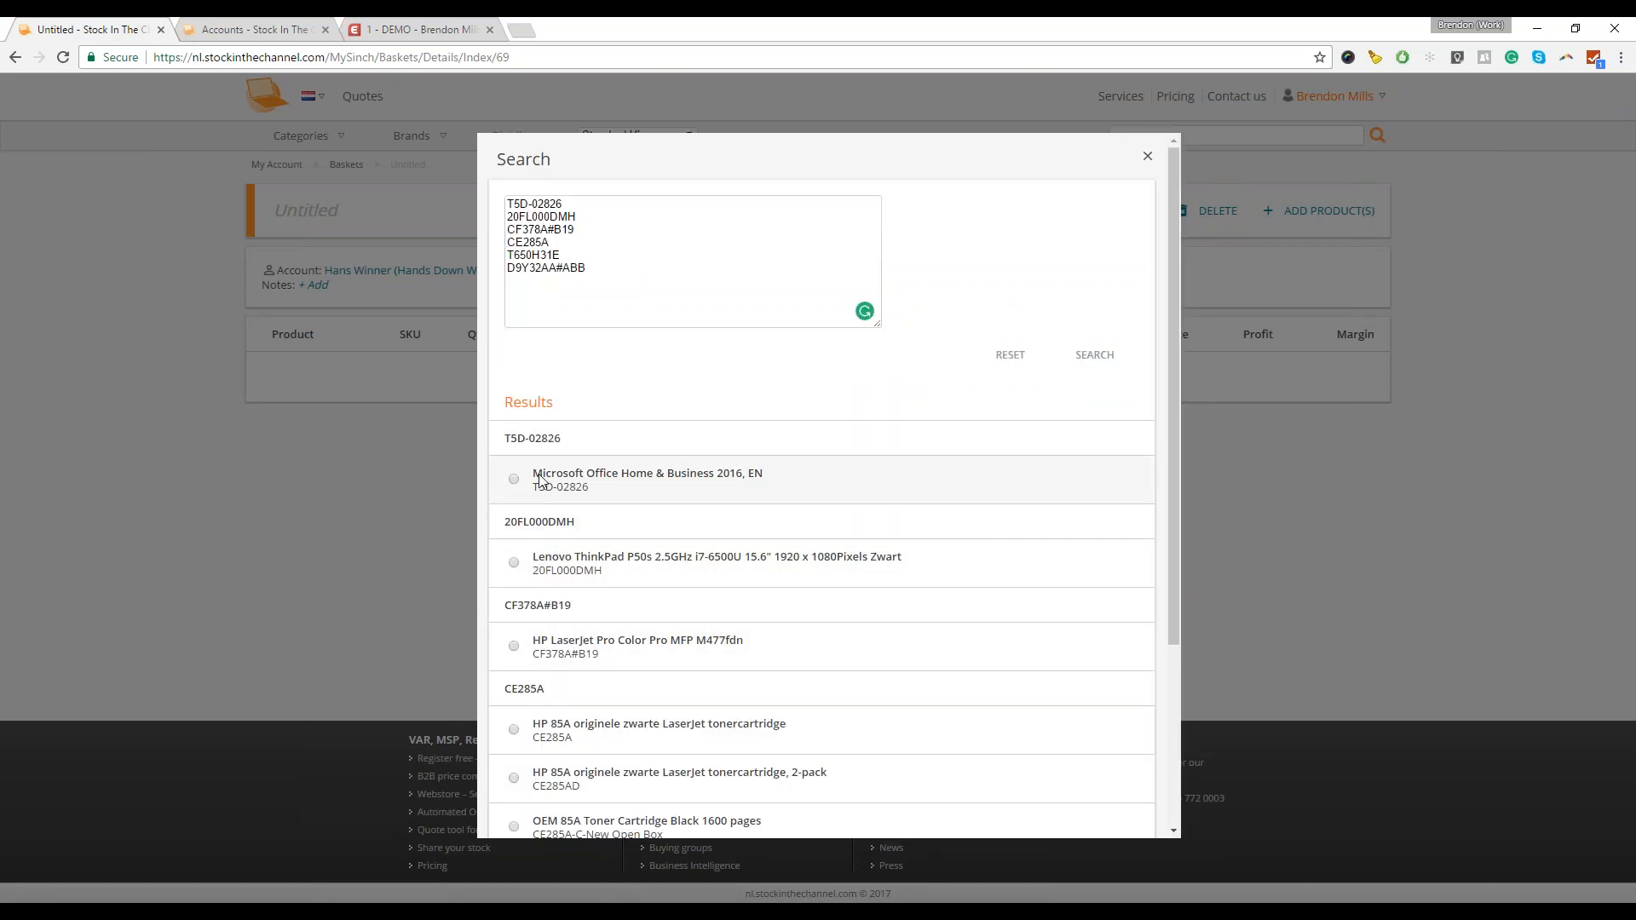
- Add the Office, ThinkPad P50s, LaserJet M477fdn, single HP 85A toner, Lexmark T650H31E toner and HP UltraSlim dock matches to the basket
click(514, 480)
click(514, 646)
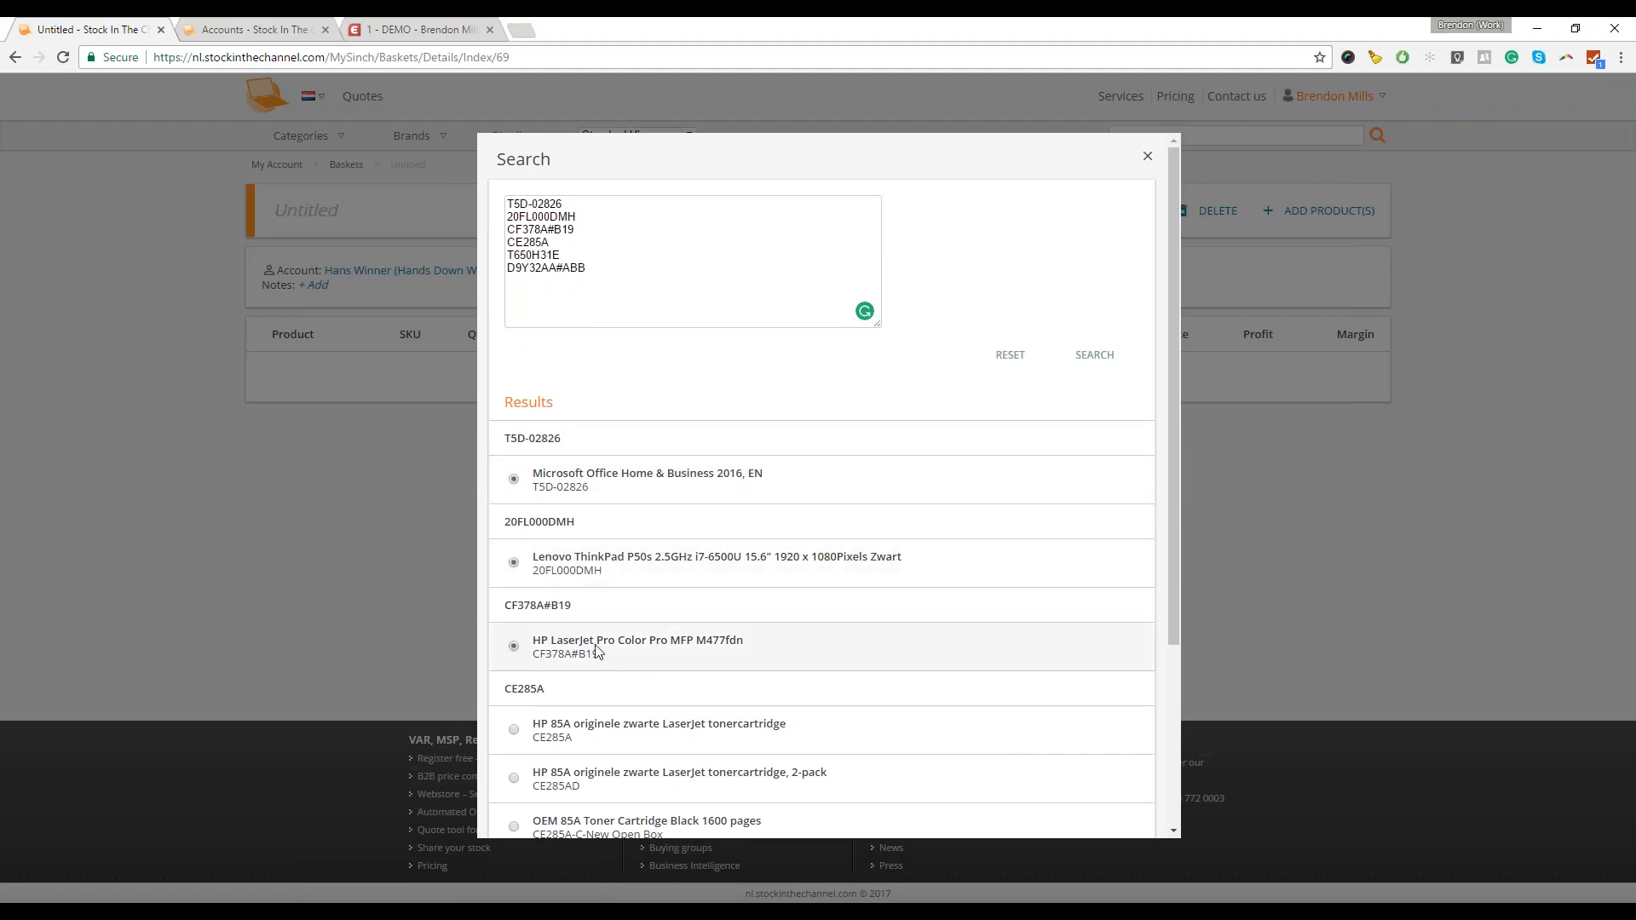
scroll(597, 652, down, 1)
click(513, 644)
scroll(667, 641, down, 2)
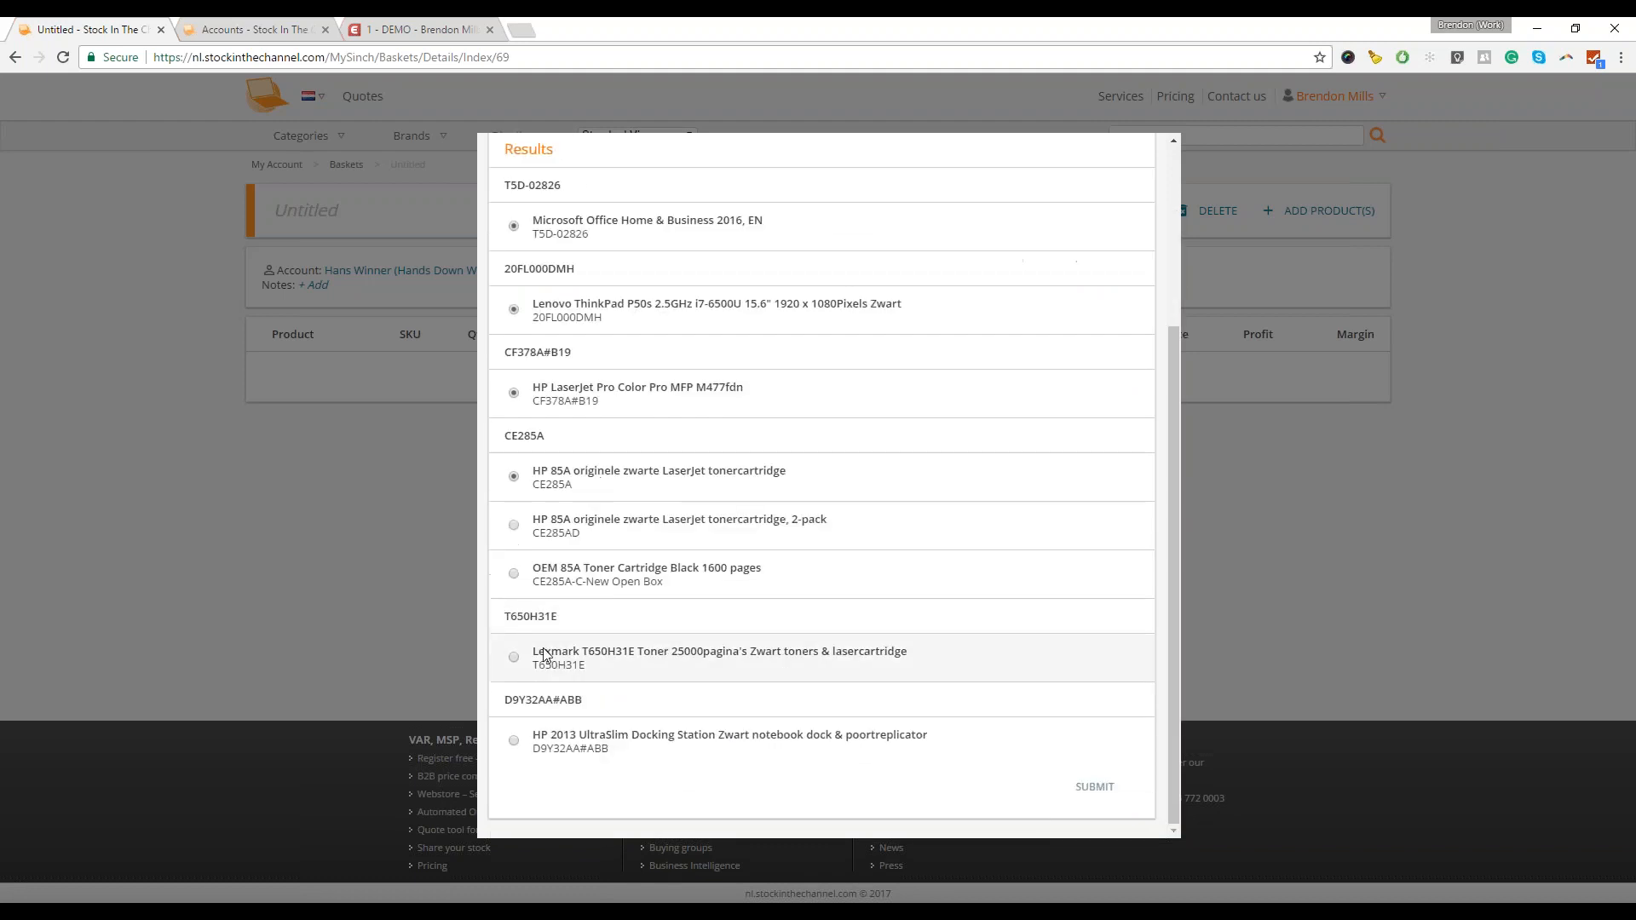
click(514, 657)
click(514, 741)
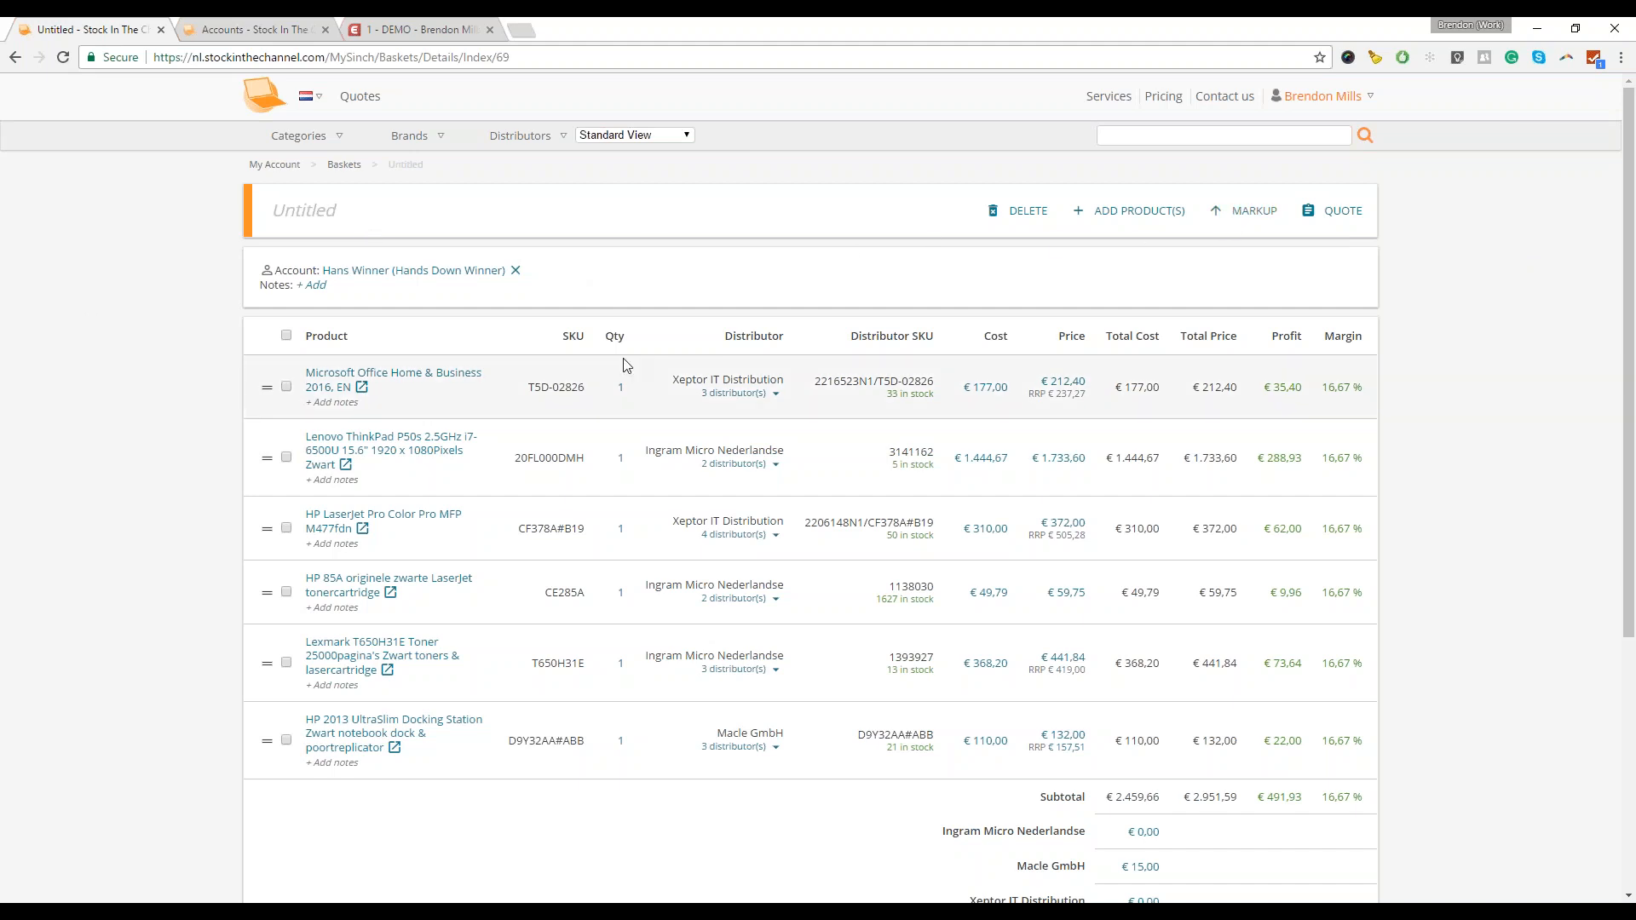
- Convert the basket into a quote and export it to Exact, creating Hands Down Winner as a new customer
click(1332, 213)
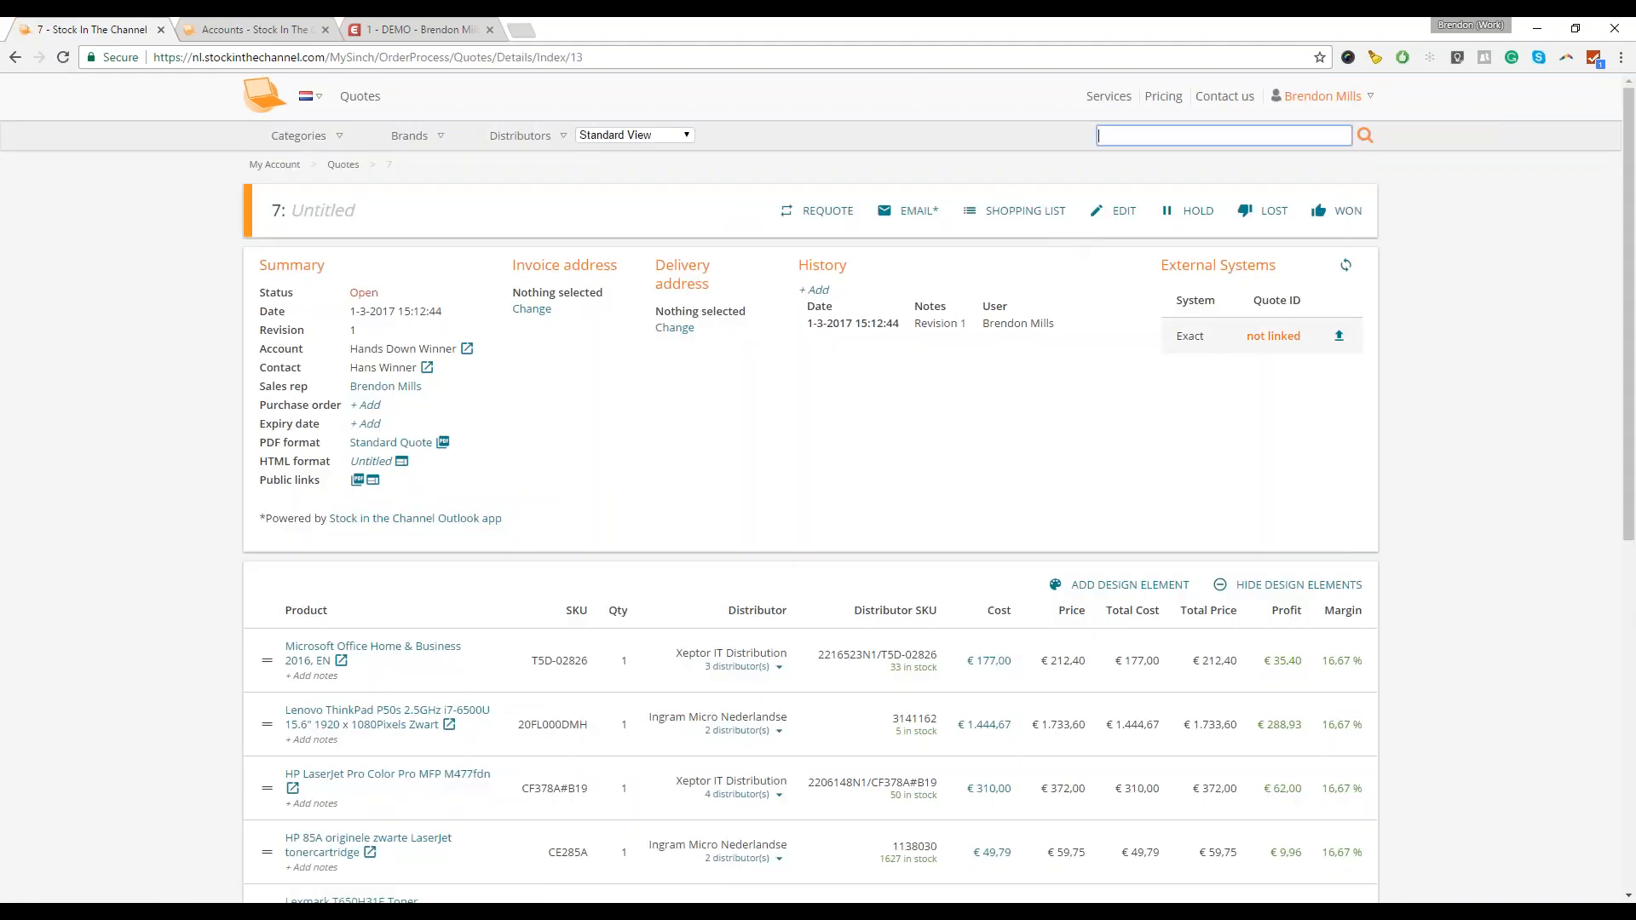
click(1339, 338)
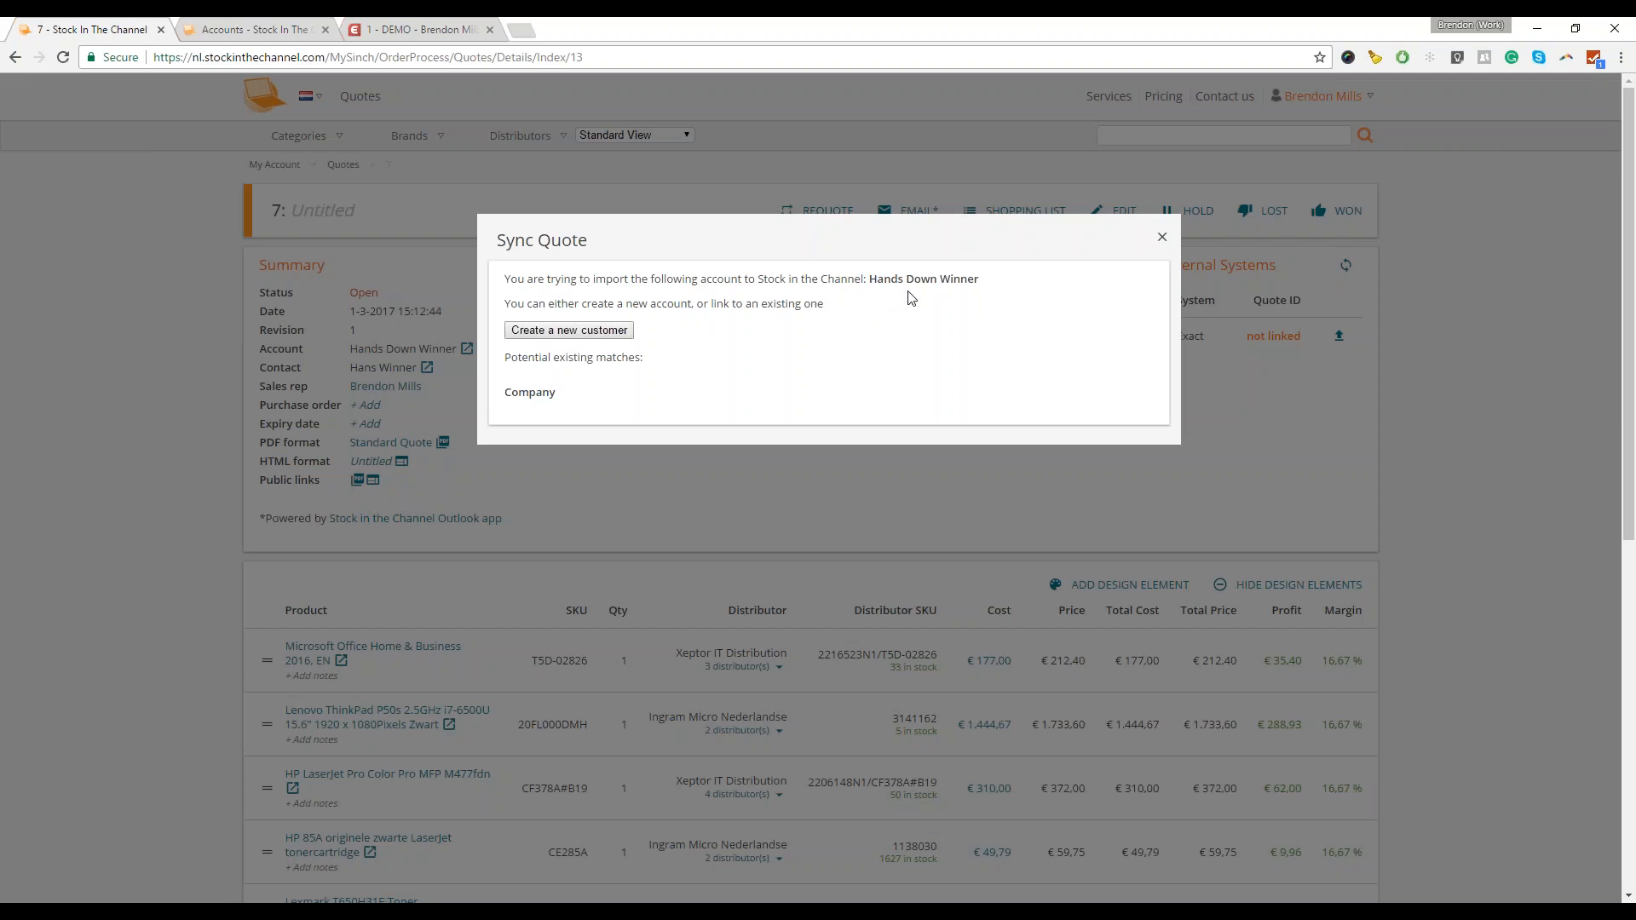
click(606, 331)
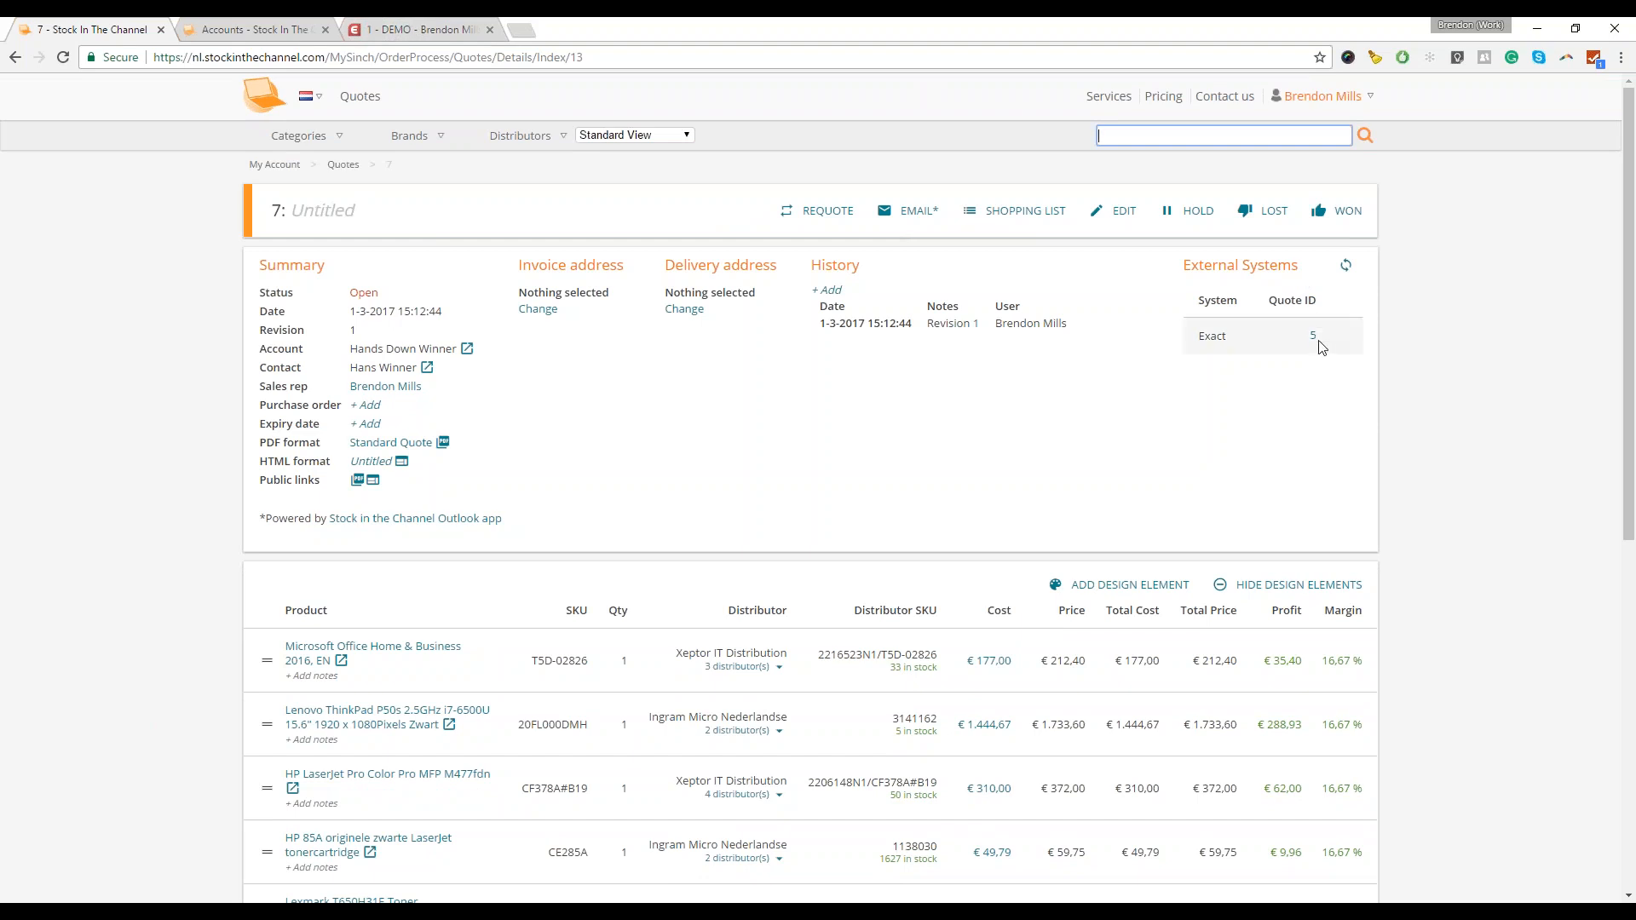
- Switch to Exact Online and reload the customers overview to look for the Hands Down Winner account
click(357, 28)
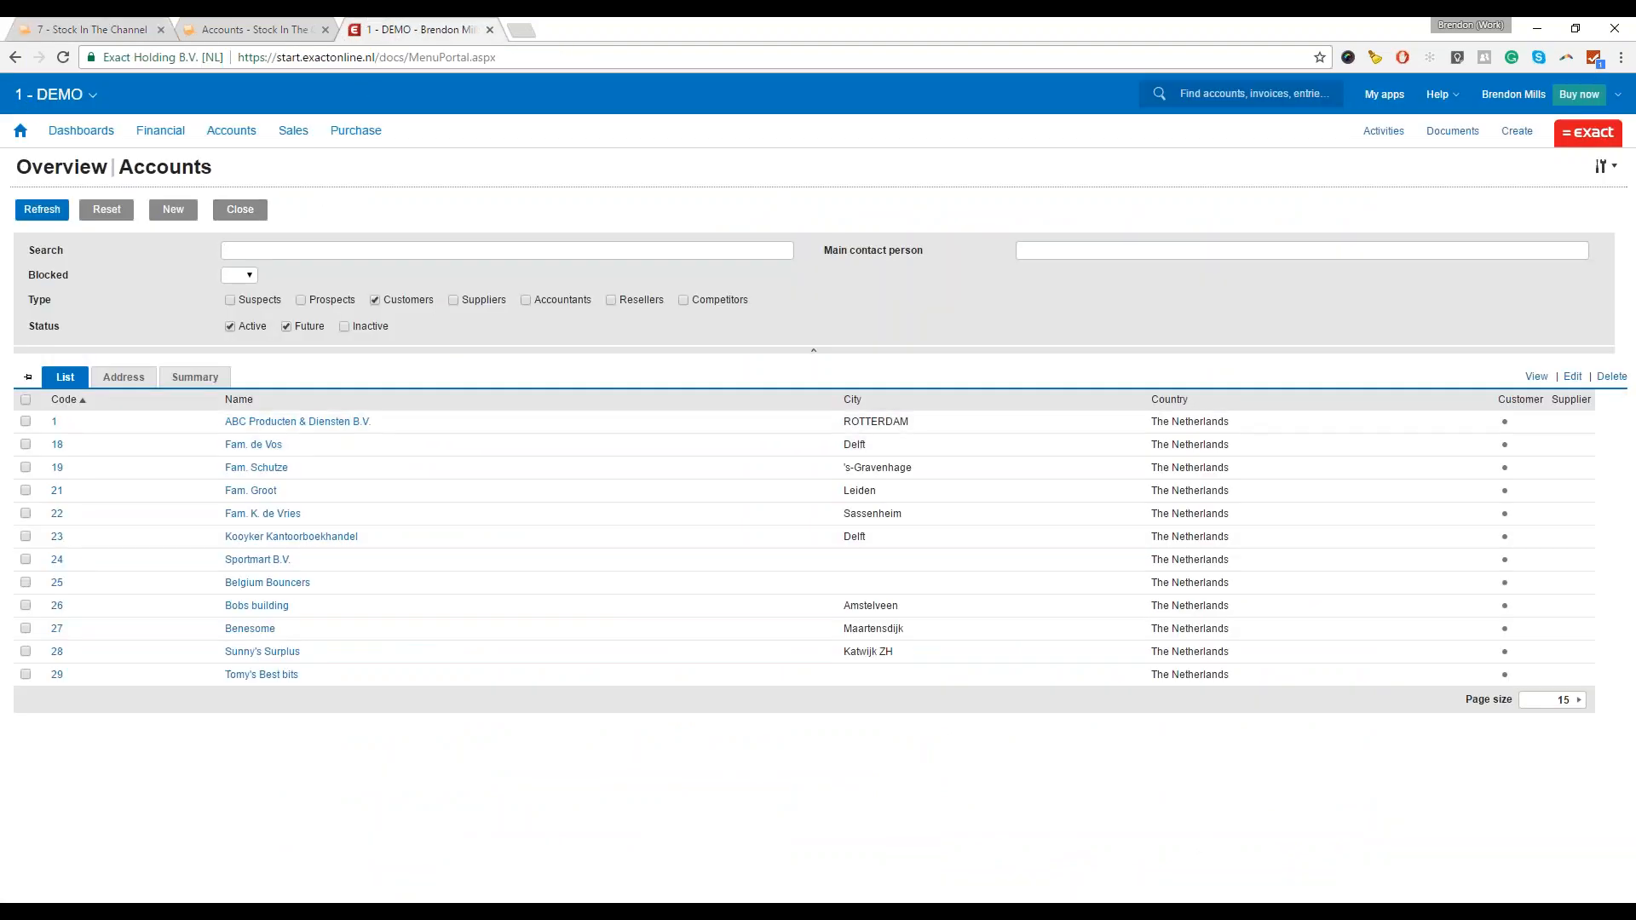
mouse_move(211, 133)
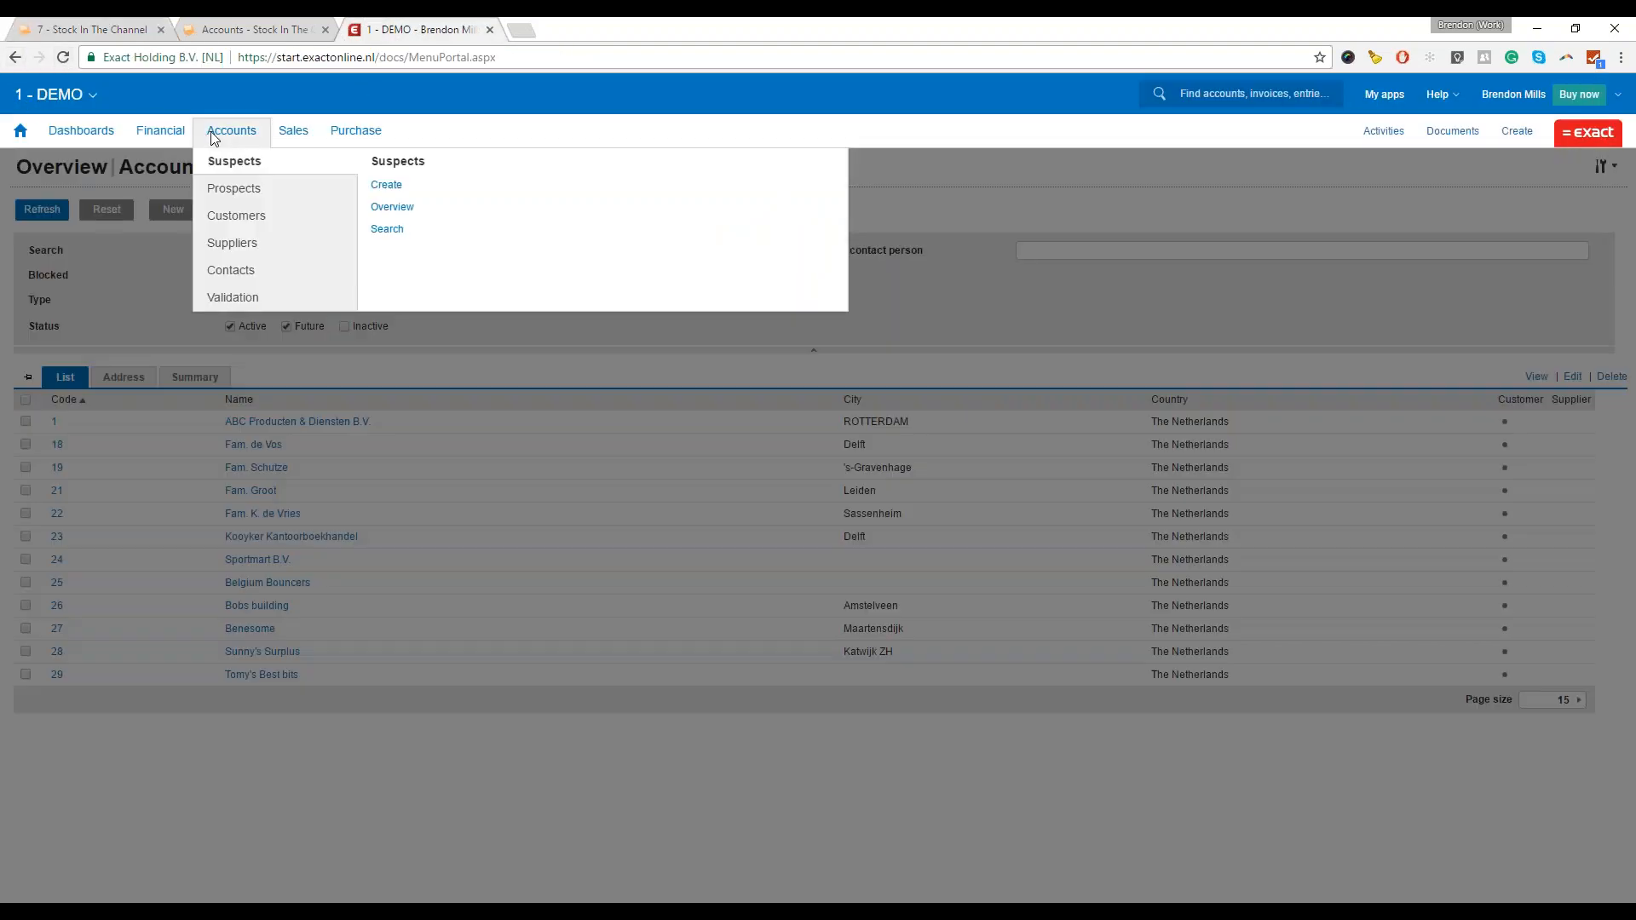
mouse_move(329, 216)
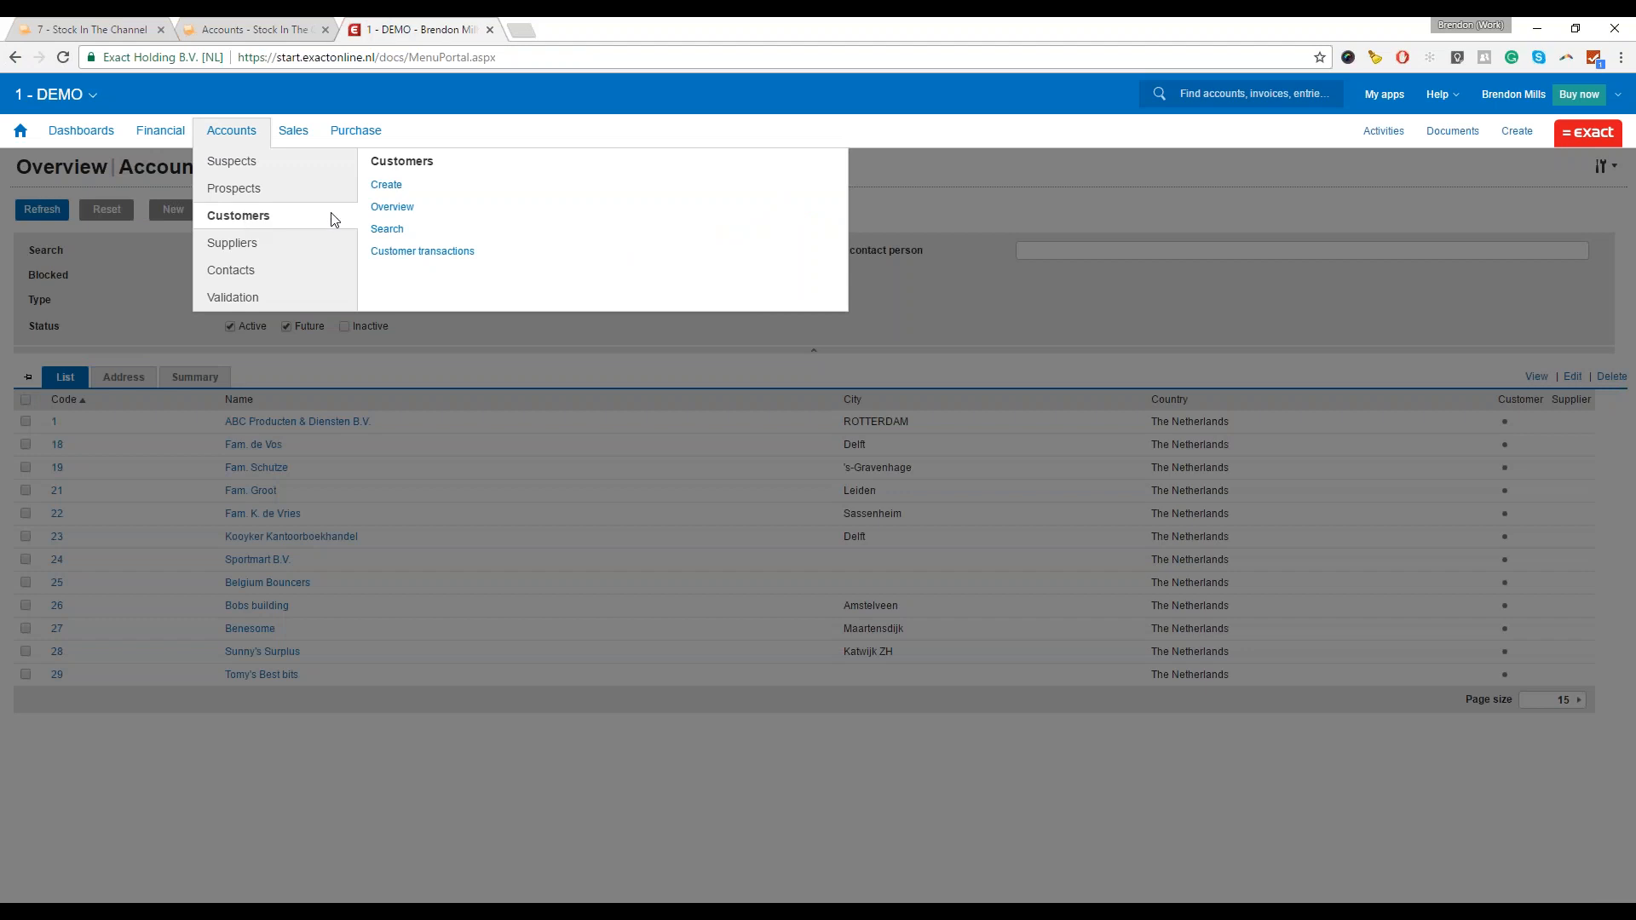
click(392, 207)
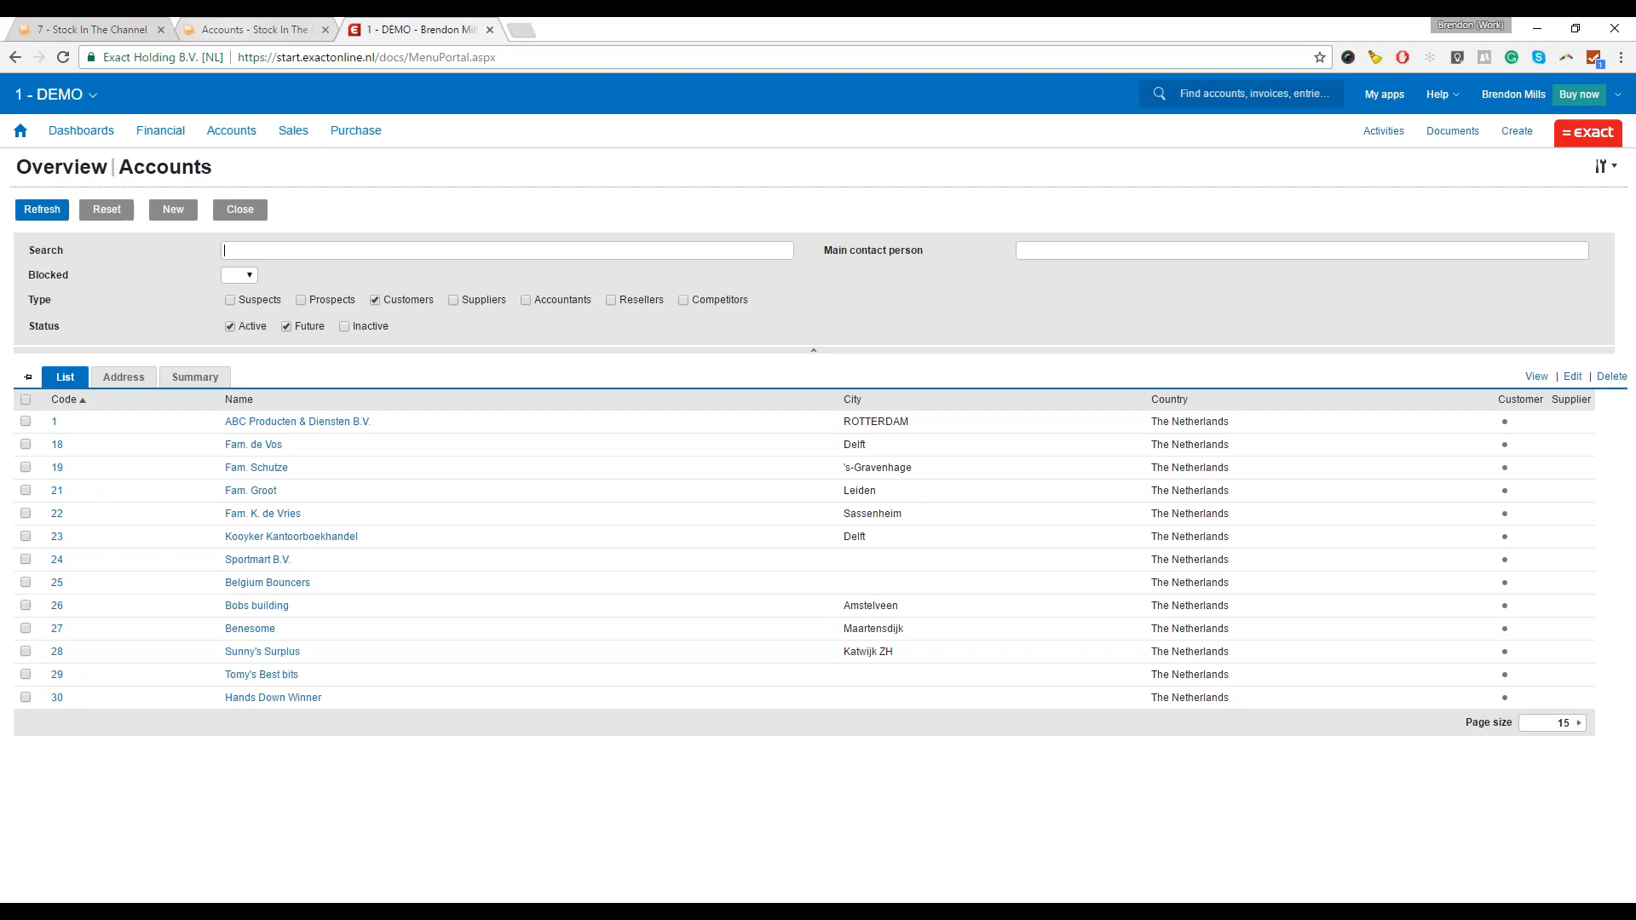
- Switch to the Stock in the Channel accounts tab and open the distributors page to review the active distributors and private feeds
click(243, 29)
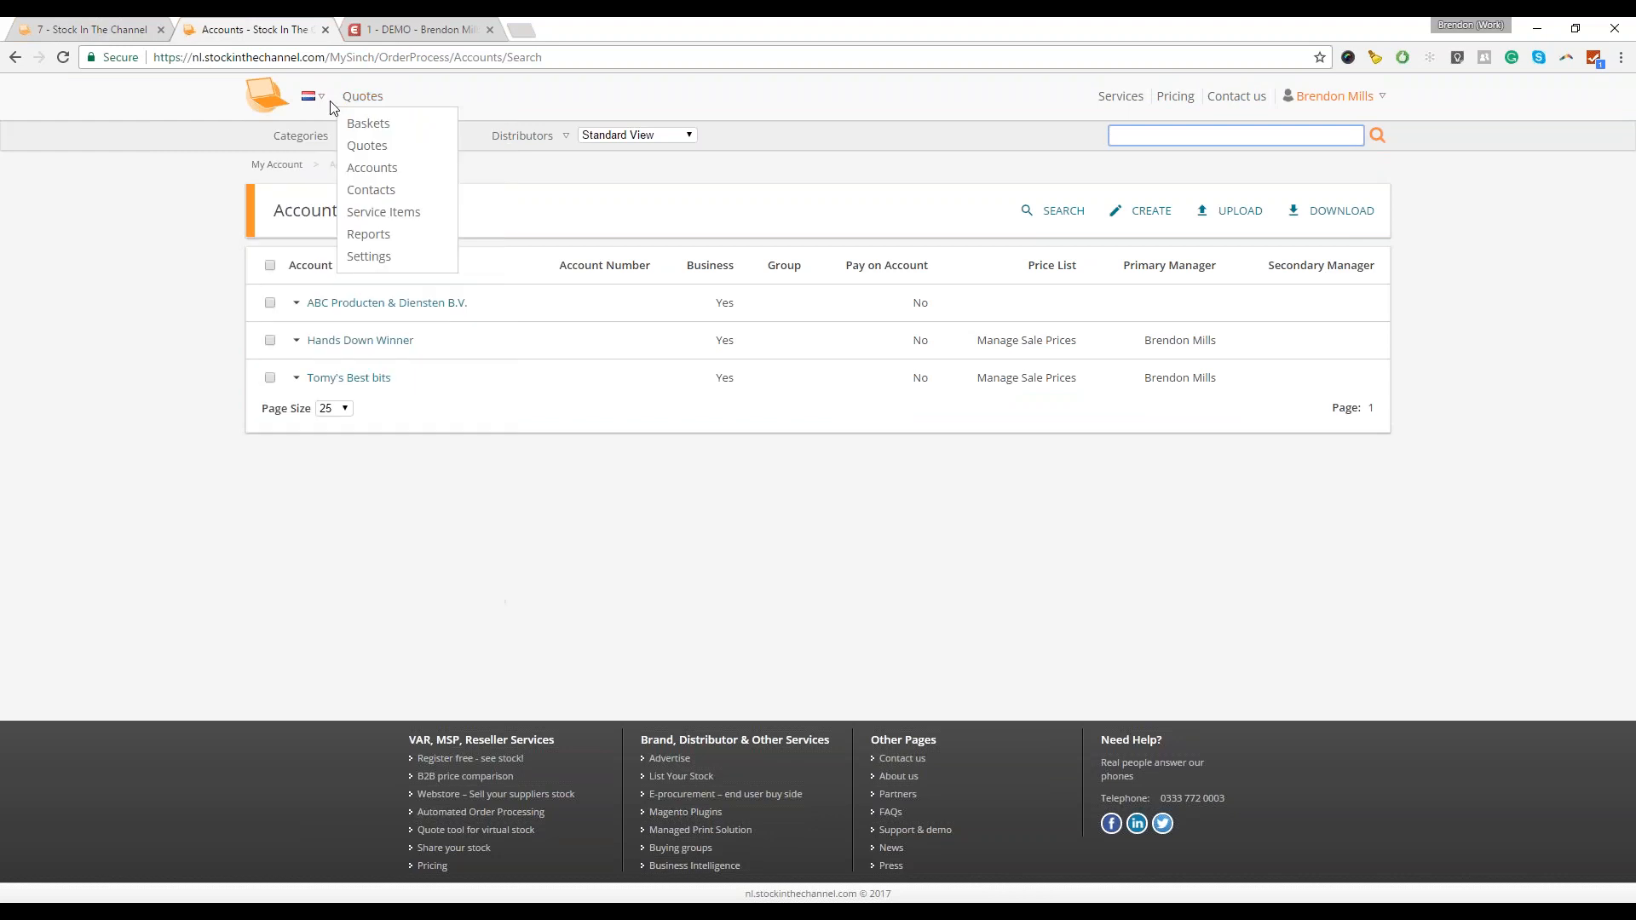
mouse_move(358, 98)
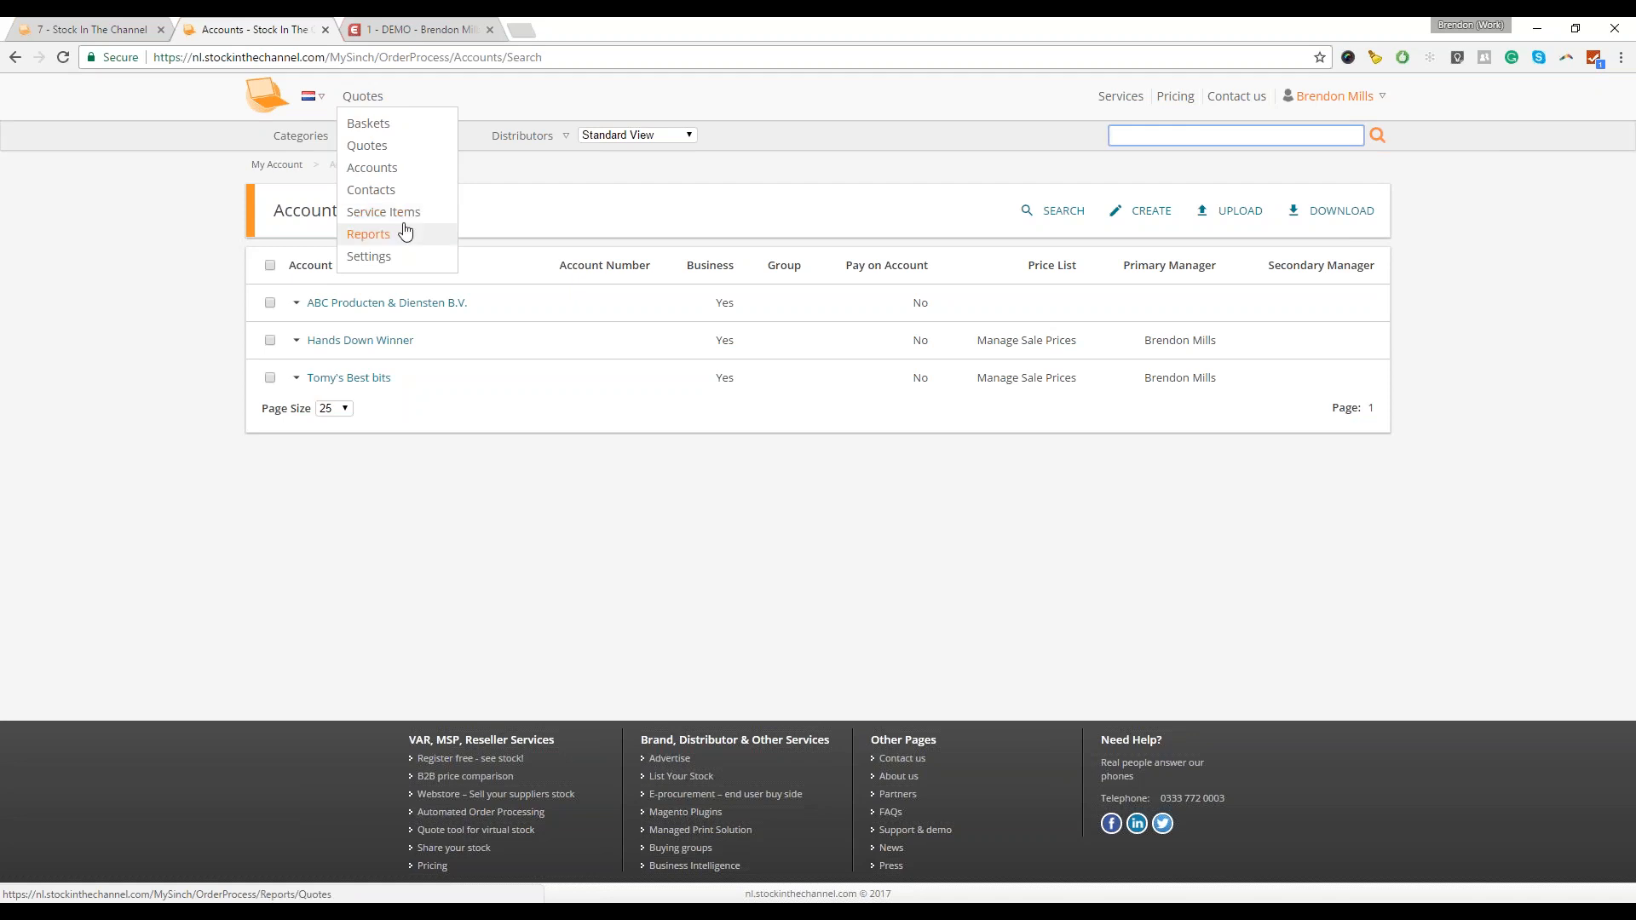
key(XF86AudioLowerVolume)
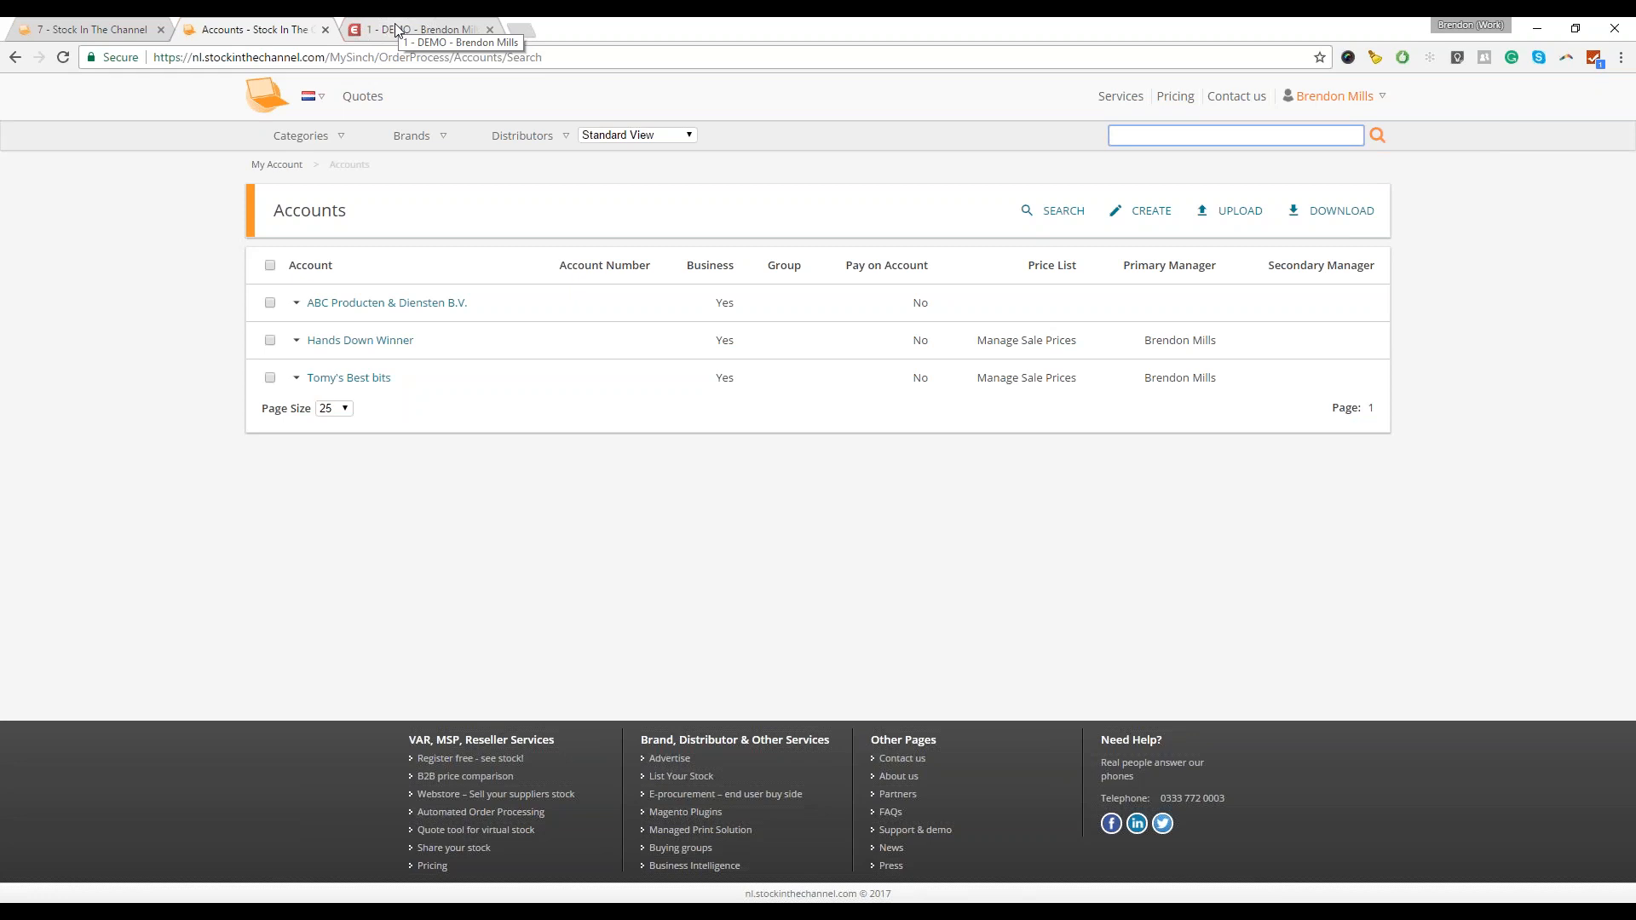
mouse_move(361, 98)
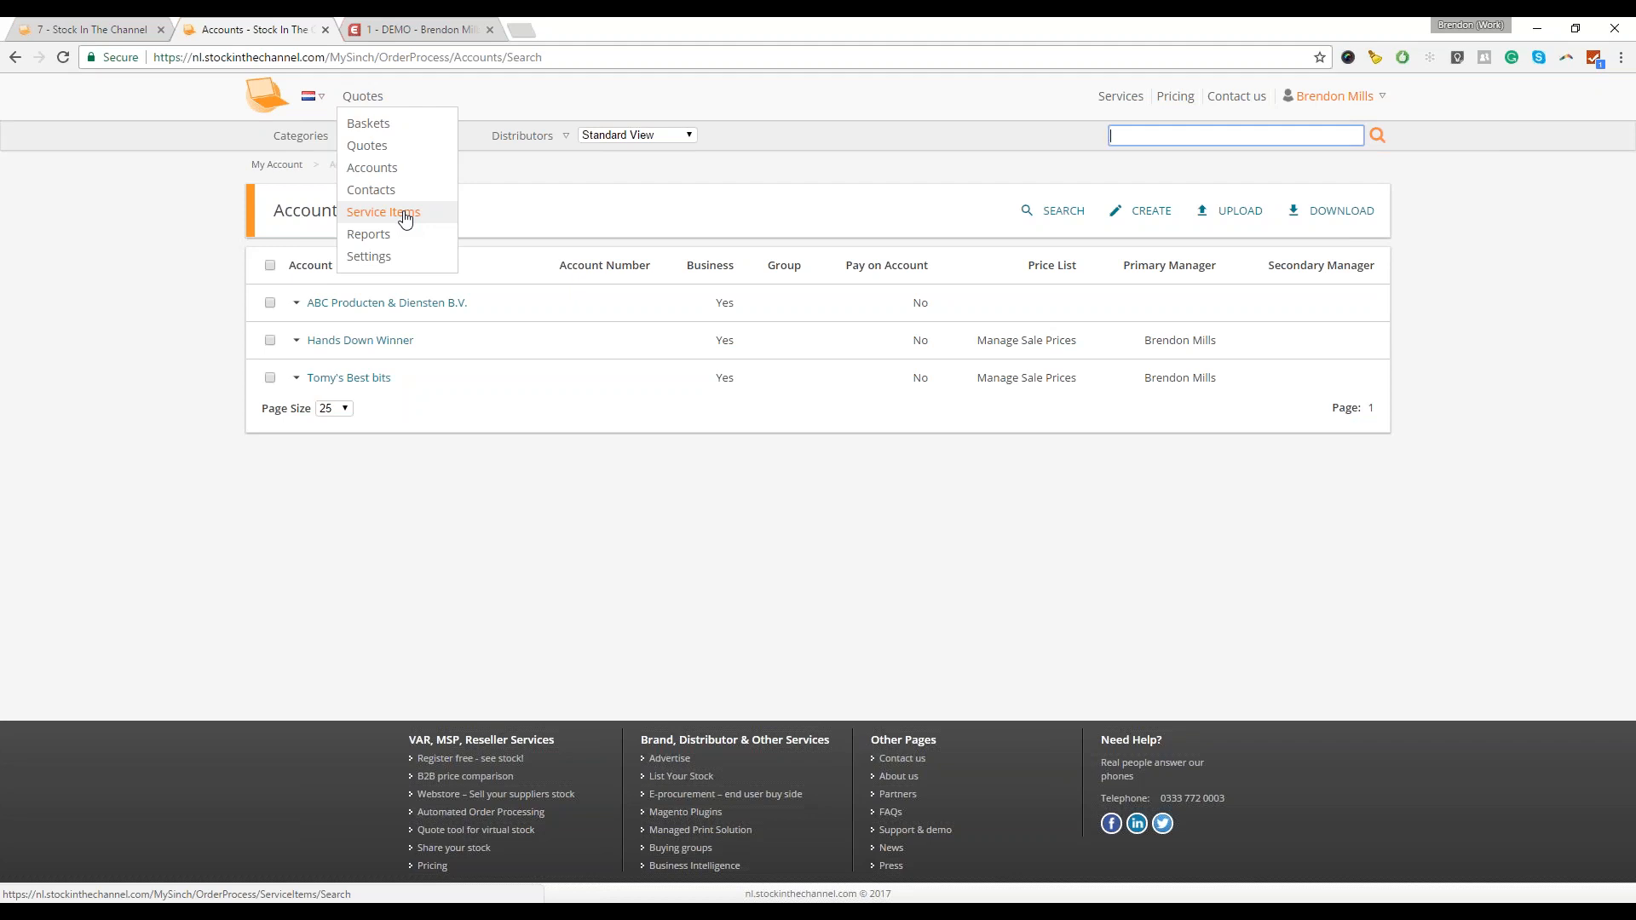
mouse_move(510, 149)
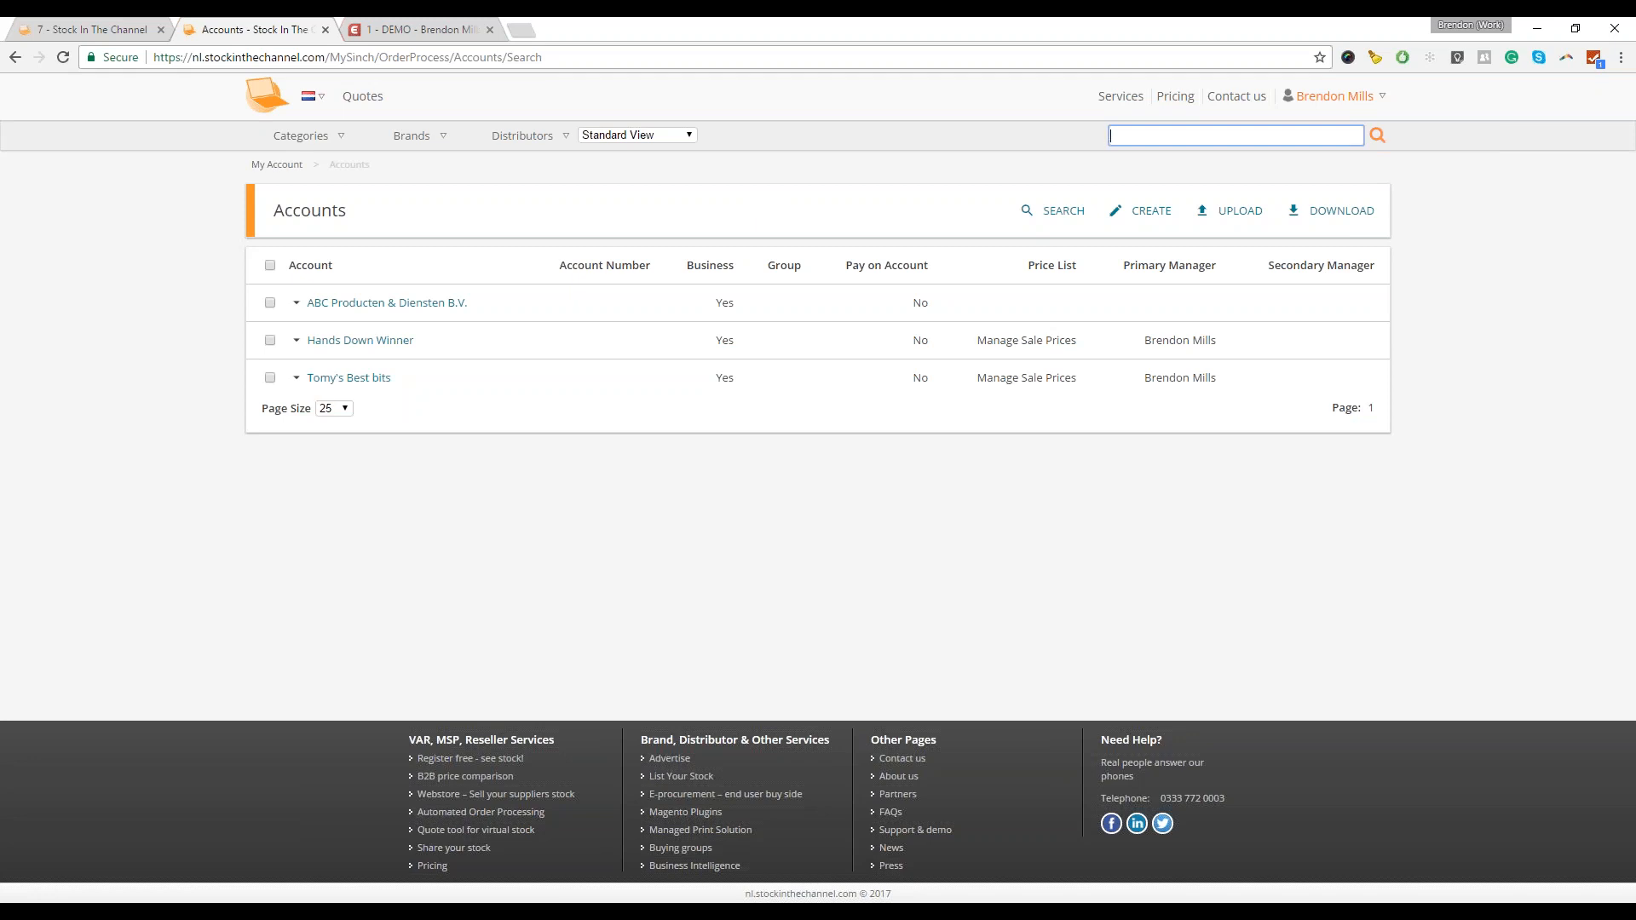
mouse_move(524, 138)
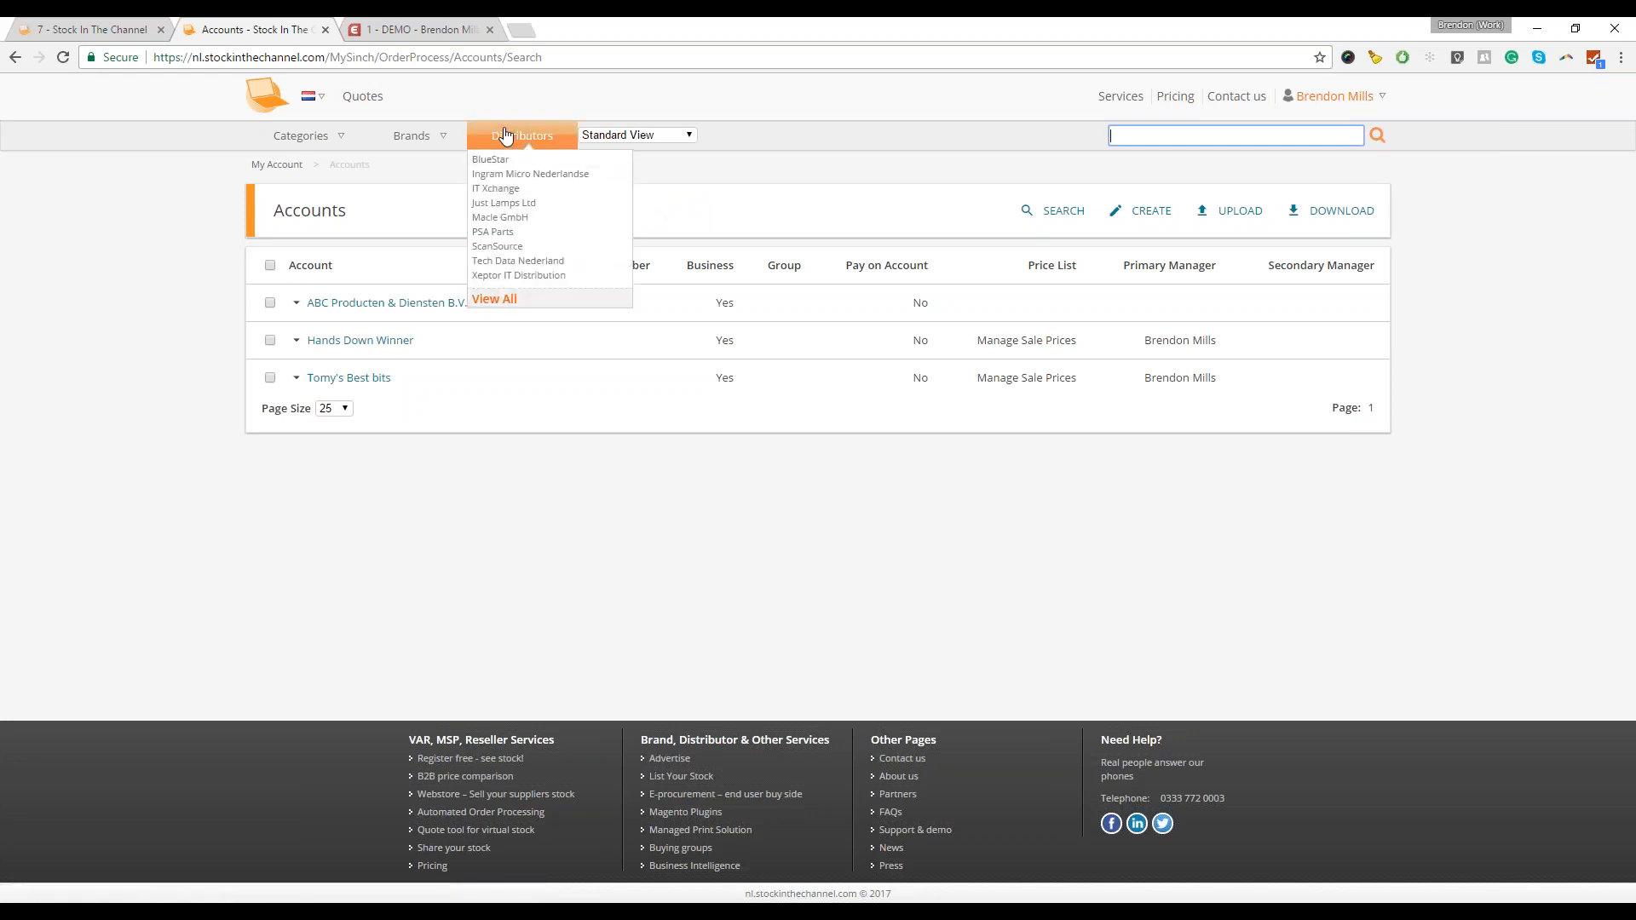
click(505, 135)
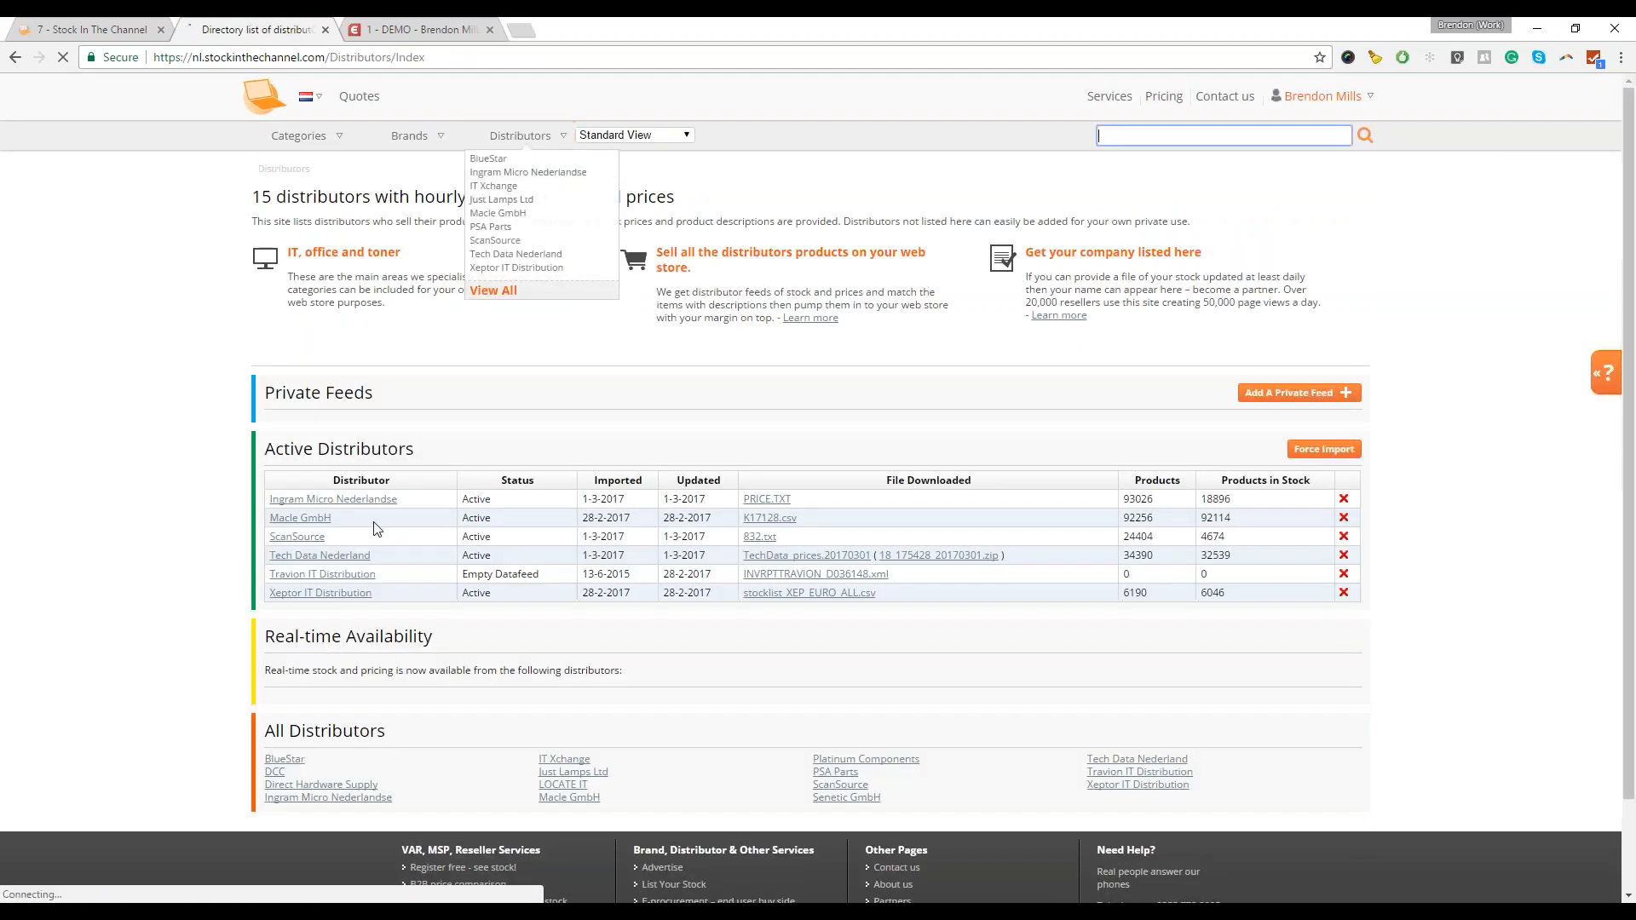
scroll(243, 758, down, 2)
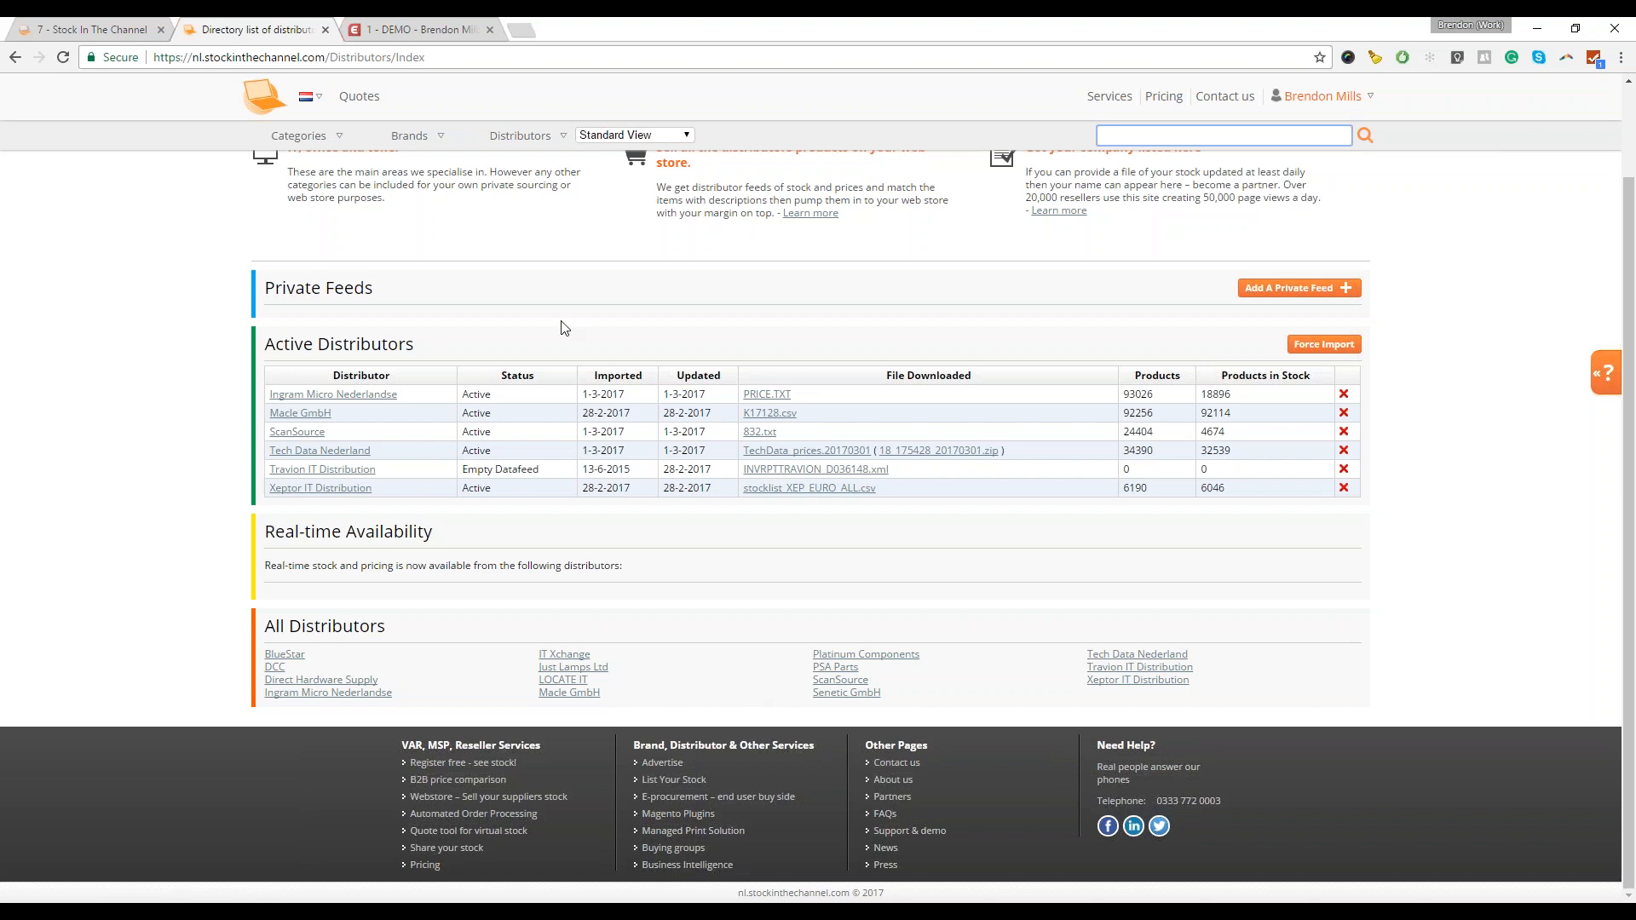
- Start adding a private feed and review the required fields in the Private Datafeed Wizard
click(1301, 290)
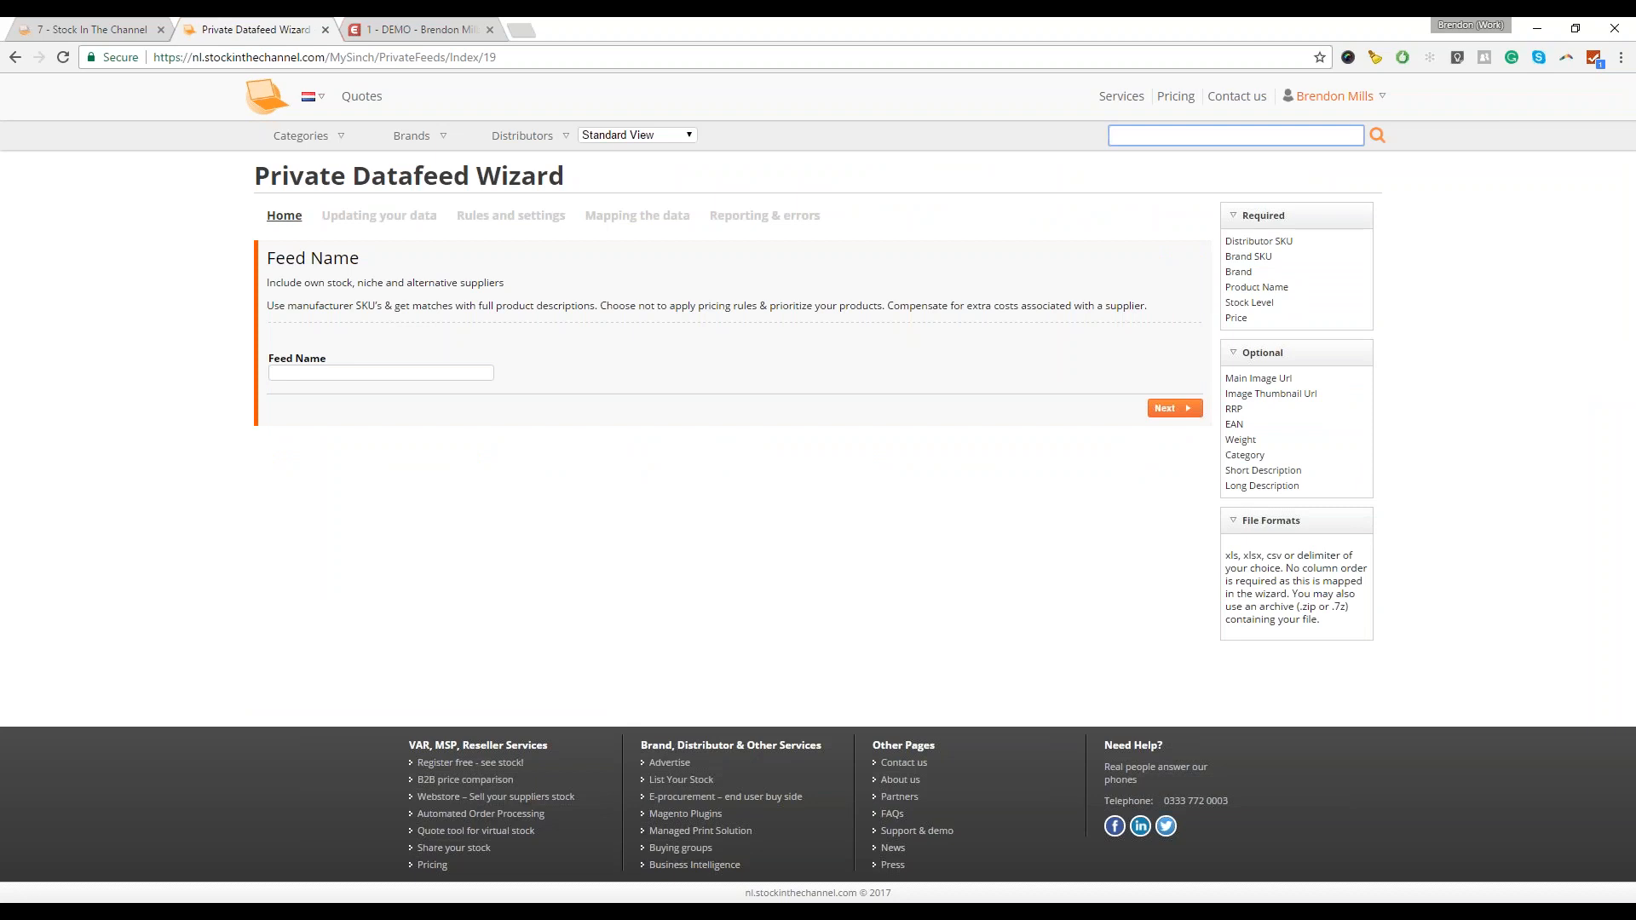
click(476, 371)
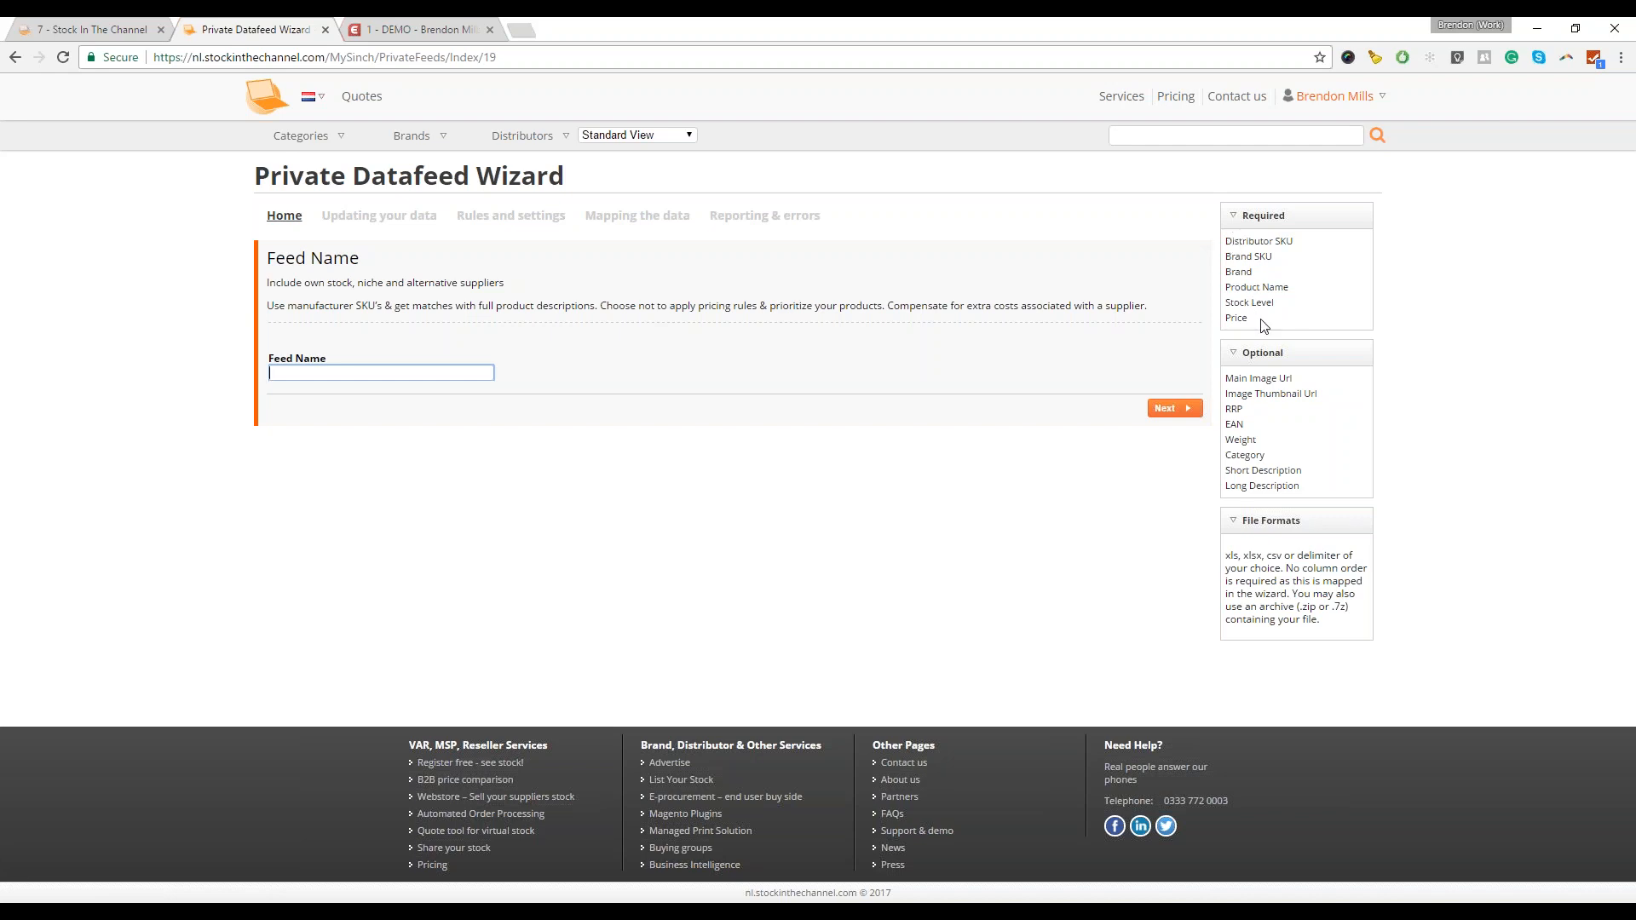
drag(1255, 325, 1224, 236)
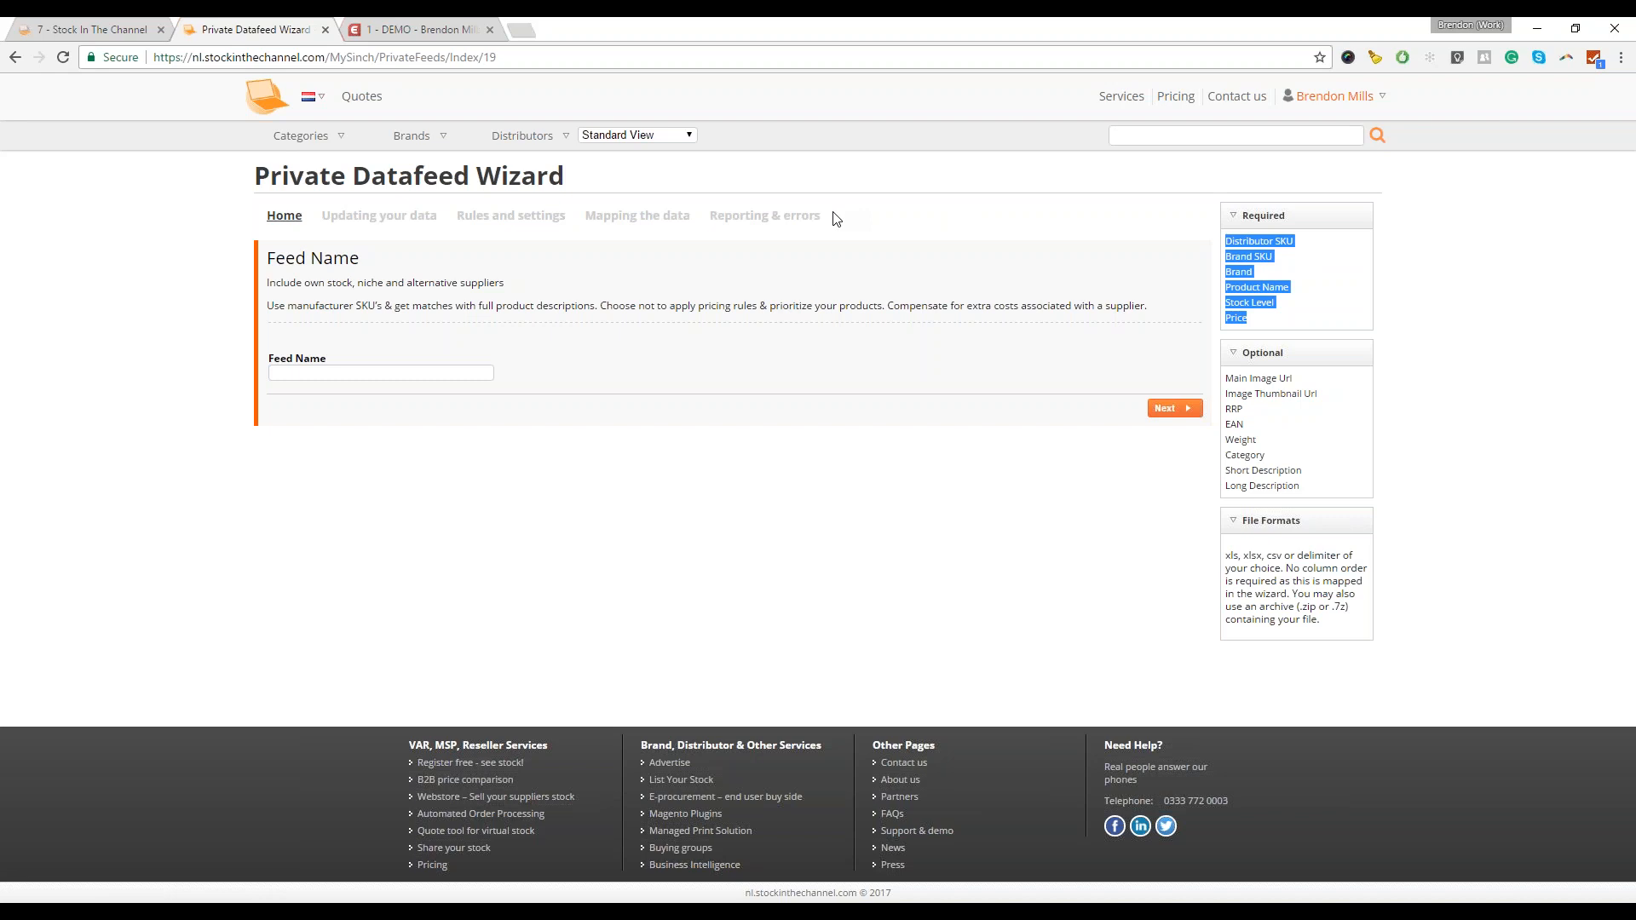
drag(255, 176, 344, 178)
- Go to the account overview, open the user manager and inspect the permission options for a new user
click(1355, 117)
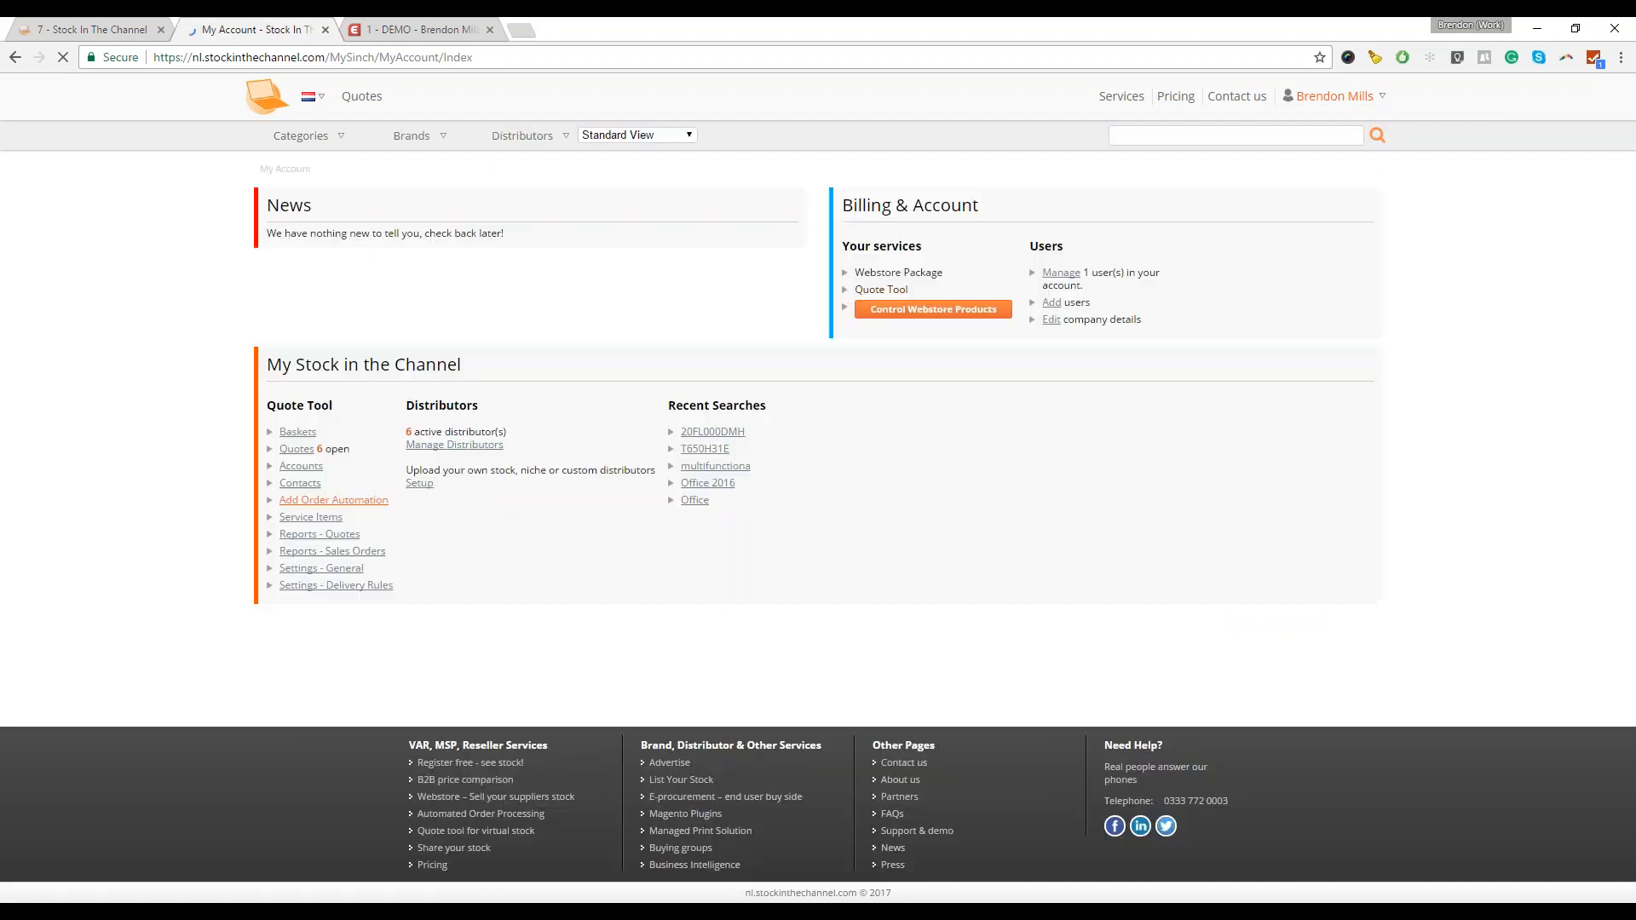
click(1067, 281)
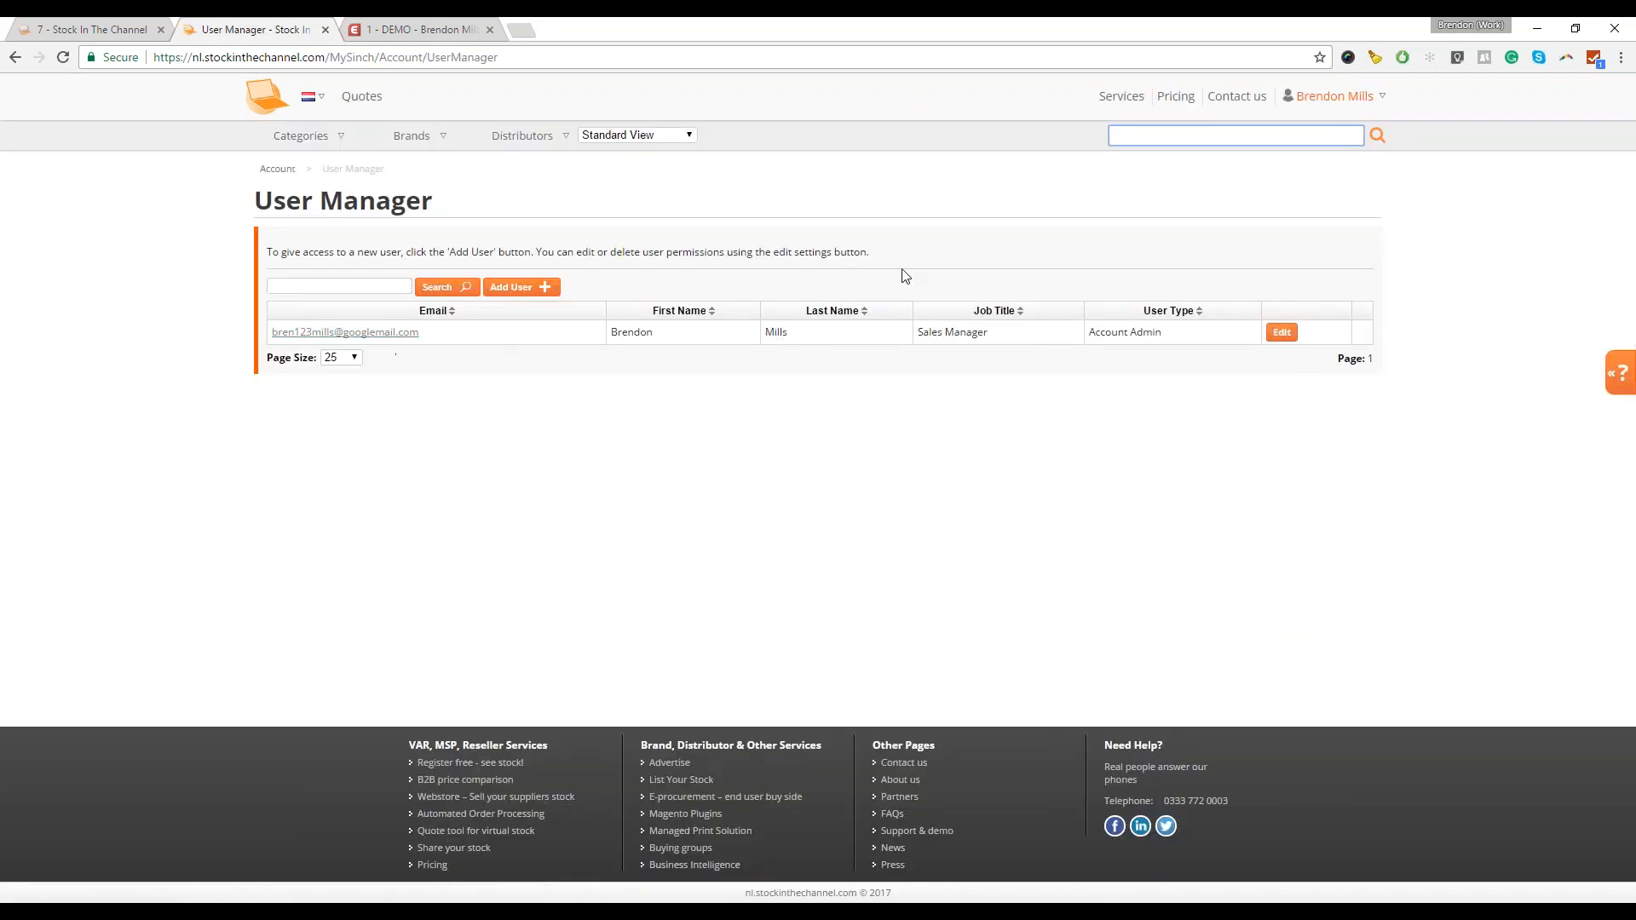
click(522, 287)
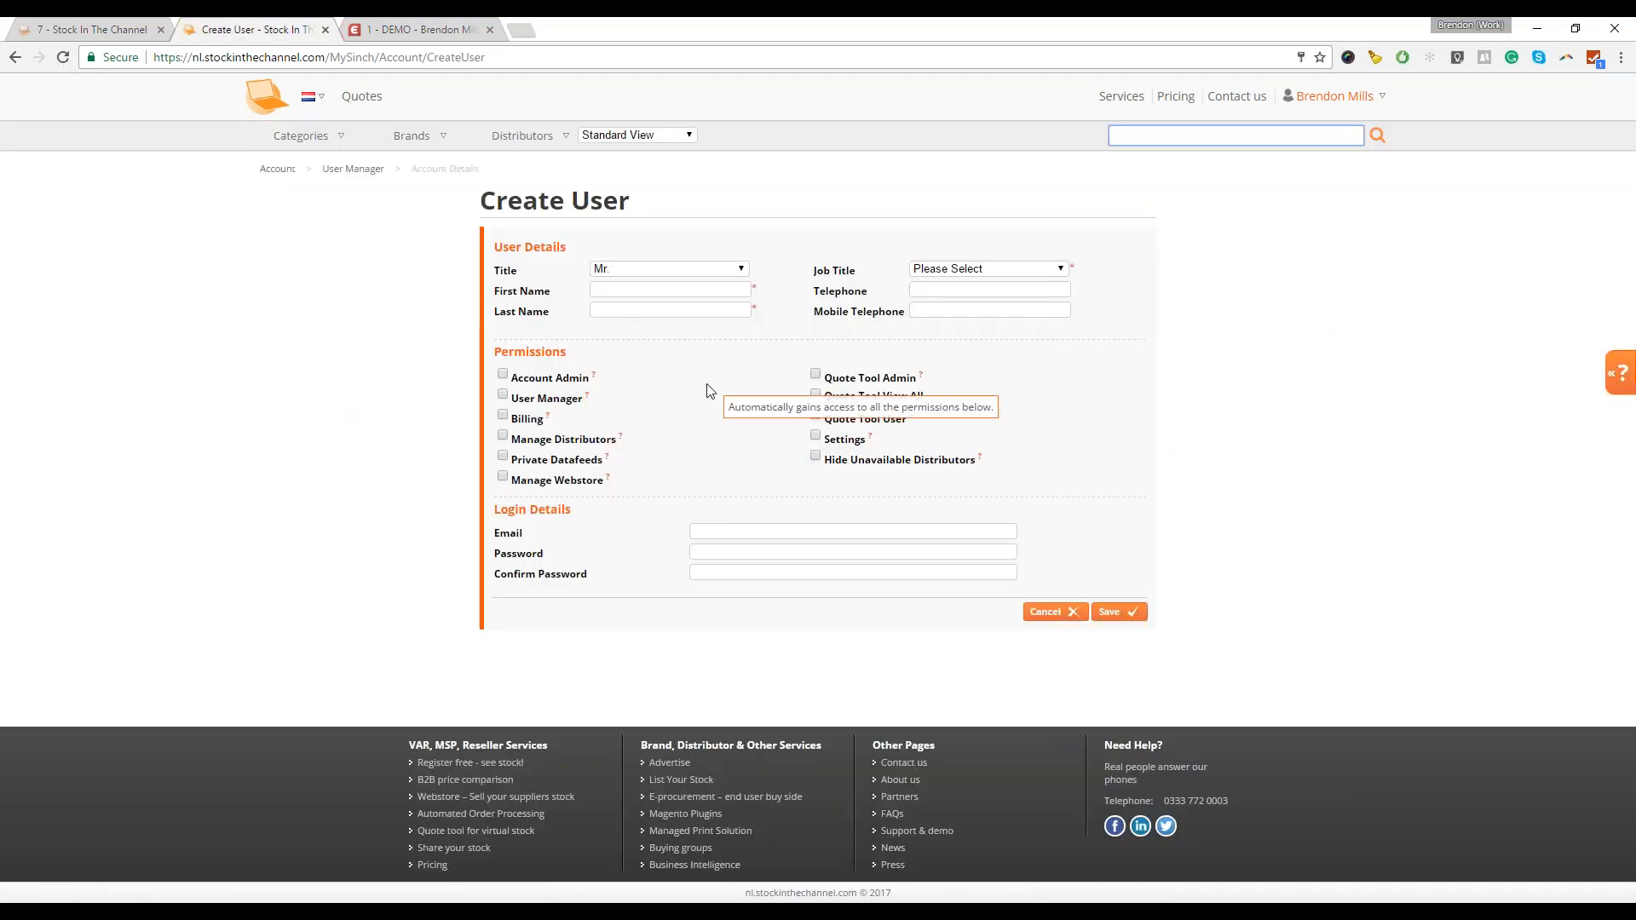
mouse_move(707, 395)
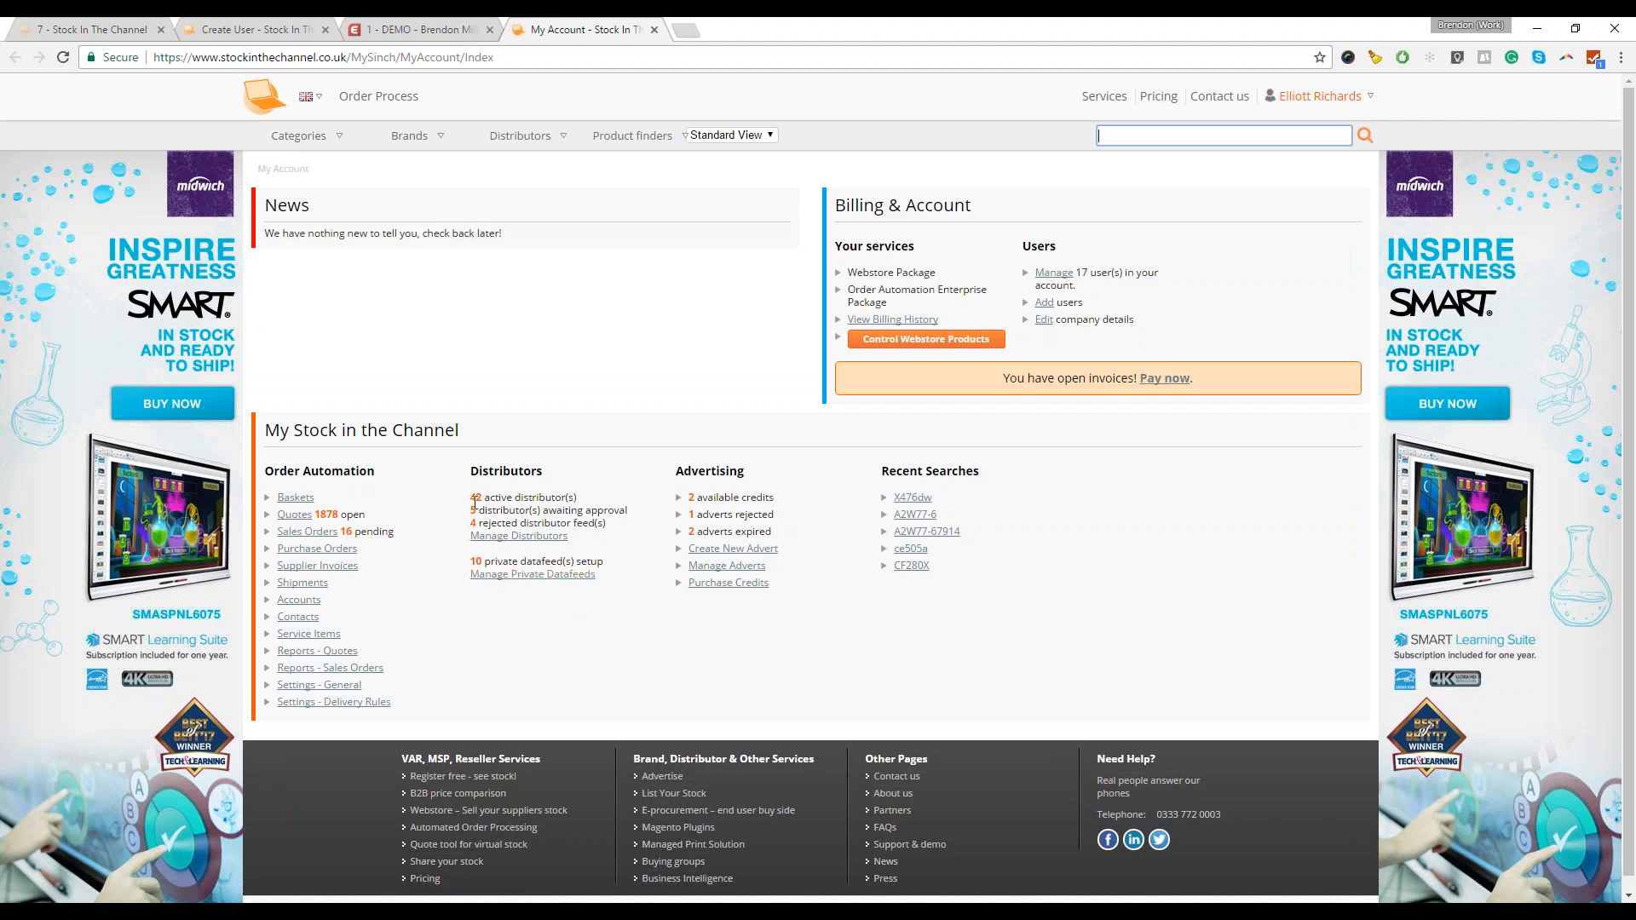
- Review the active distributor and open quote figures in the My Stock in the Channel section of the account overview
drag(474, 502, 276, 514)
click(504, 504)
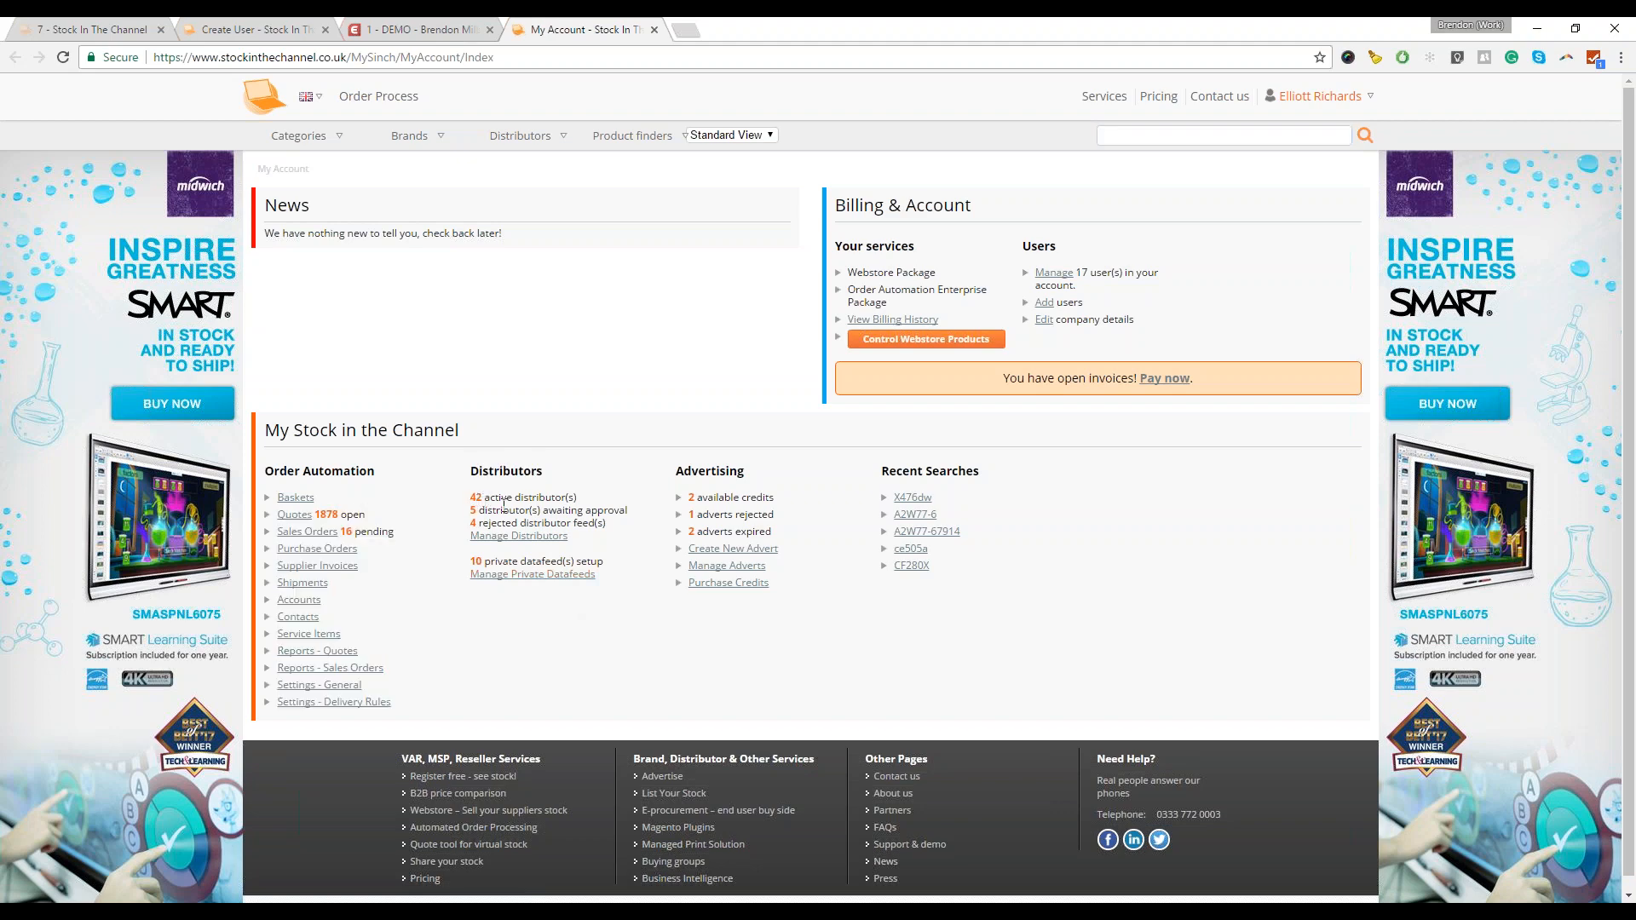
drag(579, 498, 468, 495)
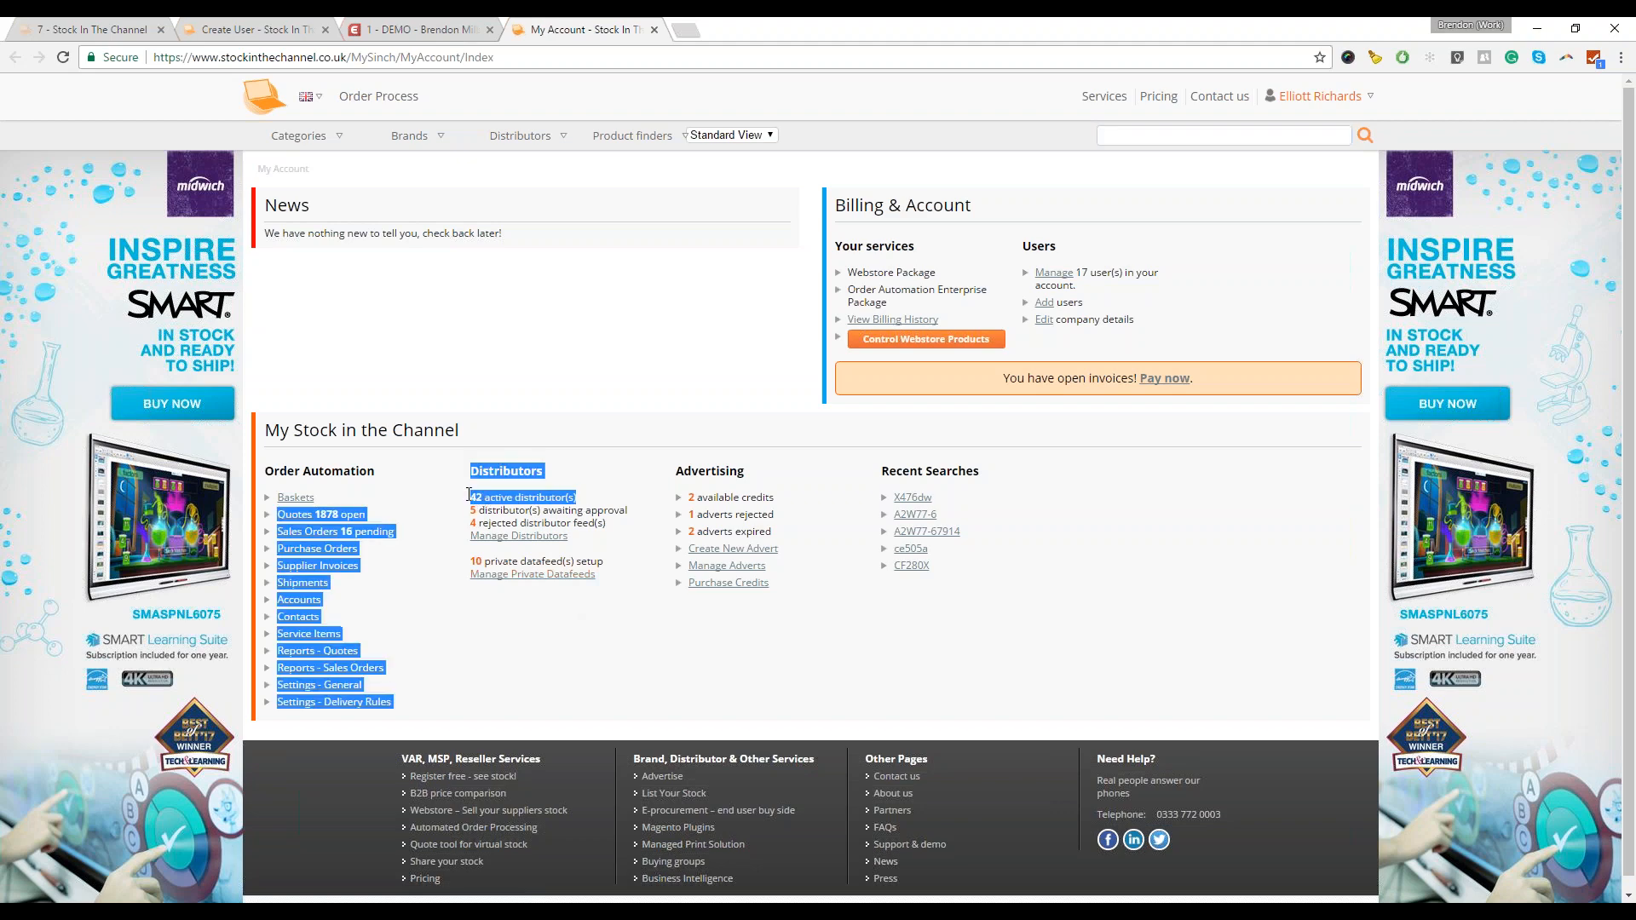
click(406, 580)
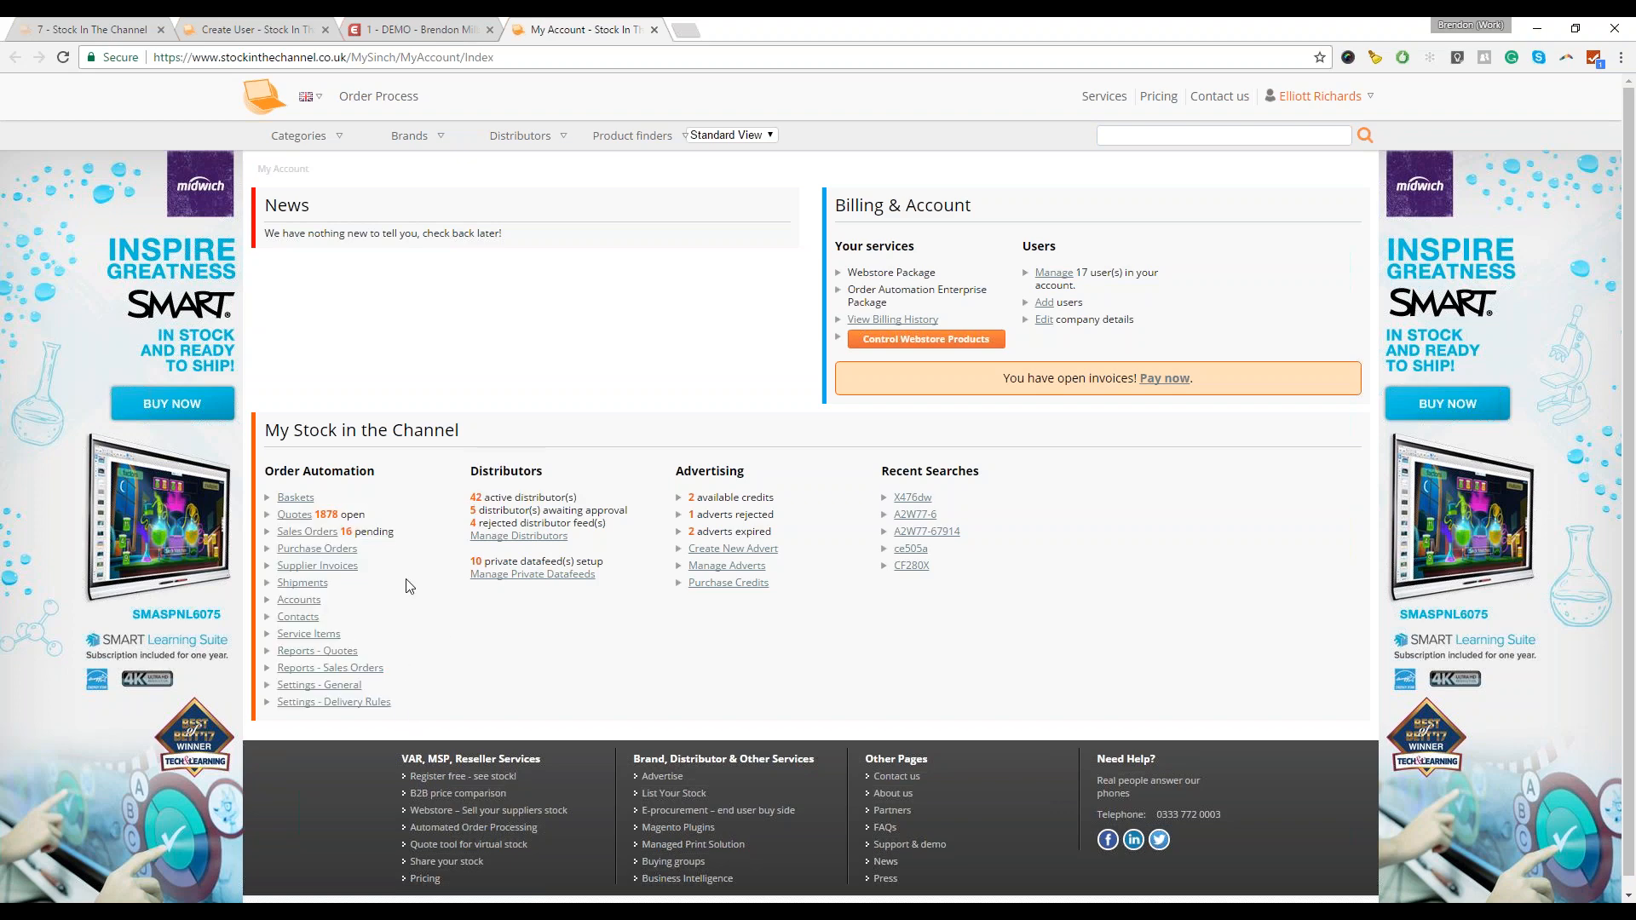
drag(338, 513, 314, 514)
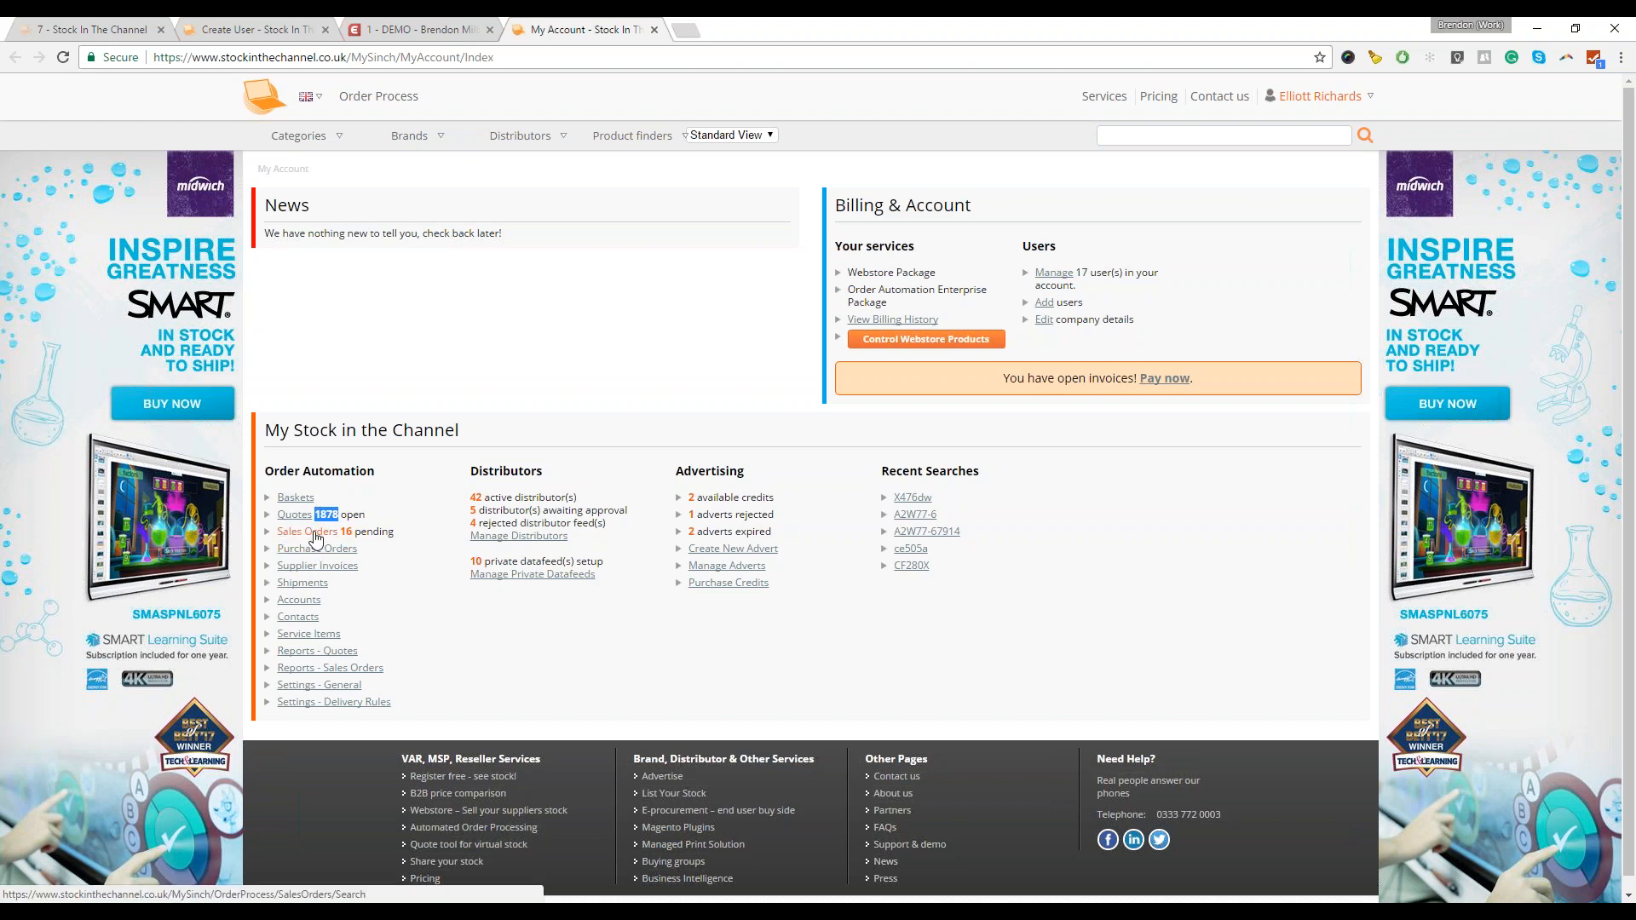
- Open the EBM webstore (ebm.co.uk) in a new browser tab, view its special offers, and return to the account overview
click(694, 29)
text(ebm)
key(Return)
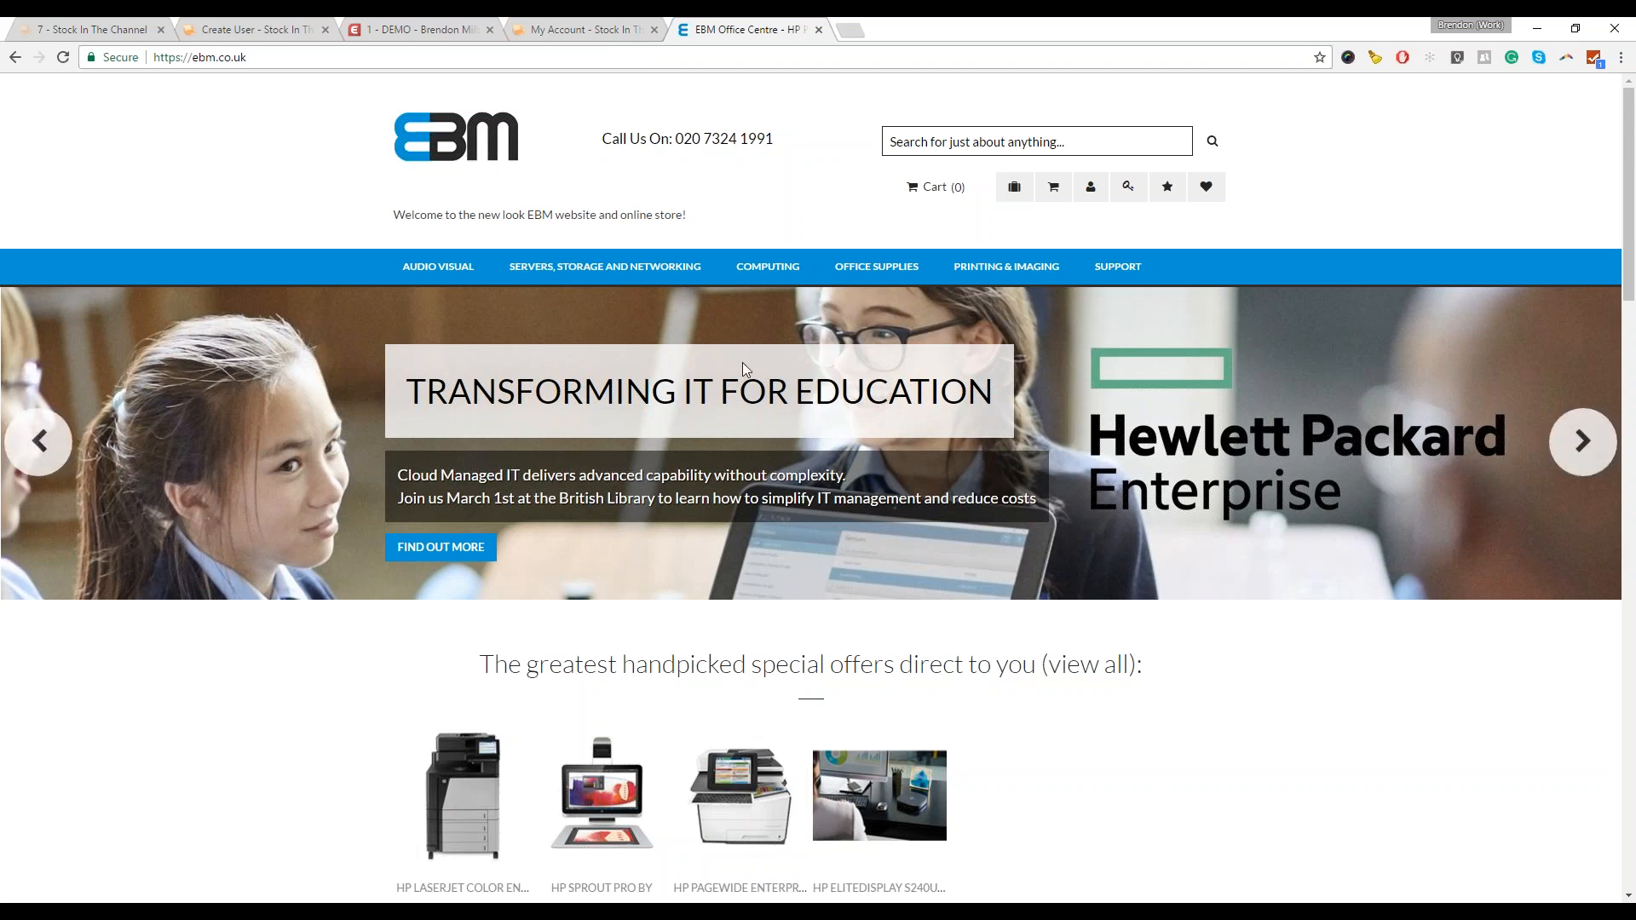
scroll(744, 367, down, 4)
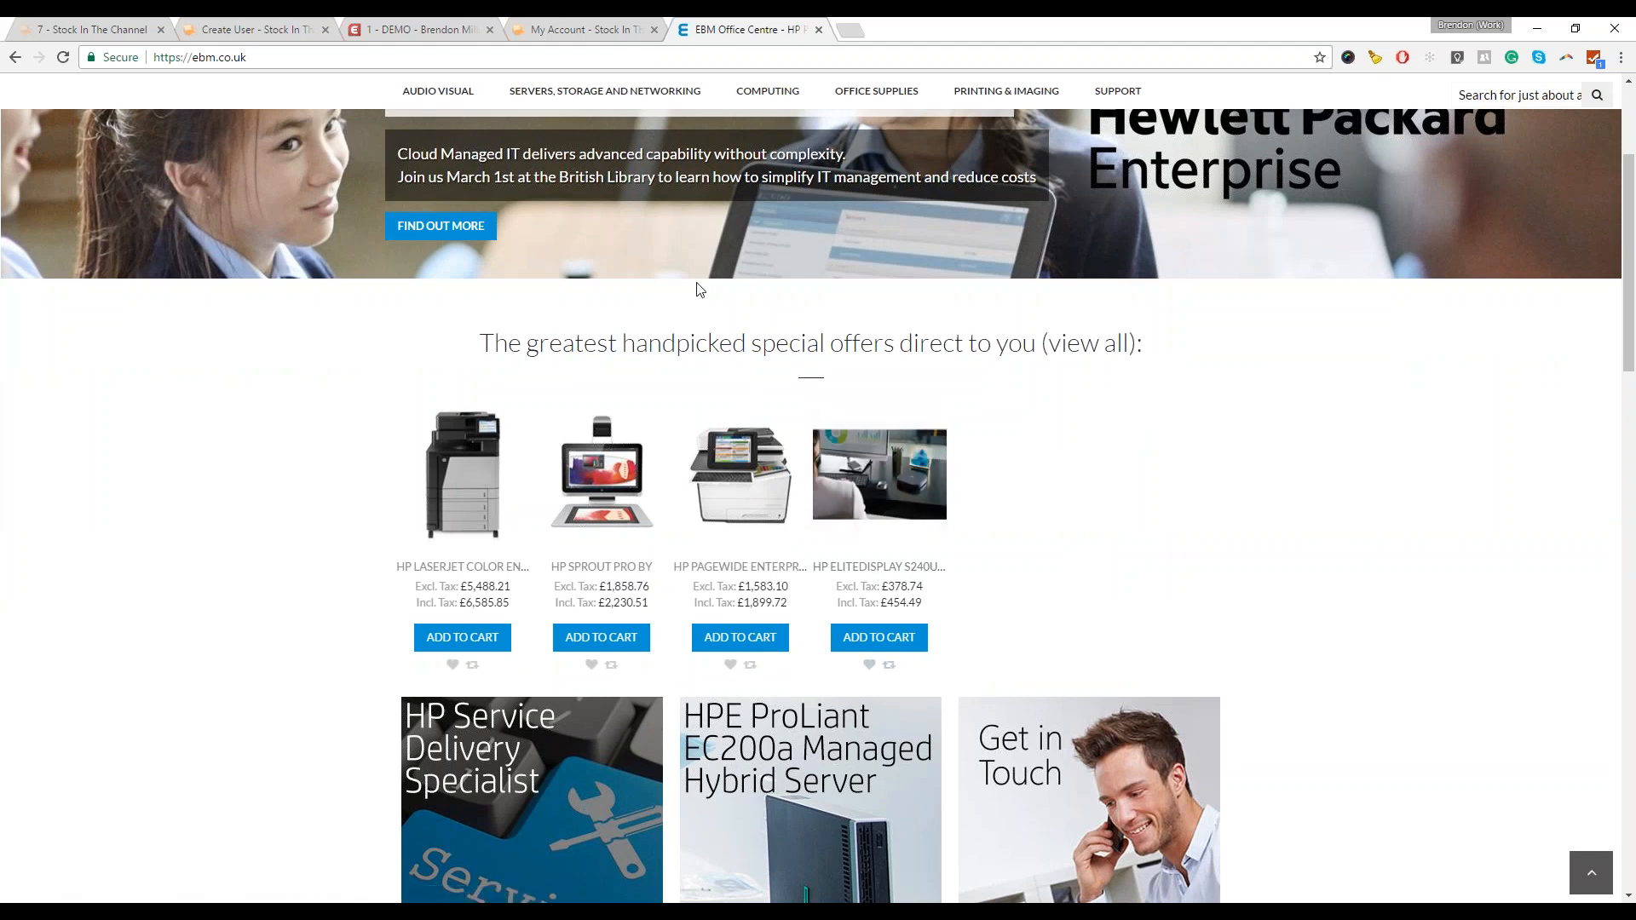
click(563, 29)
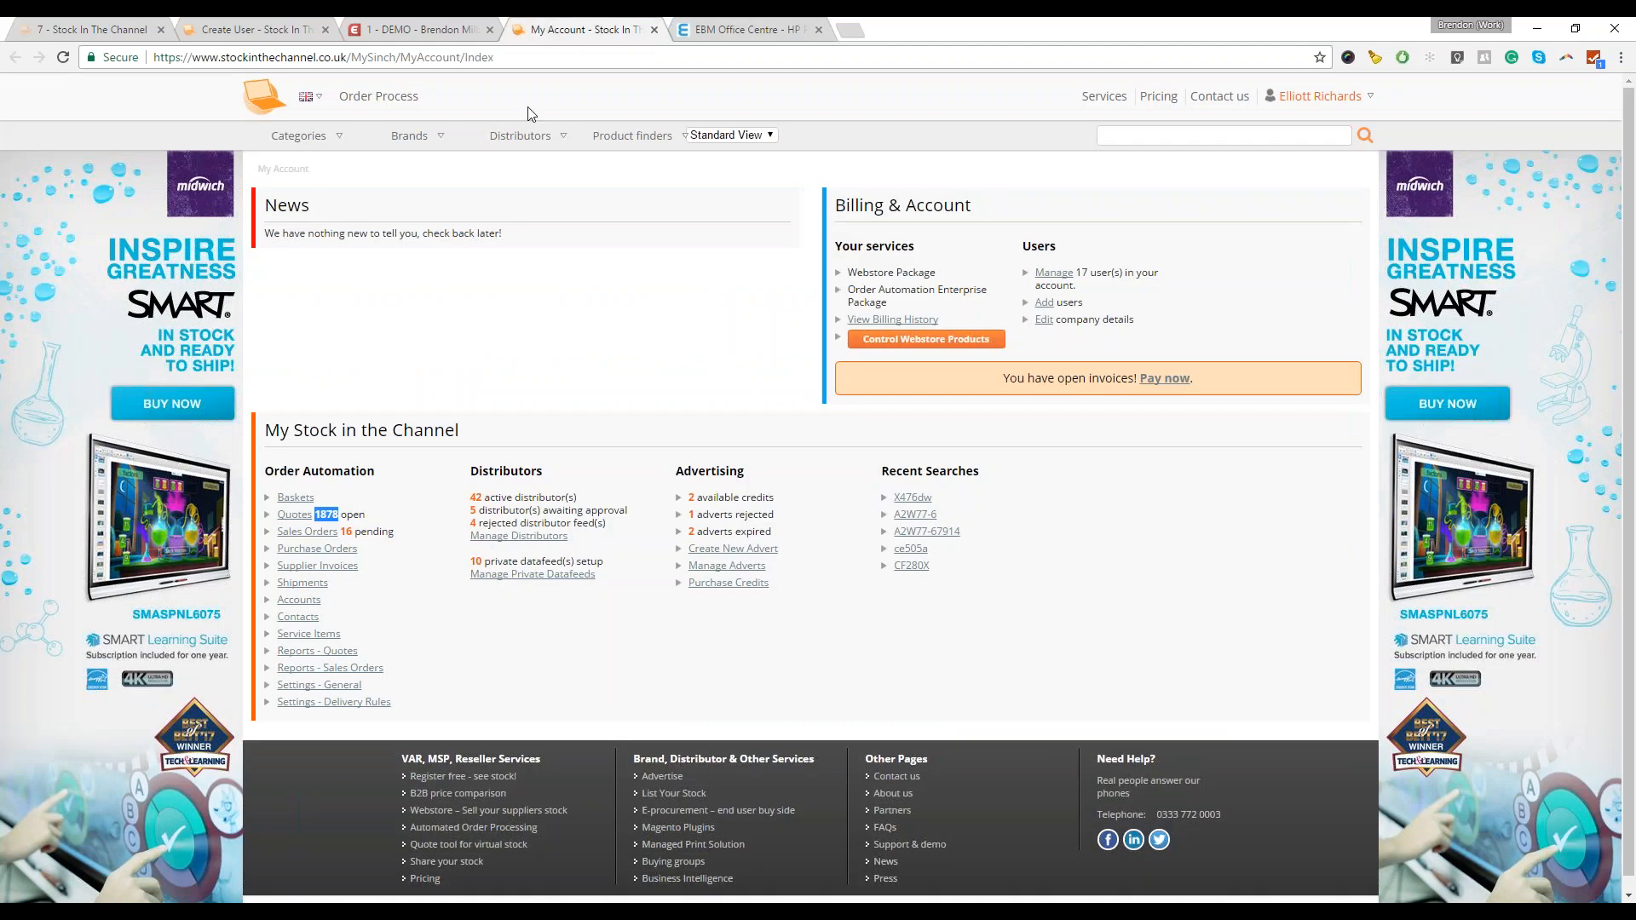
click(689, 26)
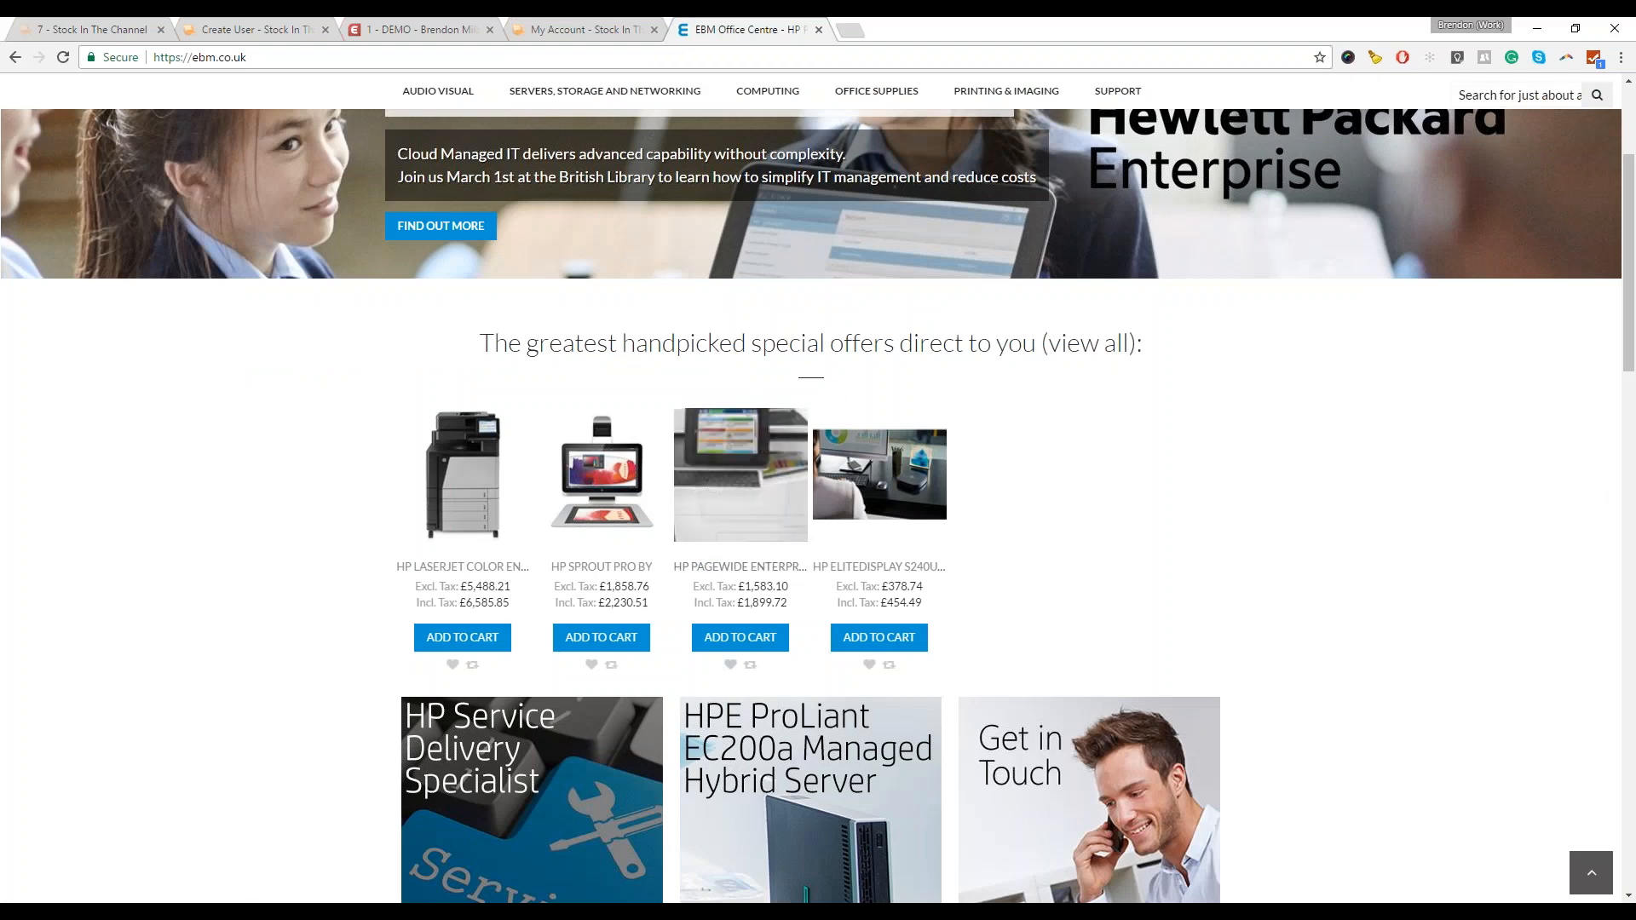
click(601, 26)
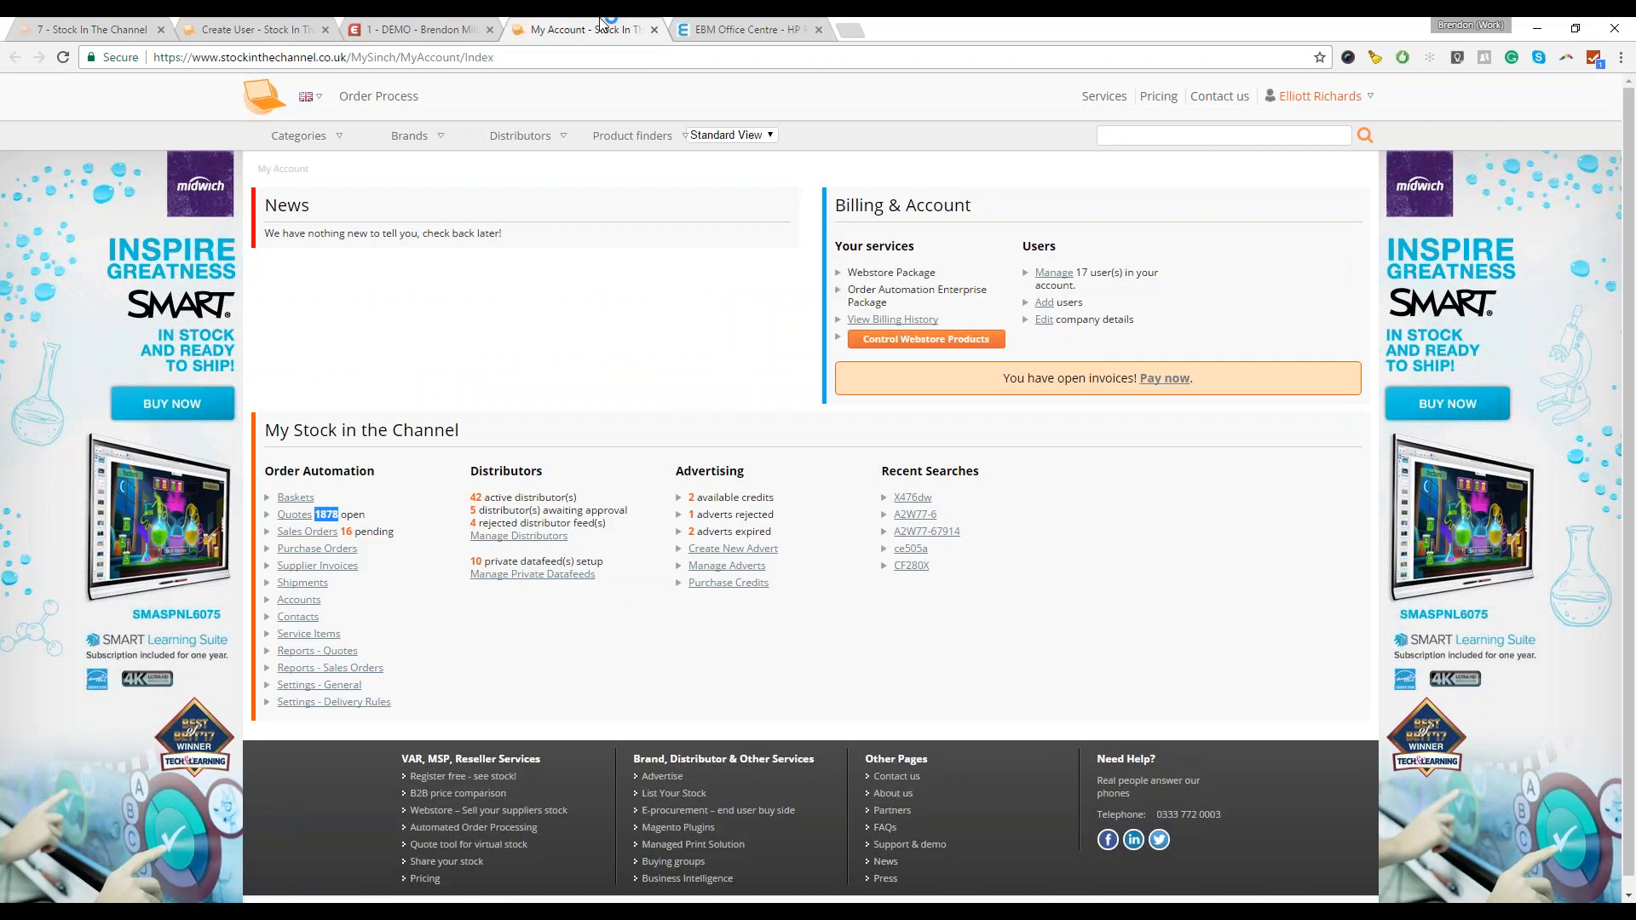
- Open the sales orders list from the account overview and examine the orders with their status, value, profit and margin
click(307, 532)
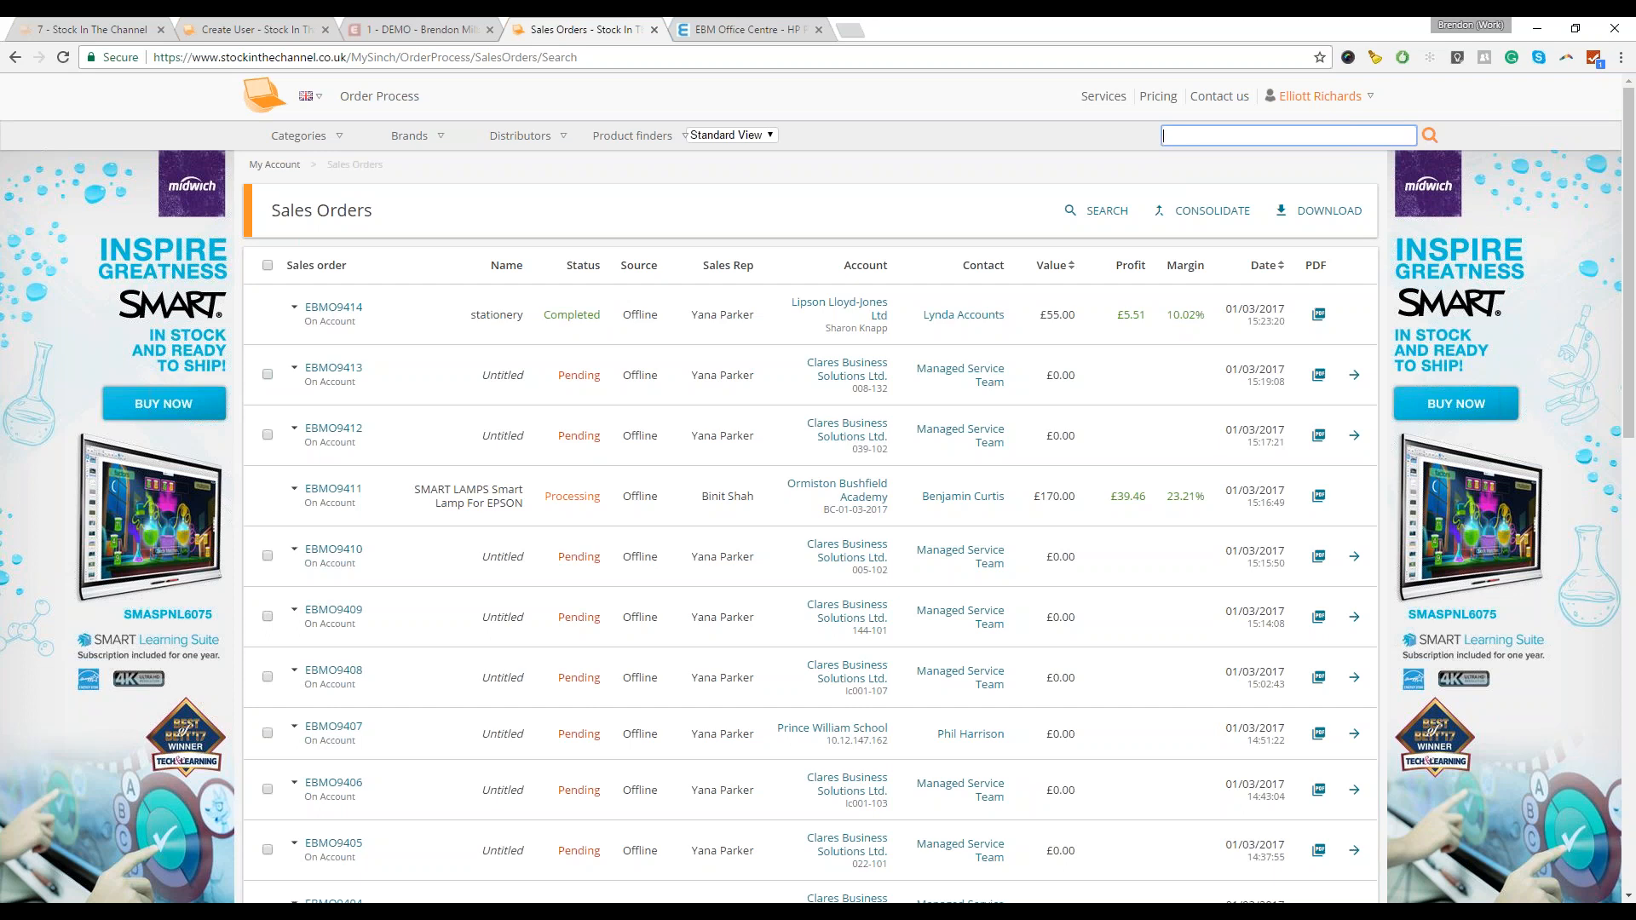
click(520, 135)
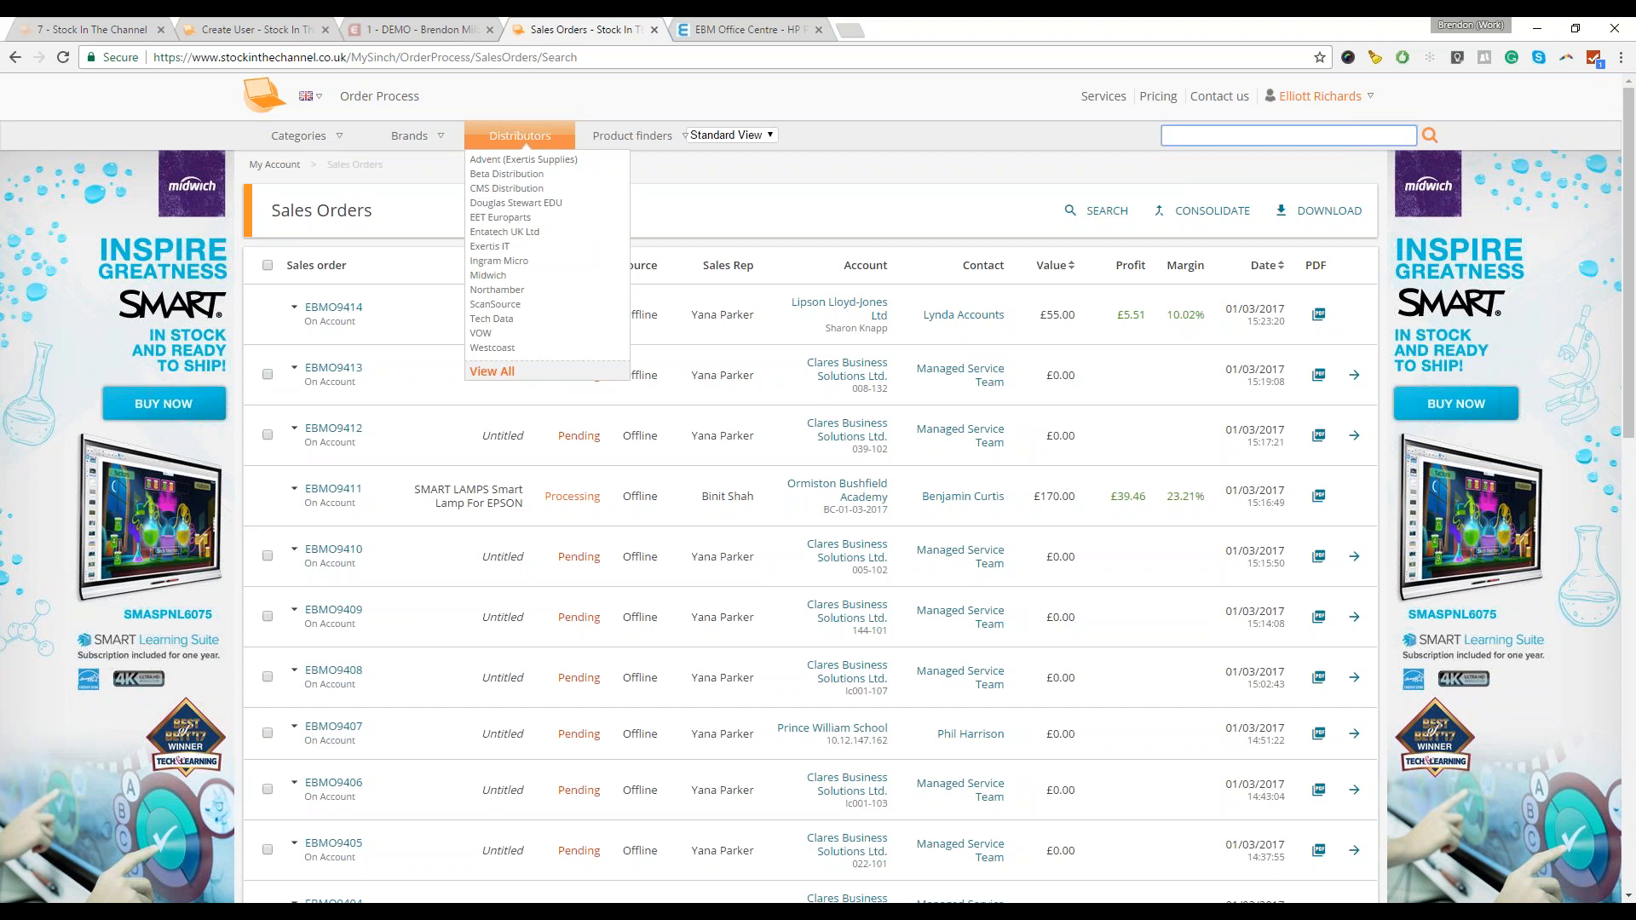
click(692, 223)
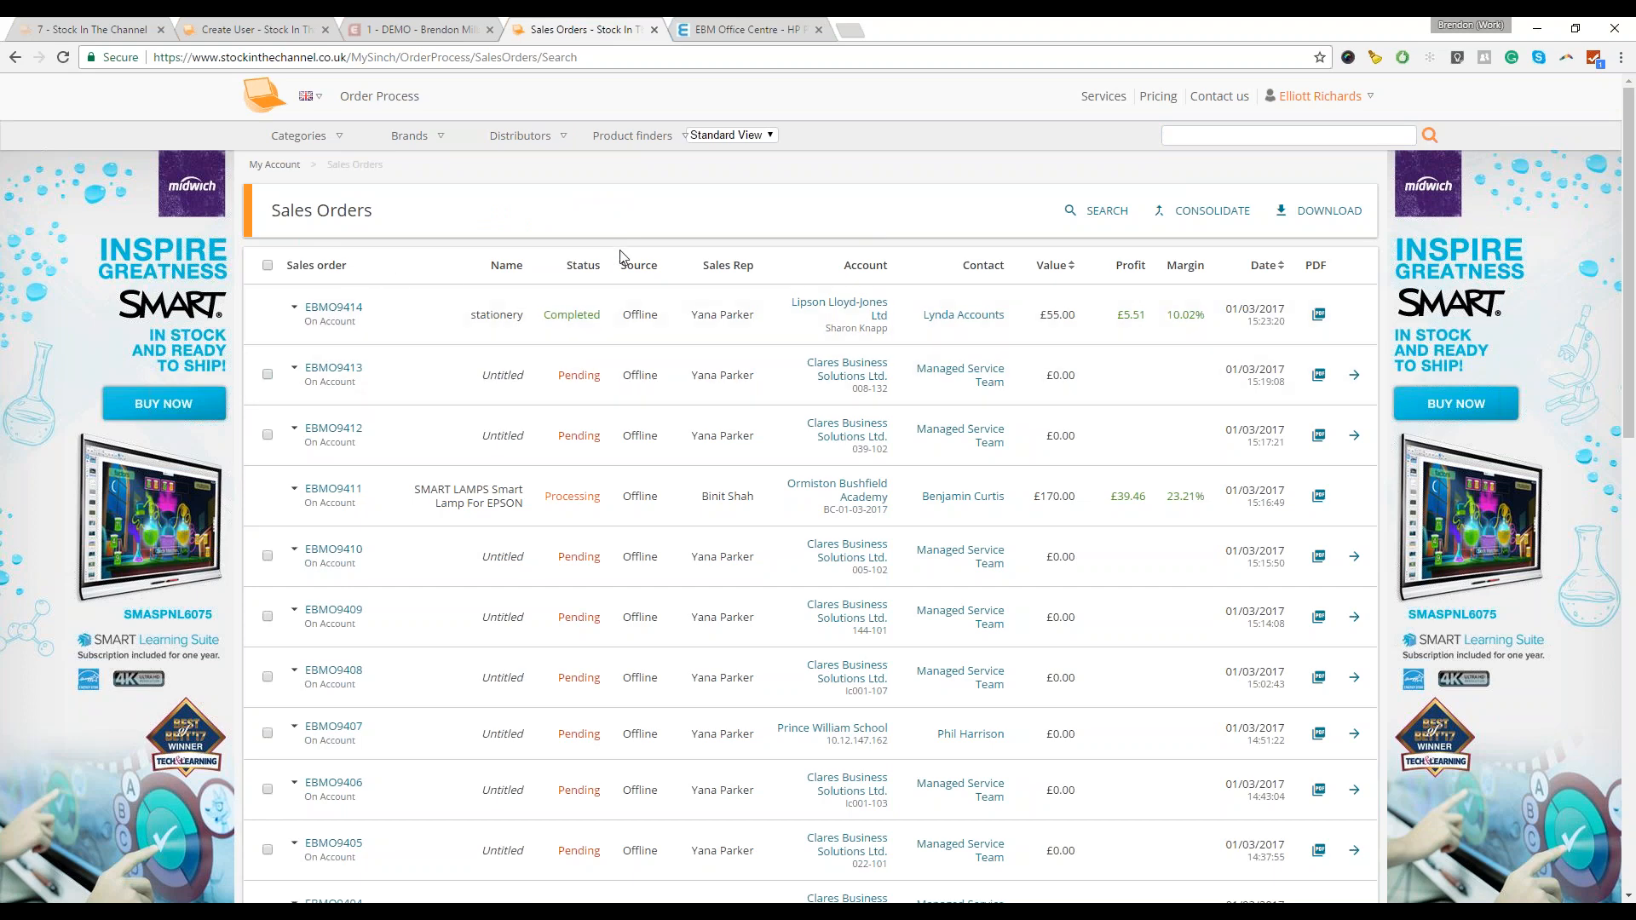
scroll(622, 260, down, 4)
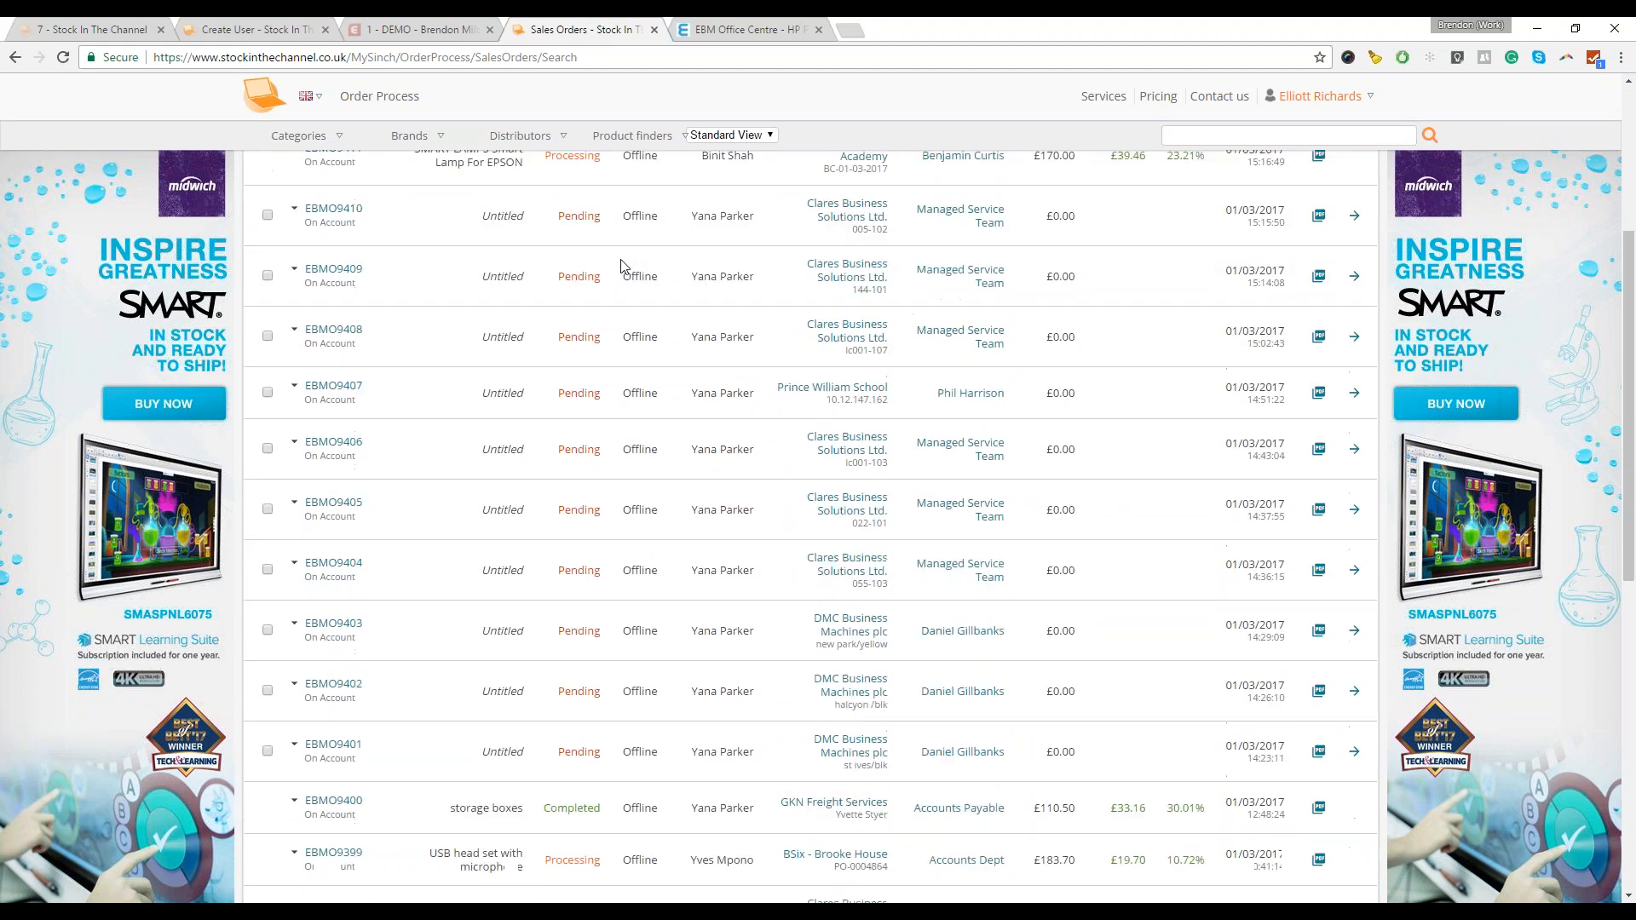
scroll(622, 266, down, 7)
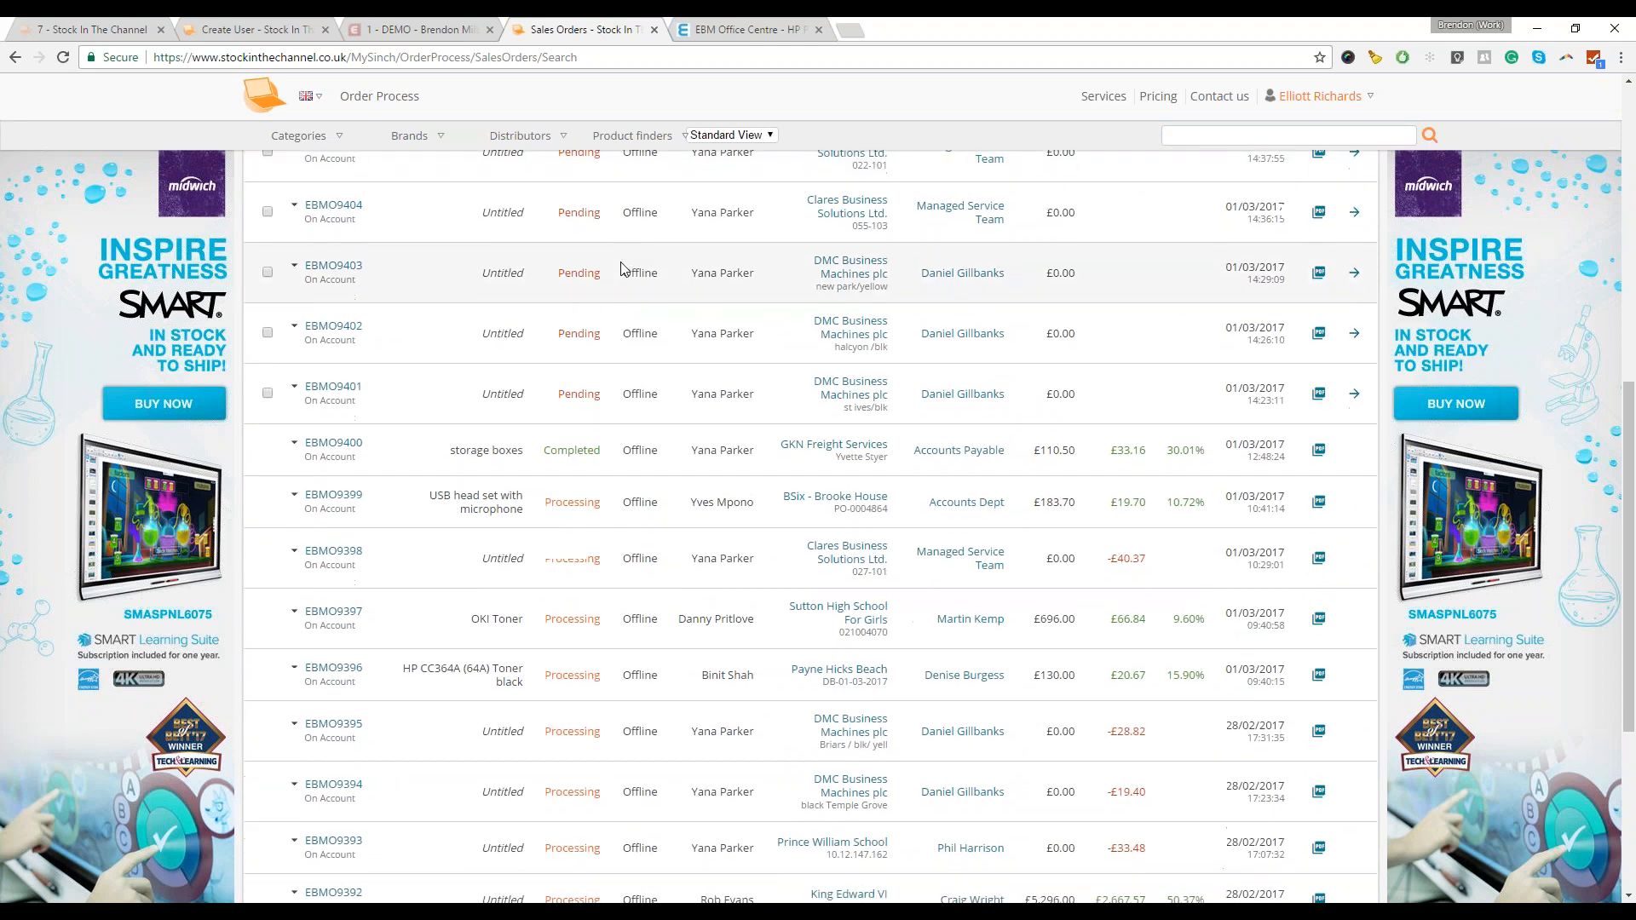
scroll(620, 273, down, 2)
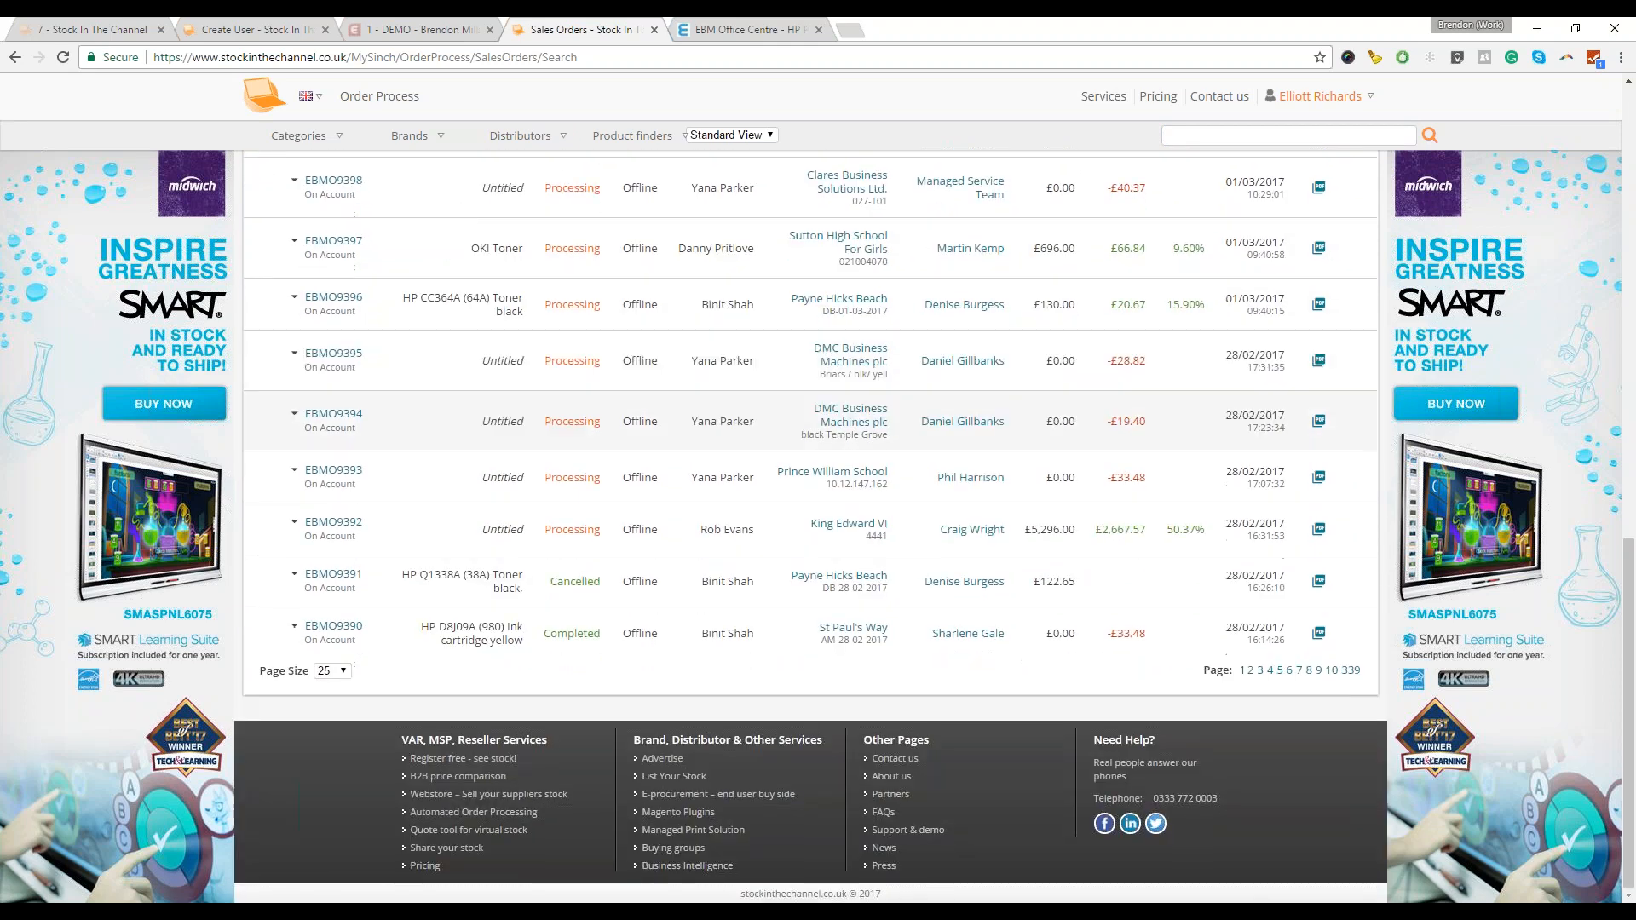
scroll(929, 471, up, 4)
scroll(929, 470, up, 4)
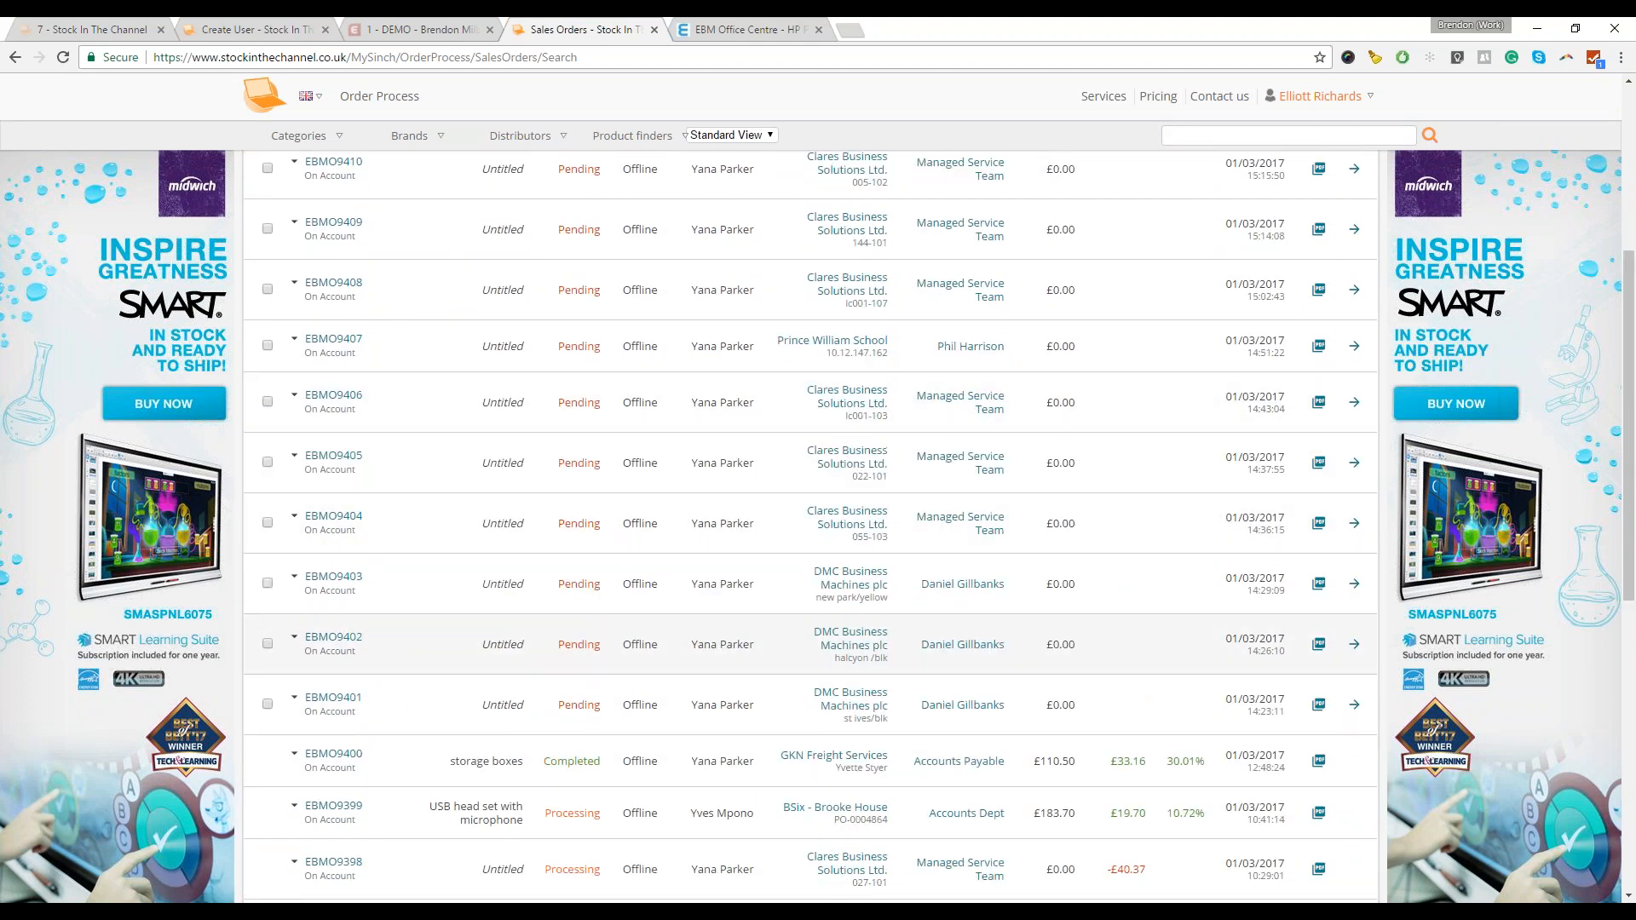
scroll(629, 358, up, 5)
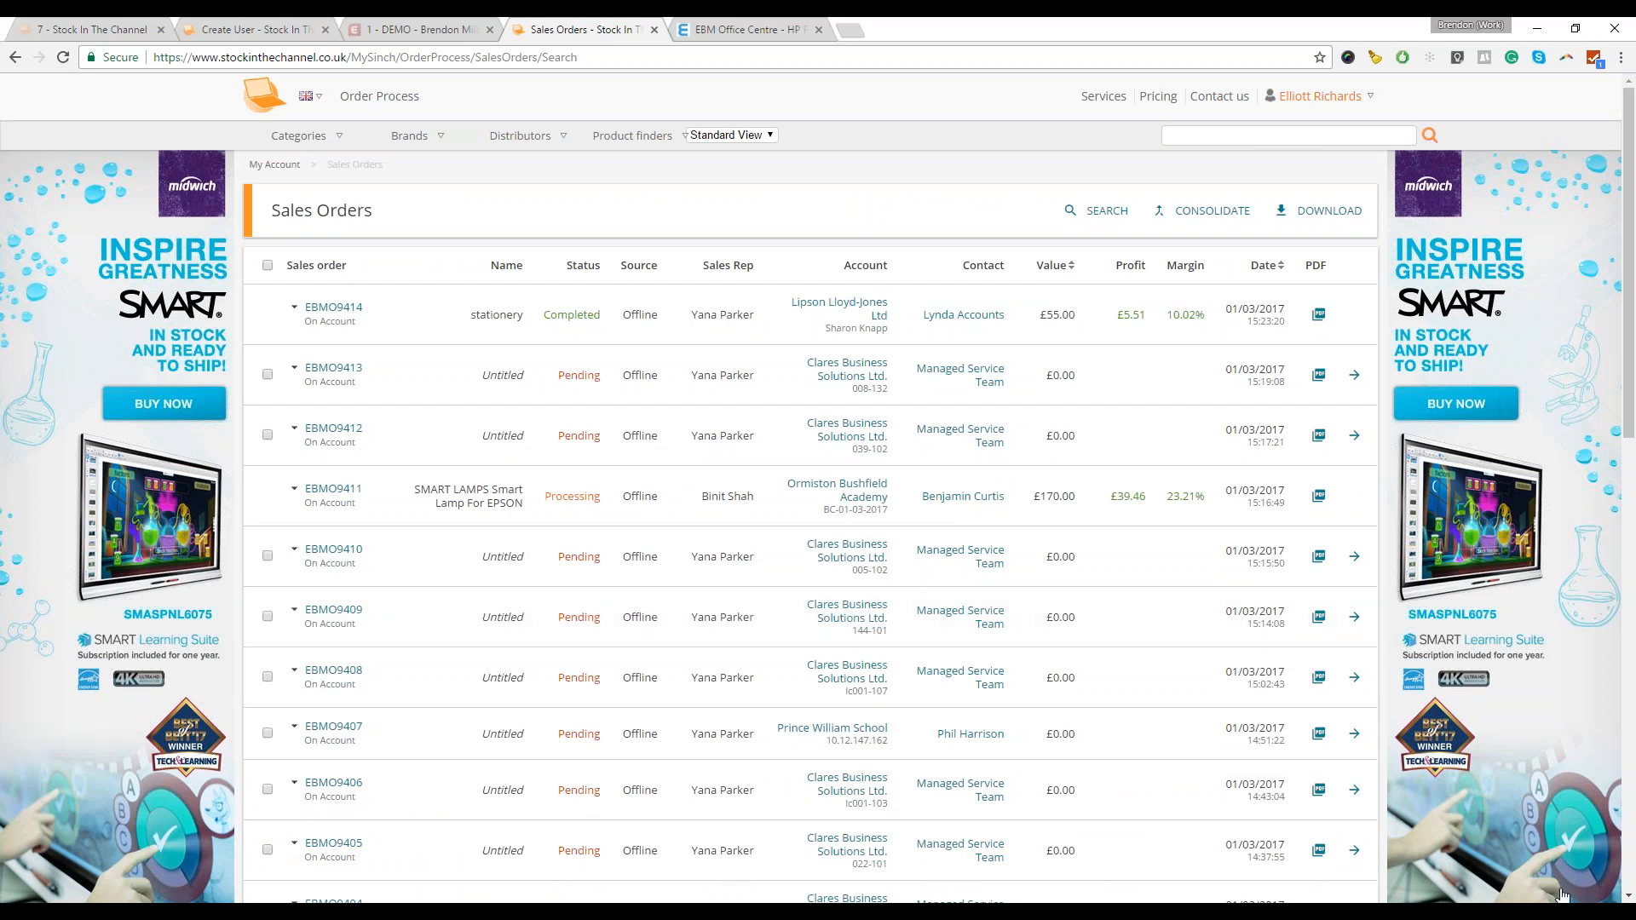
scroll(1227, 754, down, 4)
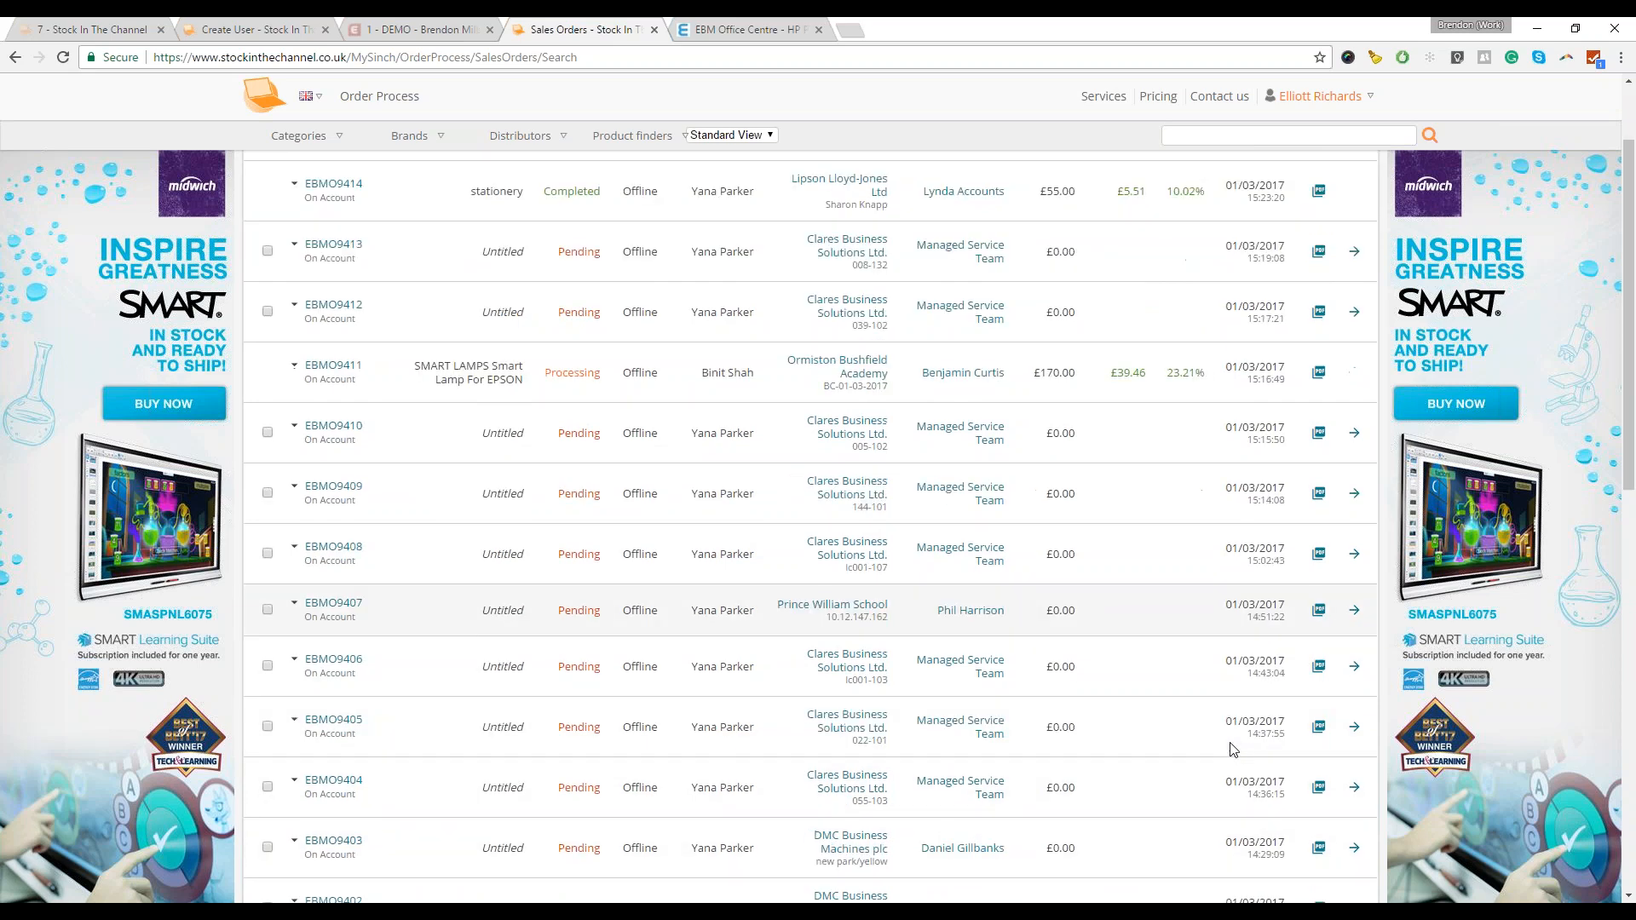
scroll(937, 699, down, 2)
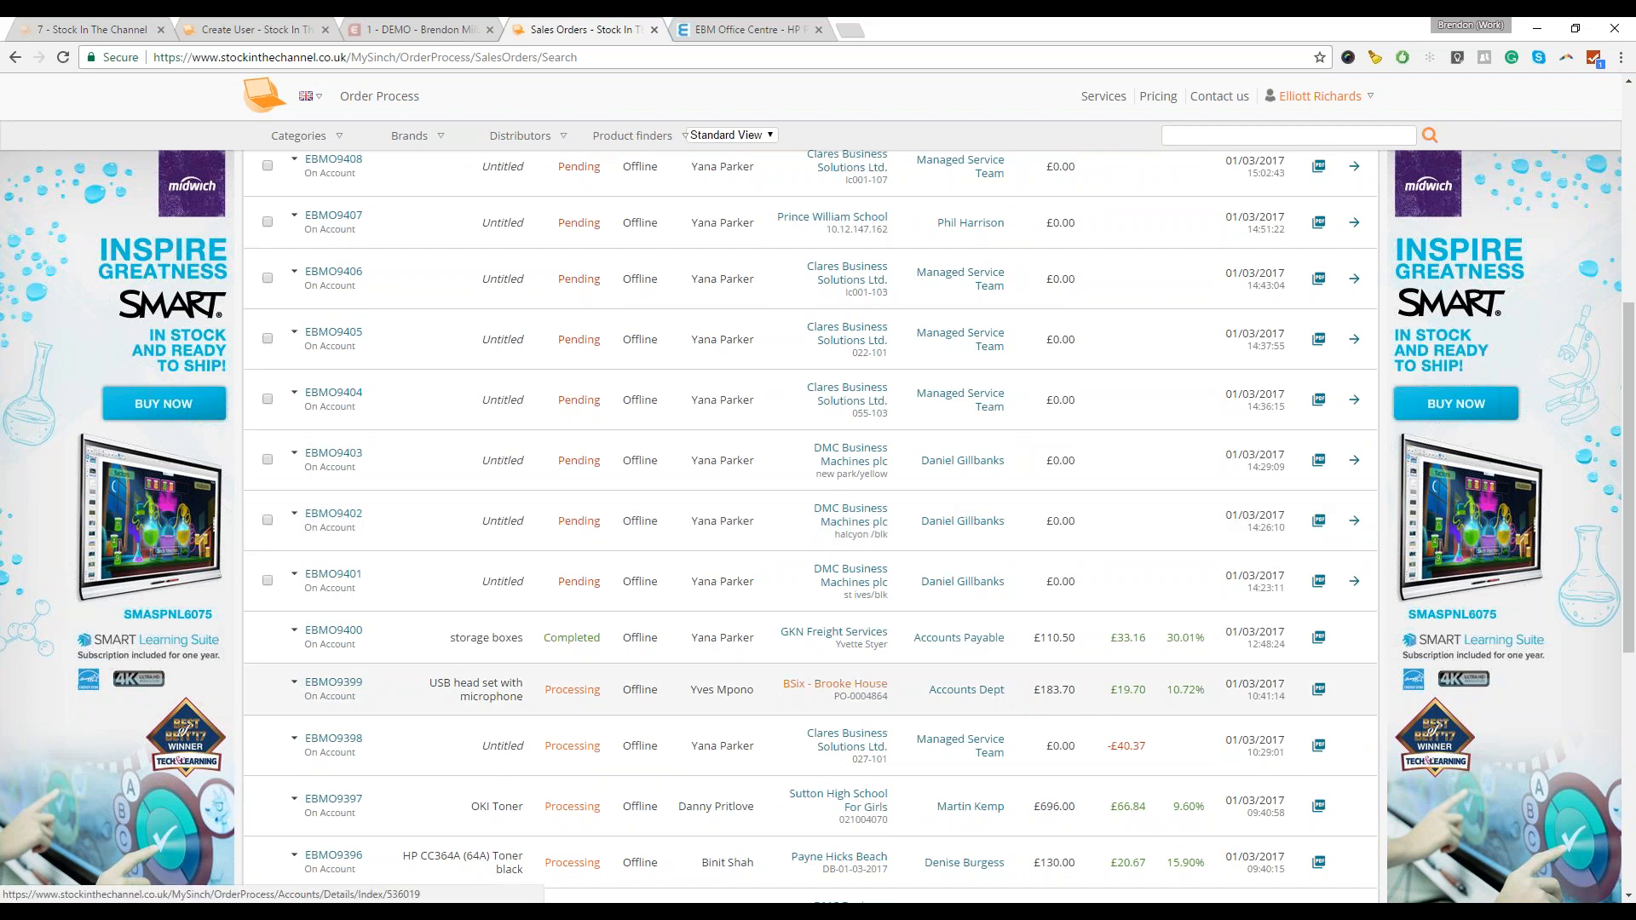
scroll(779, 695, up, 6)
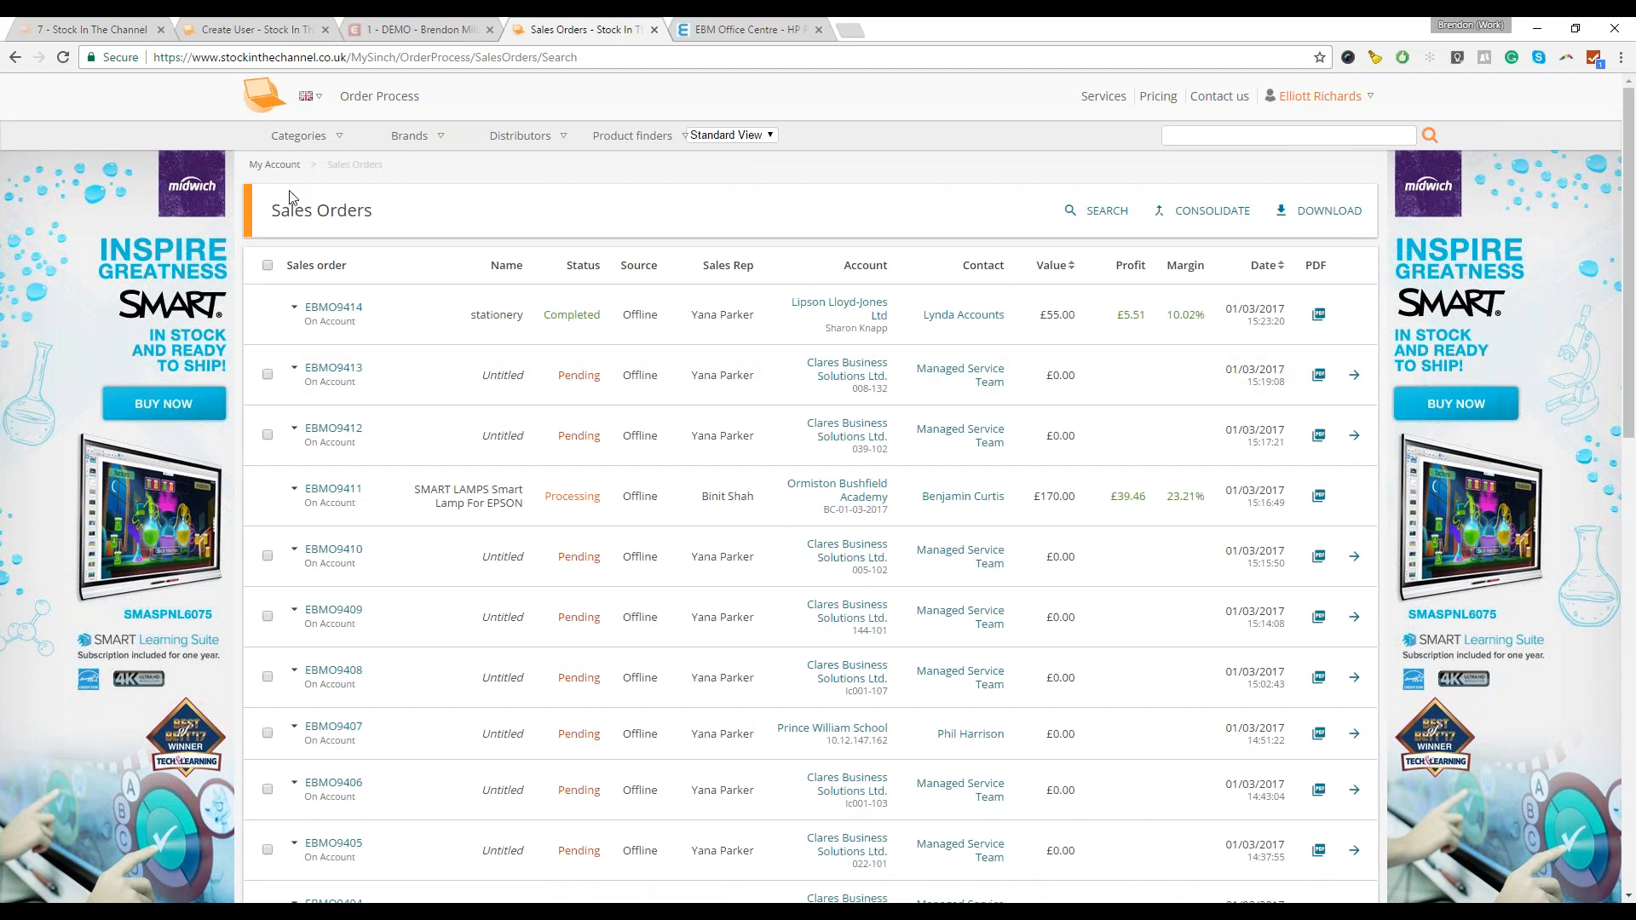
- Open the purchase orders list of the order process and look at the available product finders
mouse_move(344, 137)
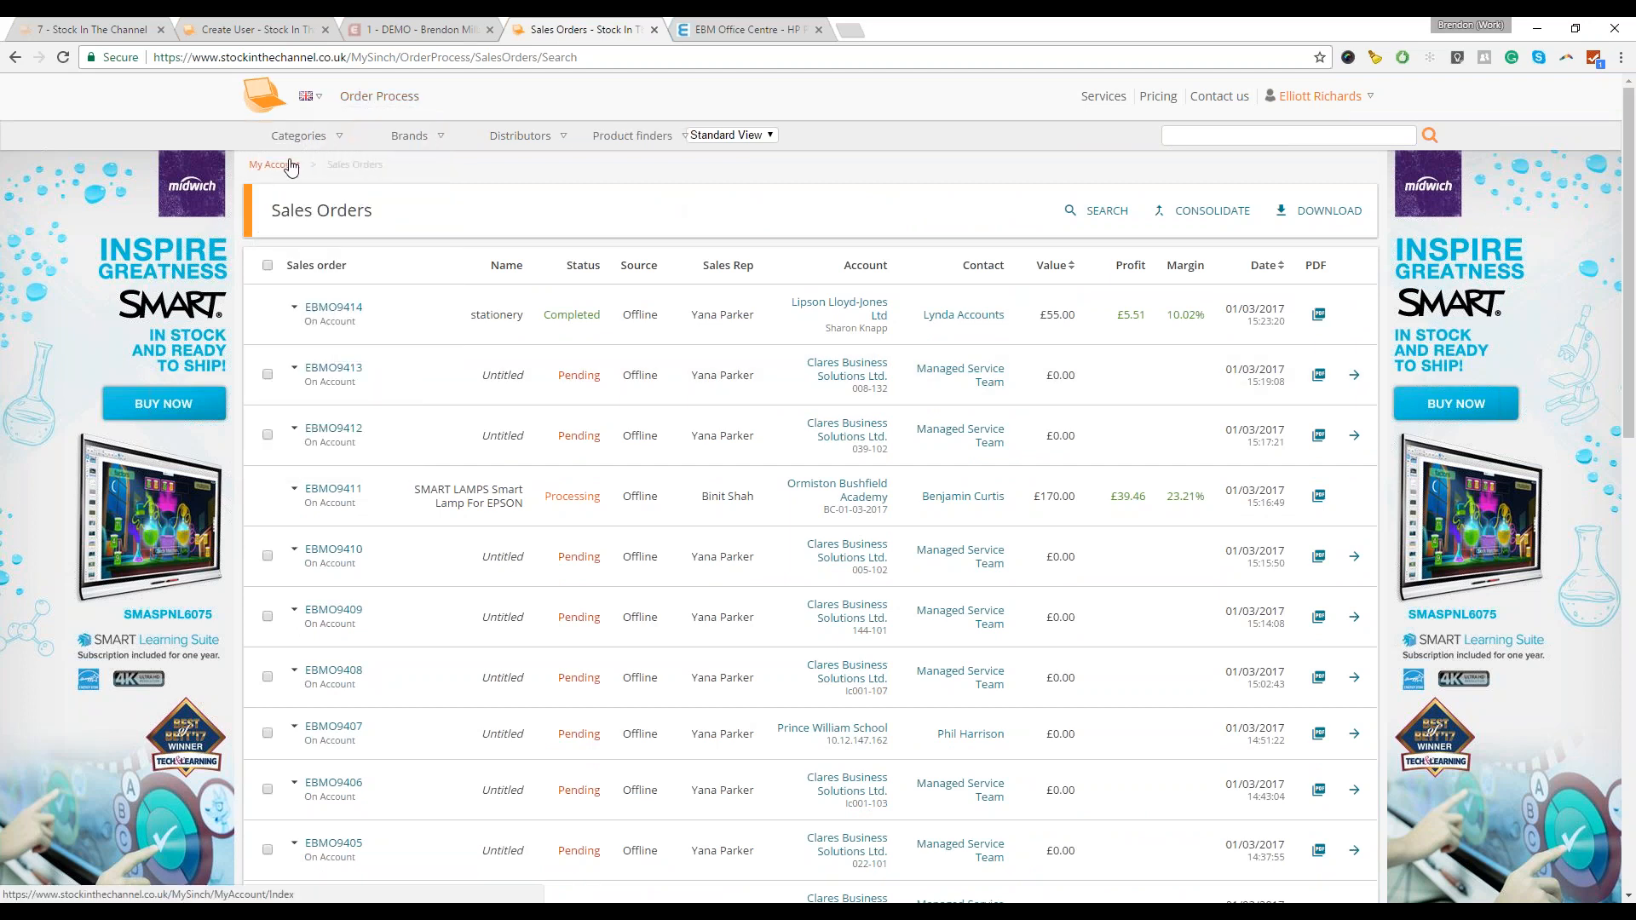
mouse_move(325, 102)
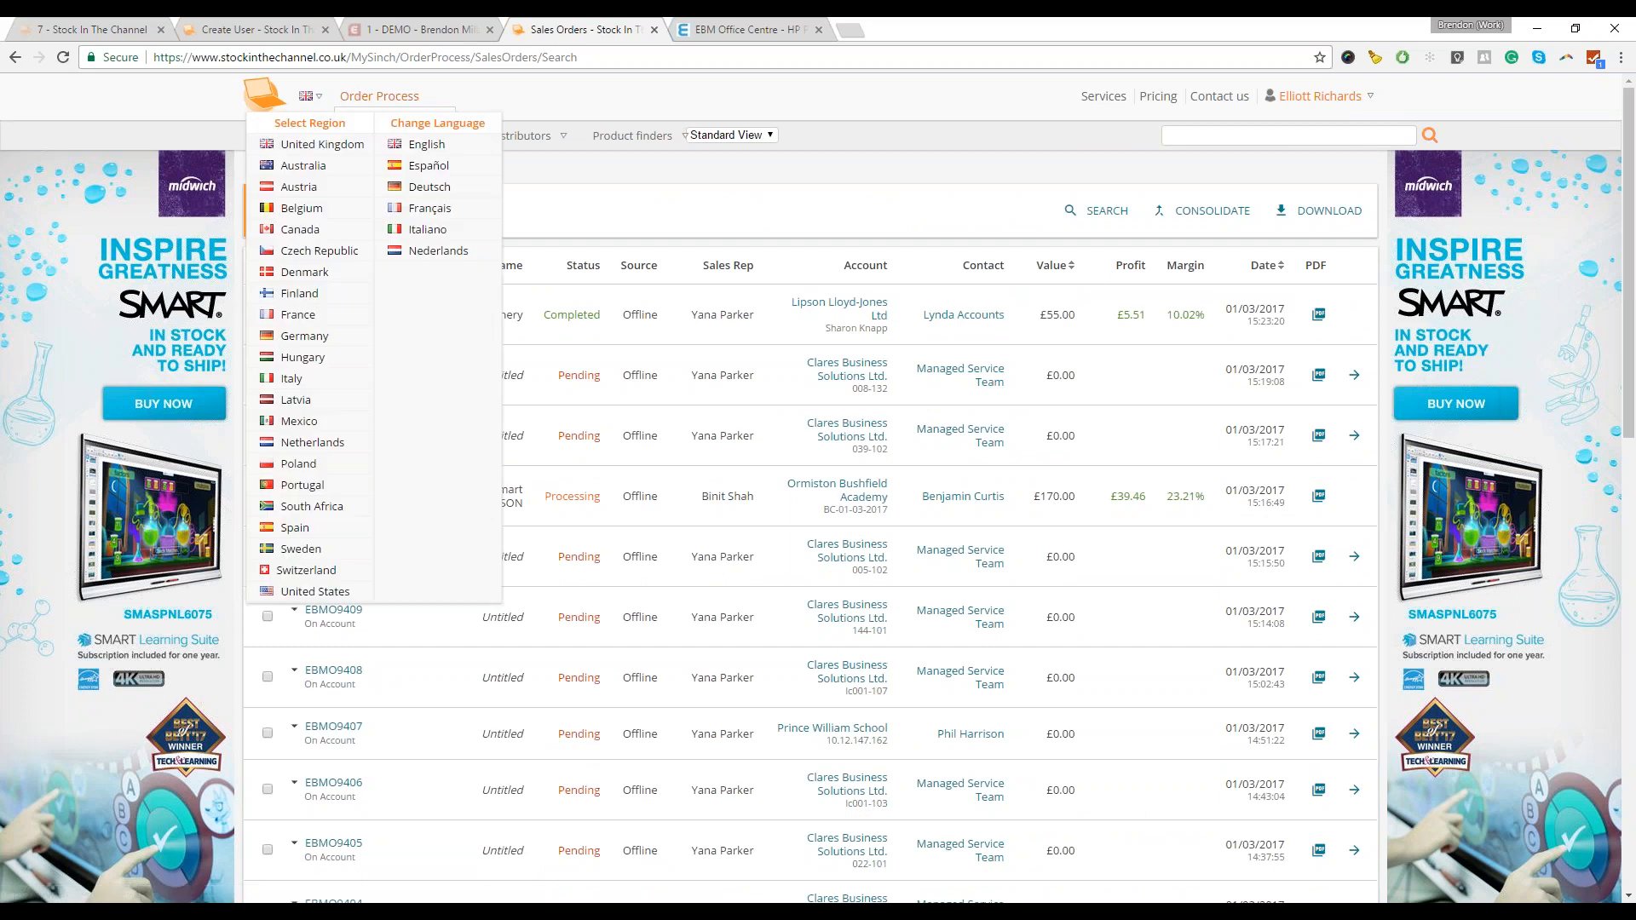
mouse_move(379, 96)
click(375, 193)
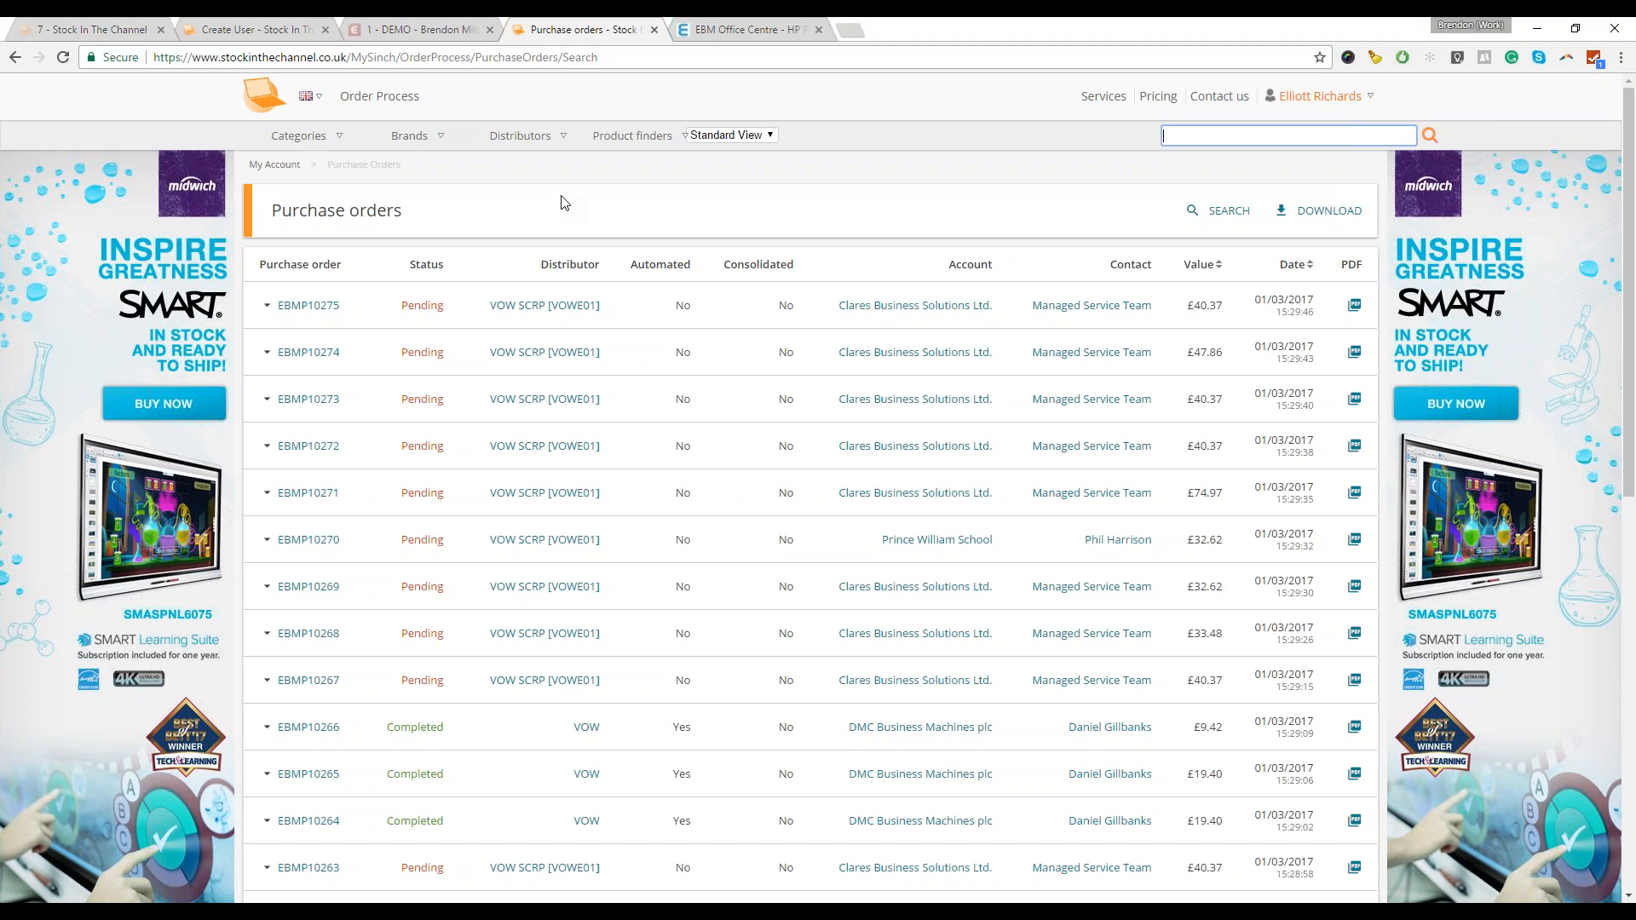
click(630, 135)
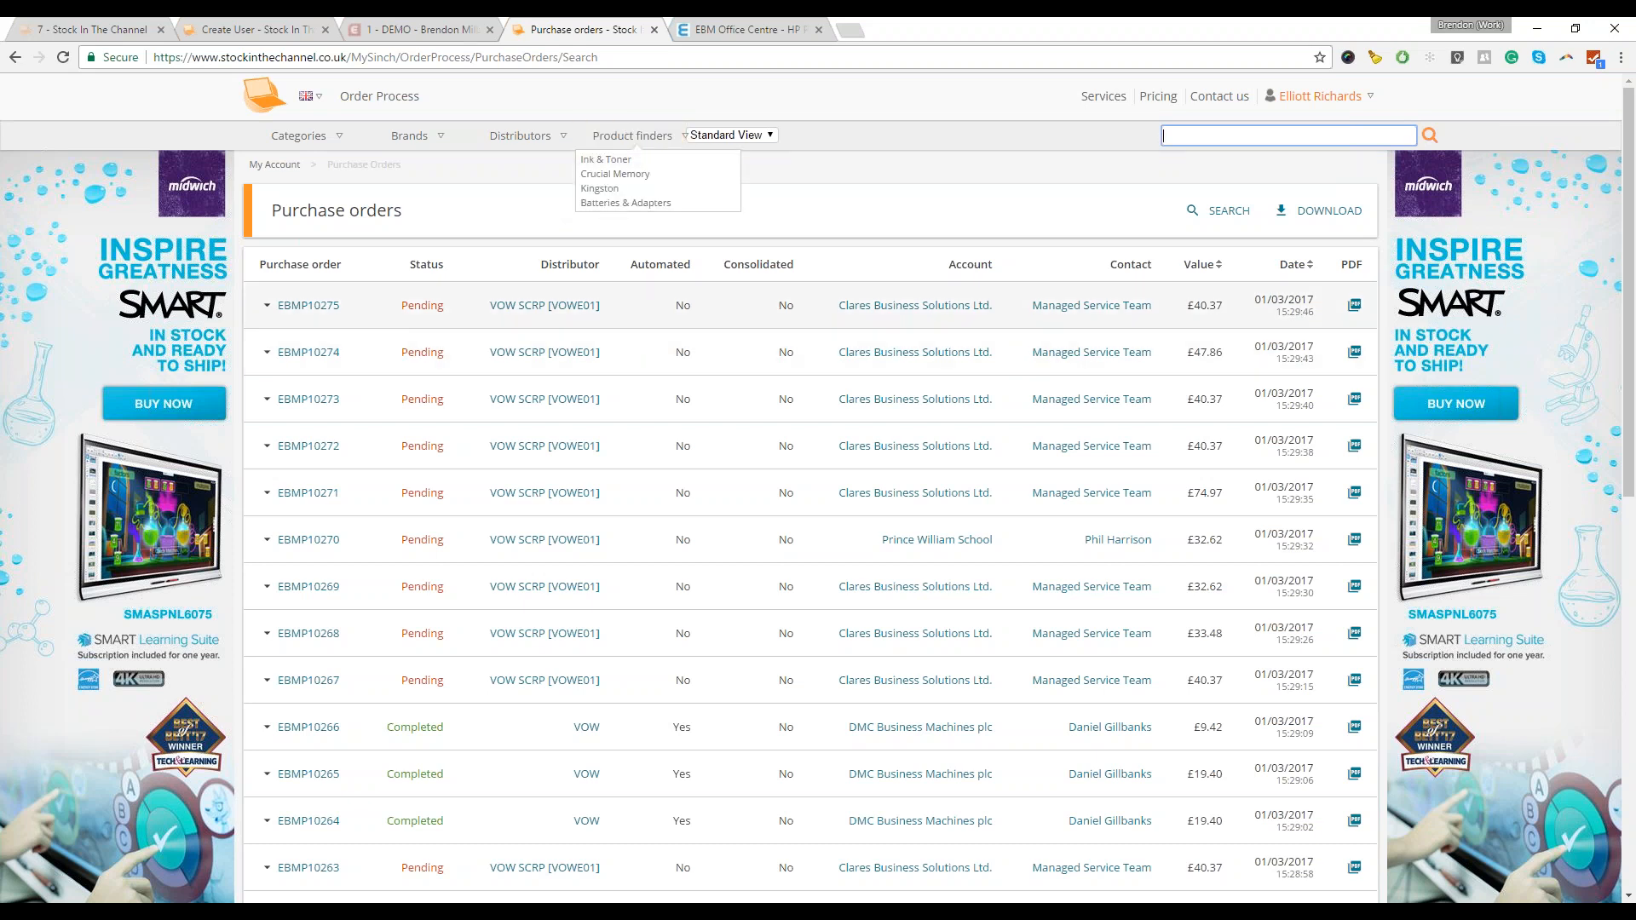